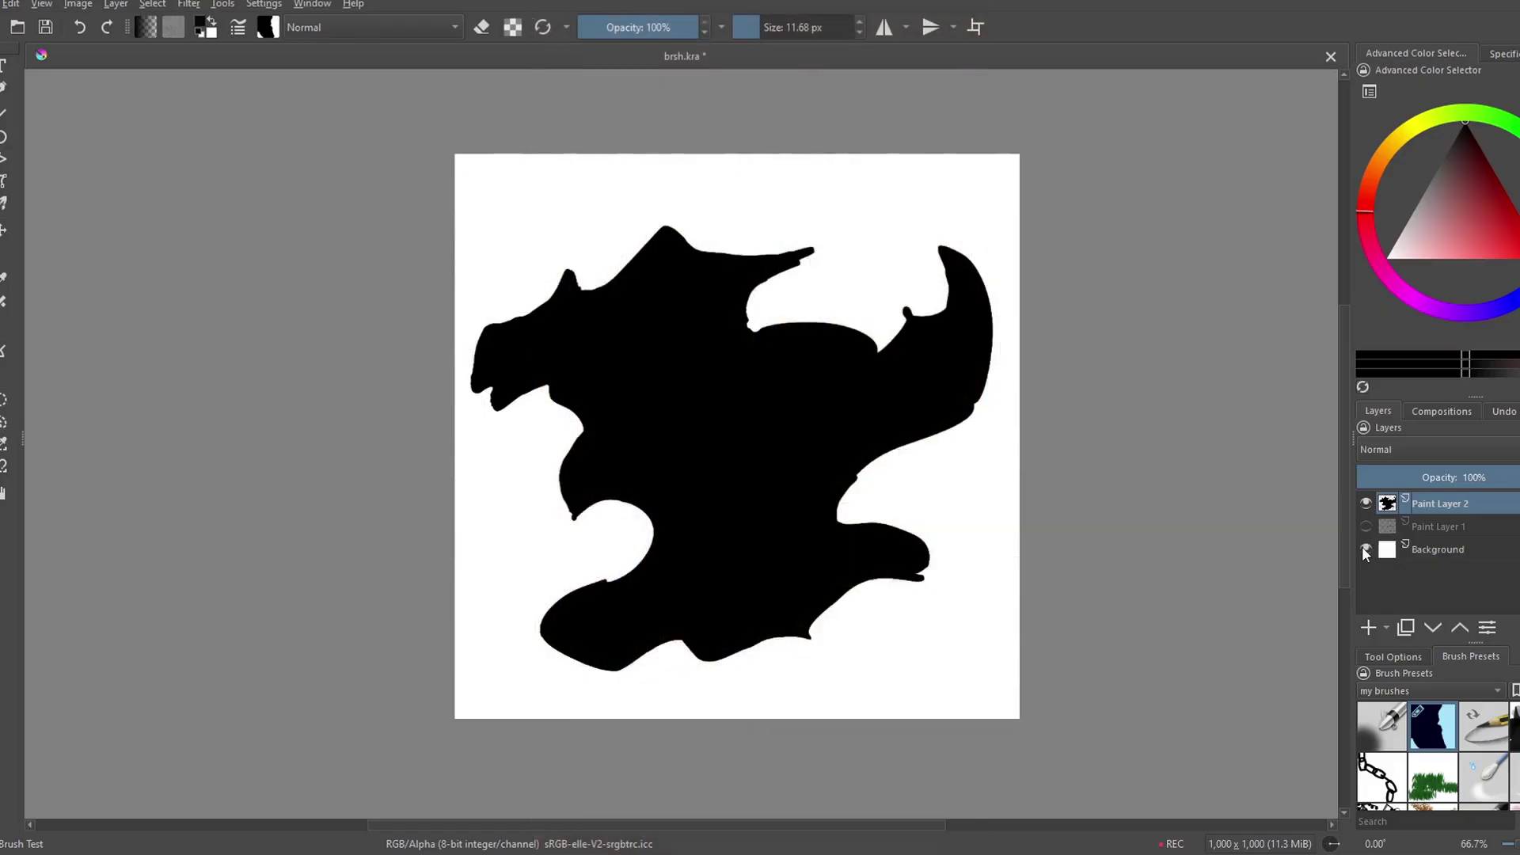
- Scroll krita-artists.org's Brushes and Bundles listing down to packs like Art Deco patterns and the Expansion pack
{"action": "left_click_drag", "start_coordinate": [802, 404], "coordinate": [768, 385]}
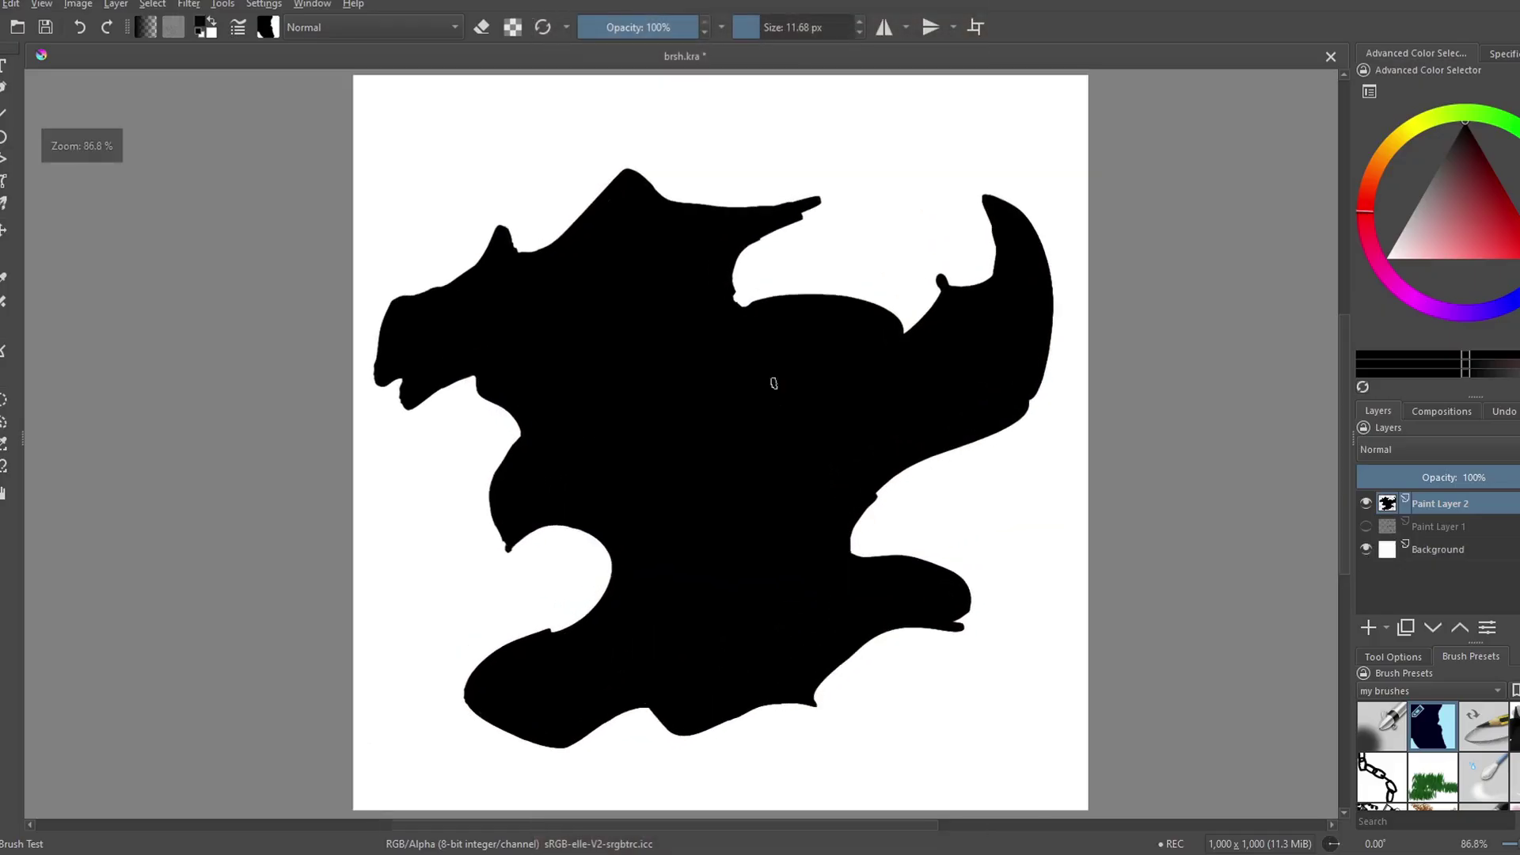
{"action": "key", "text": "F5"}
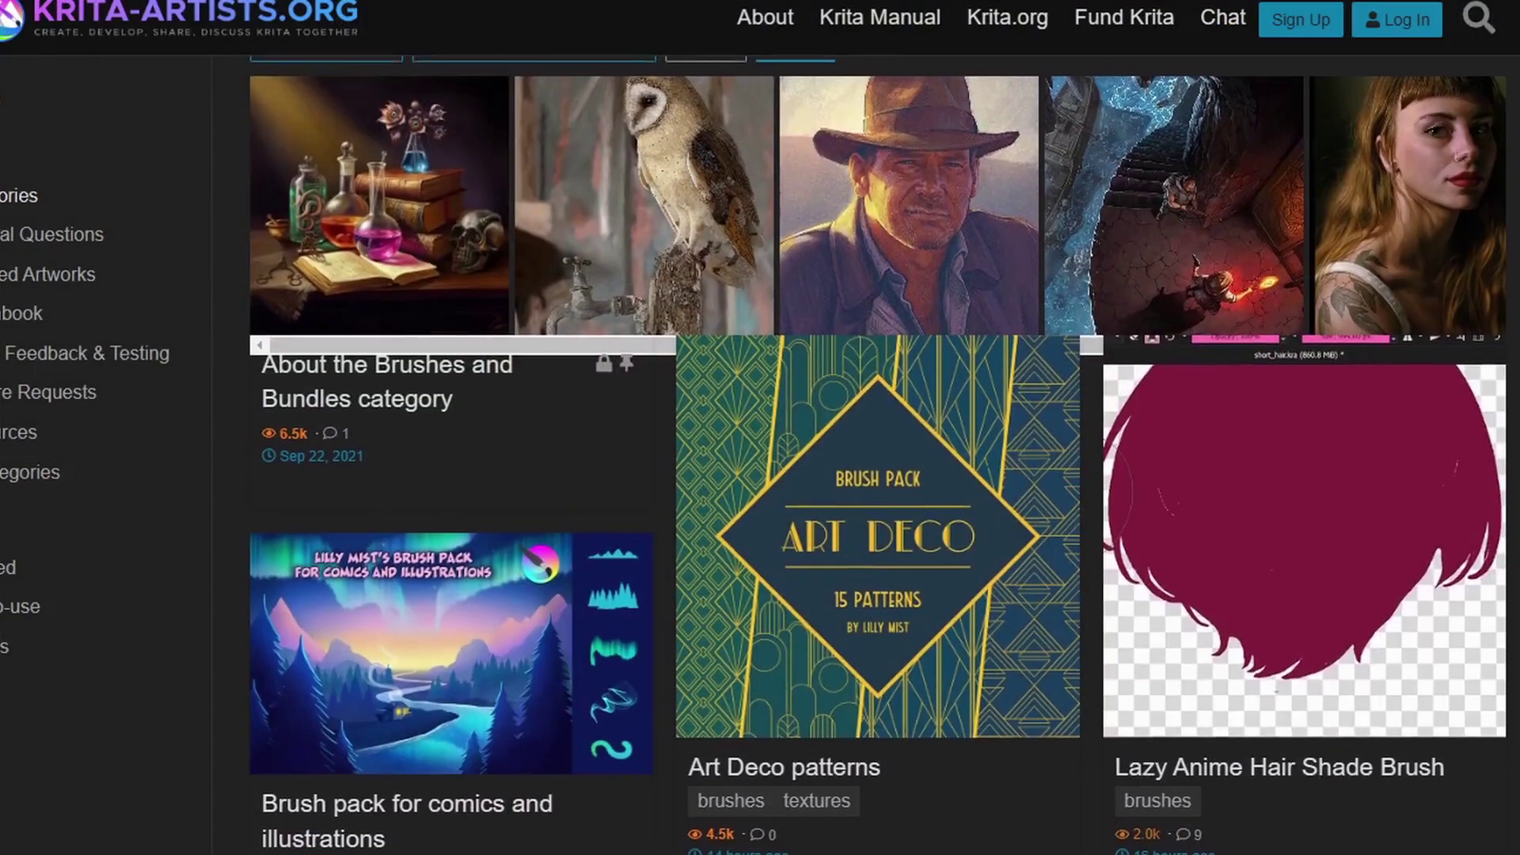
{"action": "scroll", "coordinate": [877, 455], "scroll_direction": "down", "scroll_amount": 3}
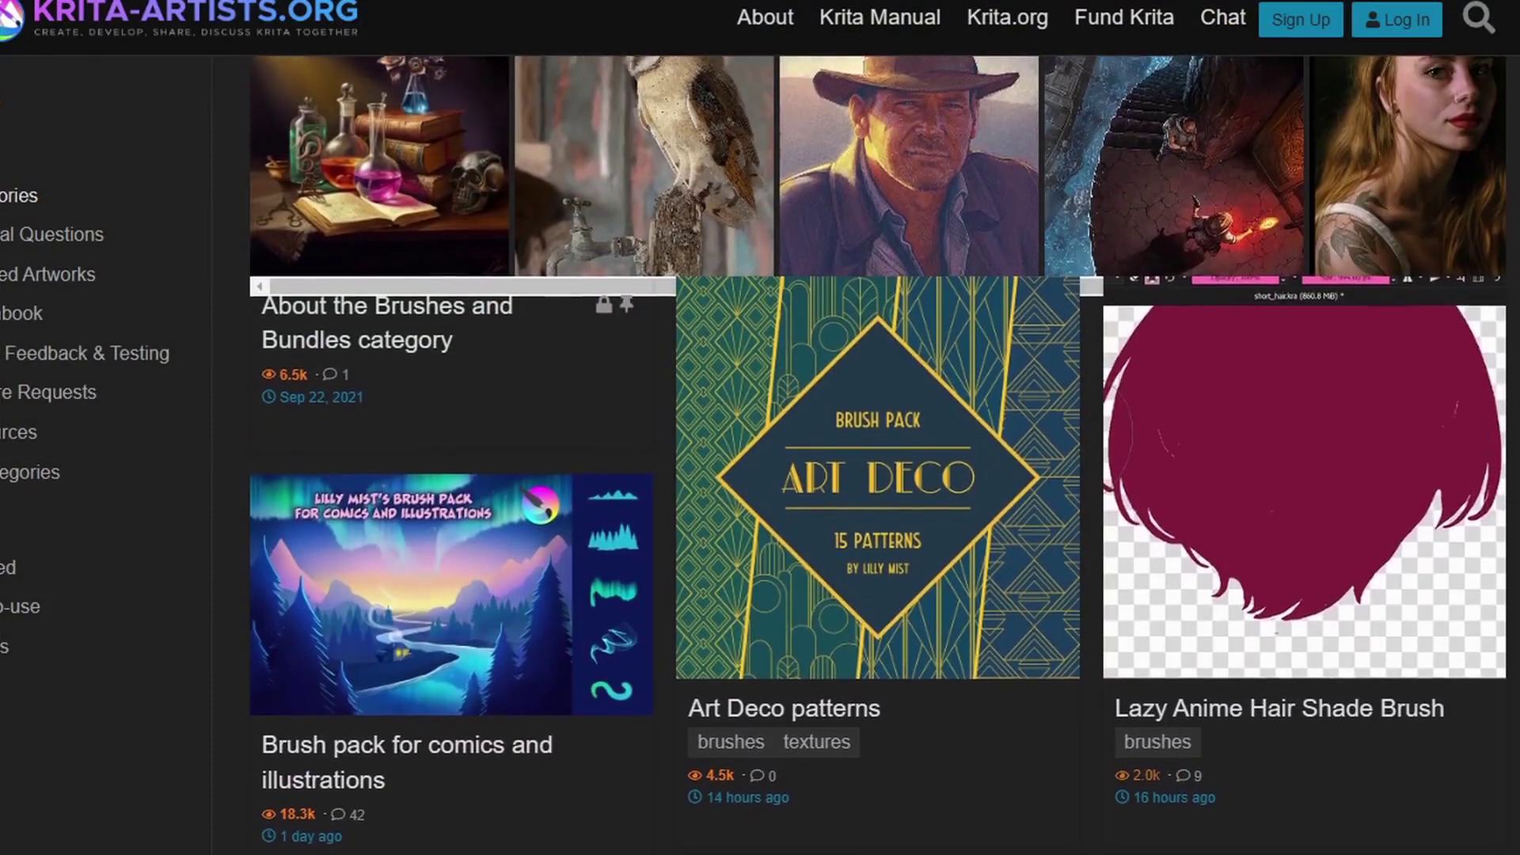
{"action": "scroll", "coordinate": [879, 455], "scroll_direction": "down", "scroll_amount": 3}
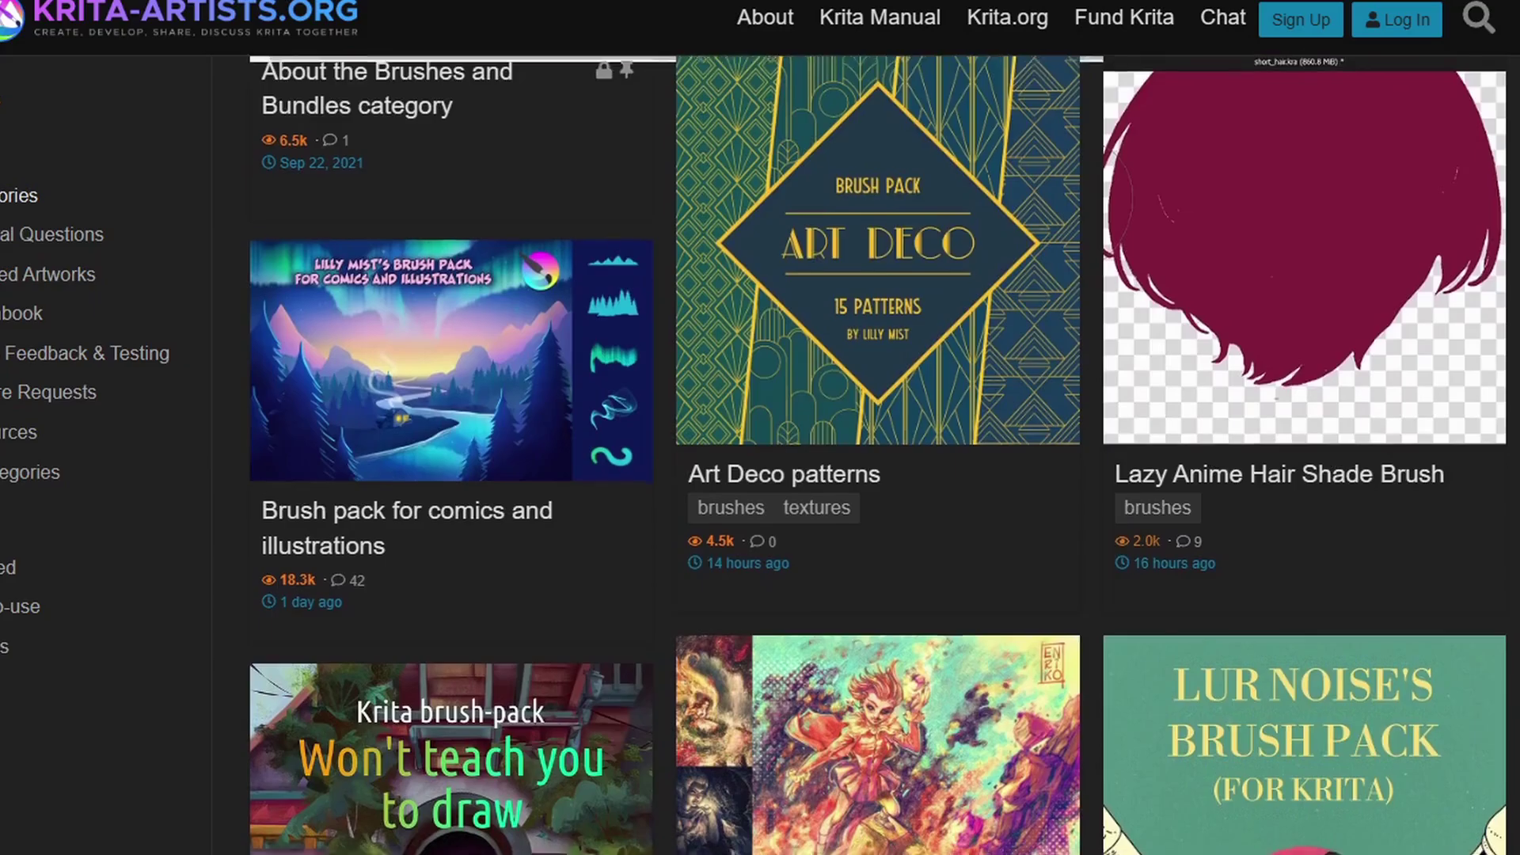
{"action": "scroll", "coordinate": [879, 455], "scroll_direction": "down", "scroll_amount": 3}
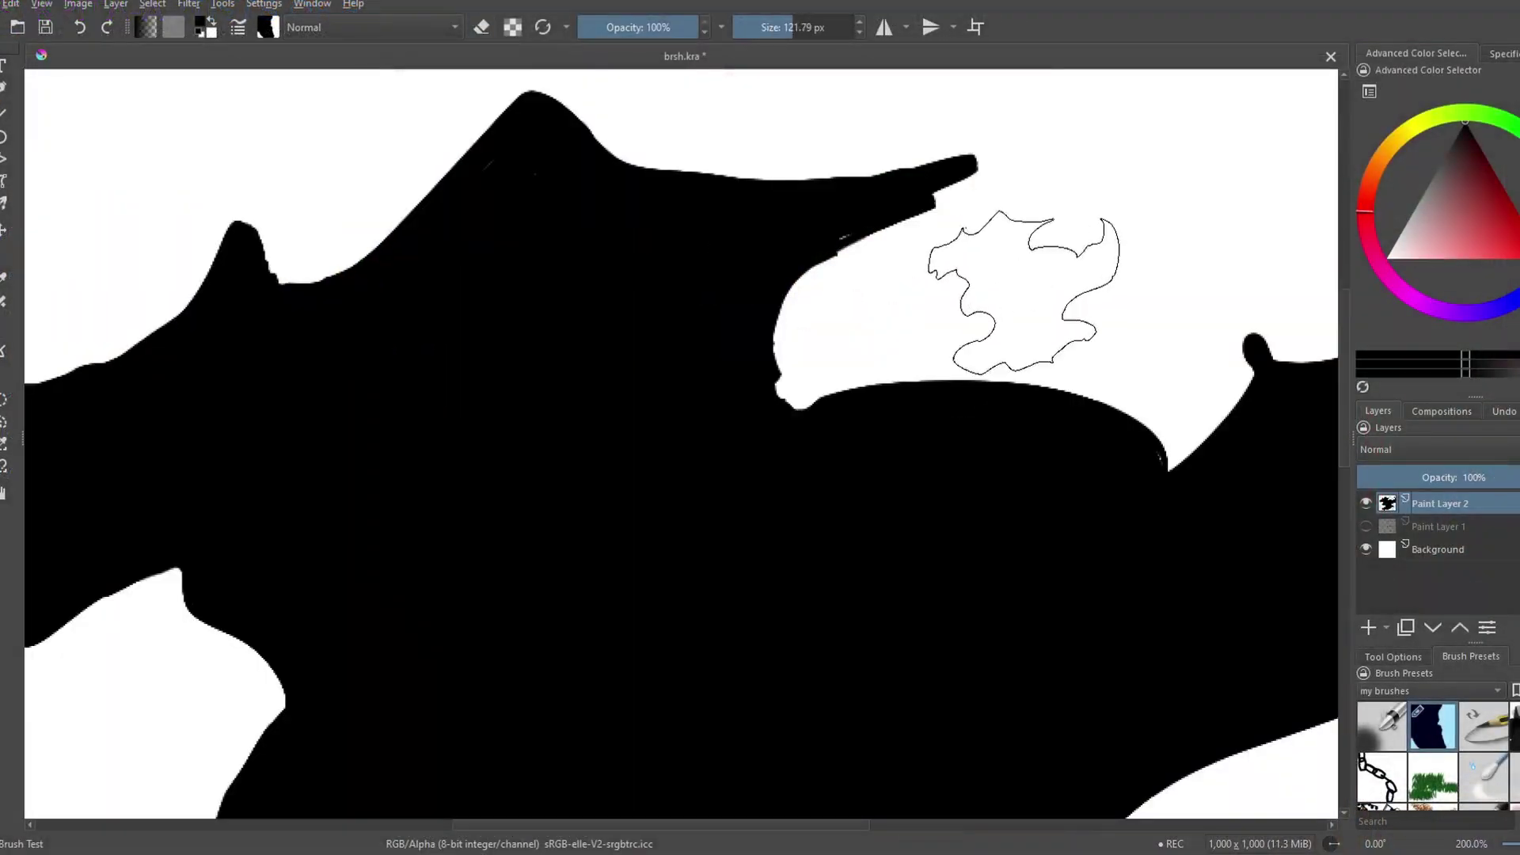
- Resize the brush to about 40 px and give its brsh tip a manual spacing of 0.33
{"action": "mouse_move", "coordinate": [1029, 285]}
{"action": "left_mouse_down"}
{"action": "mouse_move", "coordinate": [998, 285]}
{"action": "mouse_move", "coordinate": [1036, 287]}
{"action": "left_mouse_up"}
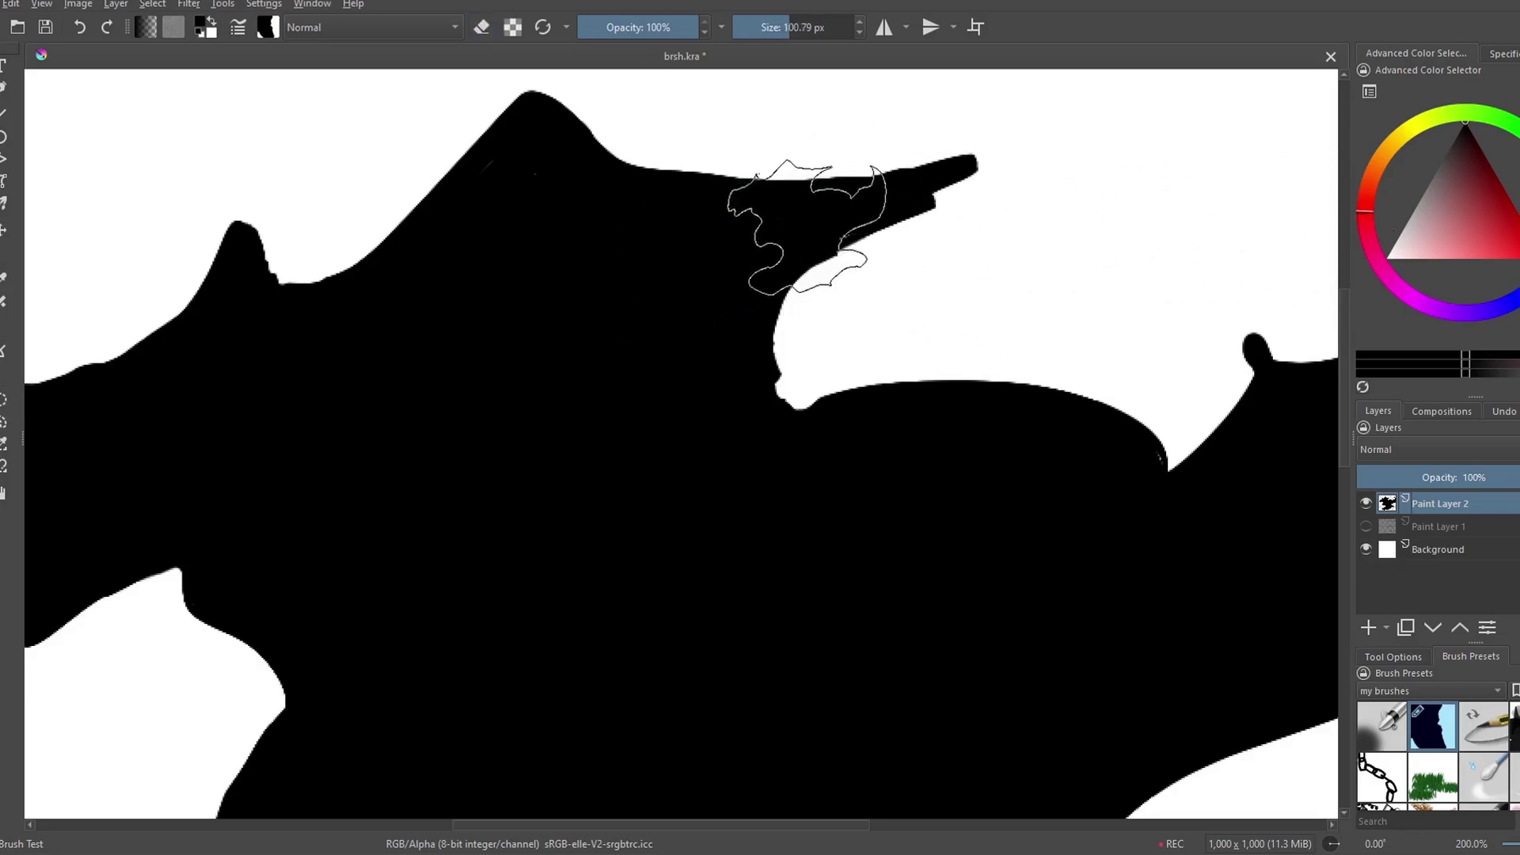
{"action": "left_click_drag", "start_coordinate": [808, 229], "coordinate": [712, 229]}
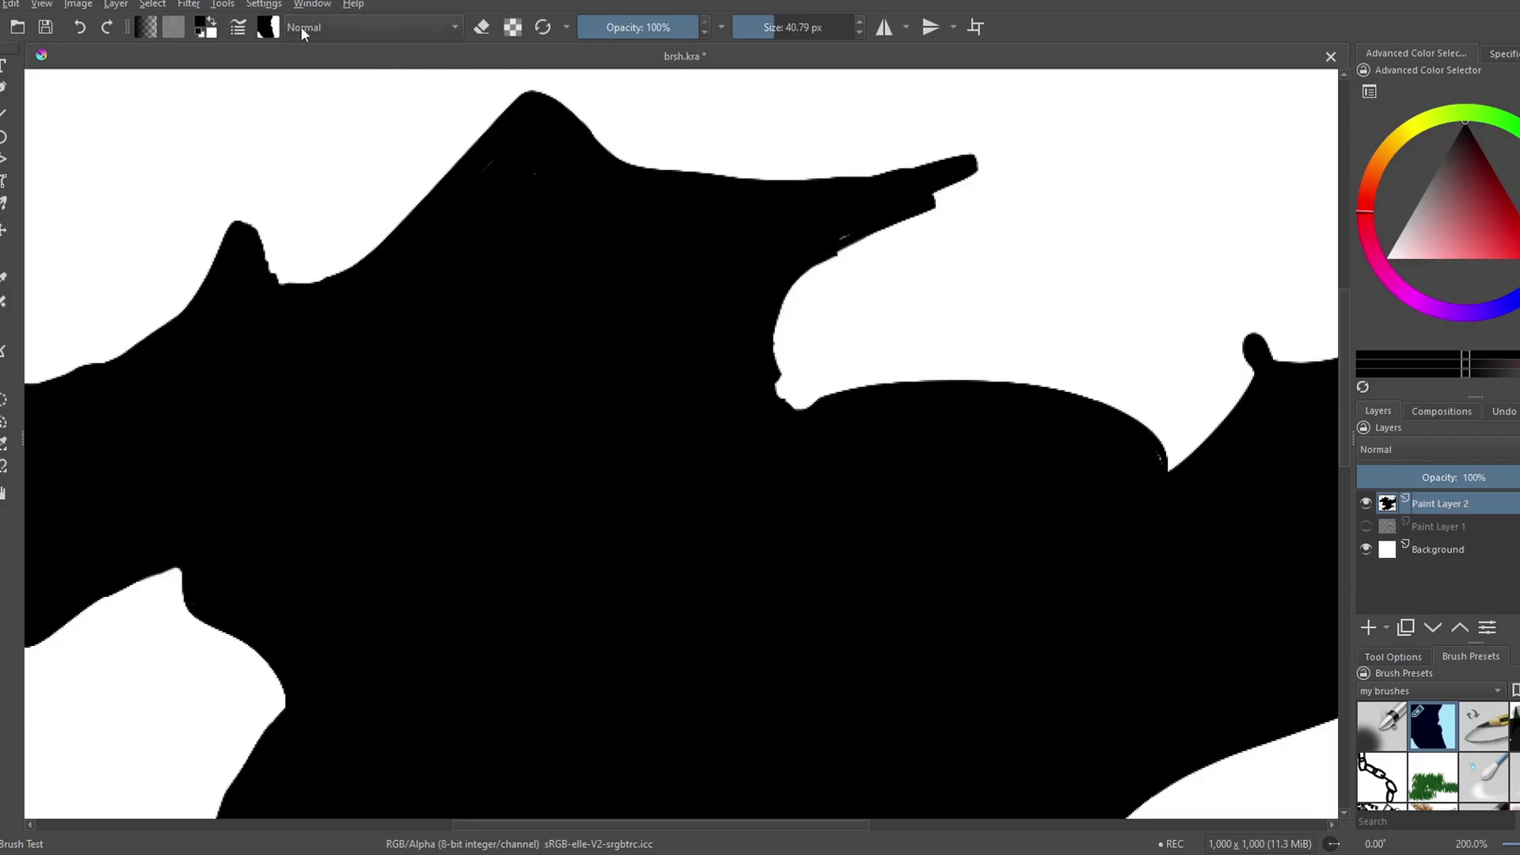
{"action": "left_click", "coordinate": [265, 29]}
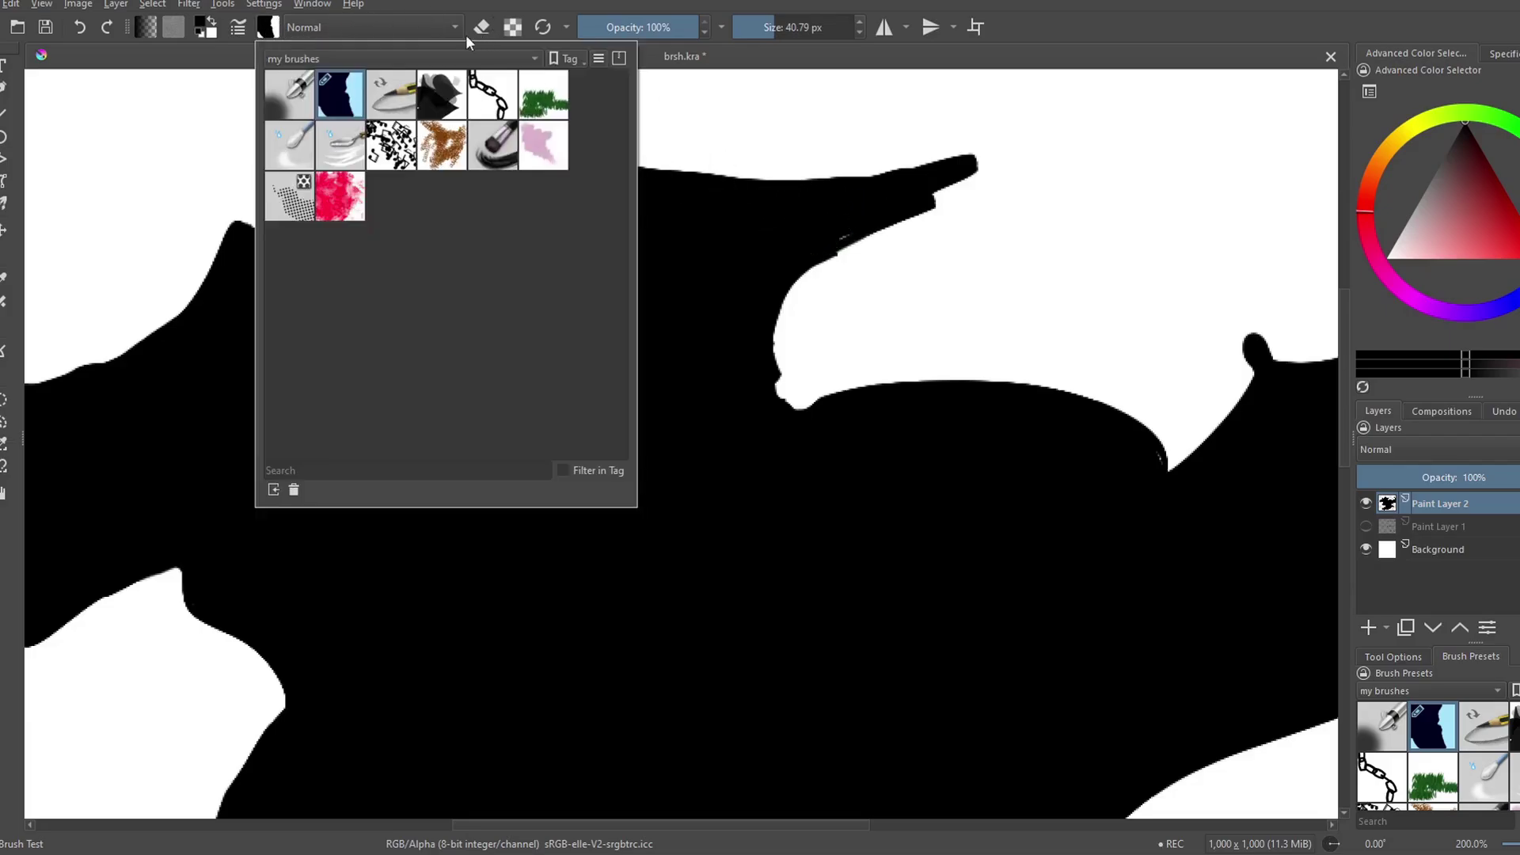
{"action": "left_click", "coordinate": [237, 27]}
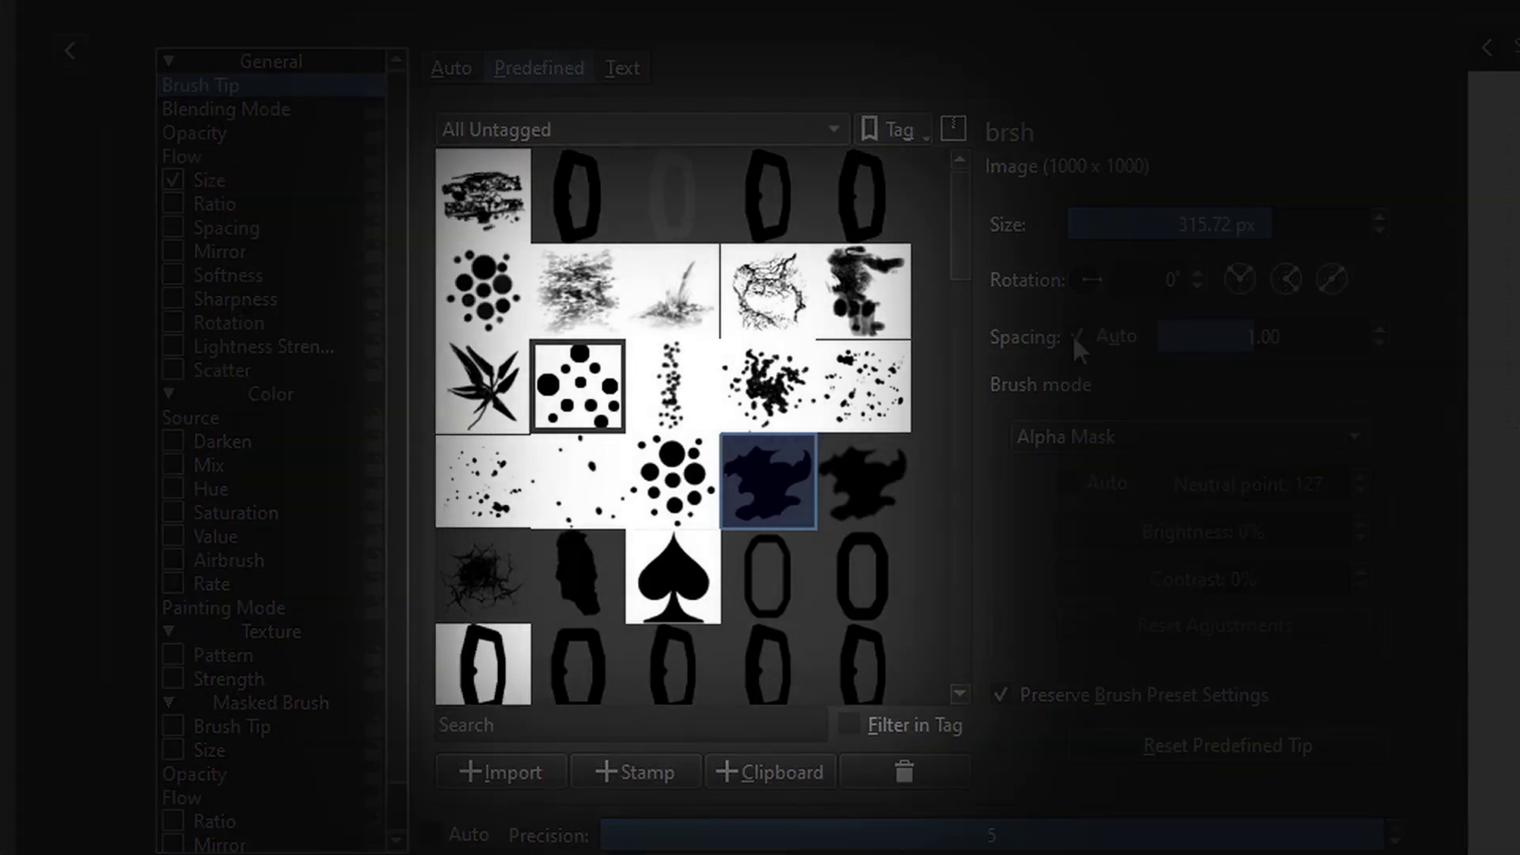
{"action": "left_click", "coordinate": [1075, 336]}
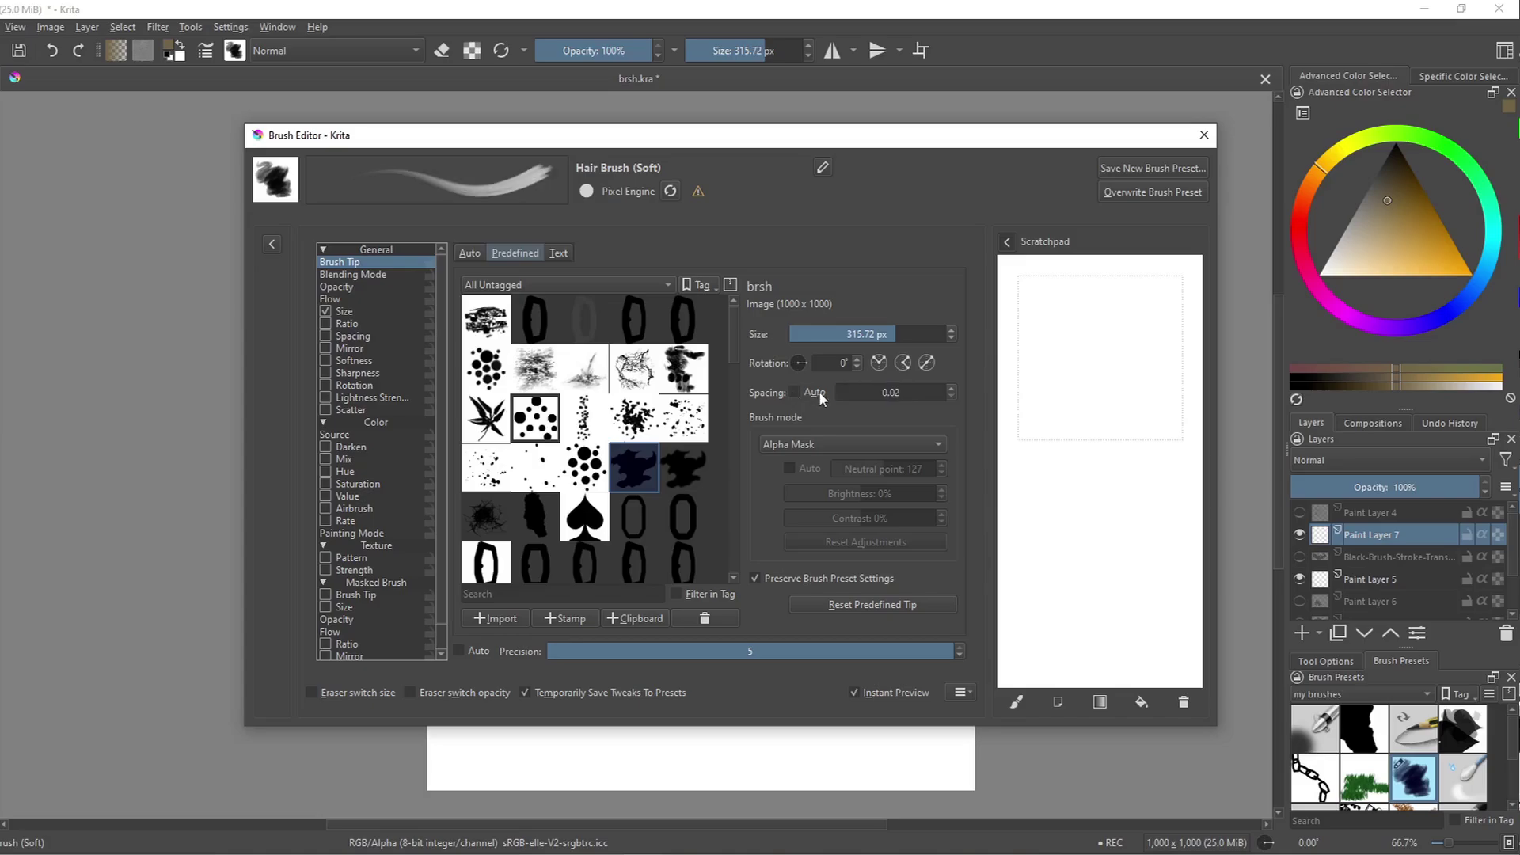
{"action": "left_click_drag", "start_coordinate": [840, 392], "coordinate": [871, 391]}
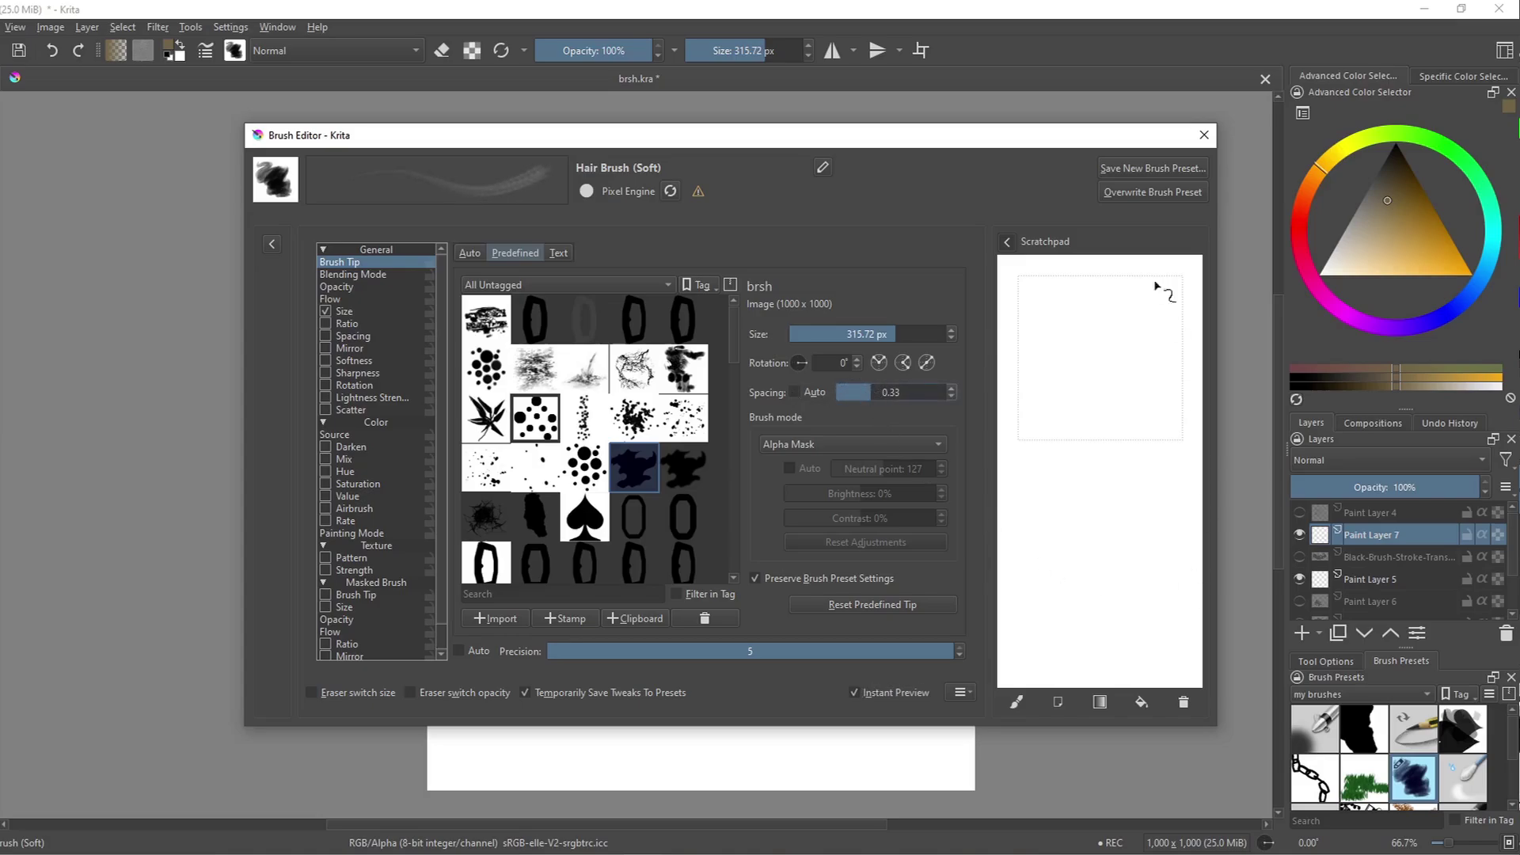
- Paint grey test strokes with the blob-tip brush, clear the layer and undo the new stamps
{"action": "left_click", "coordinate": [1203, 135]}
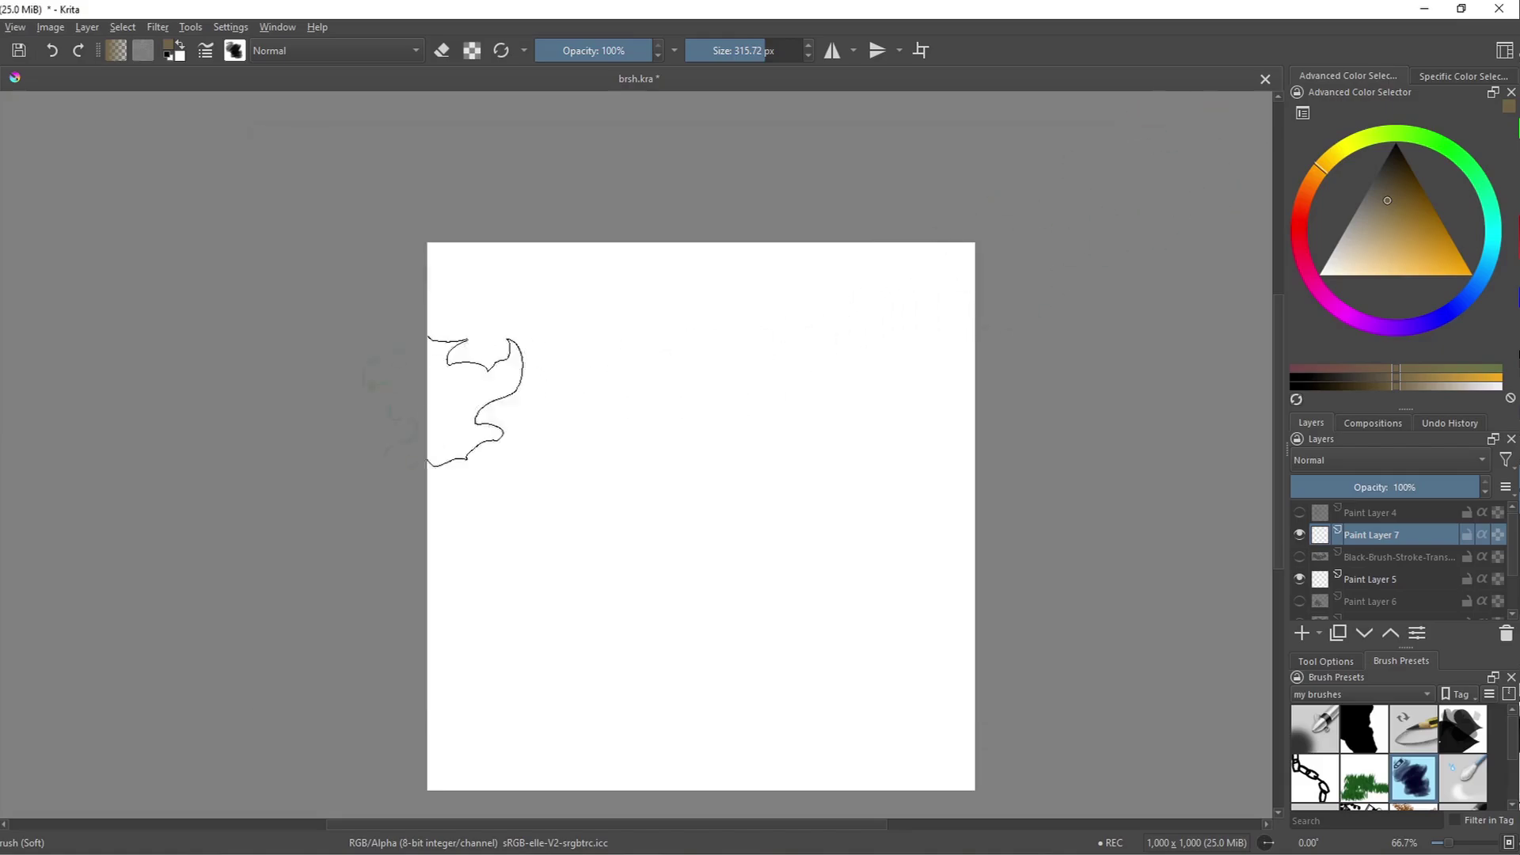
{"action": "scroll", "coordinate": [530, 373], "scroll_direction": "up", "scroll_amount": 1}
{"action": "mouse_move", "coordinate": [541, 339]}
{"action": "left_mouse_down"}
{"action": "mouse_move", "coordinate": [908, 411]}
{"action": "mouse_move", "coordinate": [1004, 460]}
{"action": "mouse_move", "coordinate": [1056, 526]}
{"action": "mouse_move", "coordinate": [1056, 575]}
{"action": "mouse_move", "coordinate": [976, 637]}
{"action": "mouse_move", "coordinate": [721, 595]}
{"action": "mouse_move", "coordinate": [537, 612]}
{"action": "mouse_move", "coordinate": [574, 591]}
{"action": "left_mouse_up"}
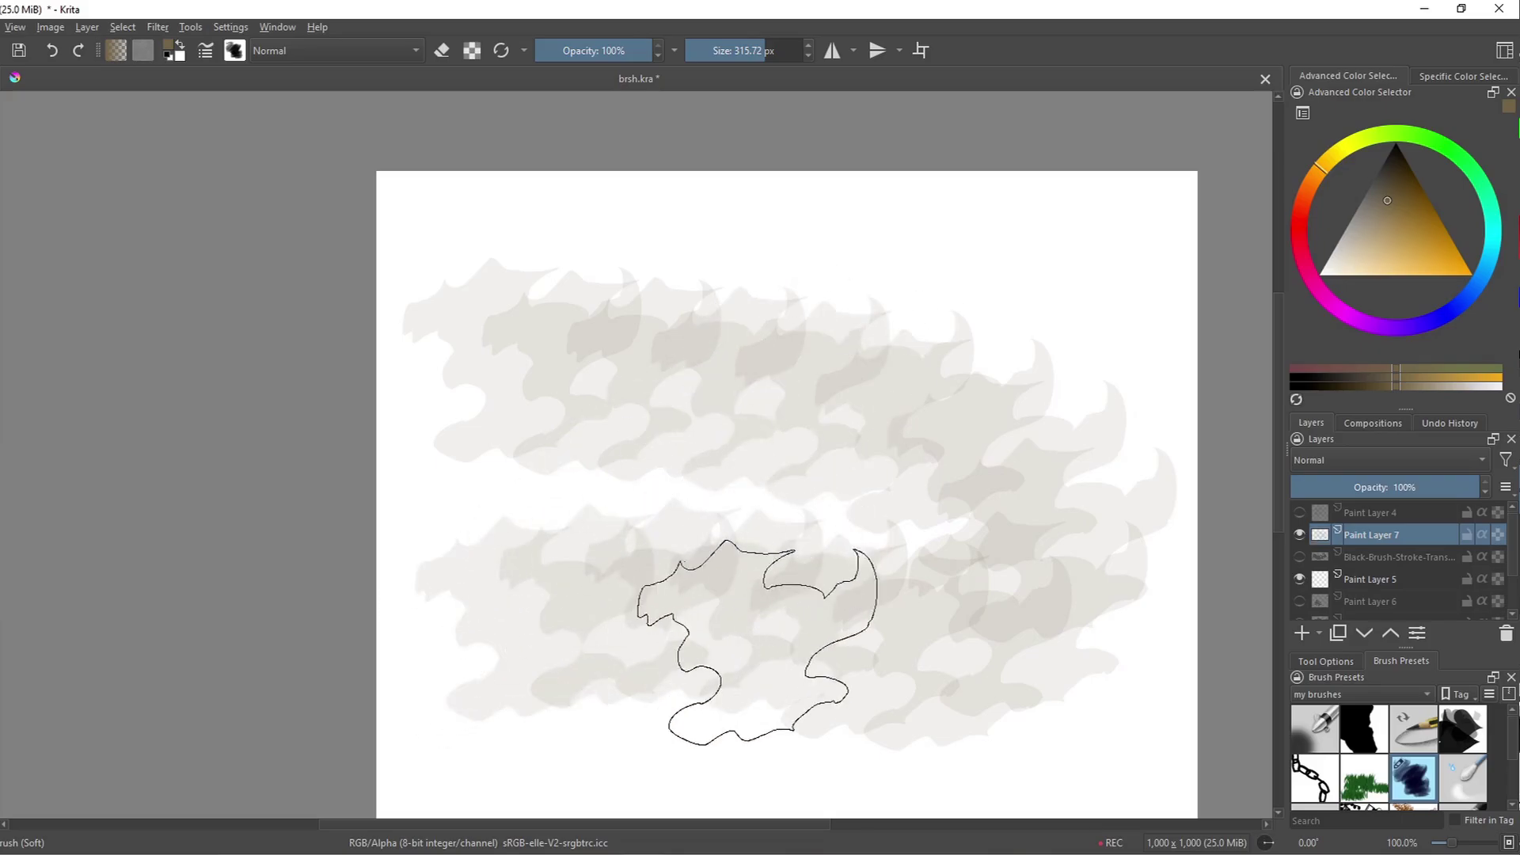
{"action": "scroll", "coordinate": [760, 630], "scroll_direction": "up", "scroll_amount": 2}
{"action": "scroll", "coordinate": [684, 582], "scroll_direction": "down", "scroll_amount": 2}
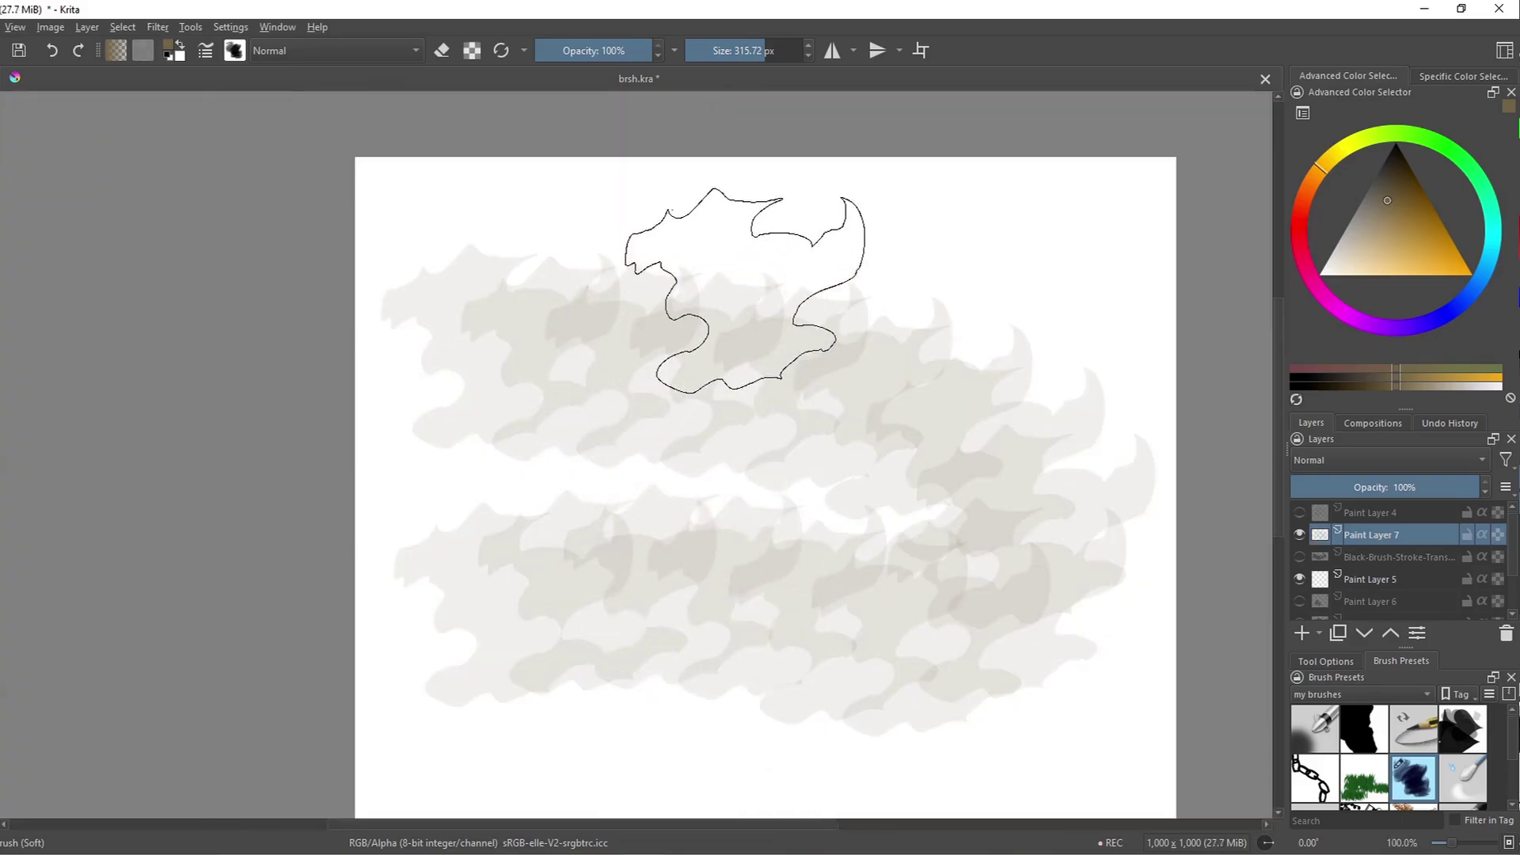
{"action": "mouse_move", "coordinate": [743, 292]}
{"action": "left_mouse_down"}
{"action": "mouse_move", "coordinate": [920, 289]}
{"action": "mouse_move", "coordinate": [897, 360]}
{"action": "left_mouse_up"}
{"action": "key", "text": "Delete"}
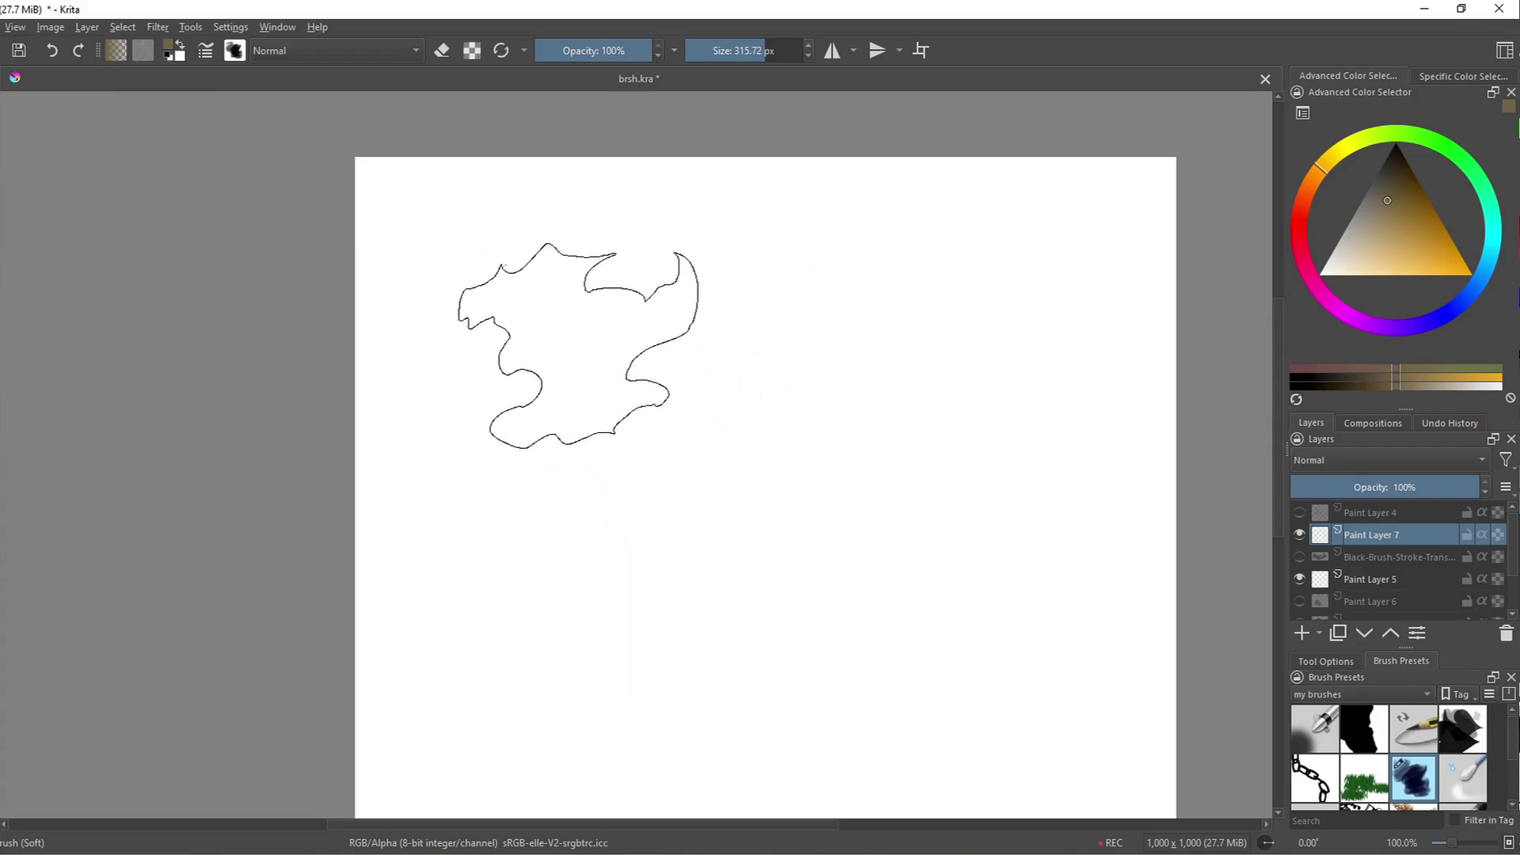
{"action": "mouse_move", "coordinate": [547, 352]}
{"action": "left_mouse_down"}
{"action": "mouse_move", "coordinate": [780, 339]}
{"action": "mouse_move", "coordinate": [950, 364]}
{"action": "mouse_move", "coordinate": [1032, 458]}
{"action": "mouse_move", "coordinate": [892, 607]}
{"action": "mouse_move", "coordinate": [684, 641]}
{"action": "mouse_move", "coordinate": [554, 530]}
{"action": "left_mouse_up"}
{"action": "key", "text": "ctrl+z"}
{"action": "key", "text": "ctrl+z"}
{"action": "key", "text": "ctrl+z"}
{"action": "key", "text": "ctrl+z"}
{"action": "key", "text": "ctrl+z"}
{"action": "key", "text": "ctrl+z"}
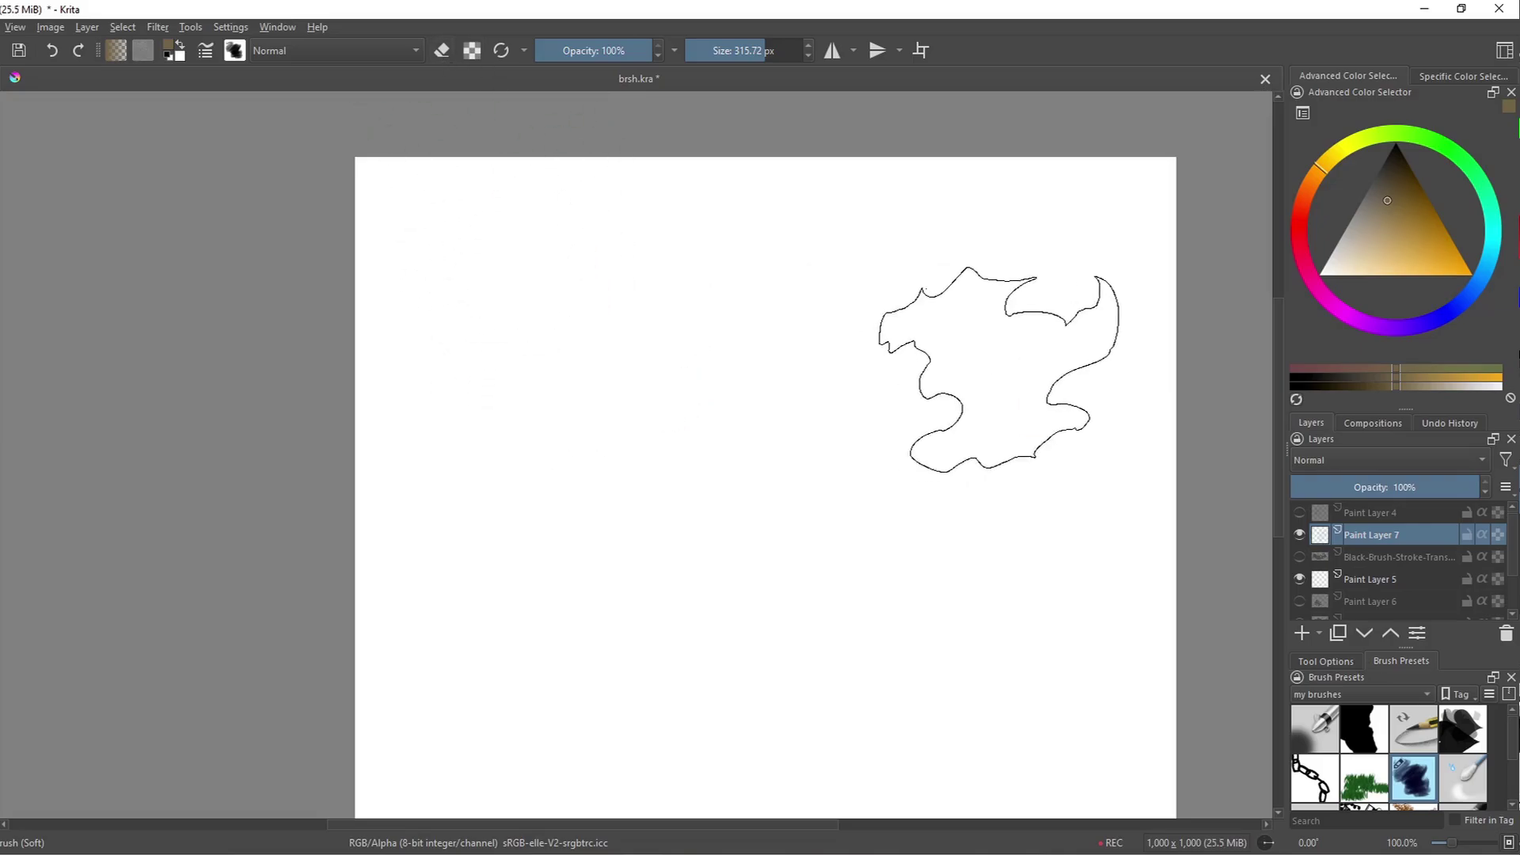
- Paint a wide brown smear, inspect its edges up close, then delete it from the layer
{"action": "left_click_drag", "start_coordinate": [998, 364], "coordinate": [523, 395]}
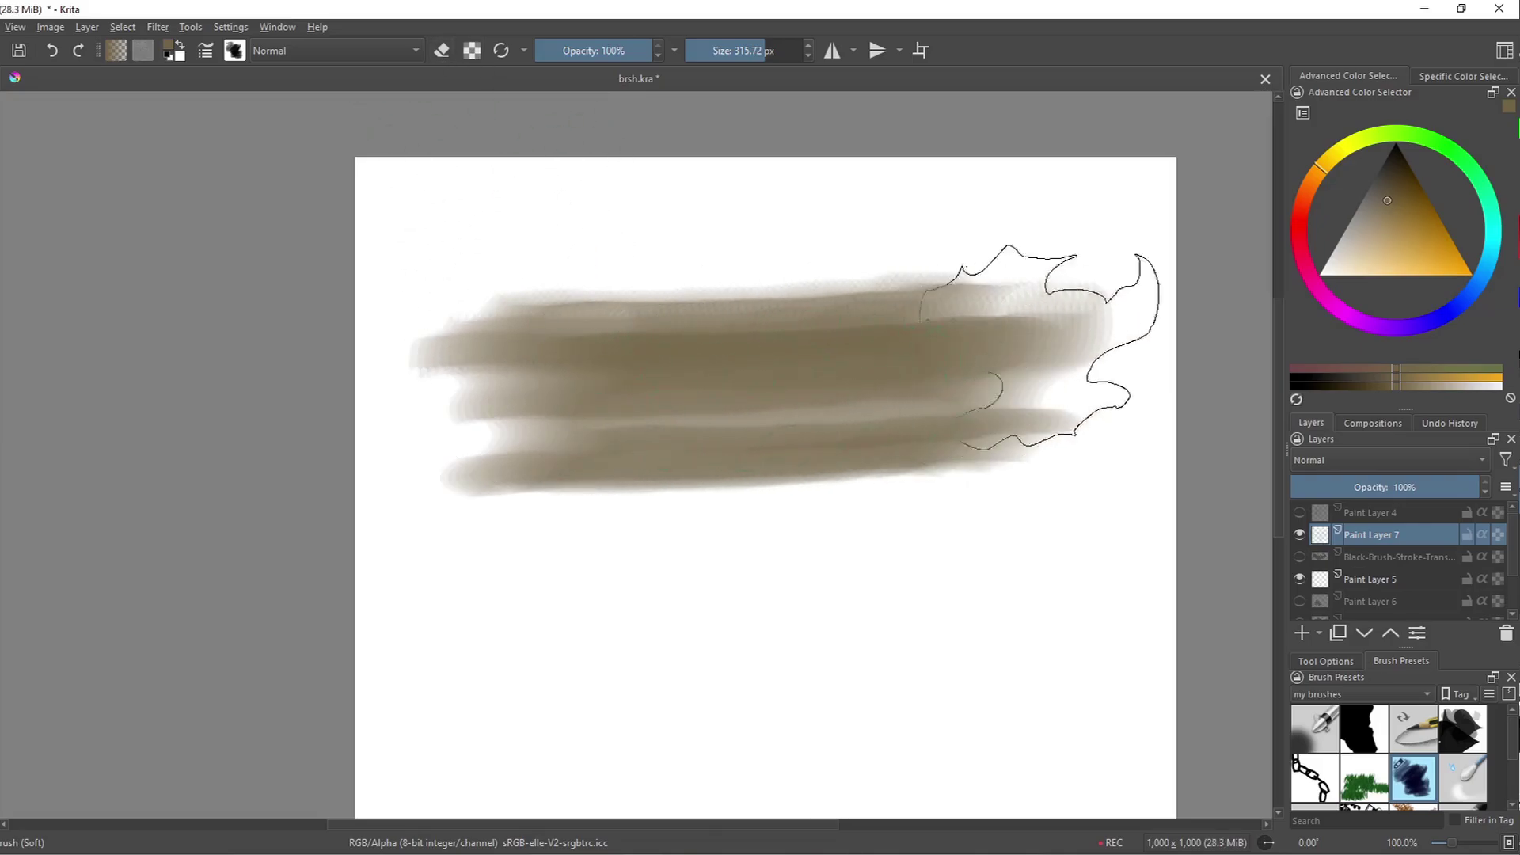
{"action": "scroll", "coordinate": [1029, 261], "scroll_direction": "up", "scroll_amount": 5}
{"action": "scroll", "coordinate": [981, 238], "scroll_direction": "down", "scroll_amount": 1}
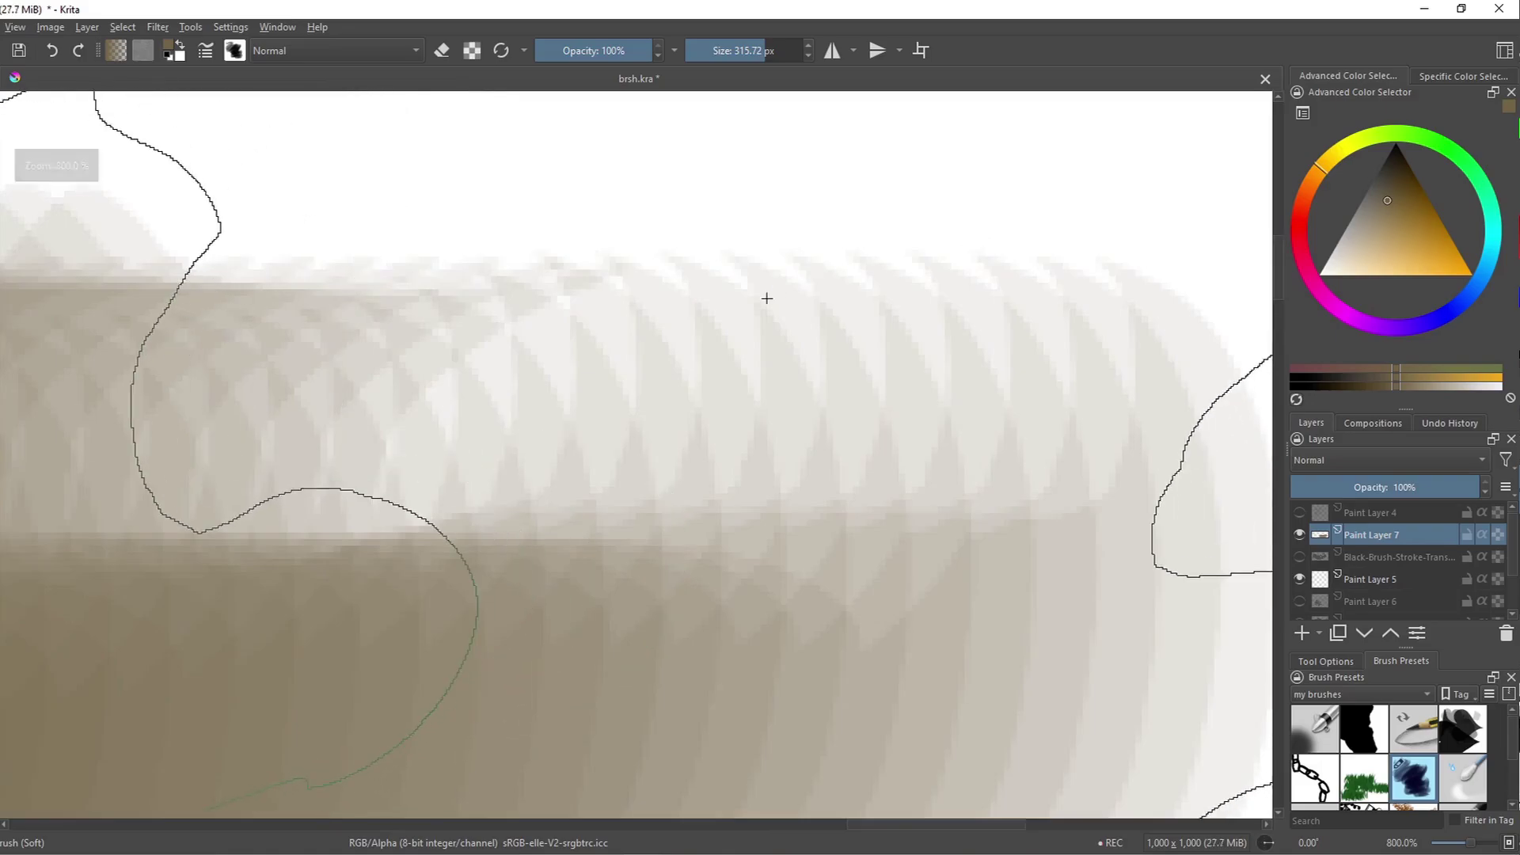
{"action": "scroll", "coordinate": [763, 298], "scroll_direction": "down", "scroll_amount": 1}
{"action": "left_click_drag", "start_coordinate": [1004, 368], "coordinate": [1346, 346]}
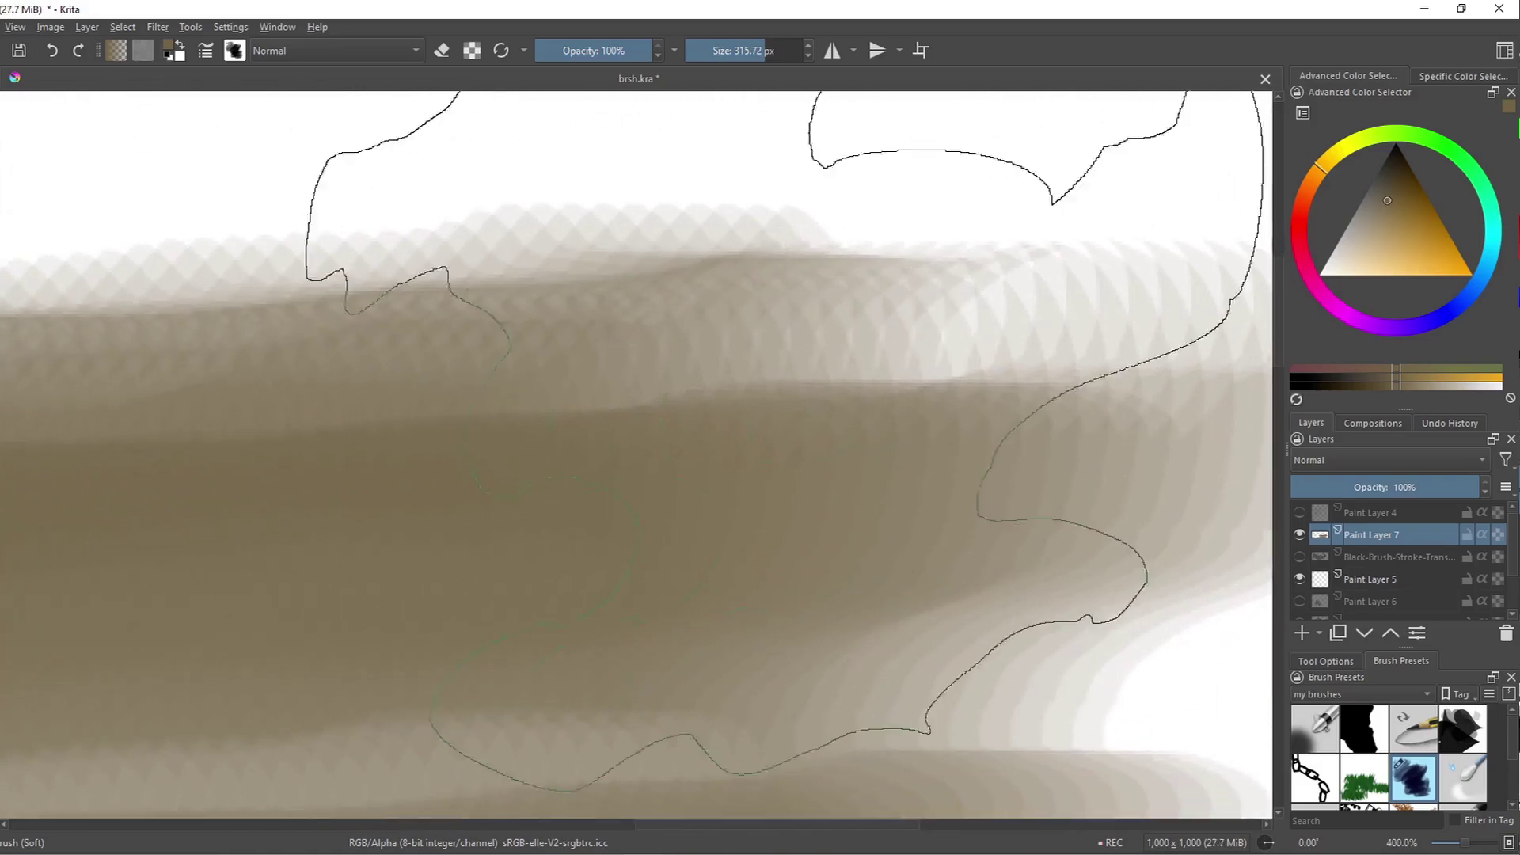
{"action": "left_click_drag", "start_coordinate": [562, 420], "coordinate": [1235, 349]}
{"action": "scroll", "coordinate": [831, 377], "scroll_direction": "down", "scroll_amount": 2}
{"action": "scroll", "coordinate": [807, 382], "scroll_direction": "down", "scroll_amount": 1}
{"action": "scroll", "coordinate": [603, 529], "scroll_direction": "down", "scroll_amount": 1}
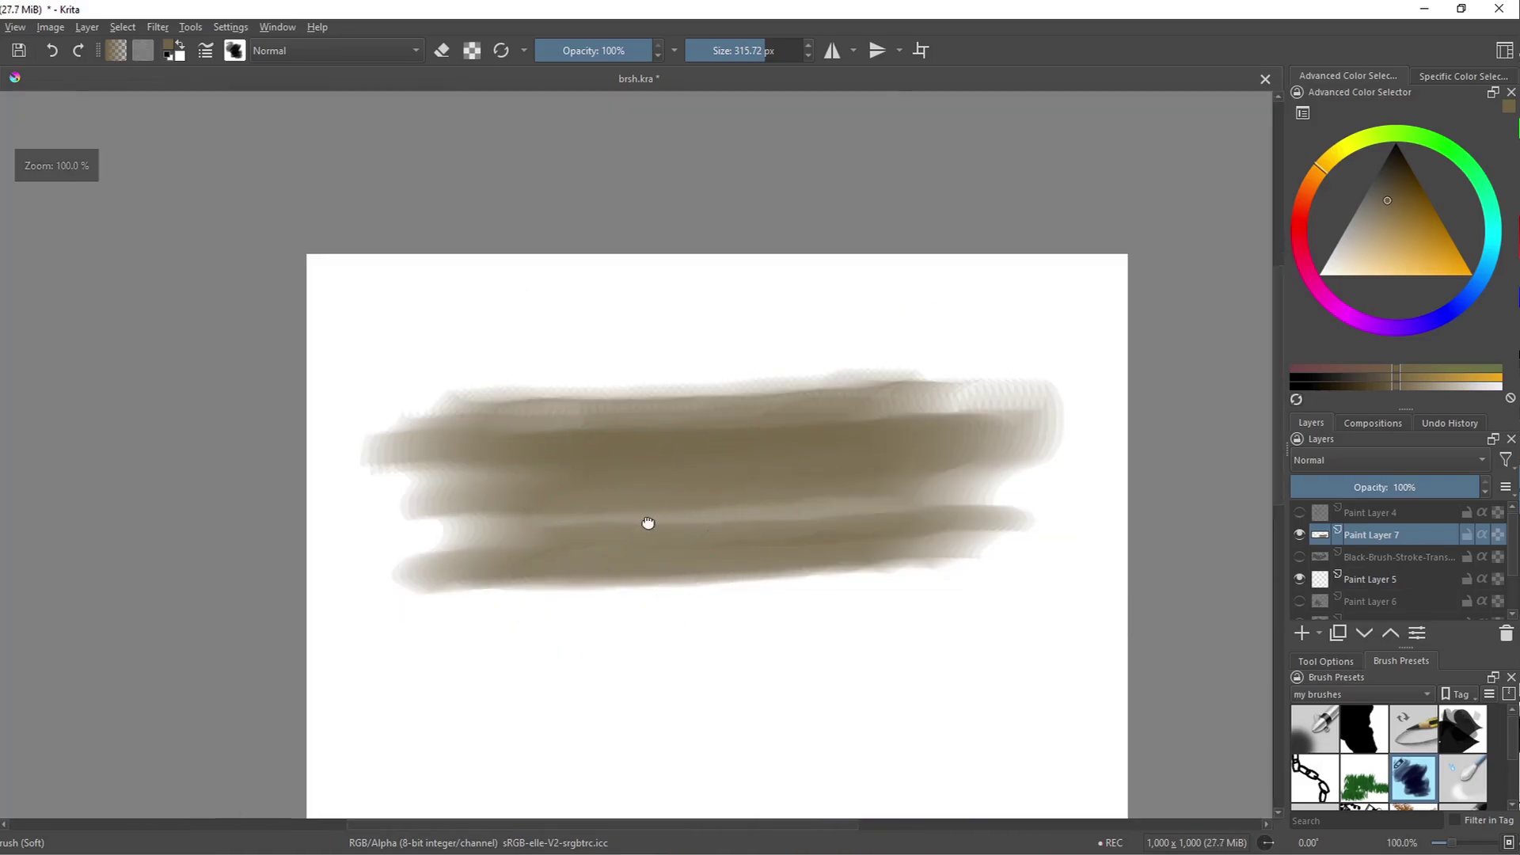
{"action": "left_click_drag", "start_coordinate": [648, 523], "coordinate": [633, 458]}
{"action": "key", "text": "Delete"}
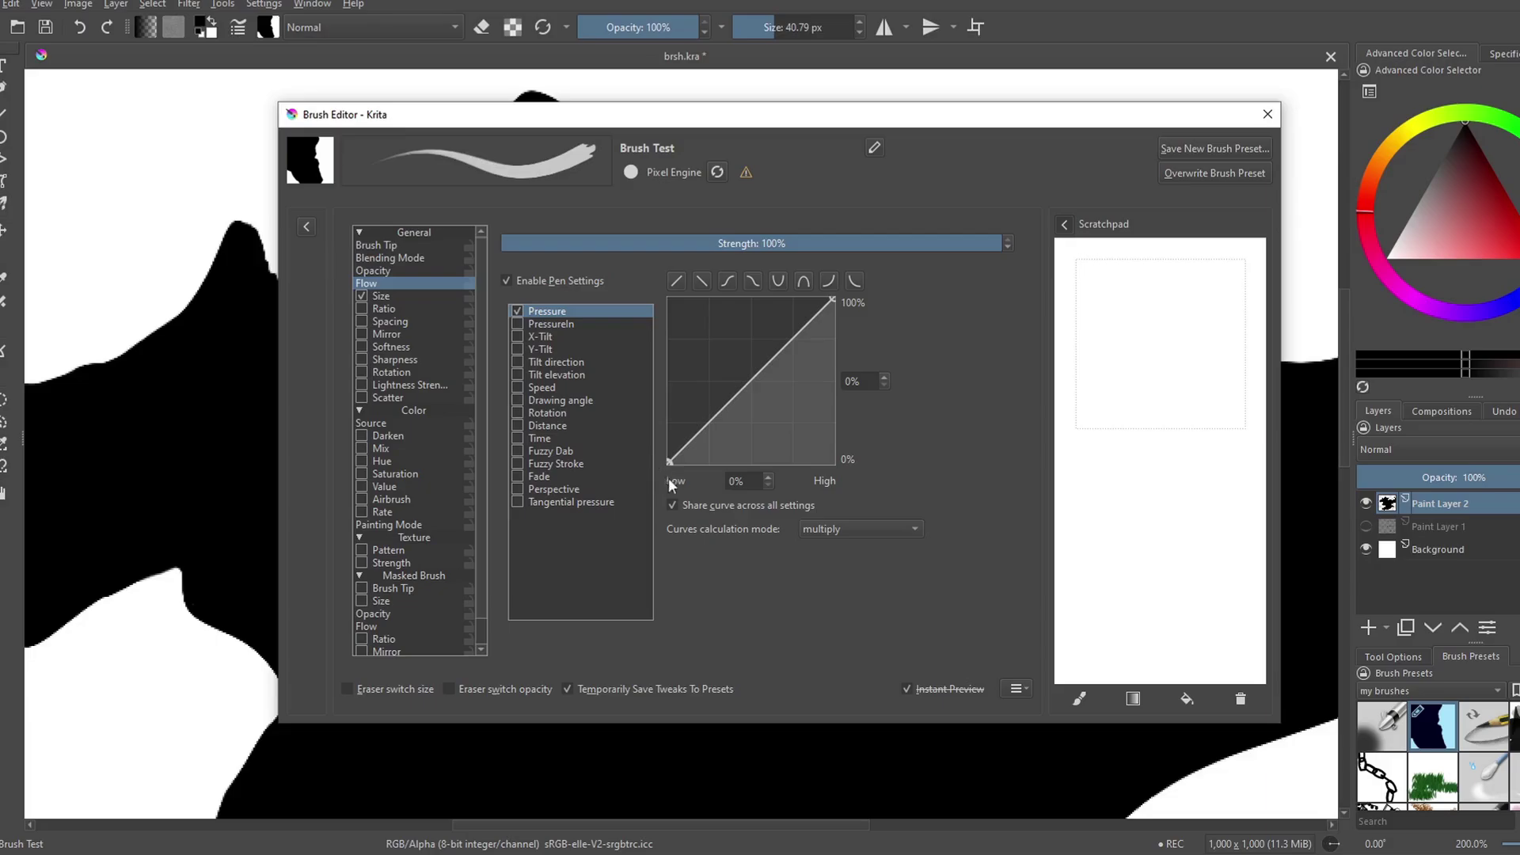
{"action": "left_click_drag", "start_coordinate": [671, 467], "coordinate": [585, 343]}
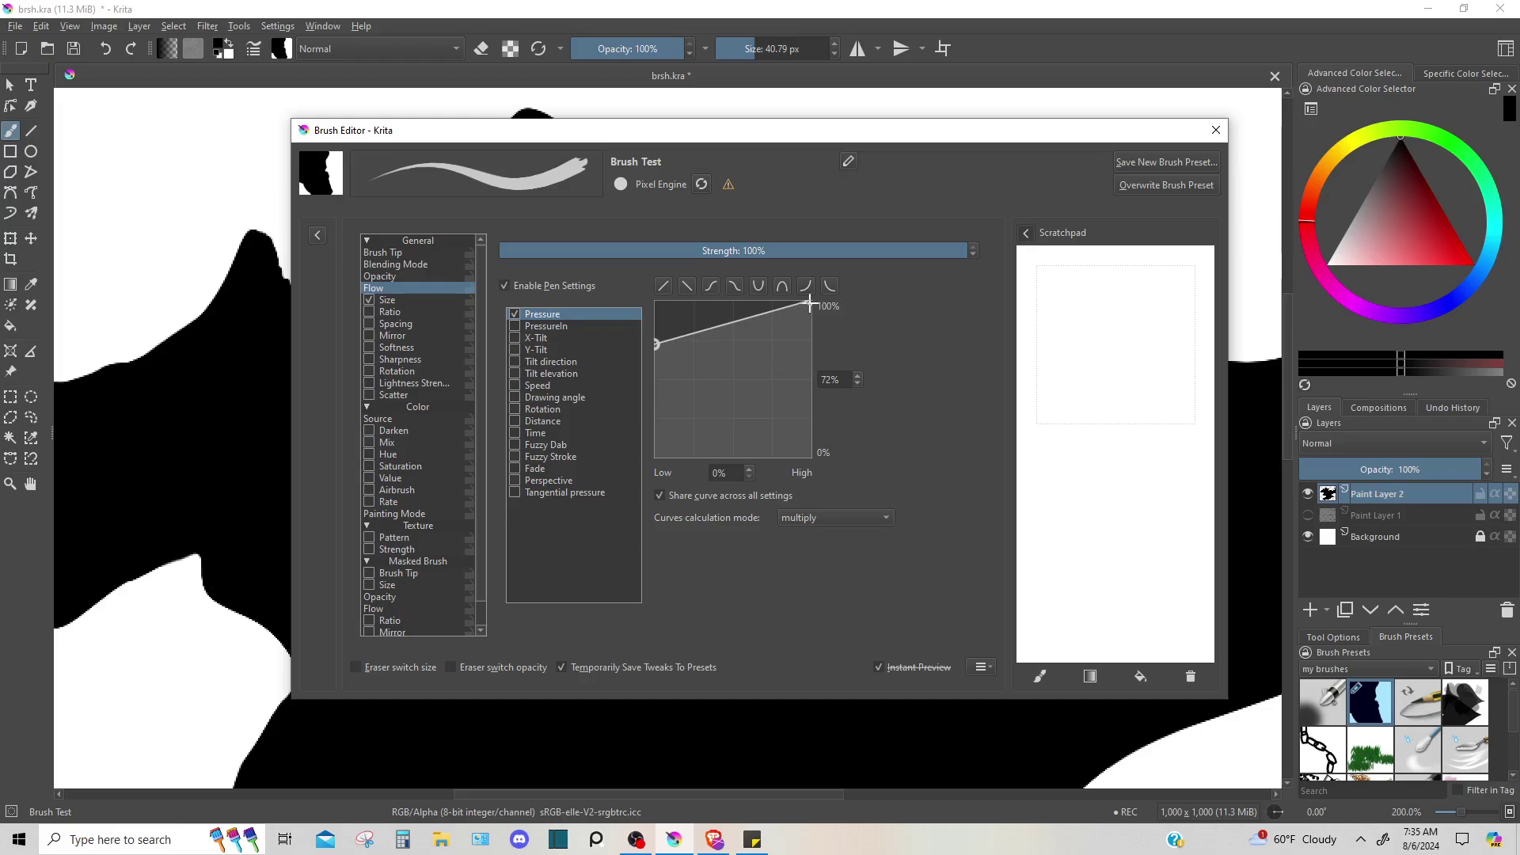
{"action": "left_click", "coordinate": [807, 306]}
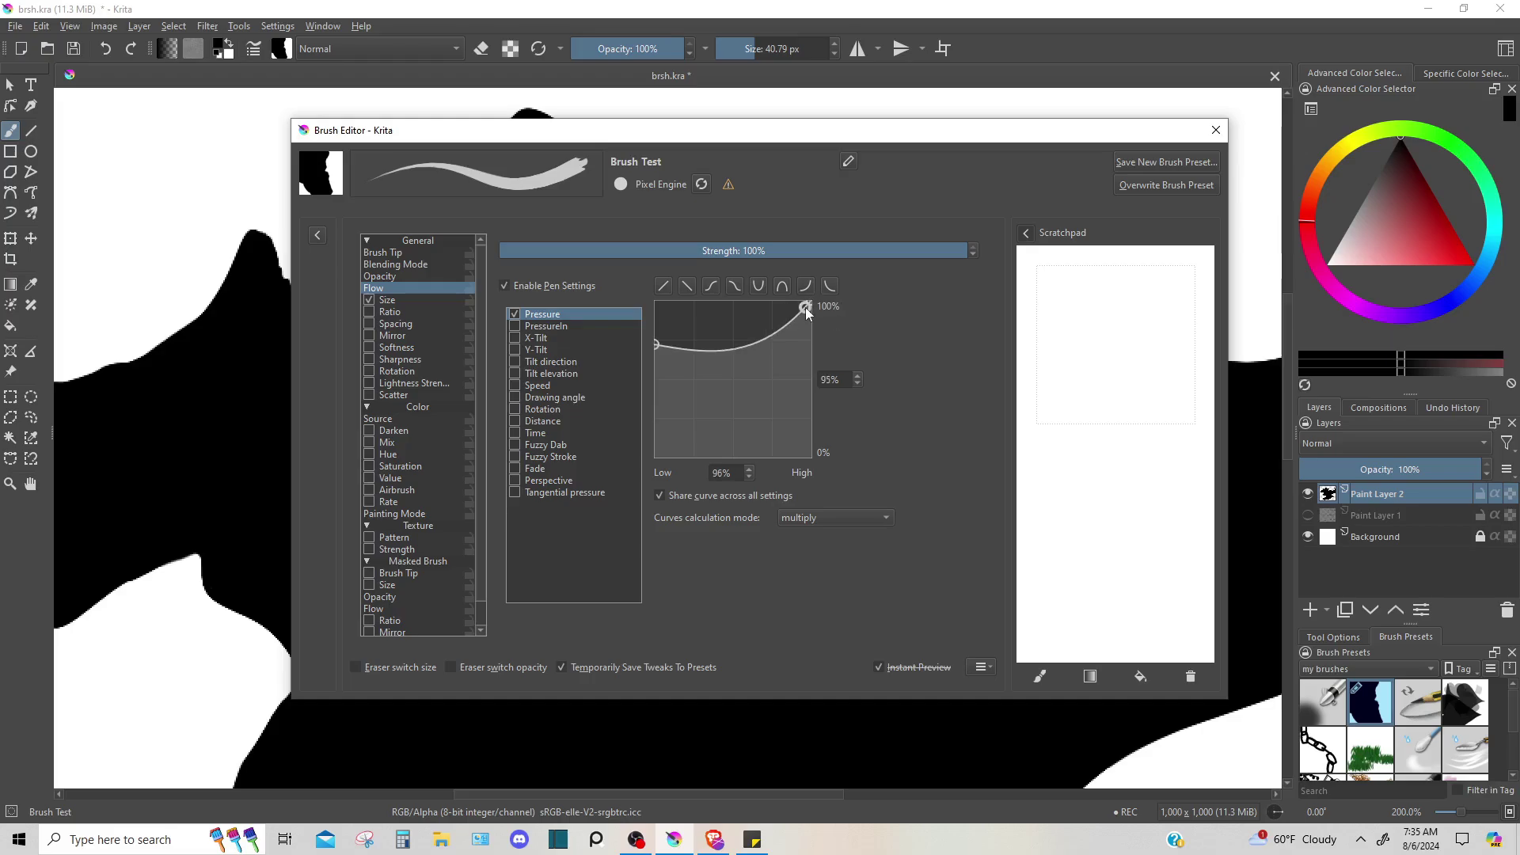
{"action": "left_click_drag", "start_coordinate": [807, 302], "coordinate": [737, 301]}
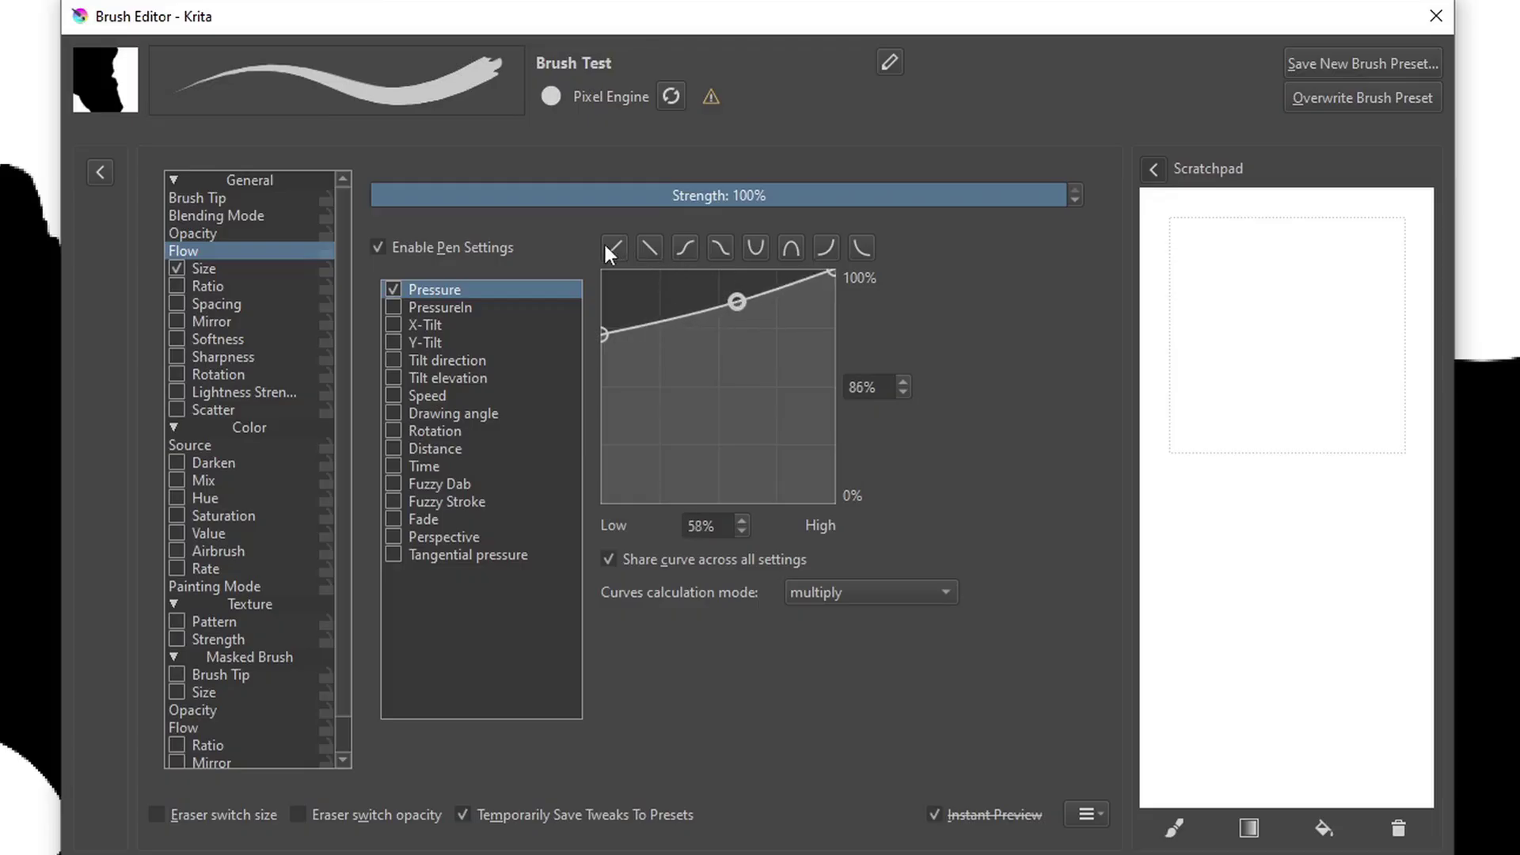
{"action": "left_click", "coordinate": [613, 248]}
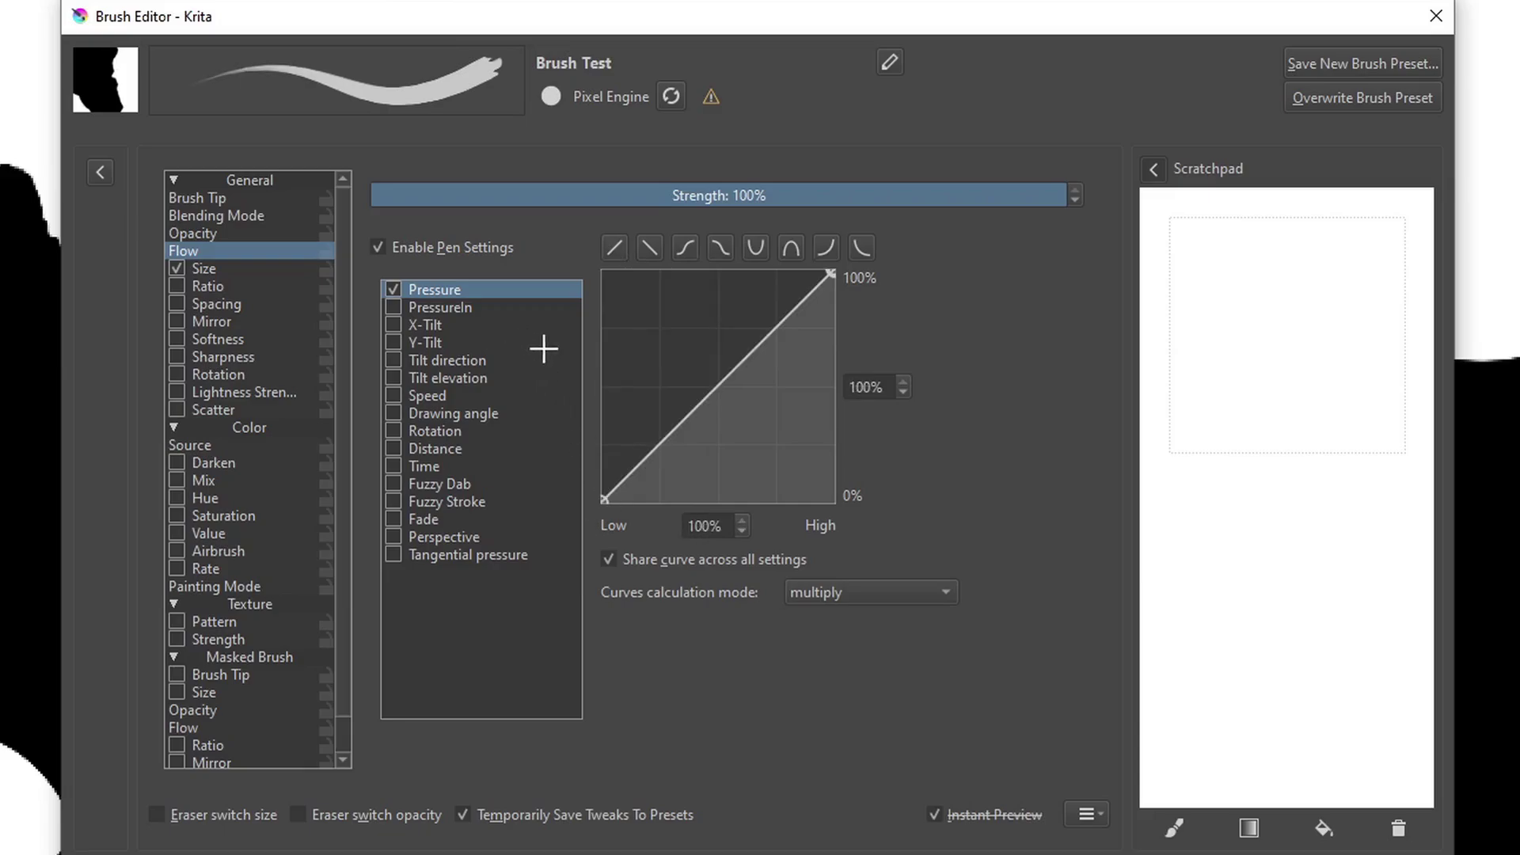
{"action": "left_click_drag", "start_coordinate": [634, 468], "coordinate": [602, 300]}
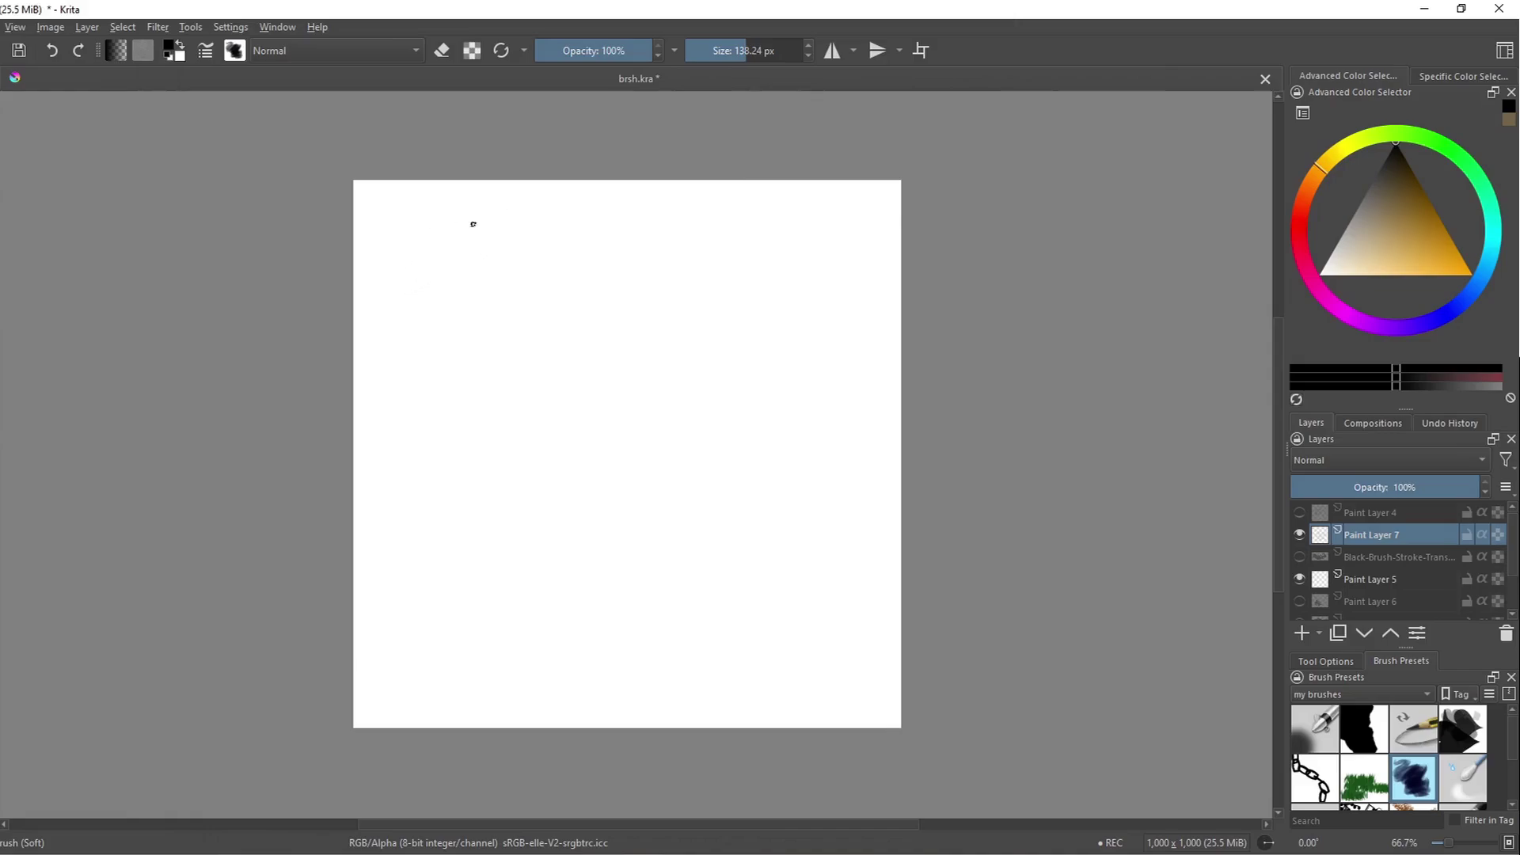
- Paint and inspect two soft black wavy strokes, then display the Size pressure curve
{"action": "left_click_drag", "start_coordinate": [475, 220], "coordinate": [486, 617]}
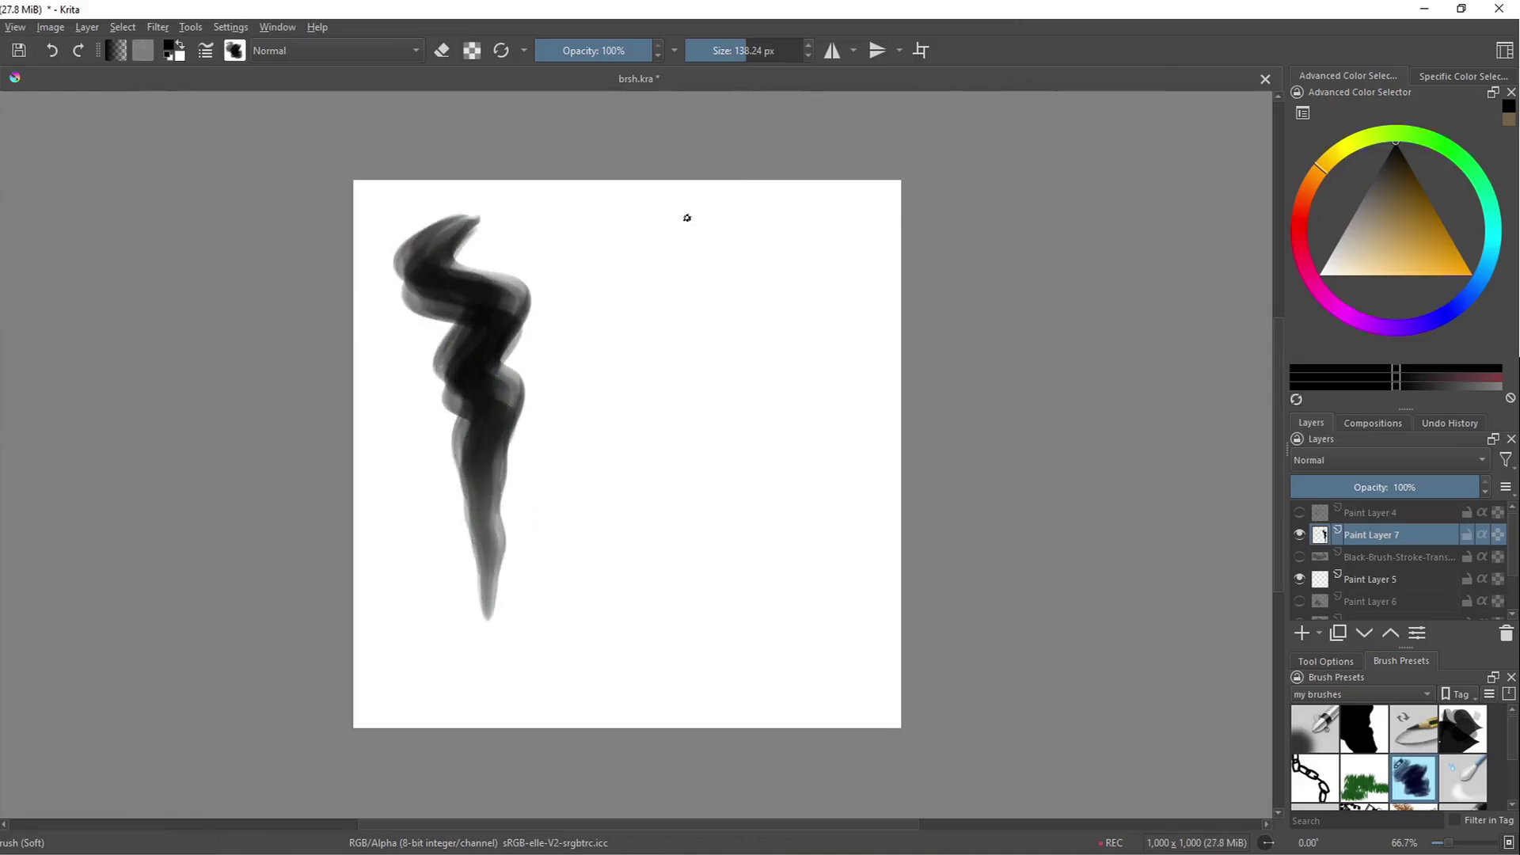
{"action": "mouse_move", "coordinate": [693, 212]}
{"action": "left_mouse_down"}
{"action": "mouse_move", "coordinate": [662, 380]}
{"action": "mouse_move", "coordinate": [673, 586]}
{"action": "left_mouse_up"}
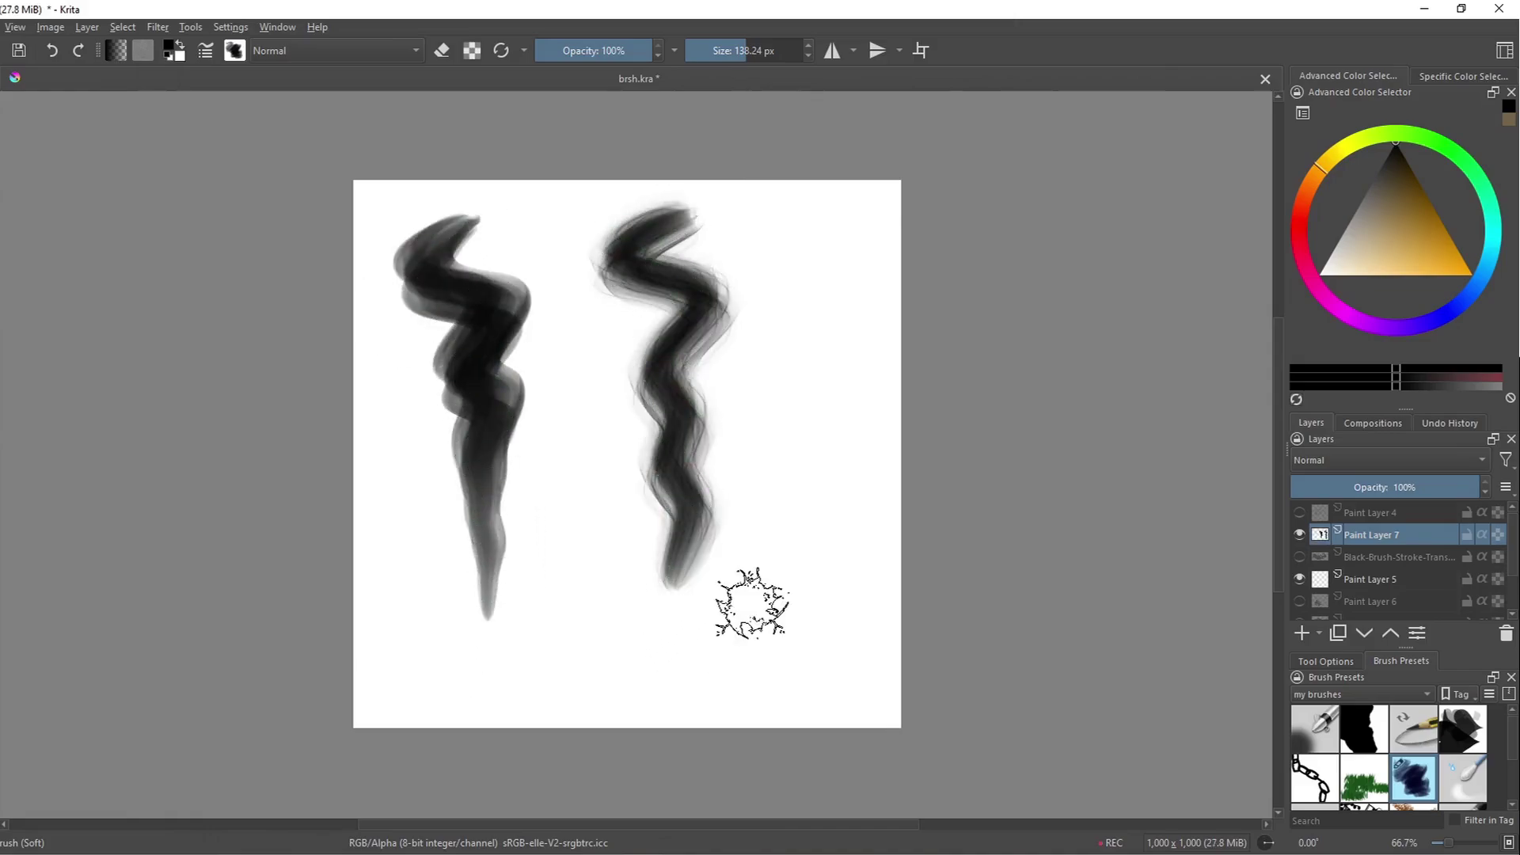
{"action": "scroll", "coordinate": [599, 396], "scroll_direction": "up", "scroll_amount": 3}
{"action": "scroll", "coordinate": [566, 390], "scroll_direction": "down", "scroll_amount": 1}
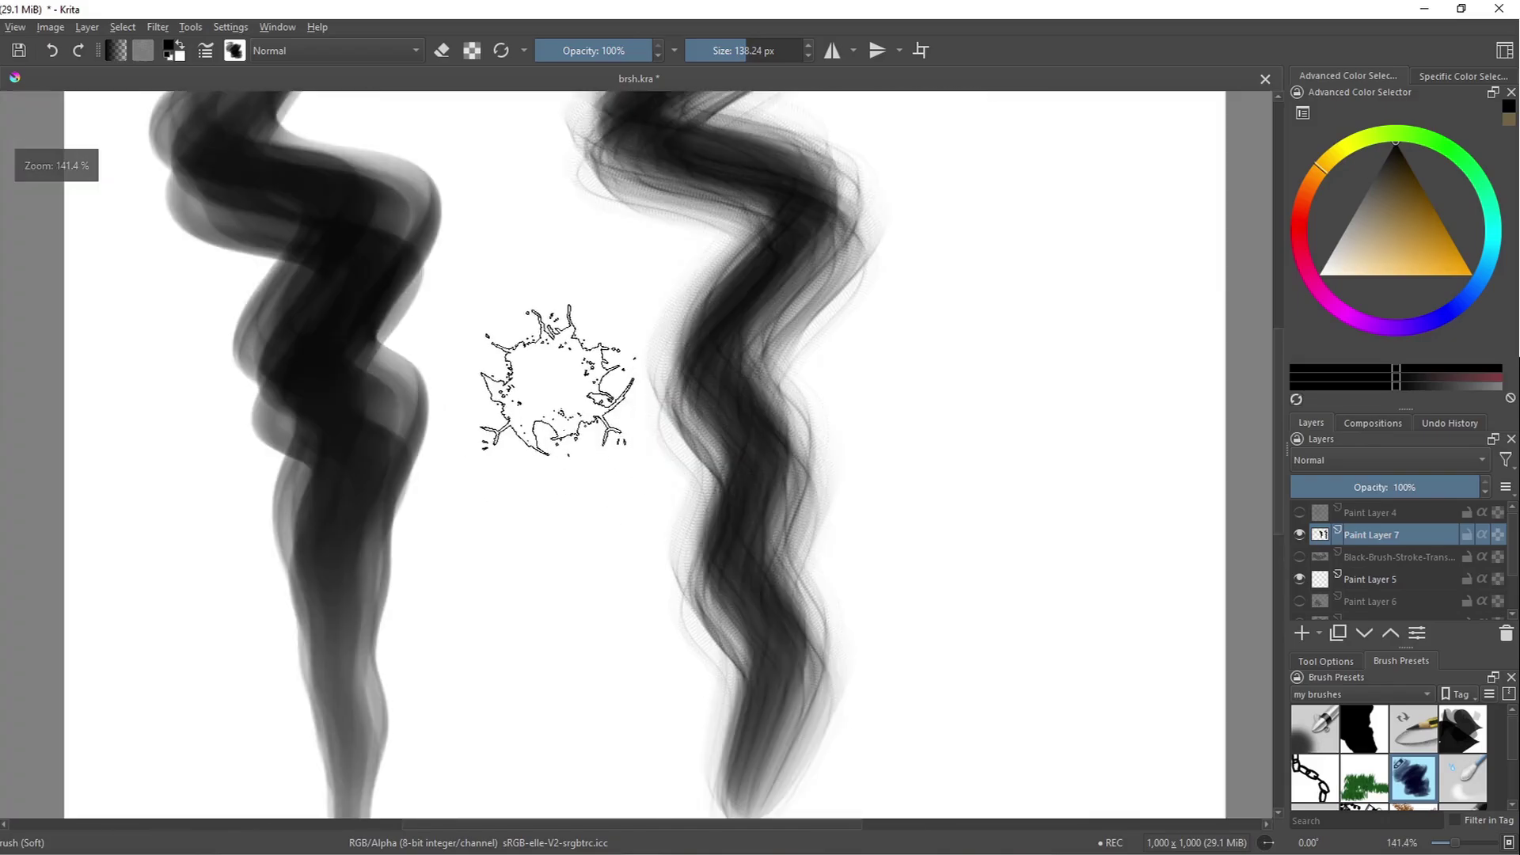
{"action": "scroll", "coordinate": [548, 347], "scroll_direction": "down", "scroll_amount": 1}
{"action": "left_click_drag", "start_coordinate": [553, 349], "coordinate": [538, 356]}
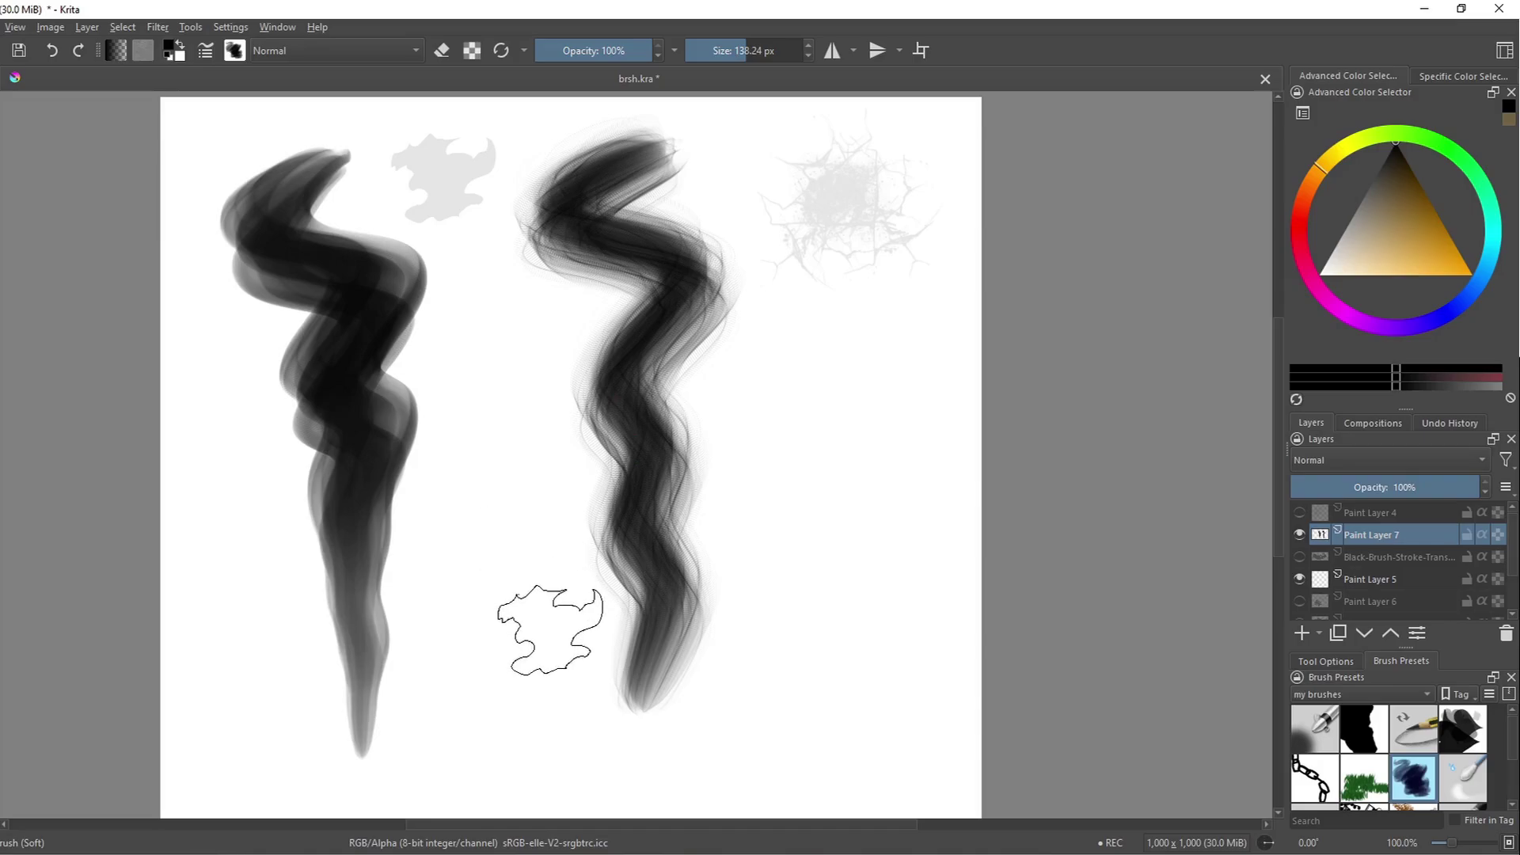
{"action": "left_click_drag", "start_coordinate": [827, 535], "coordinate": [903, 533]}
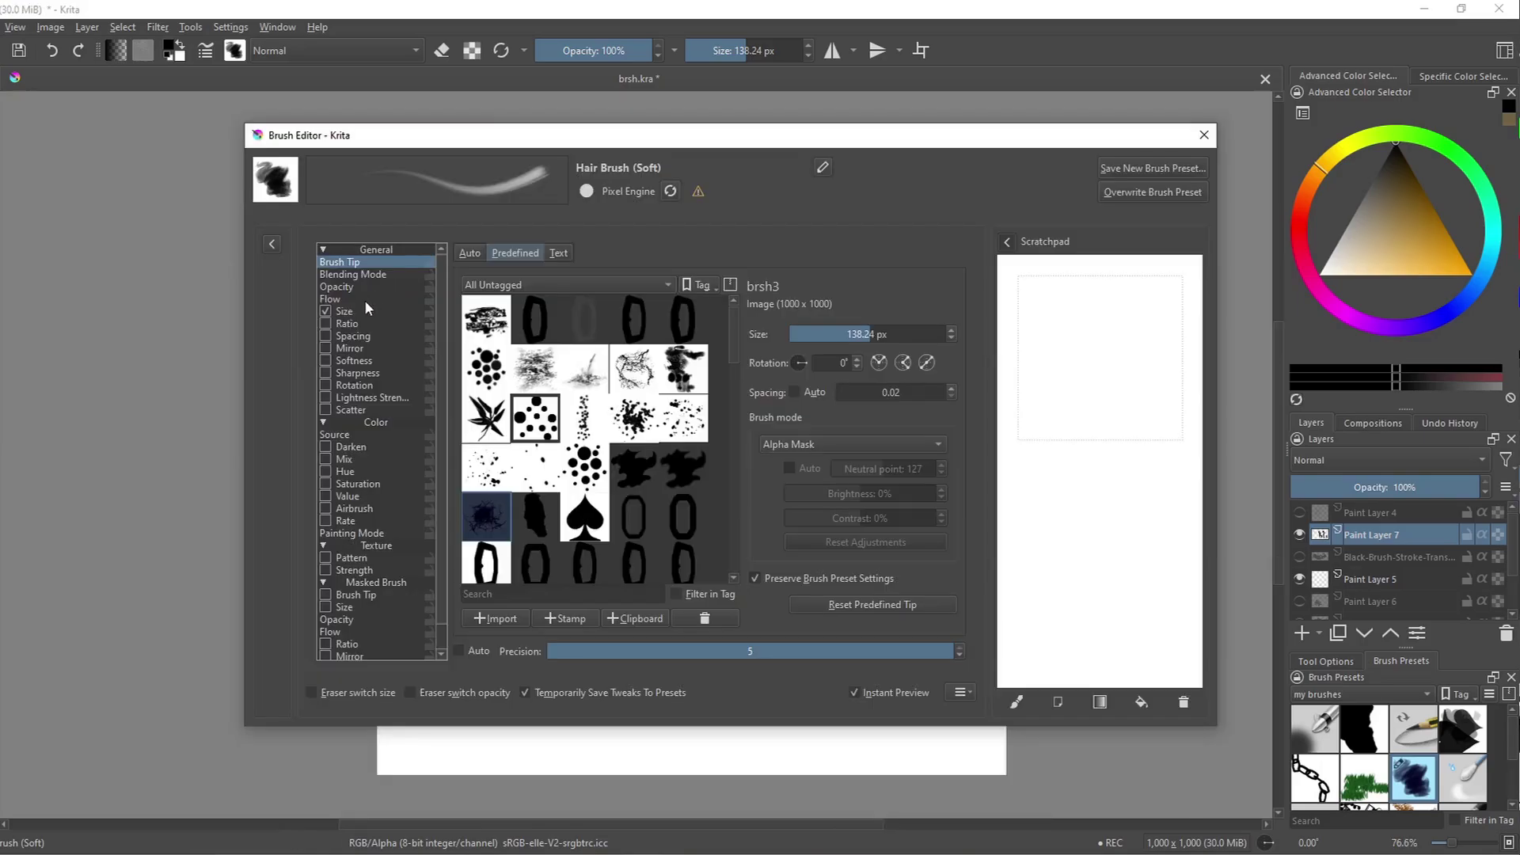
{"action": "left_click", "coordinate": [361, 309]}
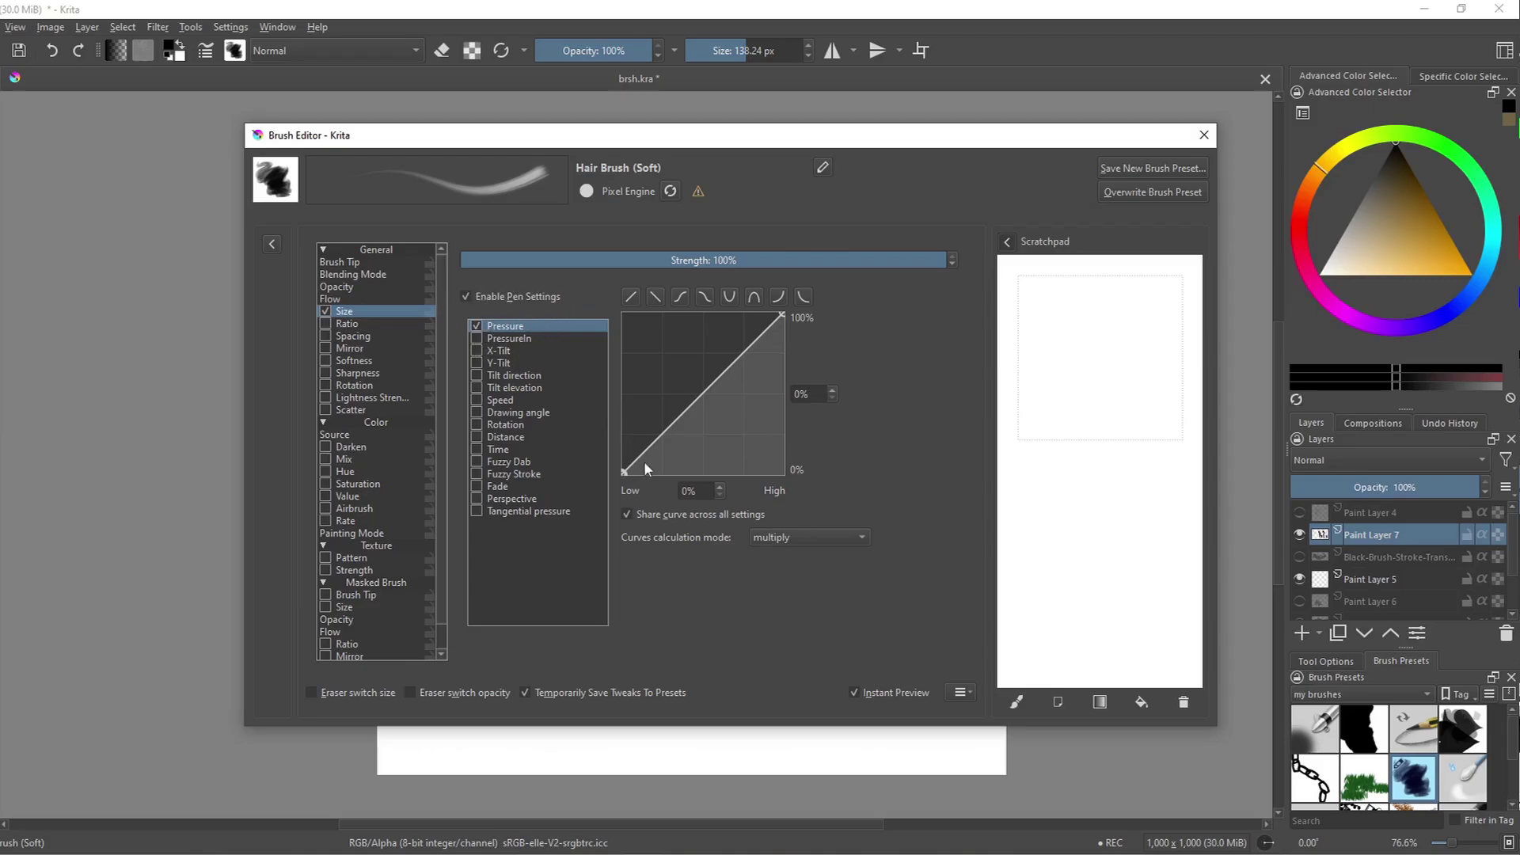
{"action": "left_click_drag", "start_coordinate": [624, 475], "coordinate": [624, 409]}
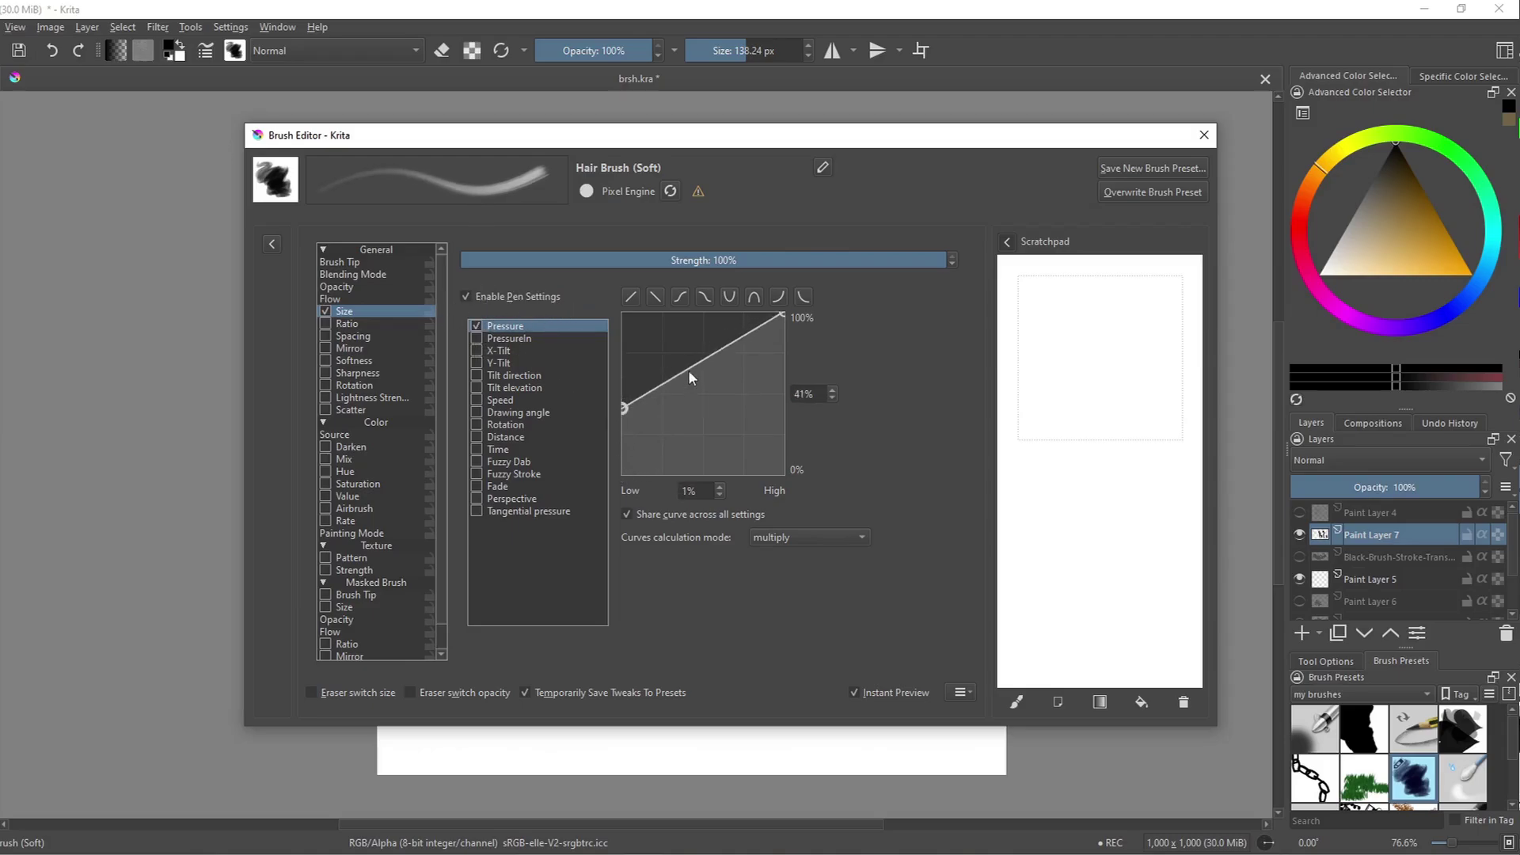
{"action": "left_click_drag", "start_coordinate": [689, 369], "coordinate": [704, 431]}
{"action": "left_click_drag", "start_coordinate": [743, 381], "coordinate": [725, 345]}
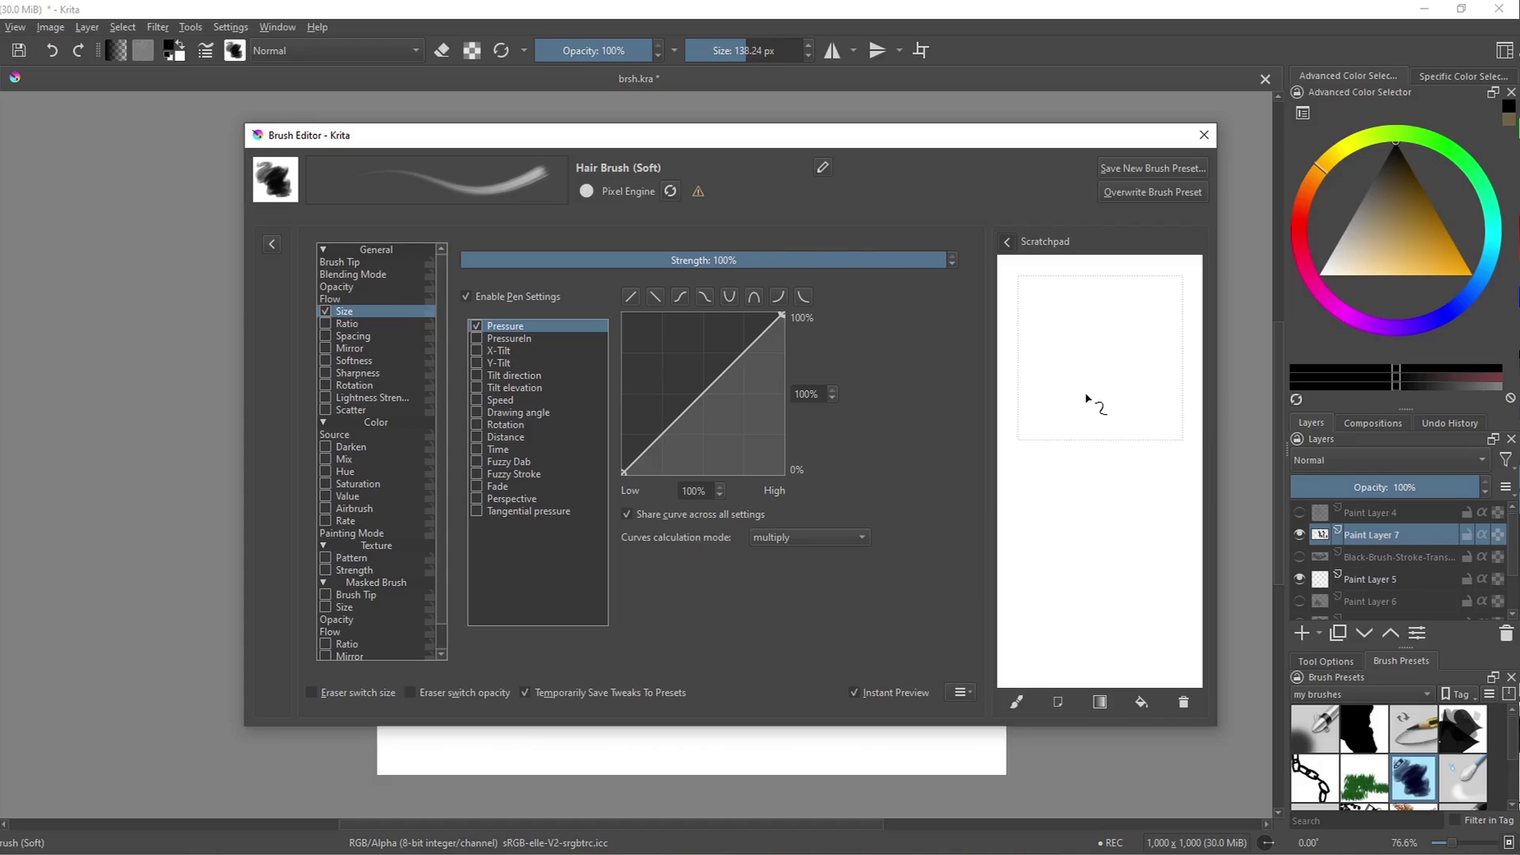
- Test the Hair Brush (Soft), invert the Pressure size curve to fall, and clear the scratchpad
{"action": "left_click_drag", "start_coordinate": [1047, 312], "coordinate": [1066, 353]}
{"action": "left_click_drag", "start_coordinate": [1060, 412], "coordinate": [1061, 487]}
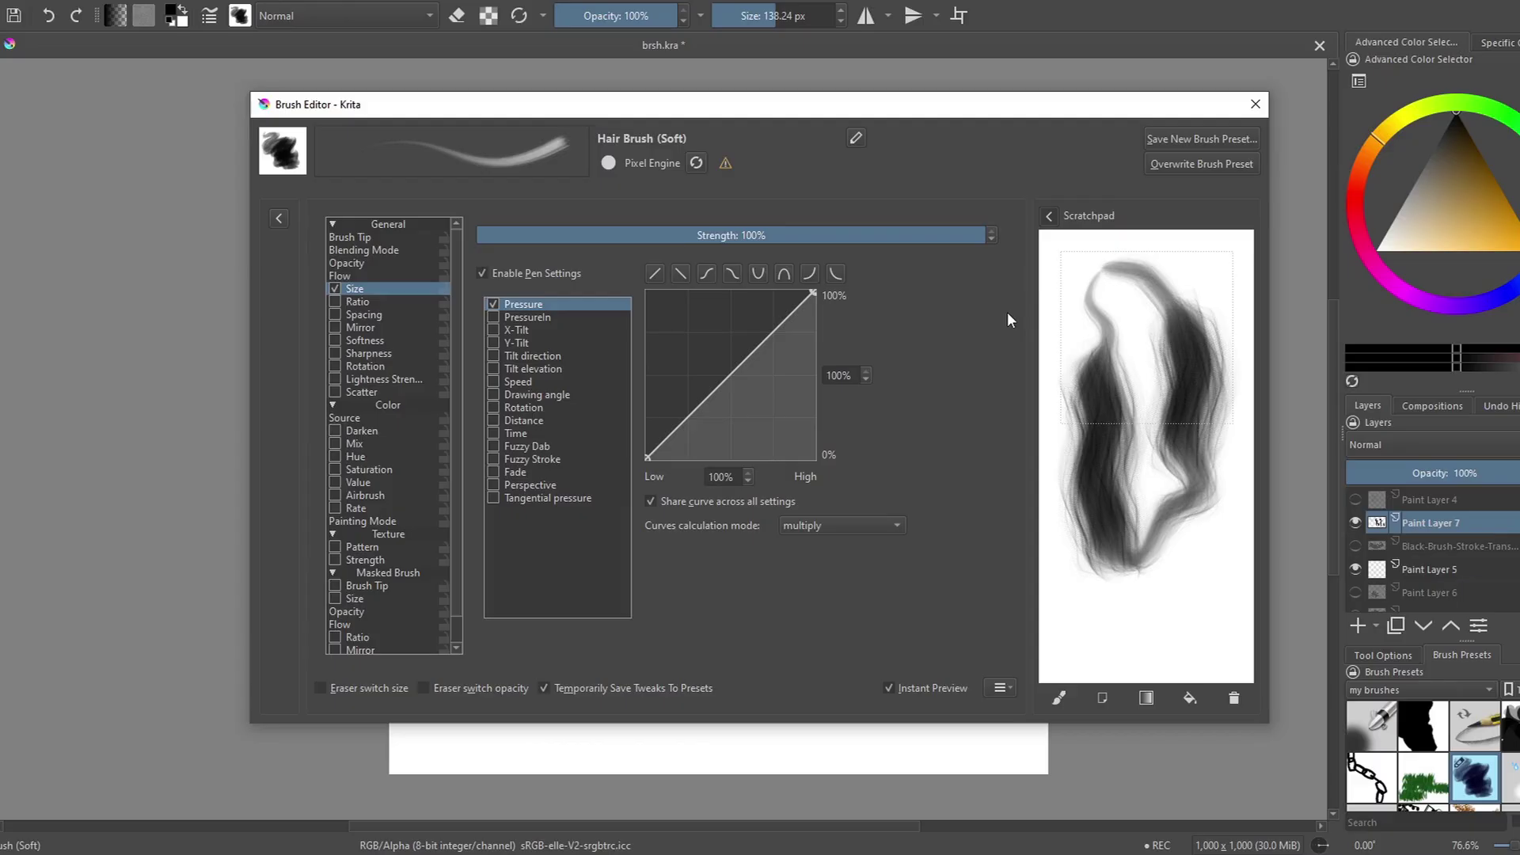
{"action": "left_click", "coordinate": [680, 273]}
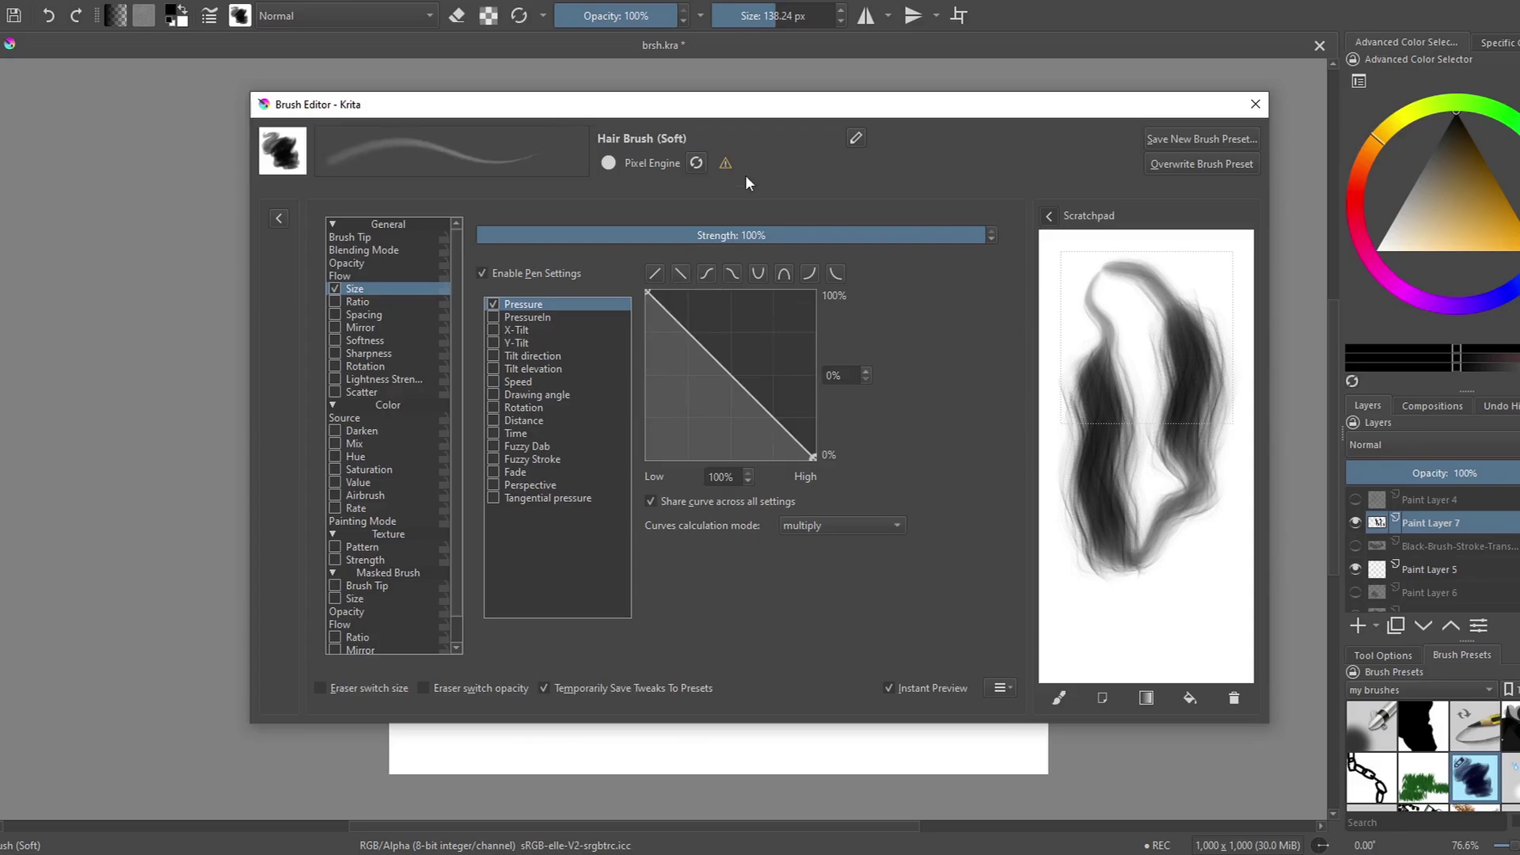
{"action": "left_click", "coordinate": [1239, 697]}
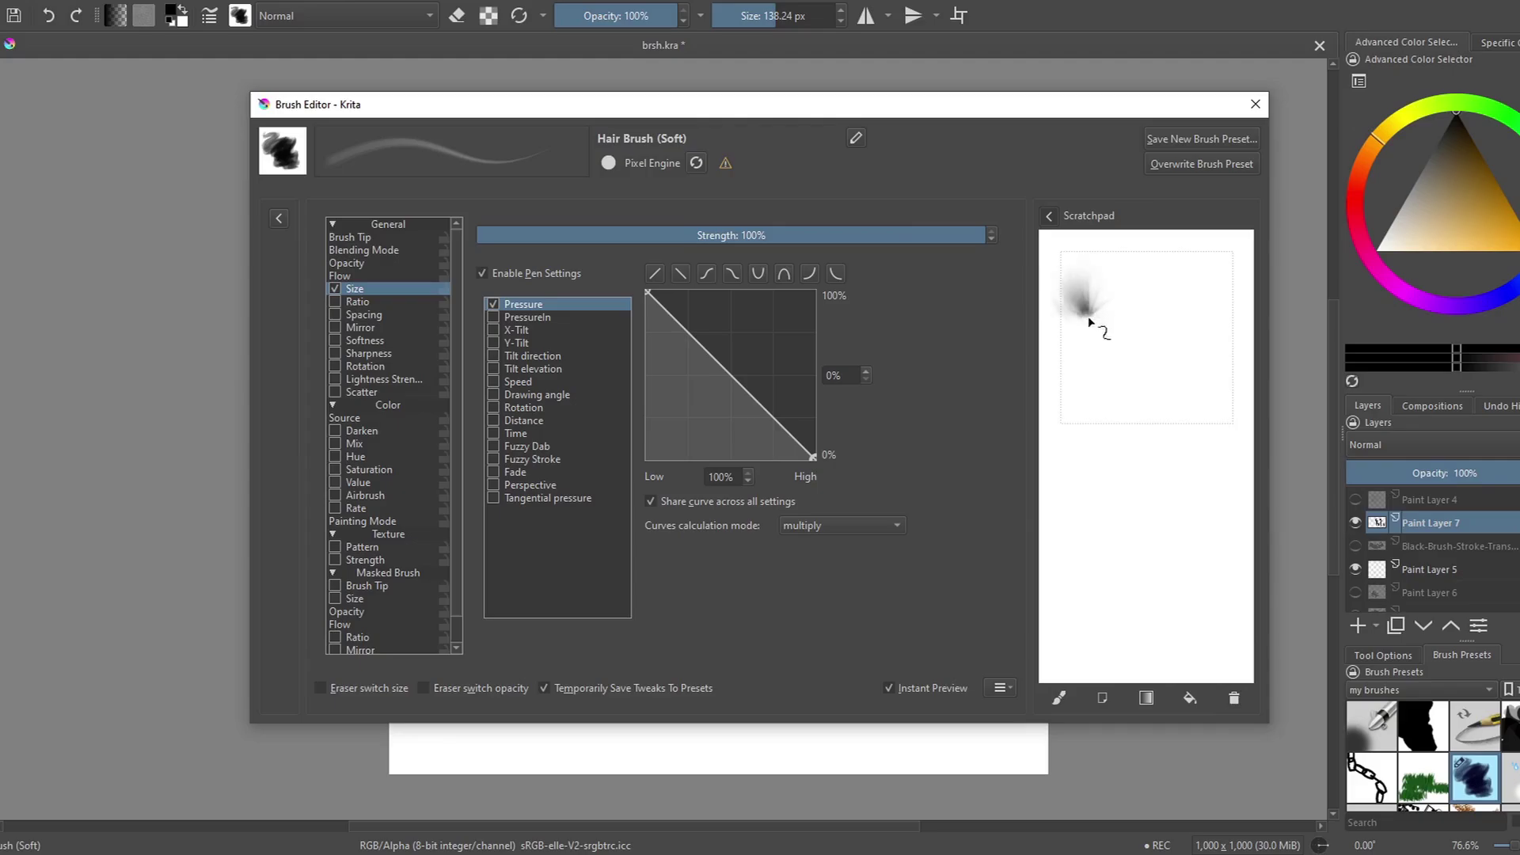
- Switch Size from Pressure to PressureIn with a rising curve and clear the scratchpad
{"action": "left_click_drag", "start_coordinate": [1089, 318], "coordinate": [1092, 345]}
{"action": "left_click_drag", "start_coordinate": [1102, 446], "coordinate": [1170, 661]}
{"action": "left_click", "coordinate": [500, 316]}
{"action": "left_click", "coordinate": [492, 304]}
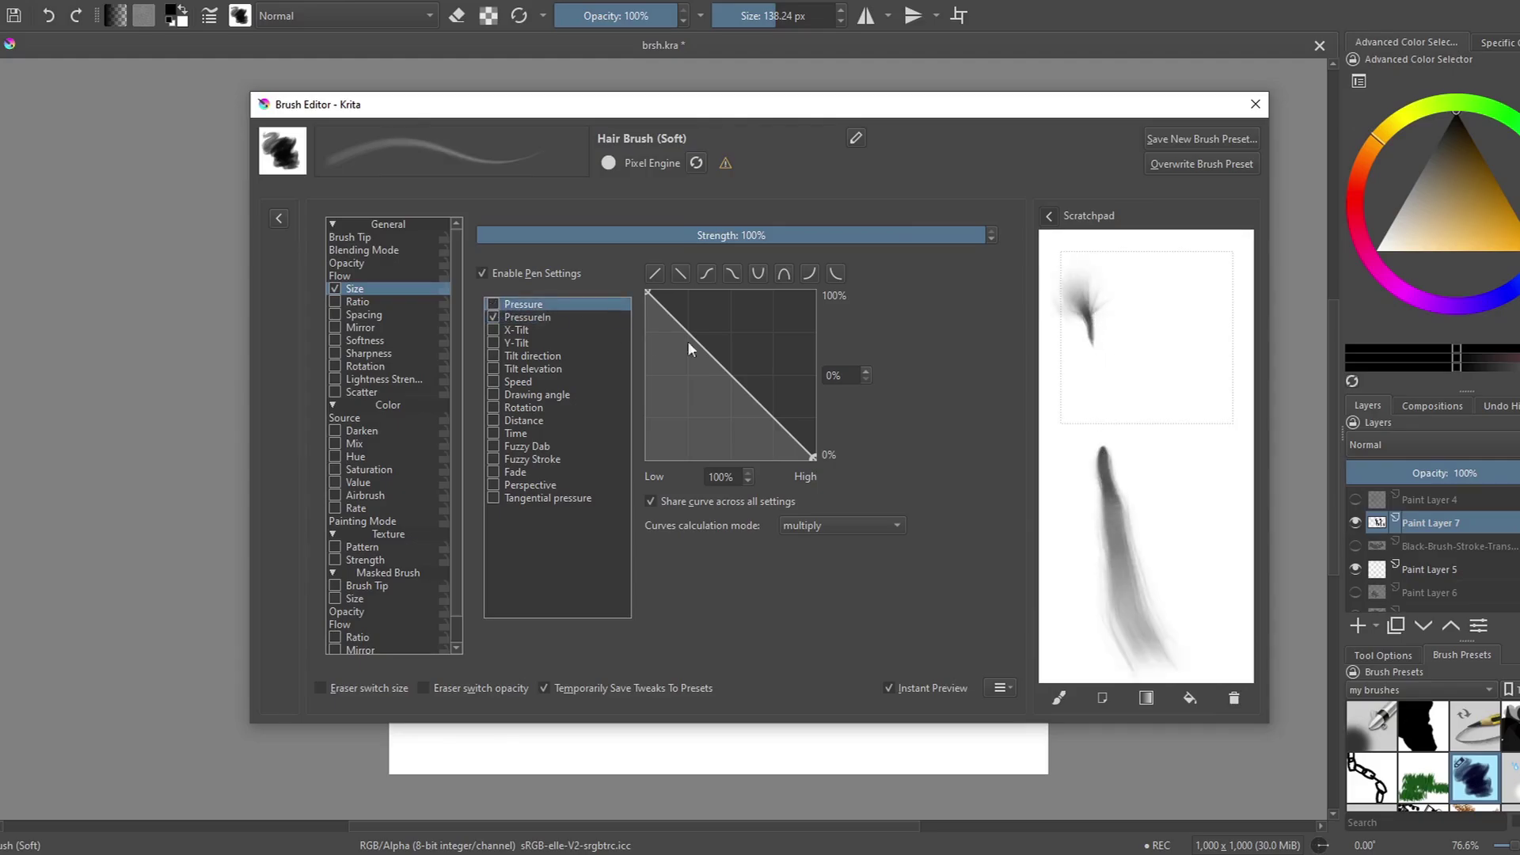
{"action": "left_click", "coordinate": [1227, 700]}
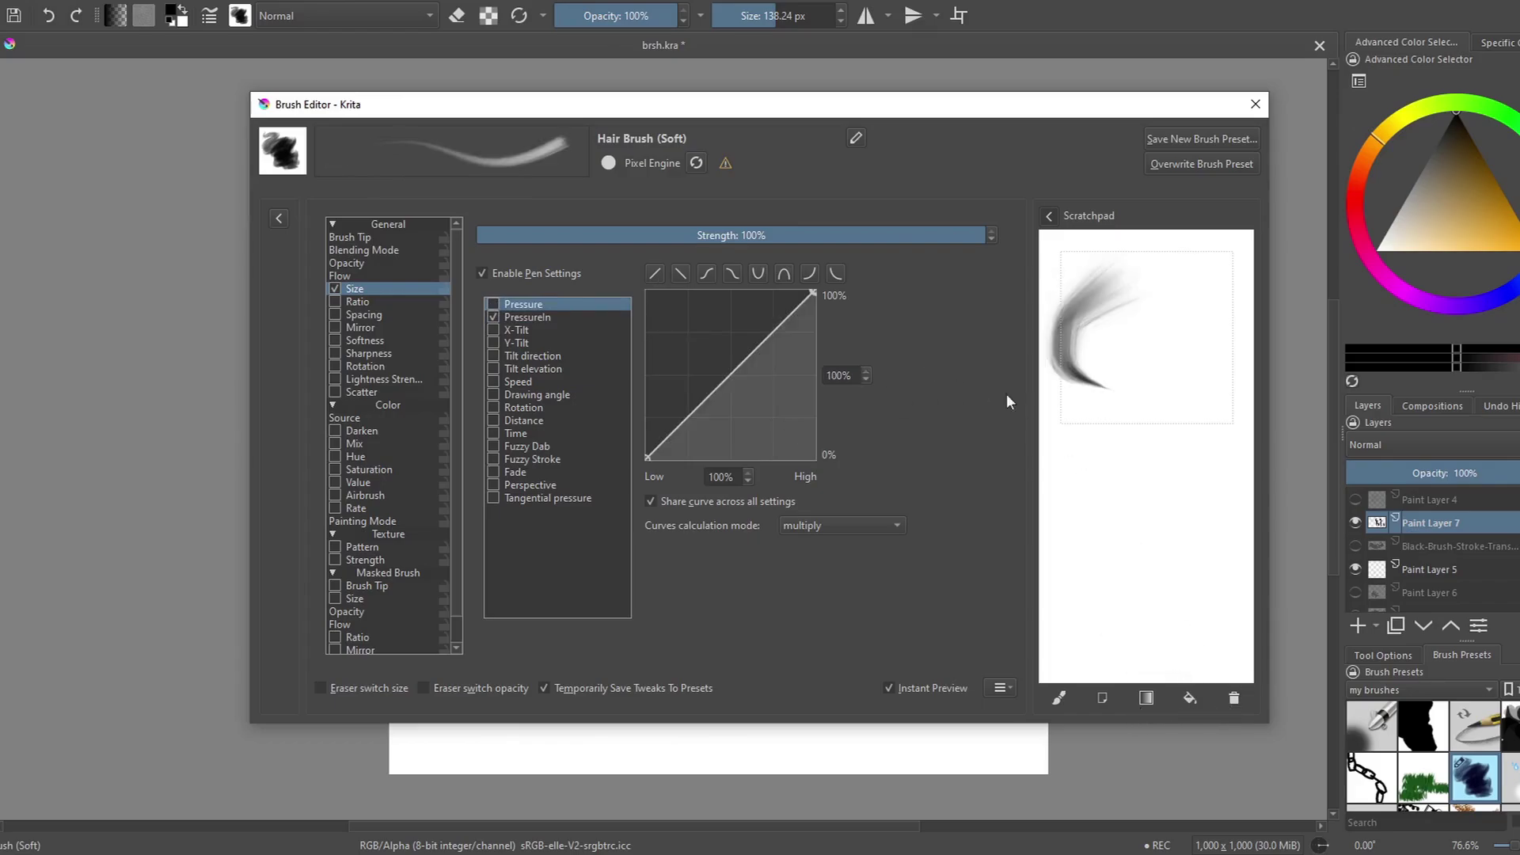
{"action": "left_click", "coordinate": [1233, 700]}
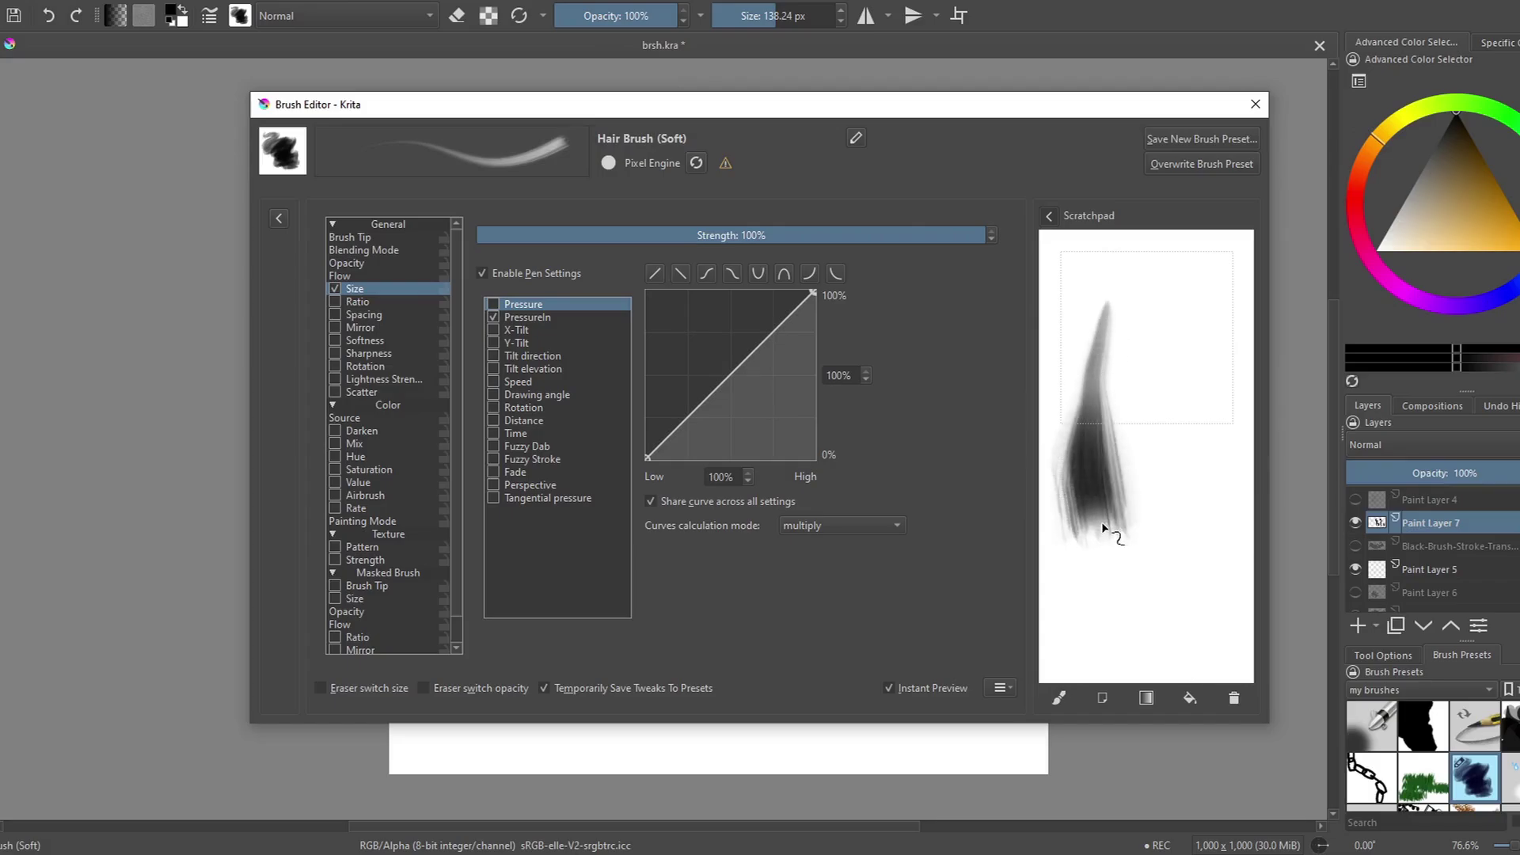
- Paint curved test strokes, then invert the PressureIn curve to descending
{"action": "mouse_move", "coordinate": [1100, 521]}
{"action": "left_mouse_down"}
{"action": "mouse_move", "coordinate": [1150, 602]}
{"action": "mouse_move", "coordinate": [1182, 562]}
{"action": "mouse_move", "coordinate": [1202, 434]}
{"action": "left_mouse_up"}
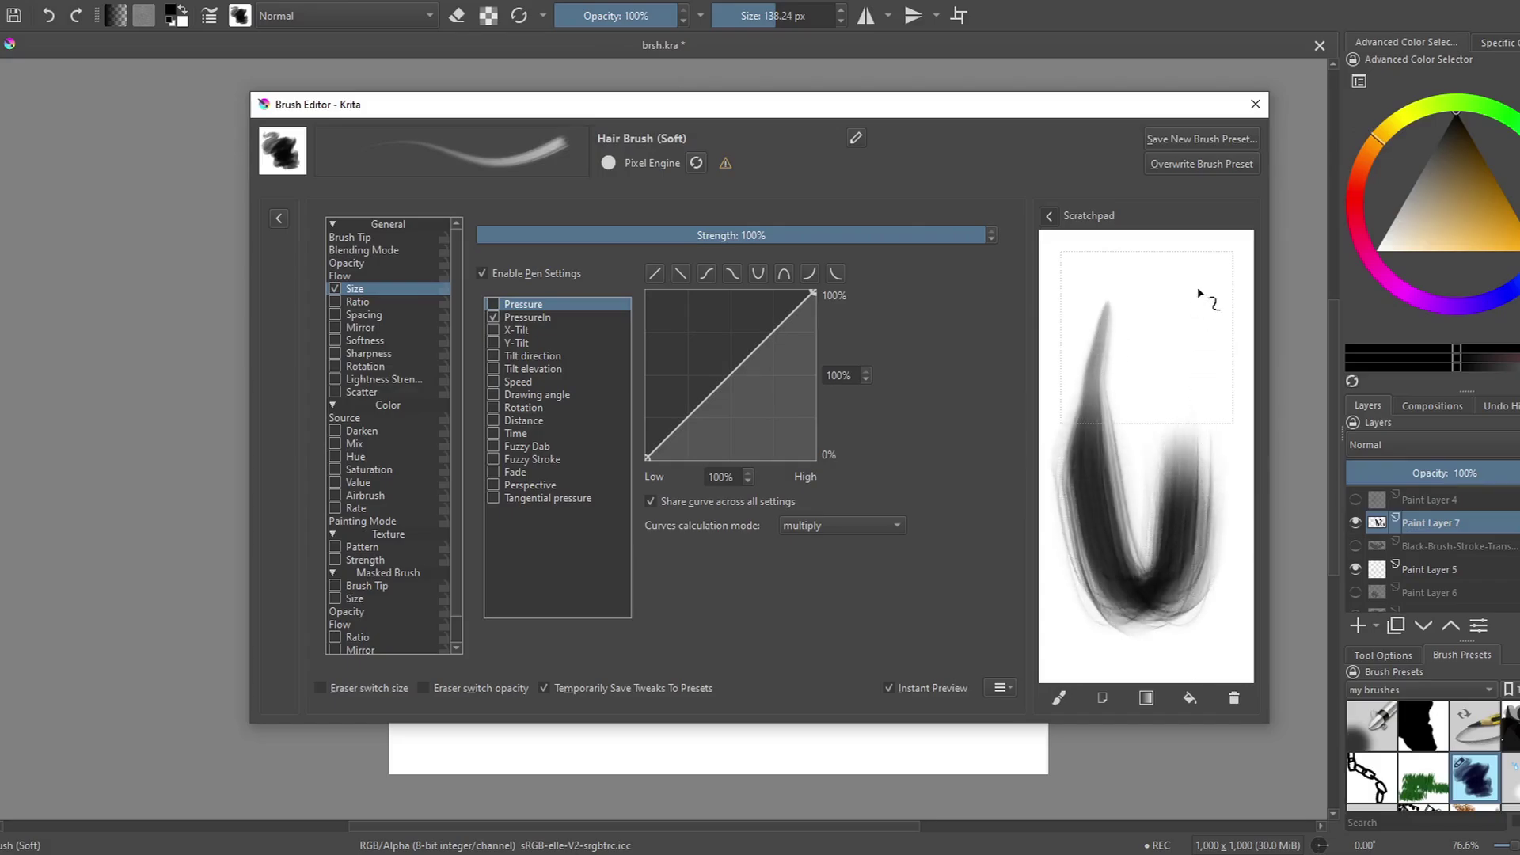
{"action": "left_click_drag", "start_coordinate": [1149, 291], "coordinate": [1088, 613]}
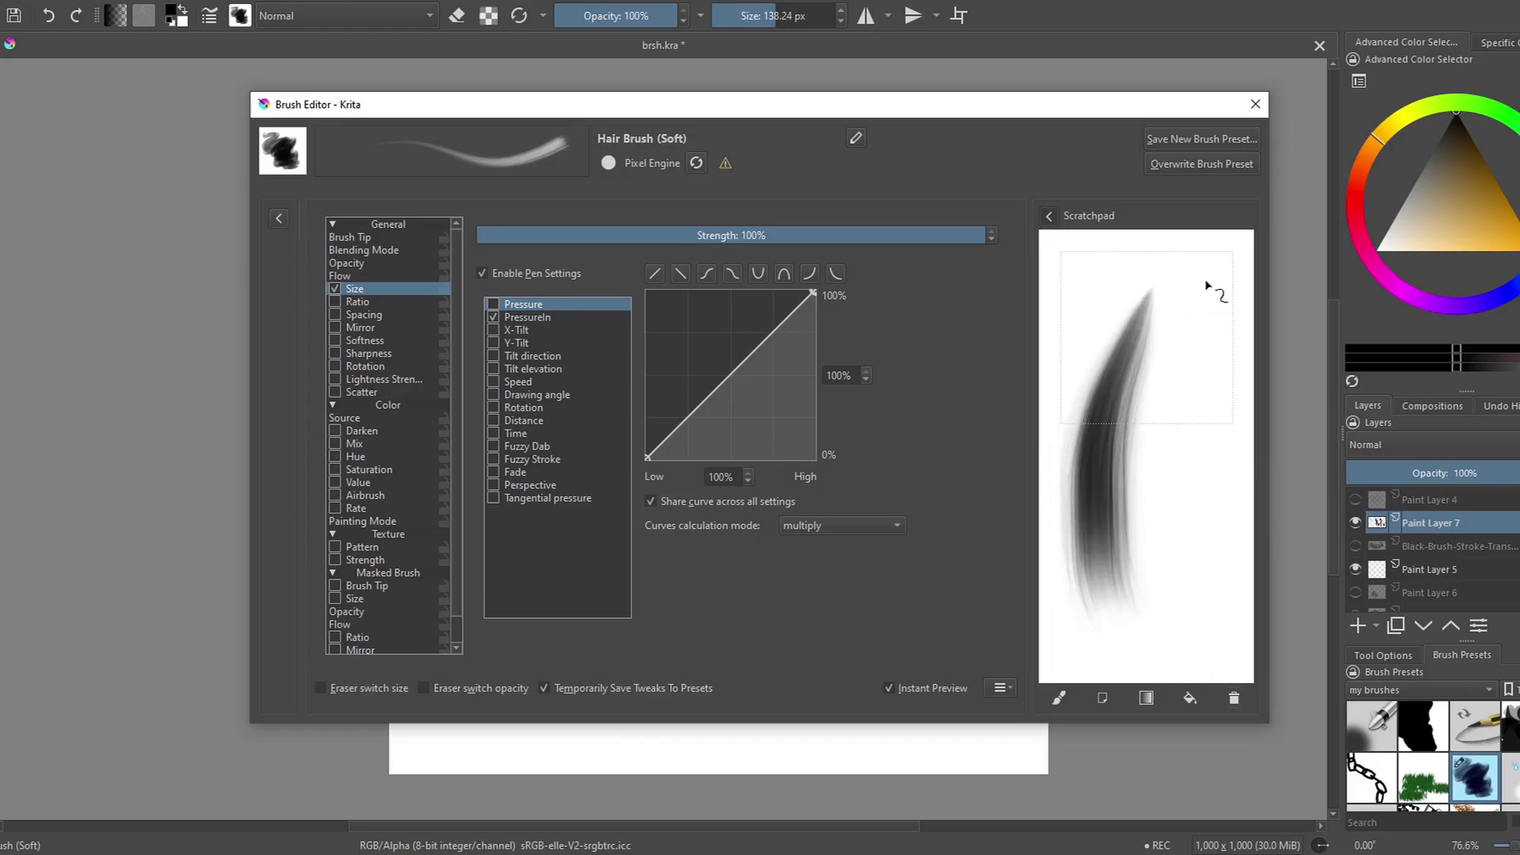
{"action": "mouse_move", "coordinate": [1205, 285]}
{"action": "left_mouse_down"}
{"action": "mouse_move", "coordinate": [1177, 388]}
{"action": "mouse_move", "coordinate": [1204, 648]}
{"action": "left_mouse_up"}
{"action": "left_click", "coordinate": [730, 273]}
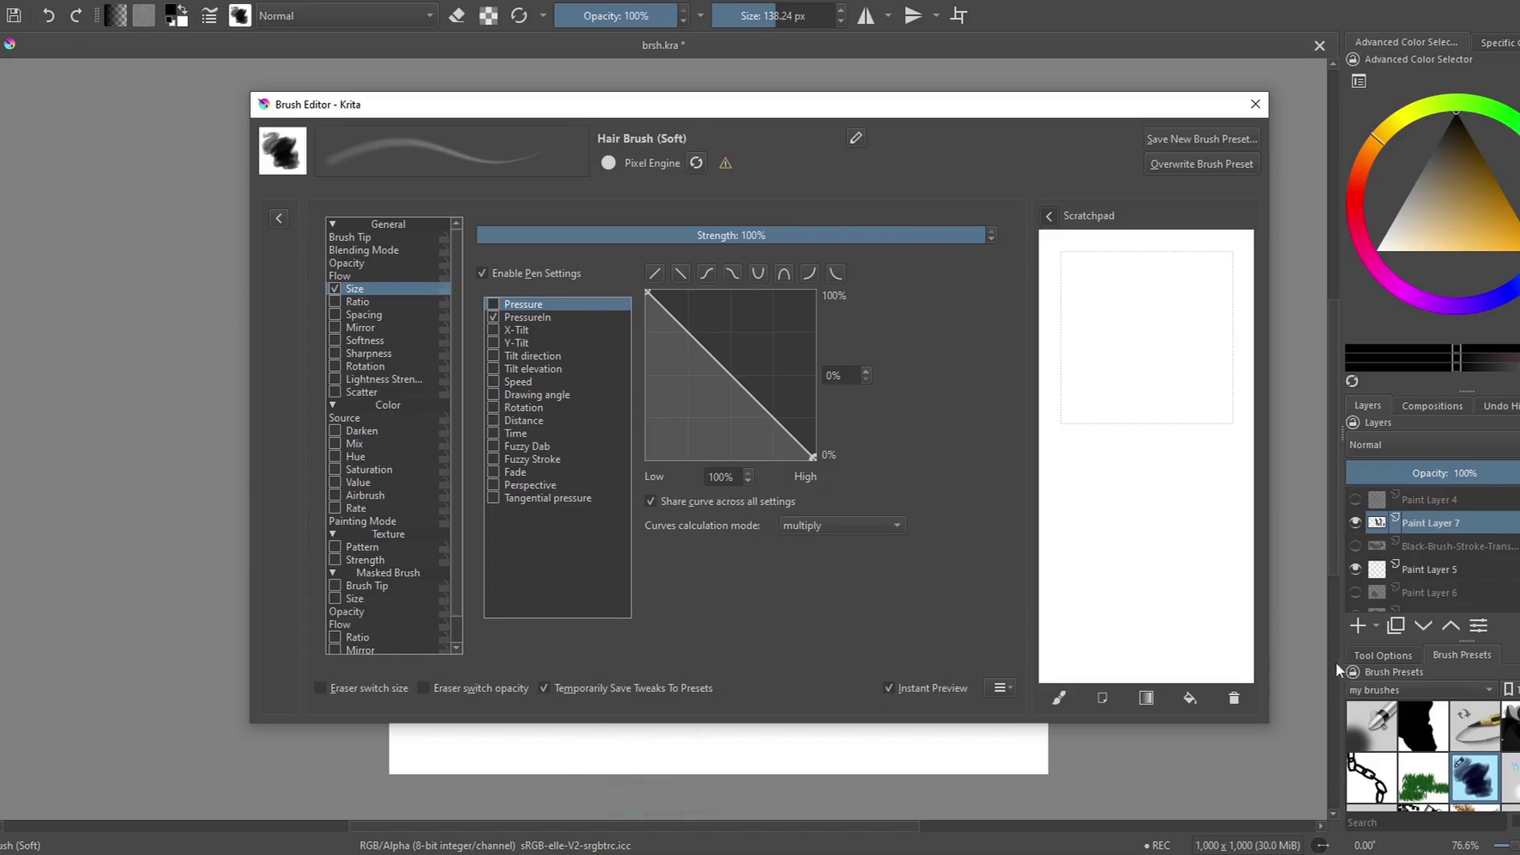
- Load the Grass Brush preset, pick a dark green, and paint an S-shaped test stroke
{"action": "left_click", "coordinate": [1425, 794]}
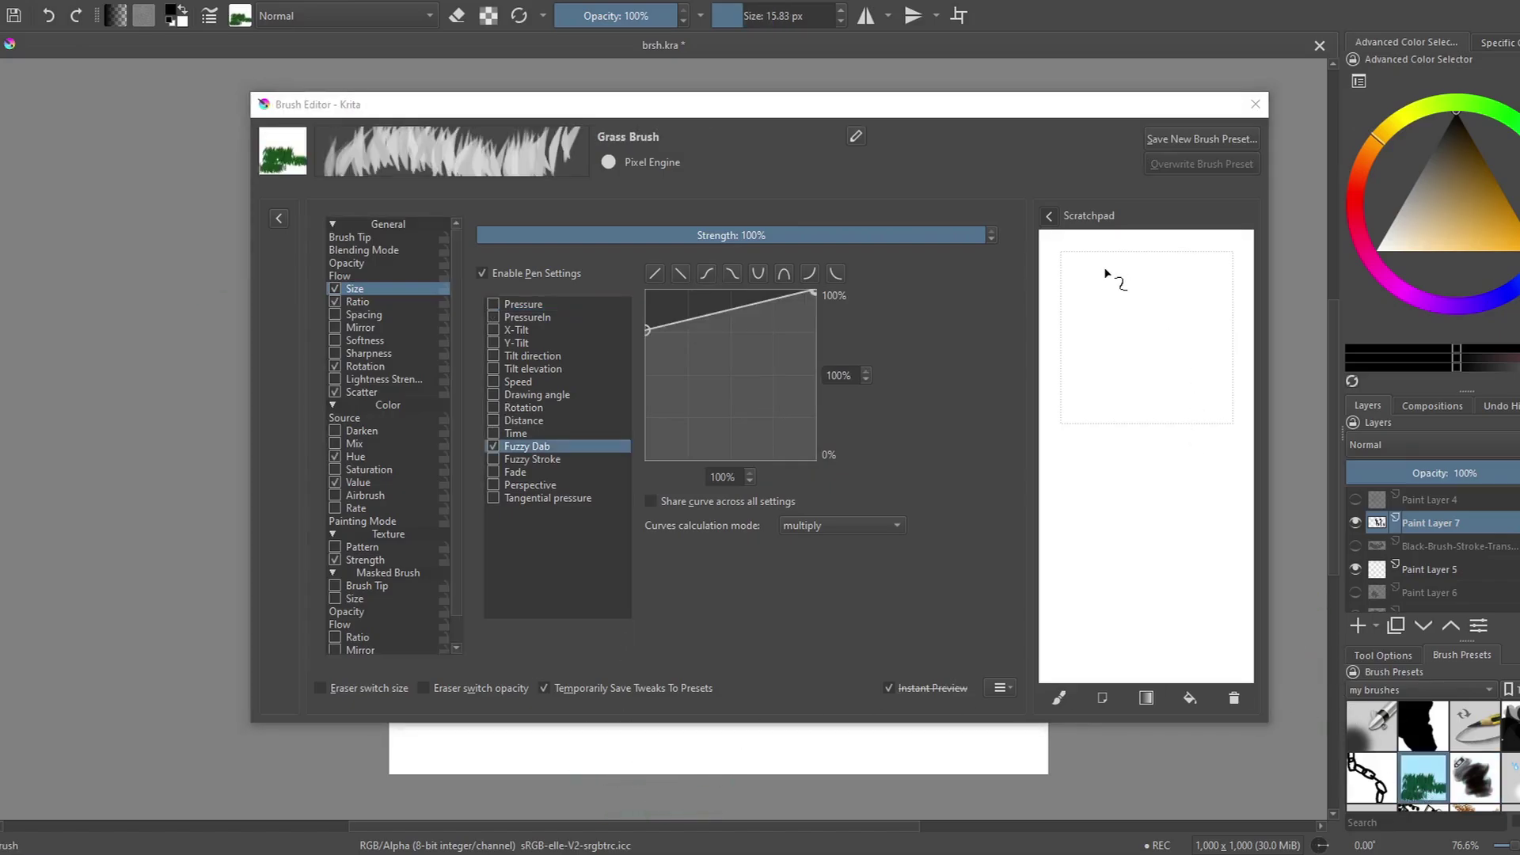
{"action": "mouse_move", "coordinate": [1065, 413]}
{"action": "left_mouse_down"}
{"action": "mouse_move", "coordinate": [1204, 400]}
{"action": "mouse_move", "coordinate": [1085, 475]}
{"action": "mouse_move", "coordinate": [1247, 550]}
{"action": "mouse_move", "coordinate": [1065, 616]}
{"action": "left_mouse_up"}
{"action": "left_click", "coordinate": [1505, 124]}
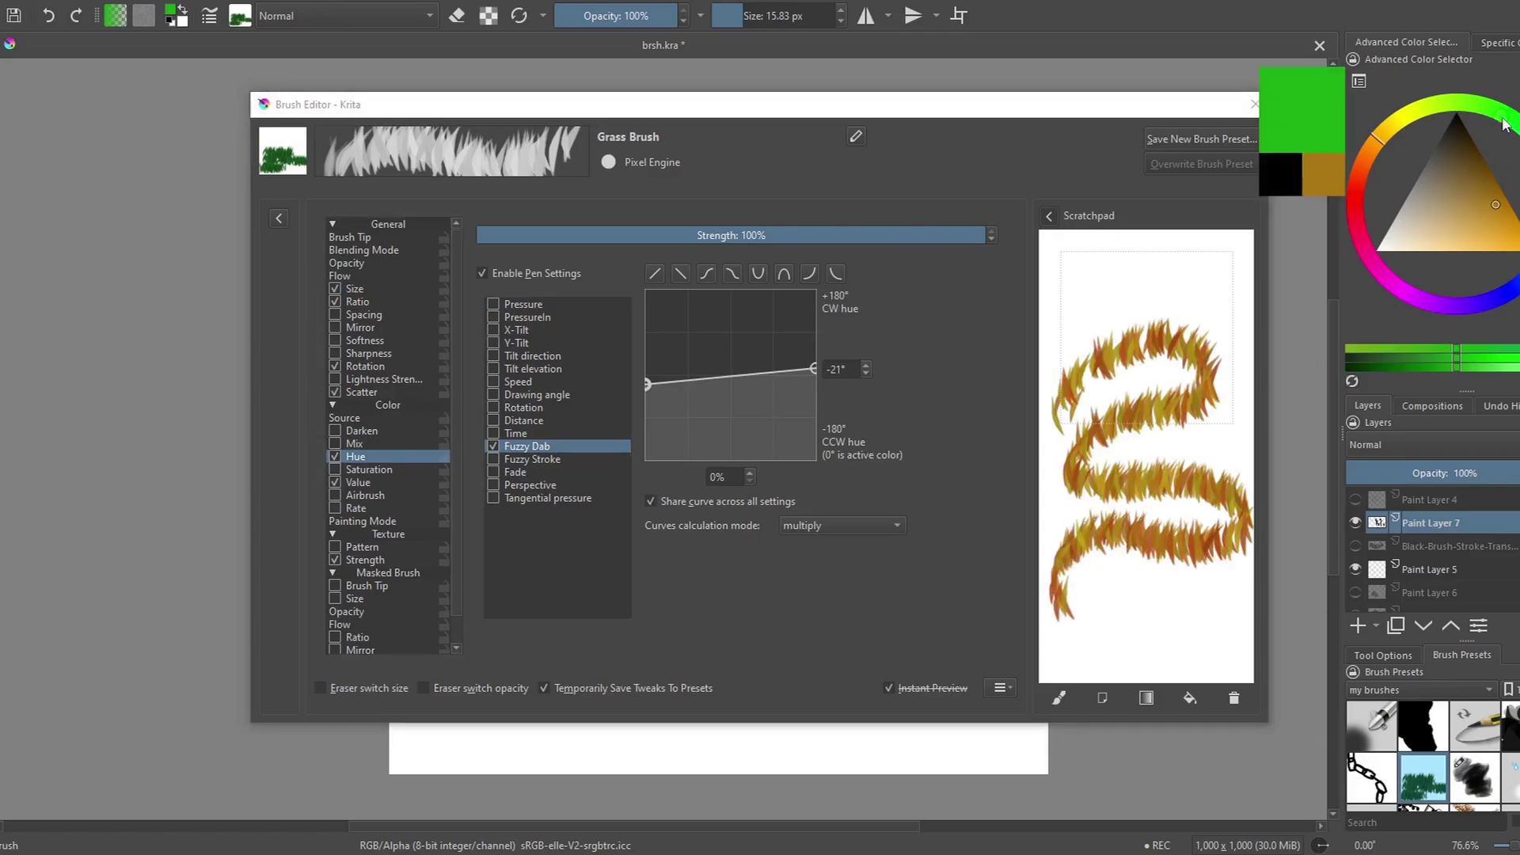
{"action": "left_click", "coordinate": [1475, 161]}
{"action": "left_click", "coordinate": [1235, 697]}
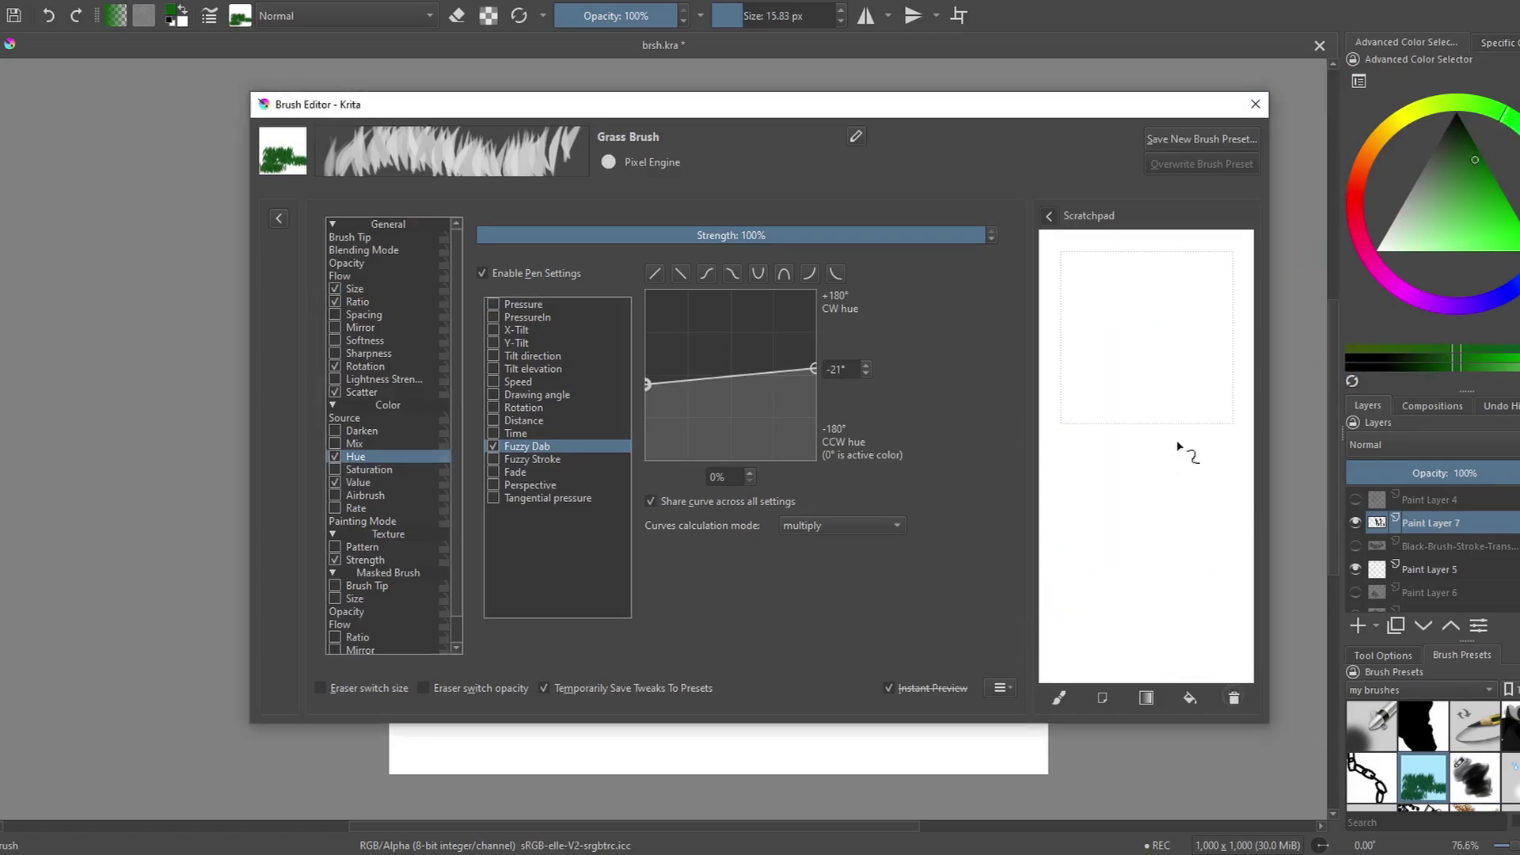
{"action": "mouse_move", "coordinate": [1200, 283]}
{"action": "left_mouse_down"}
{"action": "mouse_move", "coordinate": [1123, 320]}
{"action": "mouse_move", "coordinate": [1228, 430]}
{"action": "mouse_move", "coordinate": [1106, 509]}
{"action": "mouse_move", "coordinate": [1190, 582]}
{"action": "left_mouse_up"}
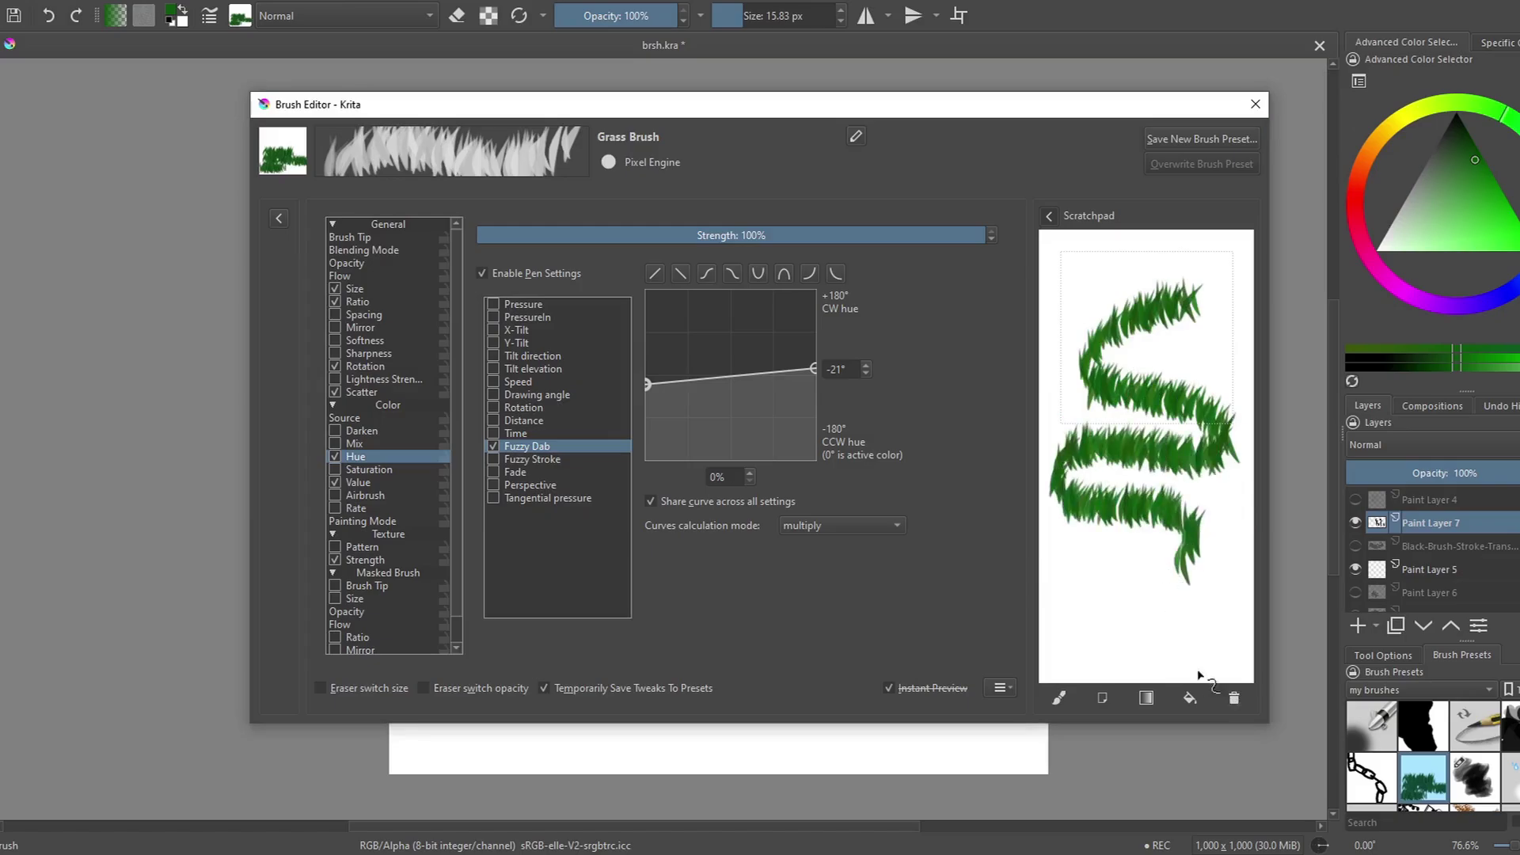
- Paint further diagonal and smudge-style green test strokes on a freshly cleared scratchpad
{"action": "left_click", "coordinate": [1233, 697]}
{"action": "mouse_move", "coordinate": [1222, 466]}
{"action": "left_mouse_down"}
{"action": "mouse_move", "coordinate": [1175, 548]}
{"action": "mouse_move", "coordinate": [1099, 508]}
{"action": "mouse_move", "coordinate": [1121, 543]}
{"action": "mouse_move", "coordinate": [1104, 559]}
{"action": "mouse_move", "coordinate": [1156, 479]}
{"action": "mouse_move", "coordinate": [1083, 473]}
{"action": "mouse_move", "coordinate": [1243, 434]}
{"action": "left_mouse_up"}
{"action": "left_click", "coordinate": [1234, 698]}
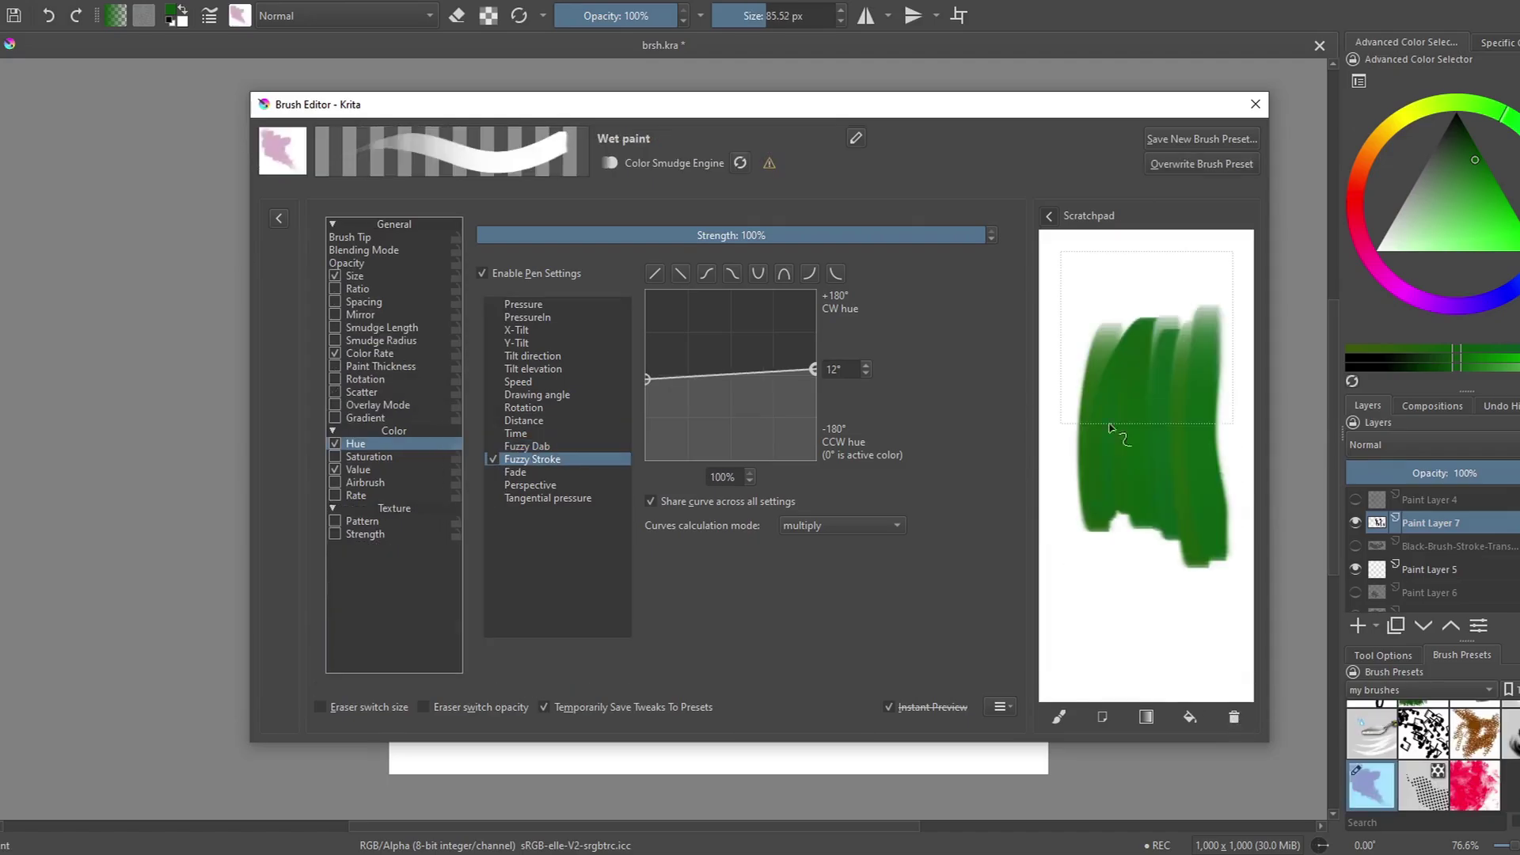
{"action": "mouse_move", "coordinate": [1113, 376]}
{"action": "left_mouse_down"}
{"action": "mouse_move", "coordinate": [1100, 491]}
{"action": "mouse_move", "coordinate": [1074, 381]}
{"action": "mouse_move", "coordinate": [1093, 577]}
{"action": "mouse_move", "coordinate": [1121, 595]}
{"action": "left_mouse_up"}
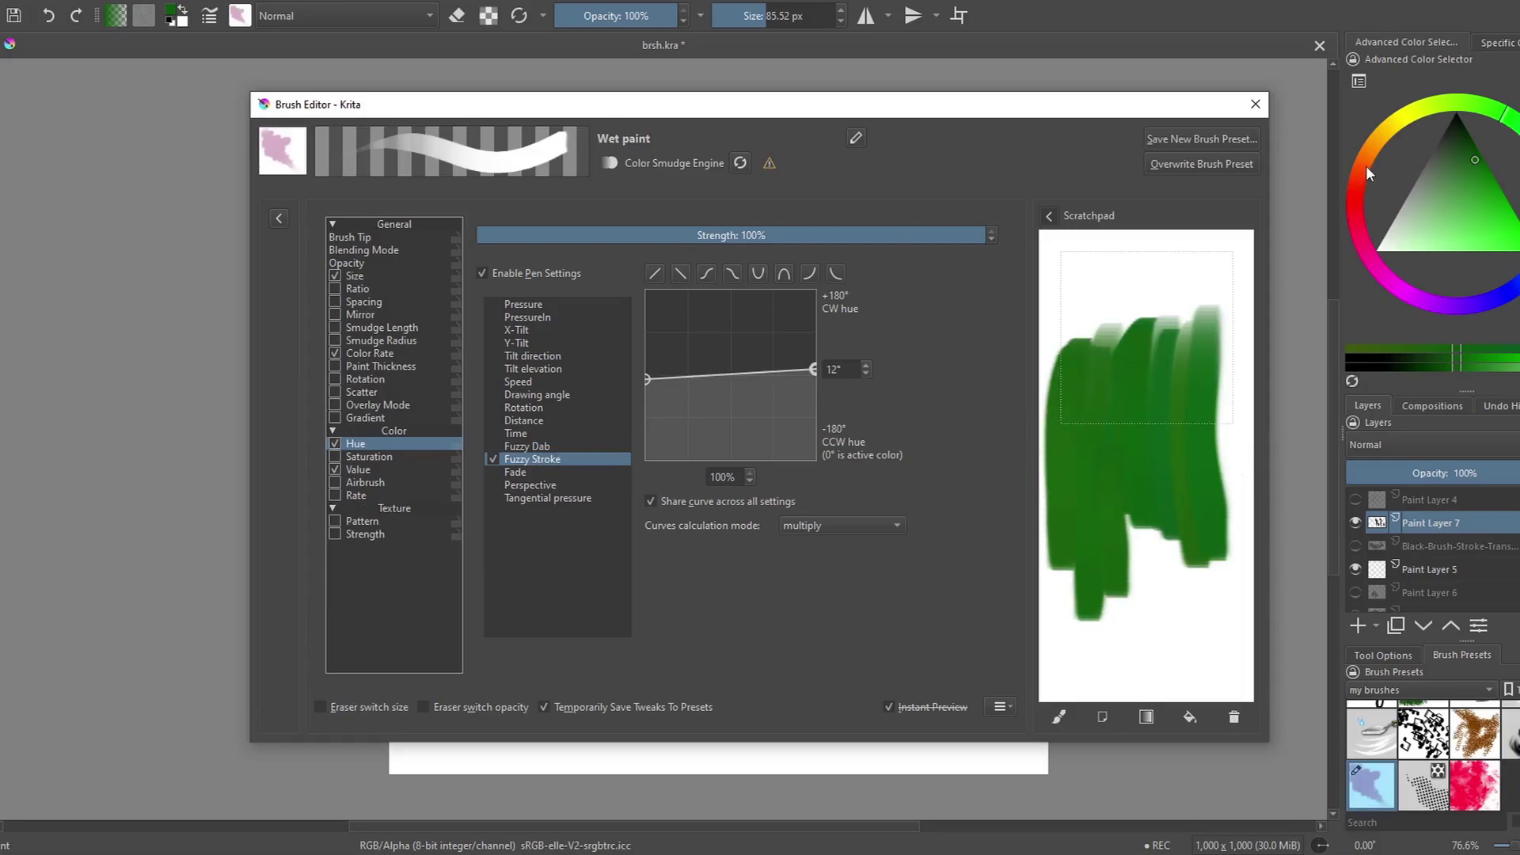
- Pick a bright red and paint several overlapping red test strokes on the scratchpad
{"action": "left_click_drag", "start_coordinate": [1366, 165], "coordinate": [1361, 183]}
{"action": "left_click", "coordinate": [1483, 185]}
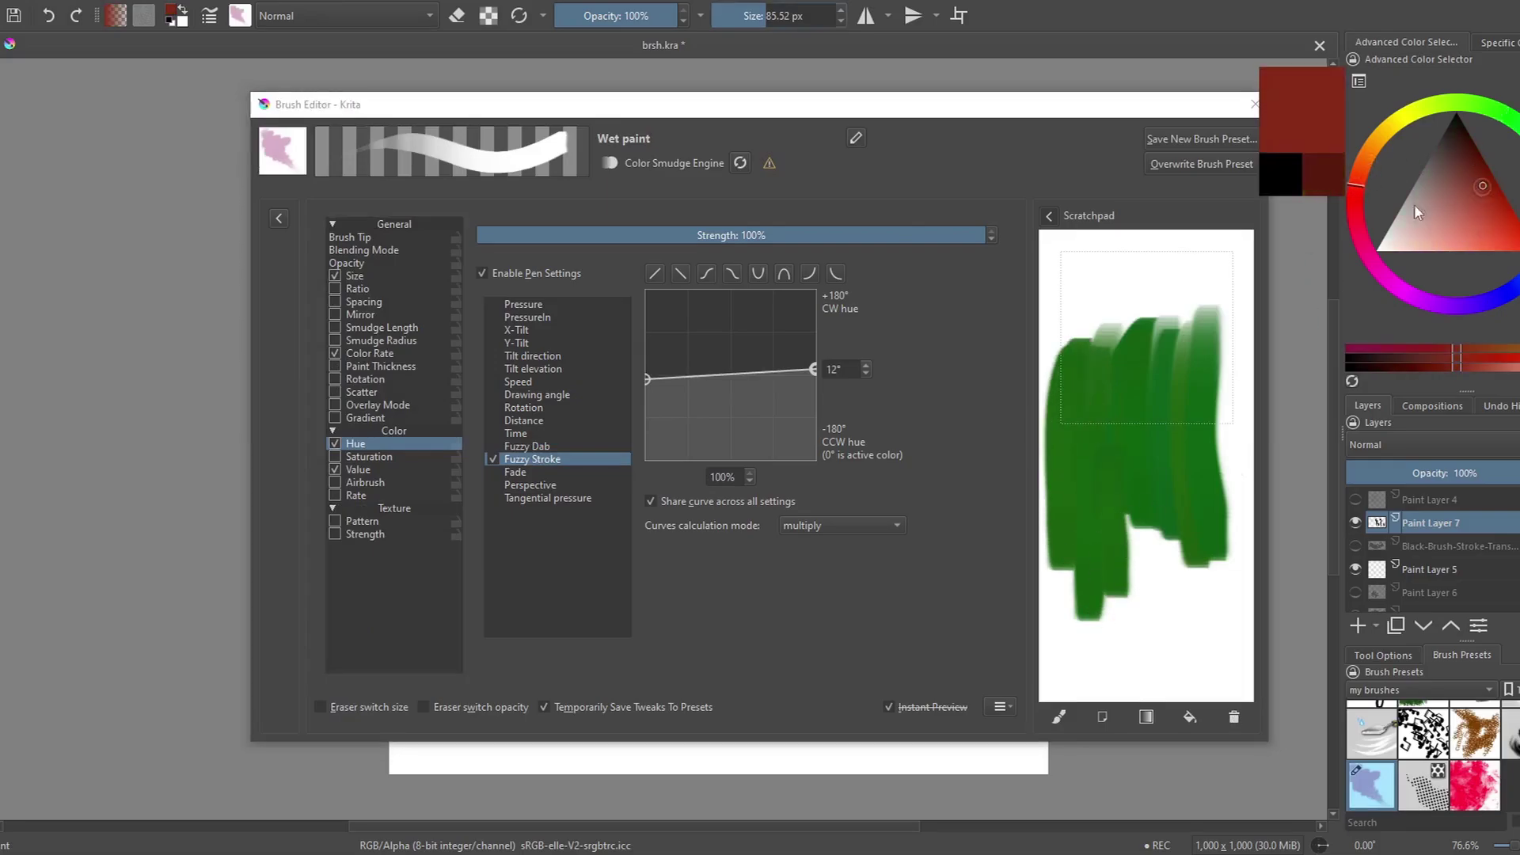
{"action": "left_click_drag", "start_coordinate": [1098, 376], "coordinate": [1082, 518]}
{"action": "mouse_move", "coordinate": [1118, 387]}
{"action": "left_mouse_down"}
{"action": "mouse_move", "coordinate": [1108, 532]}
{"action": "mouse_move", "coordinate": [1159, 554]}
{"action": "mouse_move", "coordinate": [1132, 427]}
{"action": "mouse_move", "coordinate": [1081, 538]}
{"action": "mouse_move", "coordinate": [1092, 497]}
{"action": "mouse_move", "coordinate": [1132, 558]}
{"action": "mouse_move", "coordinate": [1196, 431]}
{"action": "mouse_move", "coordinate": [1187, 554]}
{"action": "mouse_move", "coordinate": [1124, 444]}
{"action": "mouse_move", "coordinate": [1077, 475]}
{"action": "mouse_move", "coordinate": [1057, 523]}
{"action": "mouse_move", "coordinate": [1124, 475]}
{"action": "mouse_move", "coordinate": [1104, 455]}
{"action": "mouse_move", "coordinate": [1148, 527]}
{"action": "mouse_move", "coordinate": [1108, 463]}
{"action": "mouse_move", "coordinate": [1182, 475]}
{"action": "mouse_move", "coordinate": [1175, 526]}
{"action": "mouse_move", "coordinate": [1140, 519]}
{"action": "mouse_move", "coordinate": [1196, 510]}
{"action": "mouse_move", "coordinate": [1149, 532]}
{"action": "left_mouse_up"}
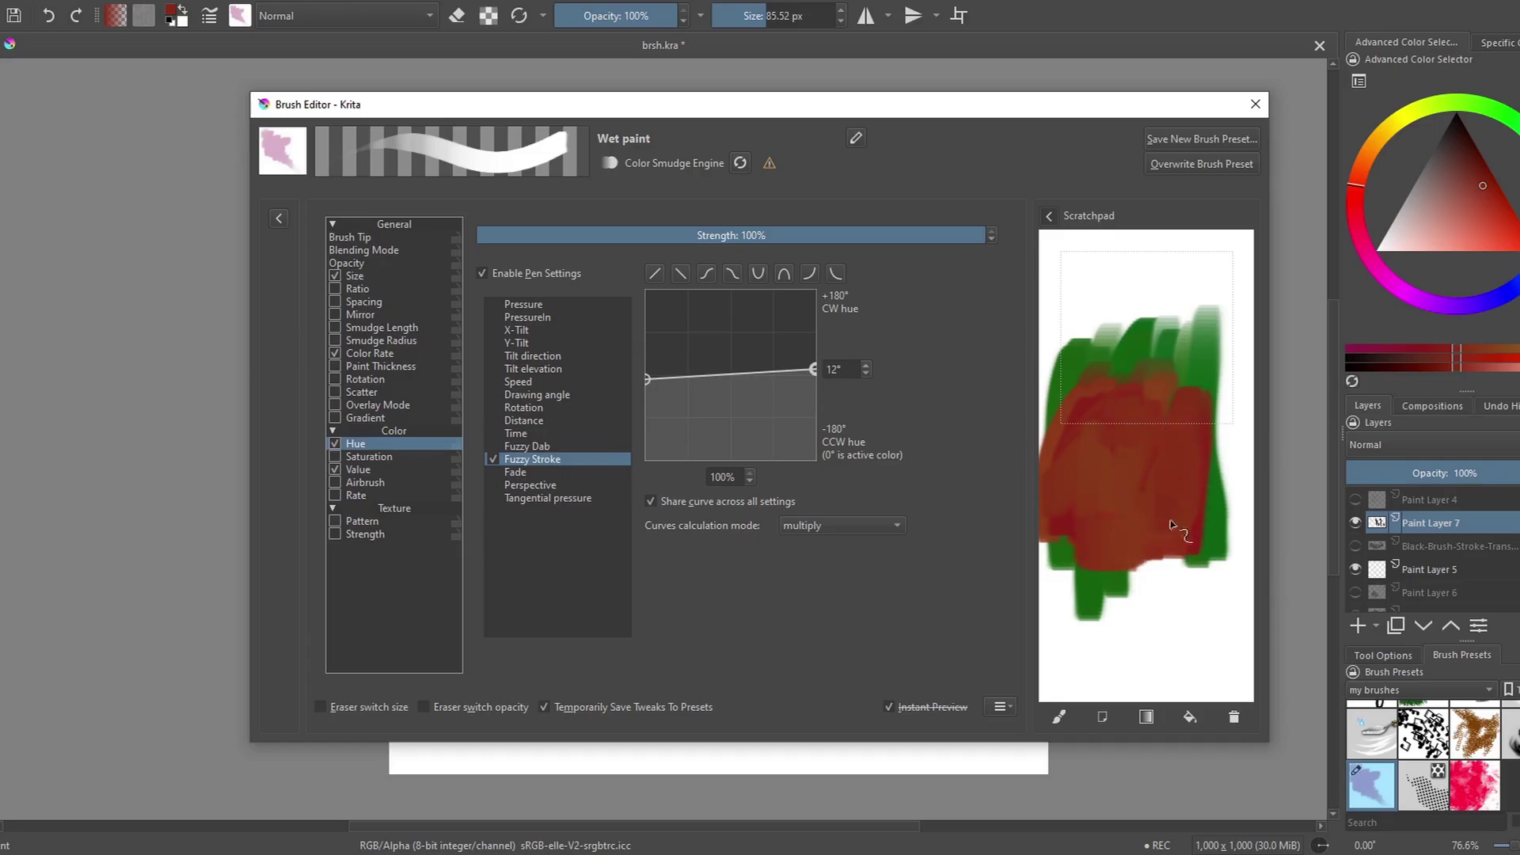
{"action": "left_click", "coordinate": [1234, 717]}
{"action": "mouse_move", "coordinate": [1138, 305]}
{"action": "left_mouse_down"}
{"action": "mouse_move", "coordinate": [1101, 376]}
{"action": "mouse_move", "coordinate": [1139, 426]}
{"action": "mouse_move", "coordinate": [1156, 582]}
{"action": "left_mouse_up"}
{"action": "mouse_move", "coordinate": [1162, 360]}
{"action": "left_mouse_down"}
{"action": "mouse_move", "coordinate": [1126, 418]}
{"action": "mouse_move", "coordinate": [1145, 499]}
{"action": "left_mouse_up"}
{"action": "left_click_drag", "start_coordinate": [1117, 301], "coordinate": [1163, 582]}
- Set the Fuzzy Stroke hue curve from -35° to 62°, test it, then try Brush Test strokes
{"action": "left_click_drag", "start_coordinate": [647, 380], "coordinate": [645, 393]}
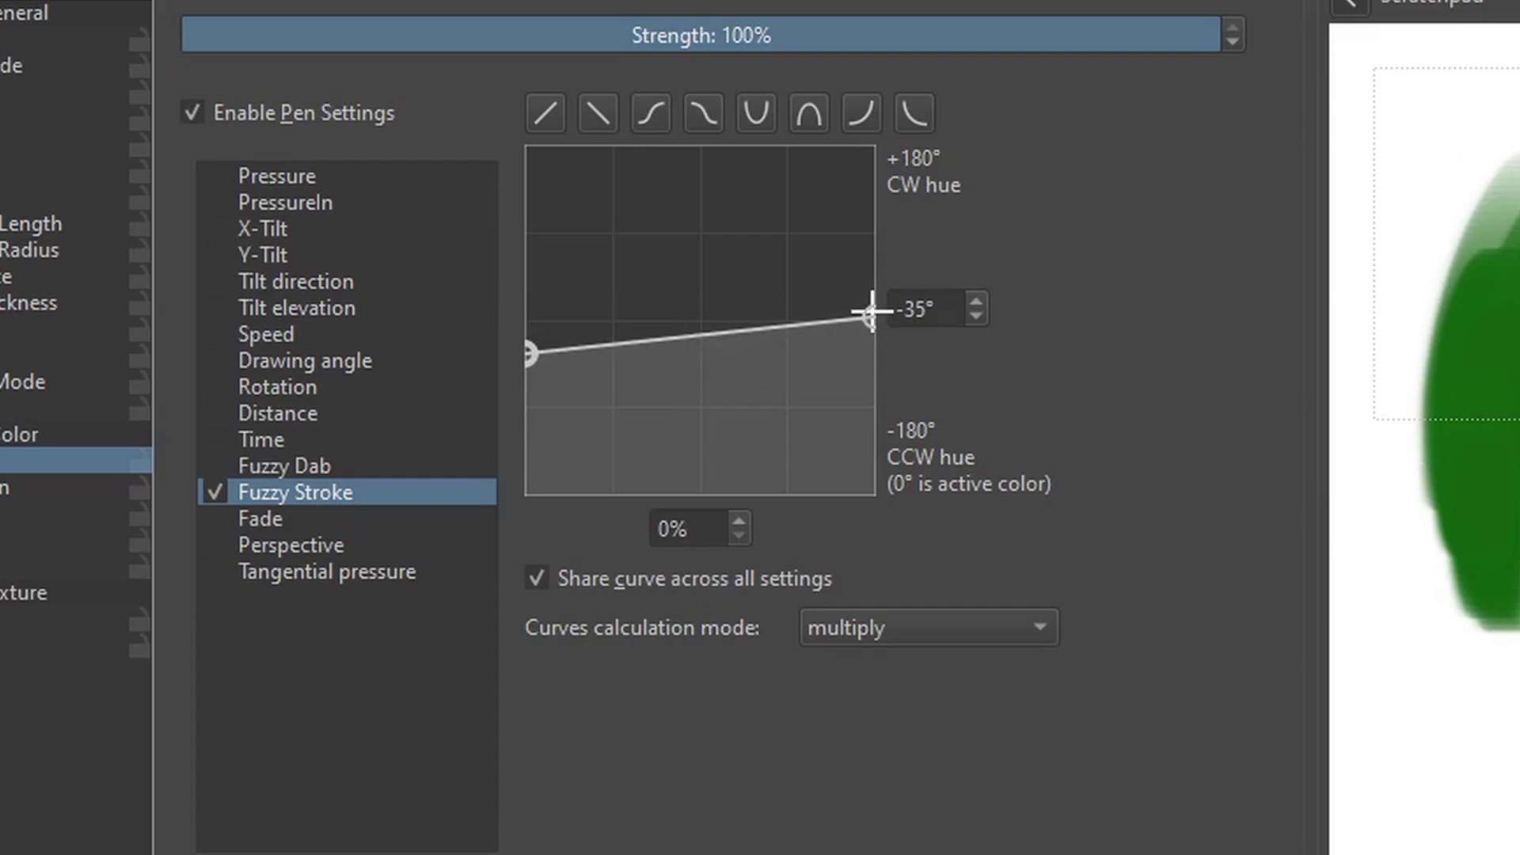
{"action": "left_click_drag", "start_coordinate": [871, 312], "coordinate": [873, 258]}
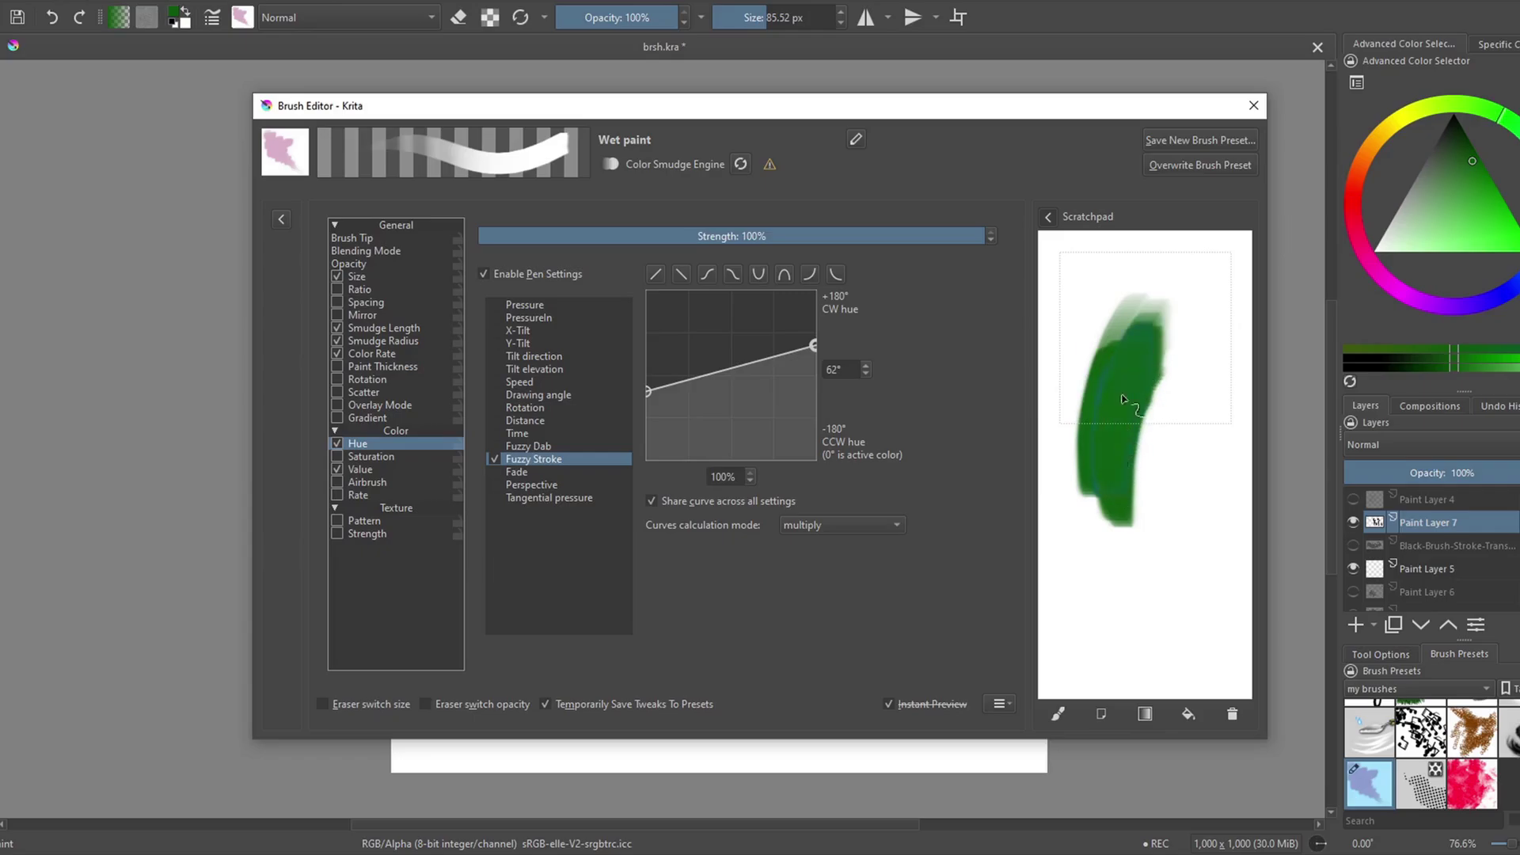
{"action": "mouse_move", "coordinate": [1111, 444]}
{"action": "left_mouse_down"}
{"action": "mouse_move", "coordinate": [1140, 475]}
{"action": "mouse_move", "coordinate": [1142, 541]}
{"action": "left_mouse_up"}
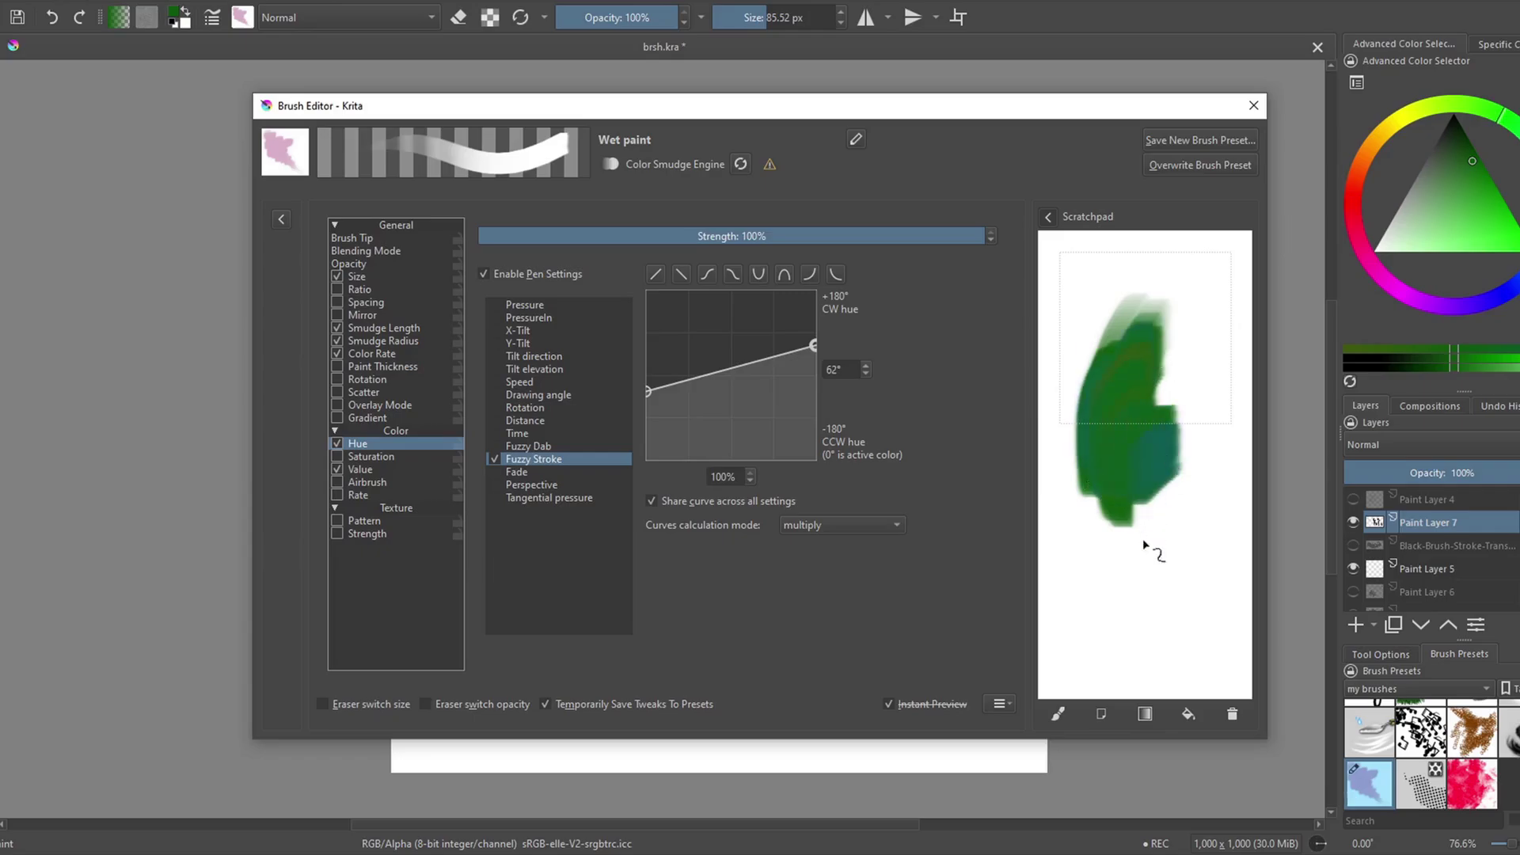
{"action": "left_click", "coordinate": [1233, 713]}
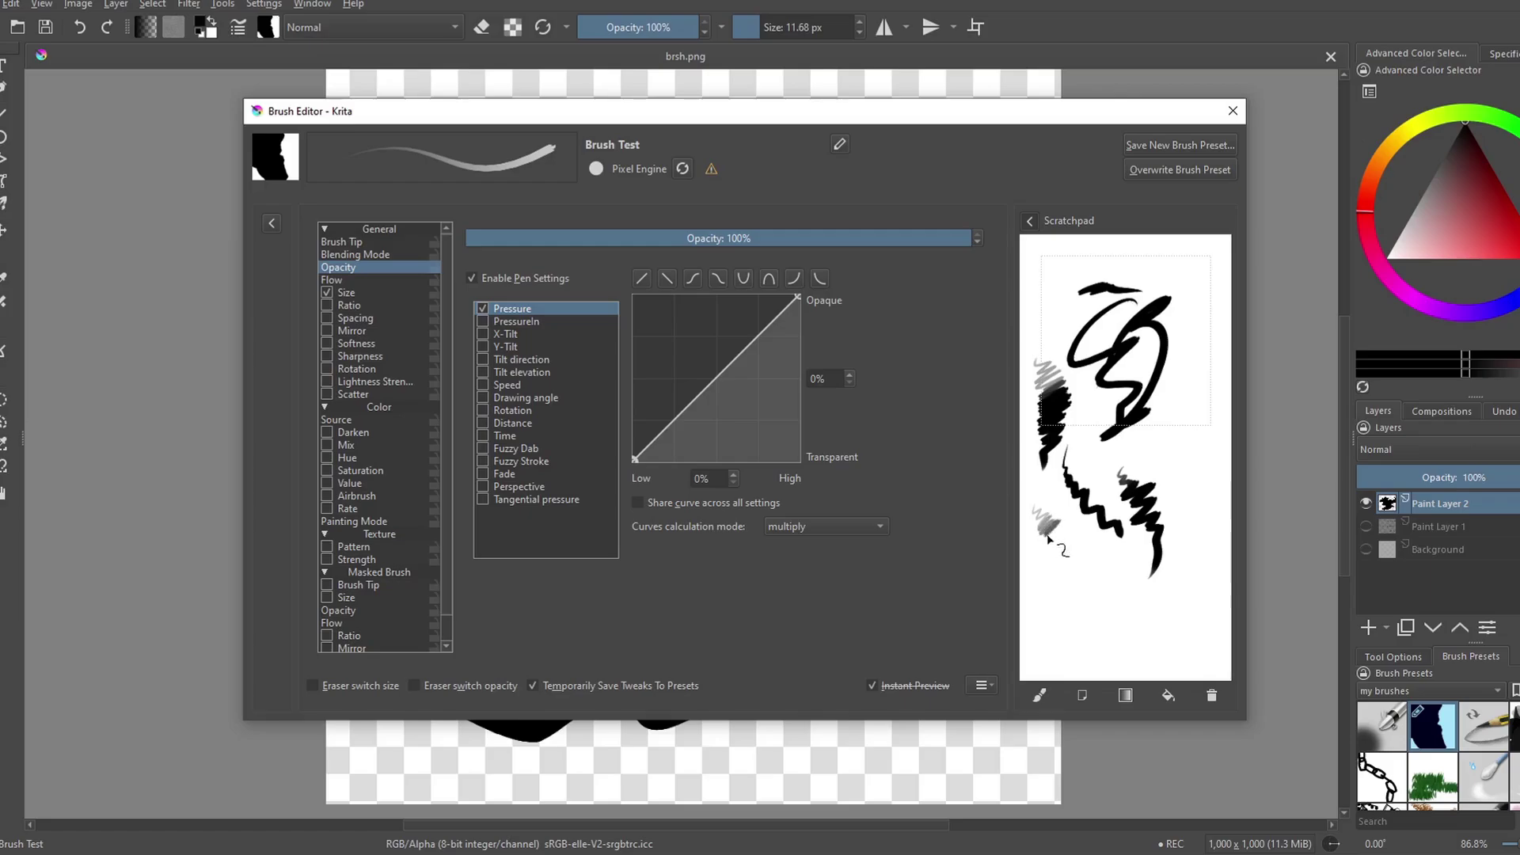
{"action": "left_click_drag", "start_coordinate": [1044, 523], "coordinate": [1084, 587]}
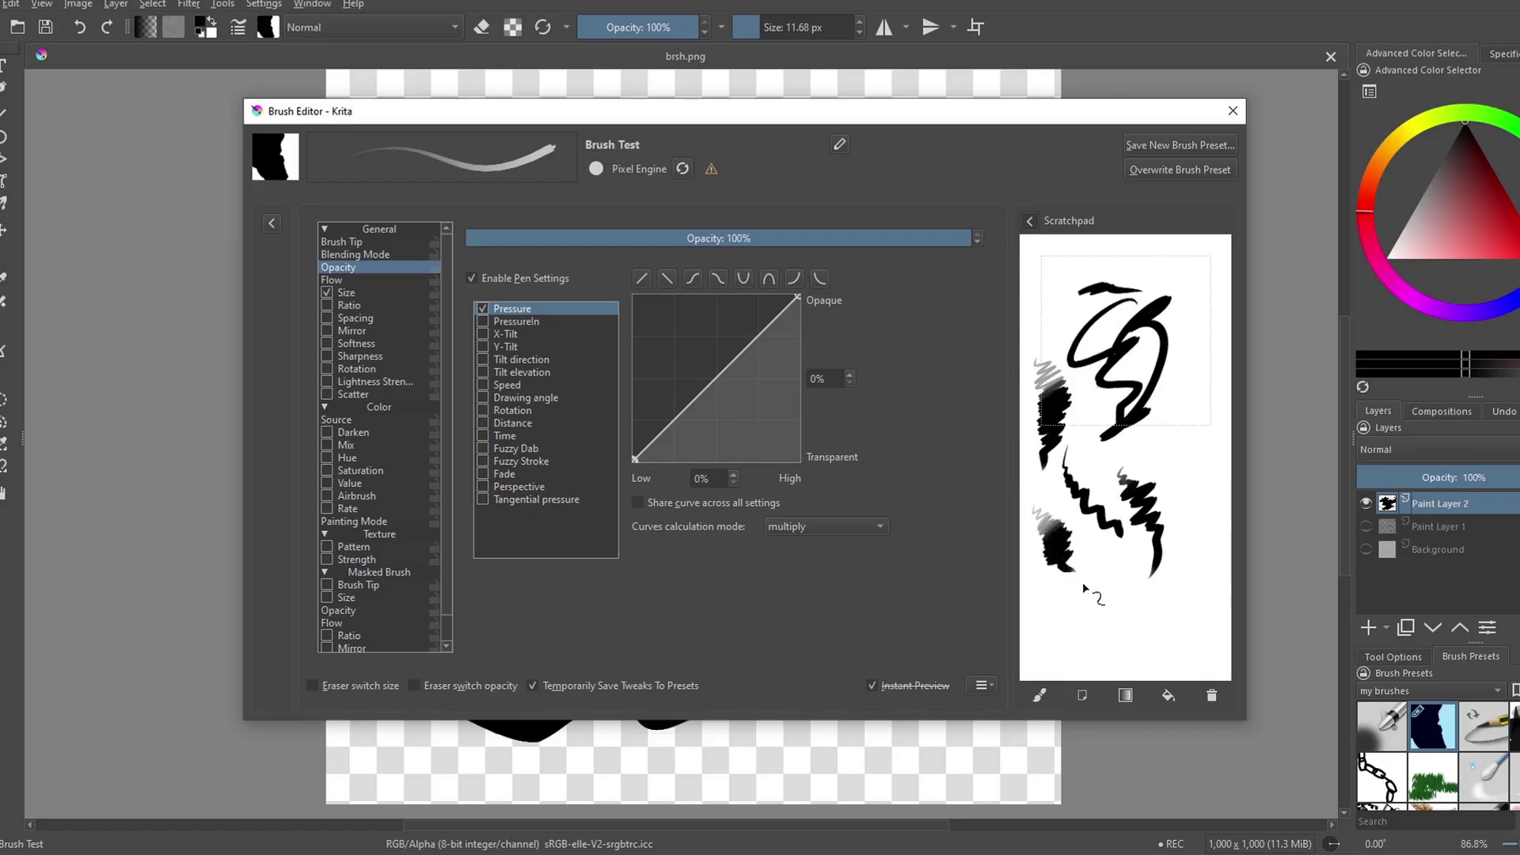
{"action": "mouse_move", "coordinate": [1032, 539]}
{"action": "left_mouse_down"}
{"action": "mouse_move", "coordinate": [1105, 582]}
{"action": "mouse_move", "coordinate": [1030, 495]}
{"action": "left_mouse_up"}
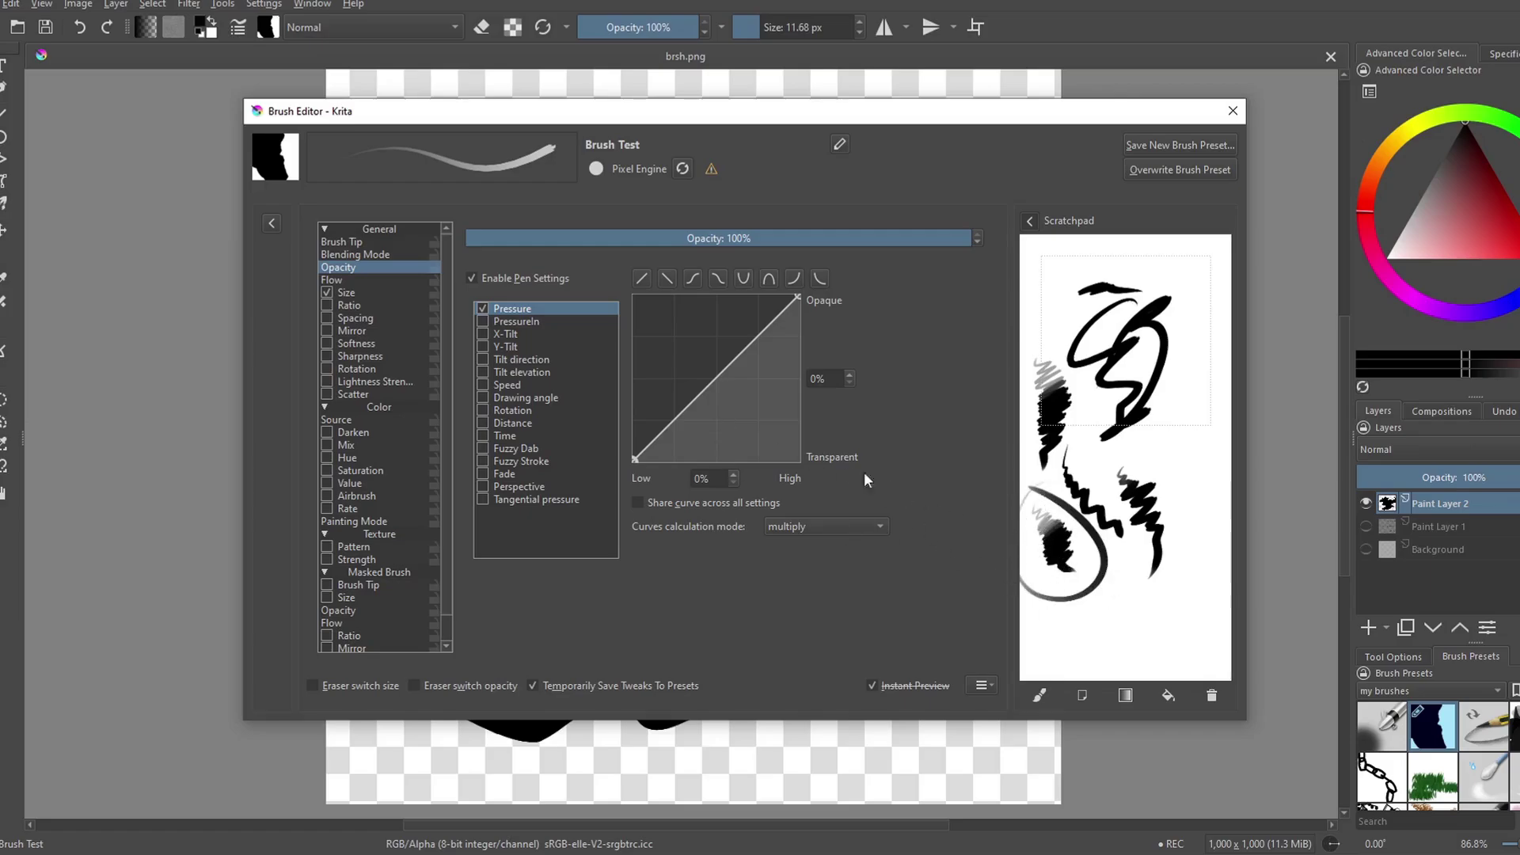
- Bracket both ends of the reference stroke in red at 29 px, plus a 15 px line inside
{"action": "left_click", "coordinate": [1210, 697]}
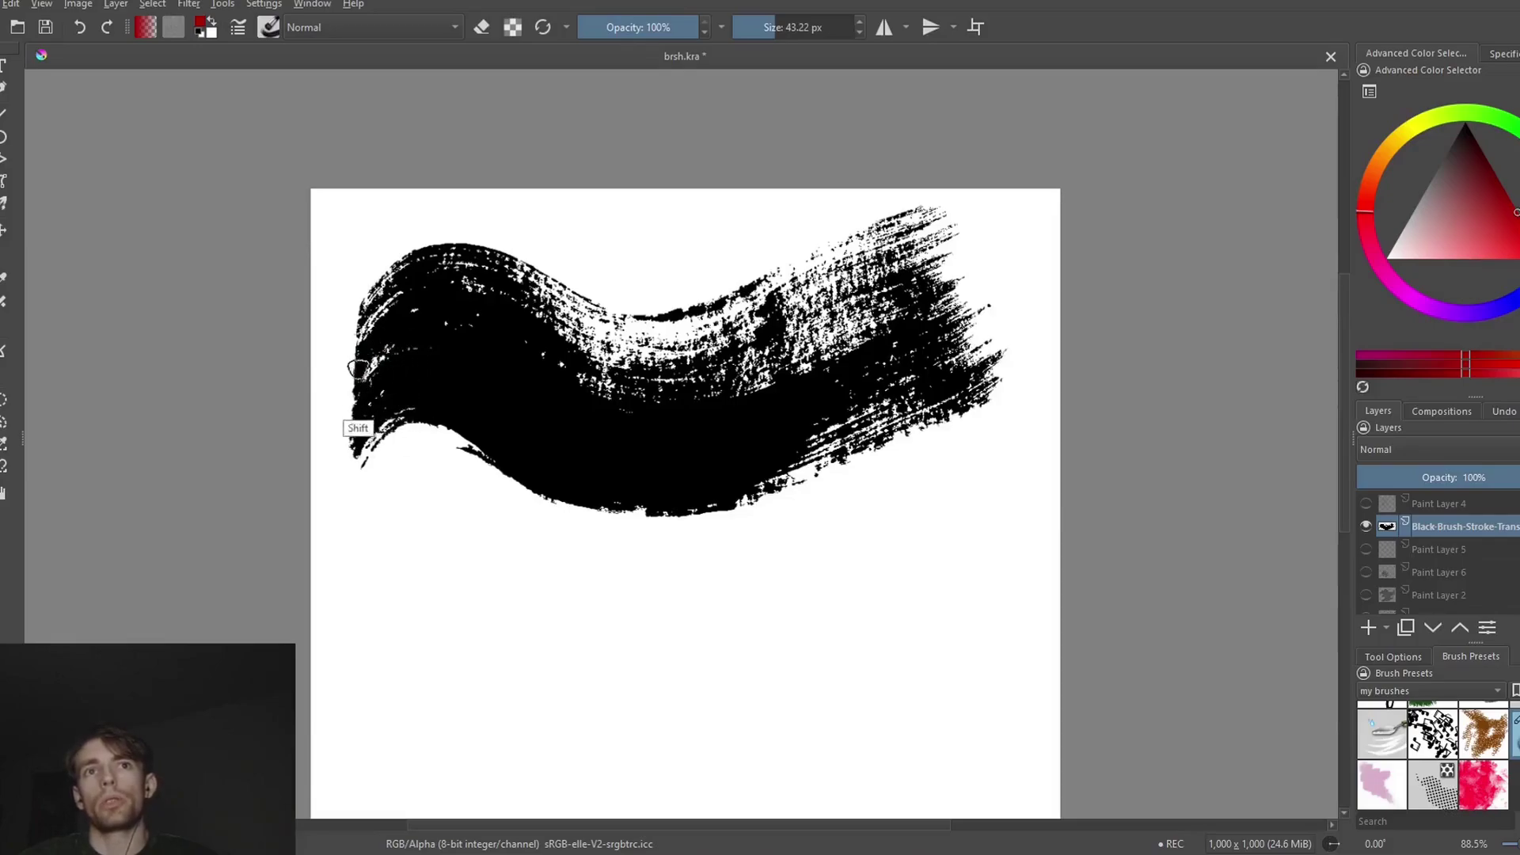
{"action": "left_click_drag", "start_coordinate": [356, 342], "coordinate": [336, 342]}
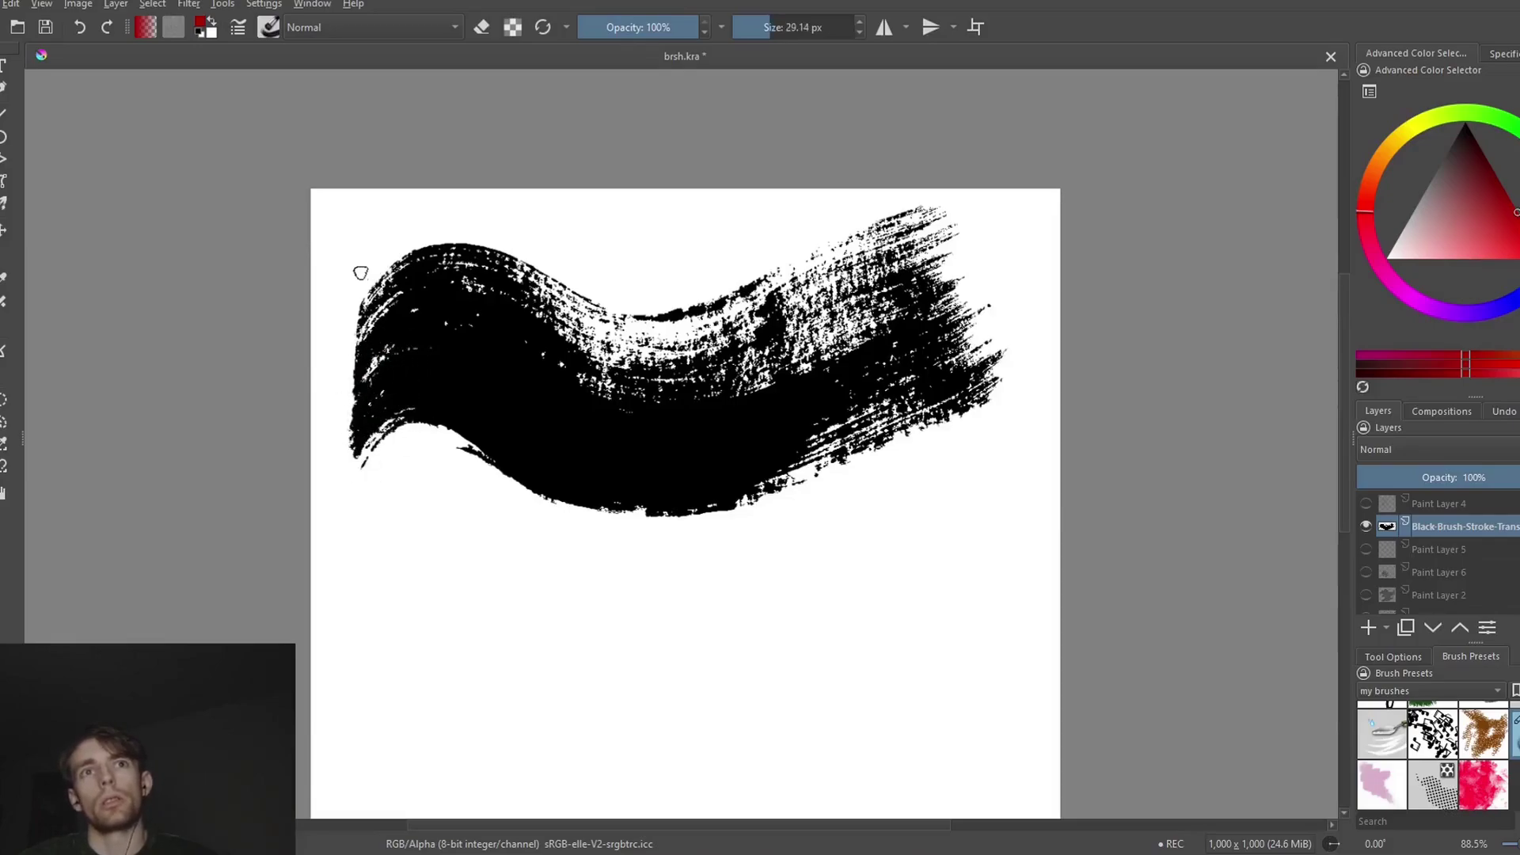
{"action": "mouse_move", "coordinate": [360, 259]}
{"action": "left_mouse_down"}
{"action": "mouse_move", "coordinate": [342, 328]}
{"action": "mouse_move", "coordinate": [377, 486]}
{"action": "left_mouse_up"}
{"action": "mouse_move", "coordinate": [895, 192]}
{"action": "left_mouse_down"}
{"action": "mouse_move", "coordinate": [1013, 295]}
{"action": "mouse_move", "coordinate": [1034, 387]}
{"action": "mouse_move", "coordinate": [974, 445]}
{"action": "left_mouse_up"}
{"action": "left_click_drag", "start_coordinate": [418, 567], "coordinate": [409, 568]}
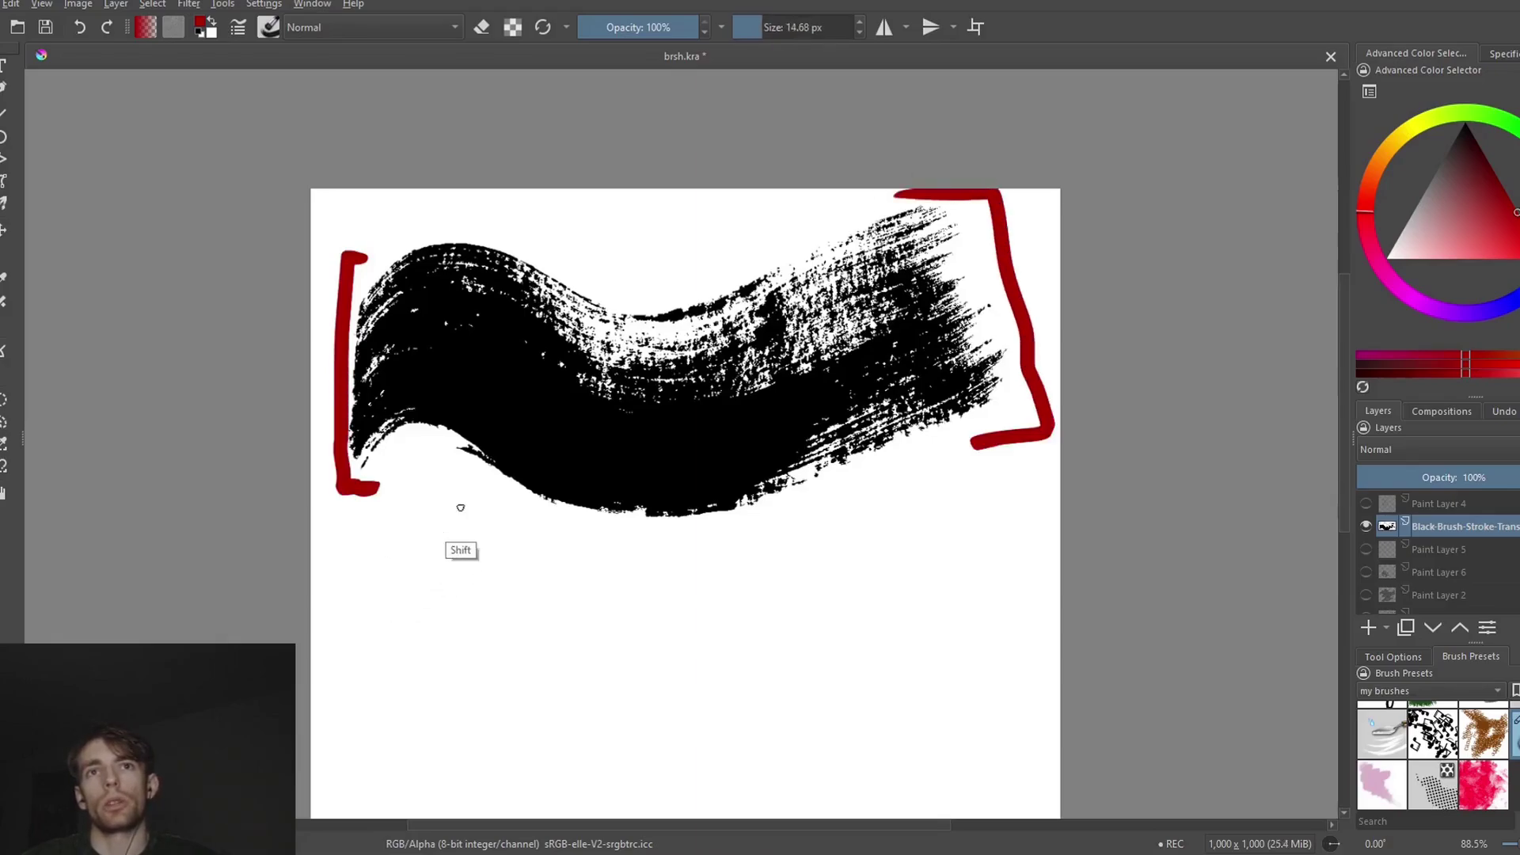
{"action": "left_click_drag", "start_coordinate": [363, 353], "coordinate": [353, 458]}
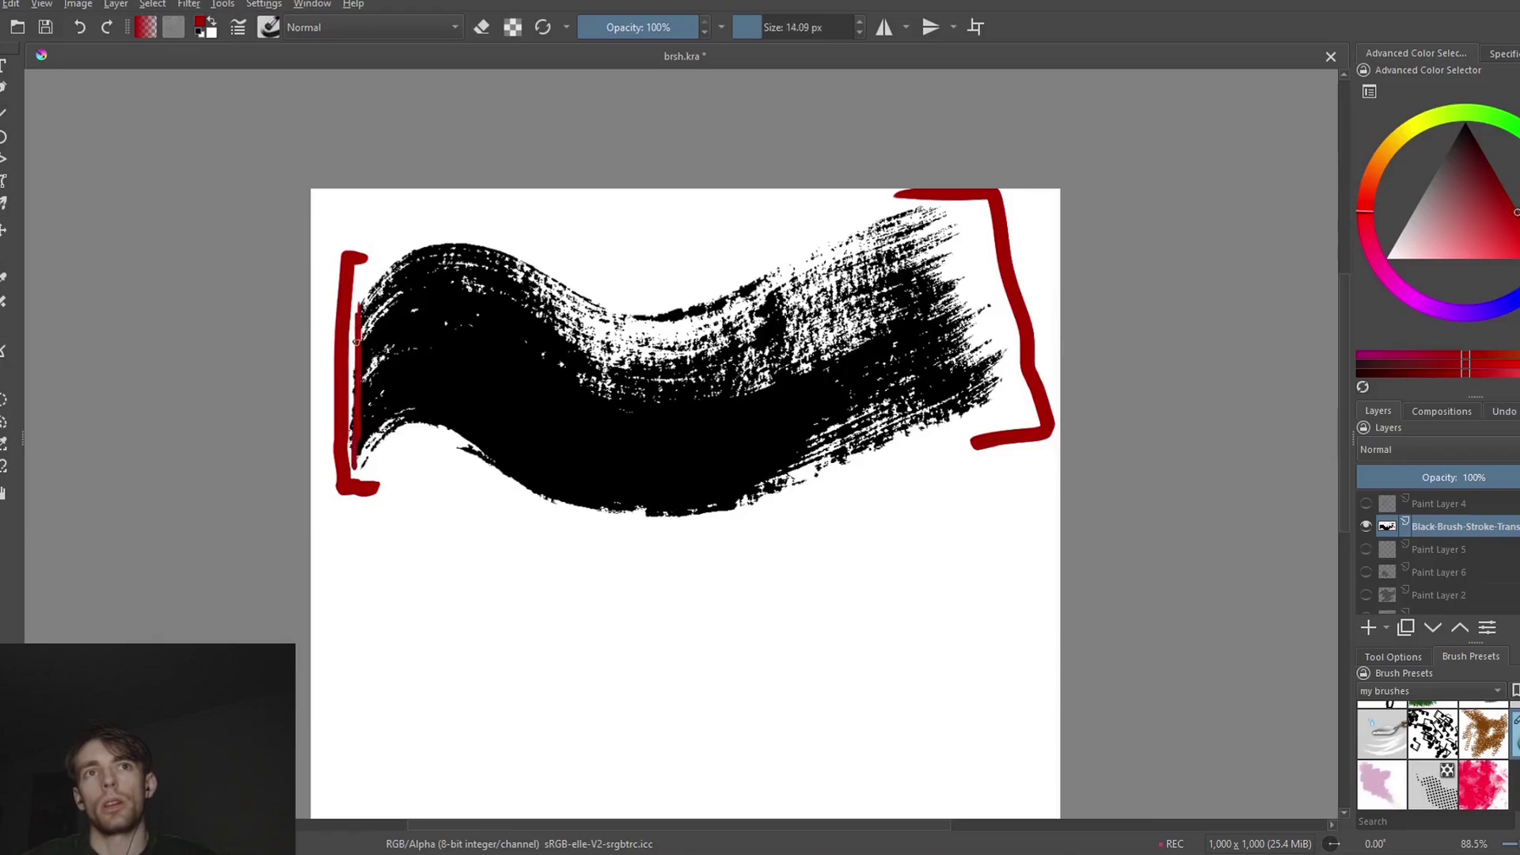
- At 235 px, stamp red dabs and a wide red stroke below the reference, undoing a bad bracket
{"action": "left_click_drag", "start_coordinate": [413, 614], "coordinate": [570, 614]}
{"action": "left_click", "coordinate": [415, 611]}
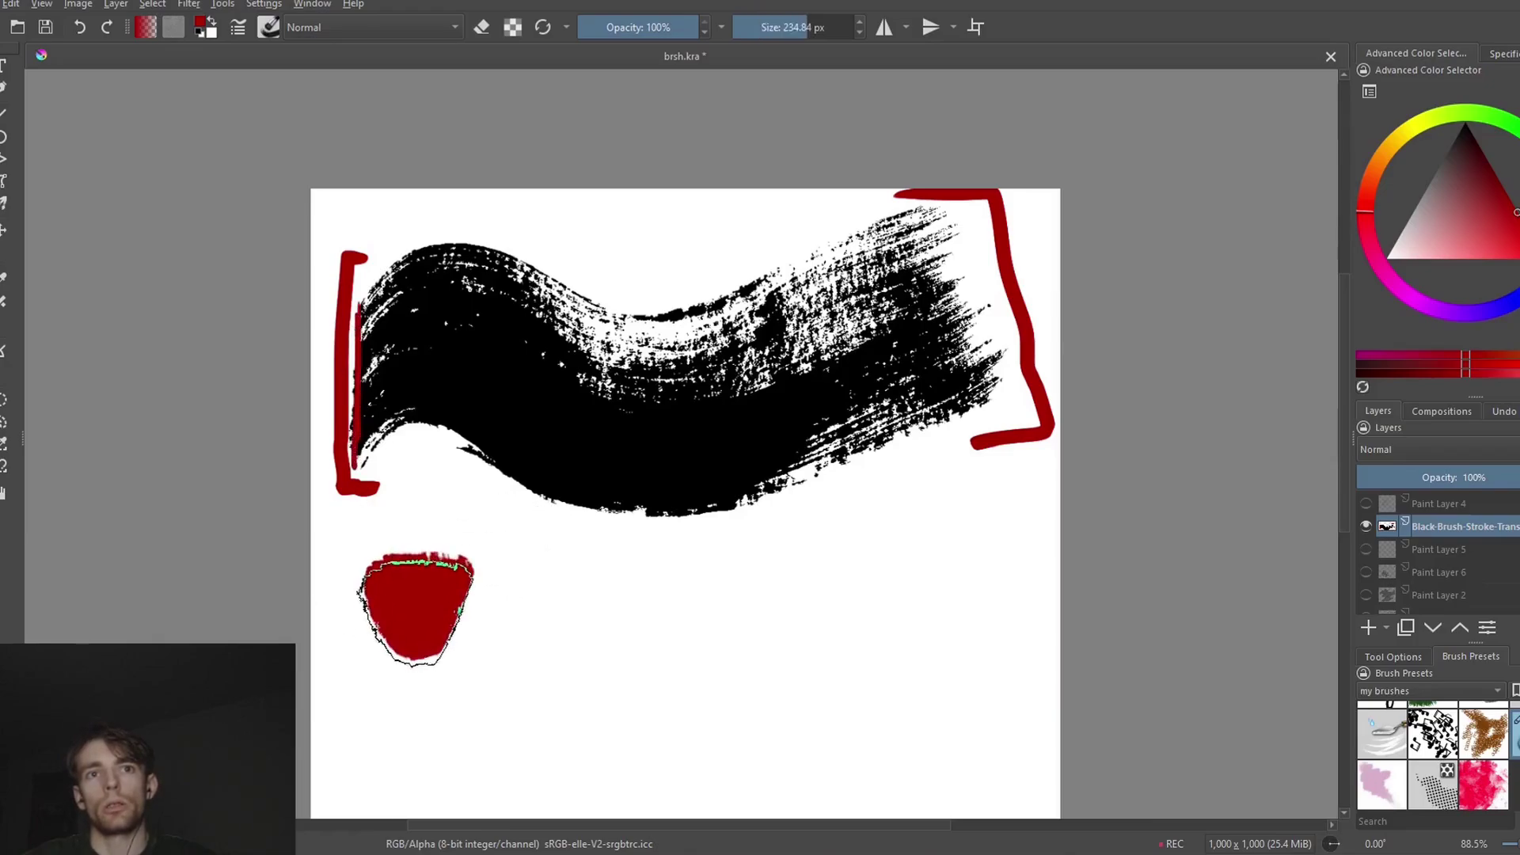
{"action": "left_click_drag", "start_coordinate": [416, 612], "coordinate": [602, 611]}
{"action": "left_click", "coordinate": [457, 715]}
{"action": "left_click_drag", "start_coordinate": [418, 616], "coordinate": [262, 616]}
{"action": "mouse_move", "coordinate": [371, 548]}
{"action": "left_mouse_down"}
{"action": "mouse_move", "coordinate": [380, 670]}
{"action": "mouse_move", "coordinate": [358, 672]}
{"action": "mouse_move", "coordinate": [372, 780]}
{"action": "mouse_move", "coordinate": [434, 786]}
{"action": "left_mouse_up"}
{"action": "key", "text": "ctrl+z"}
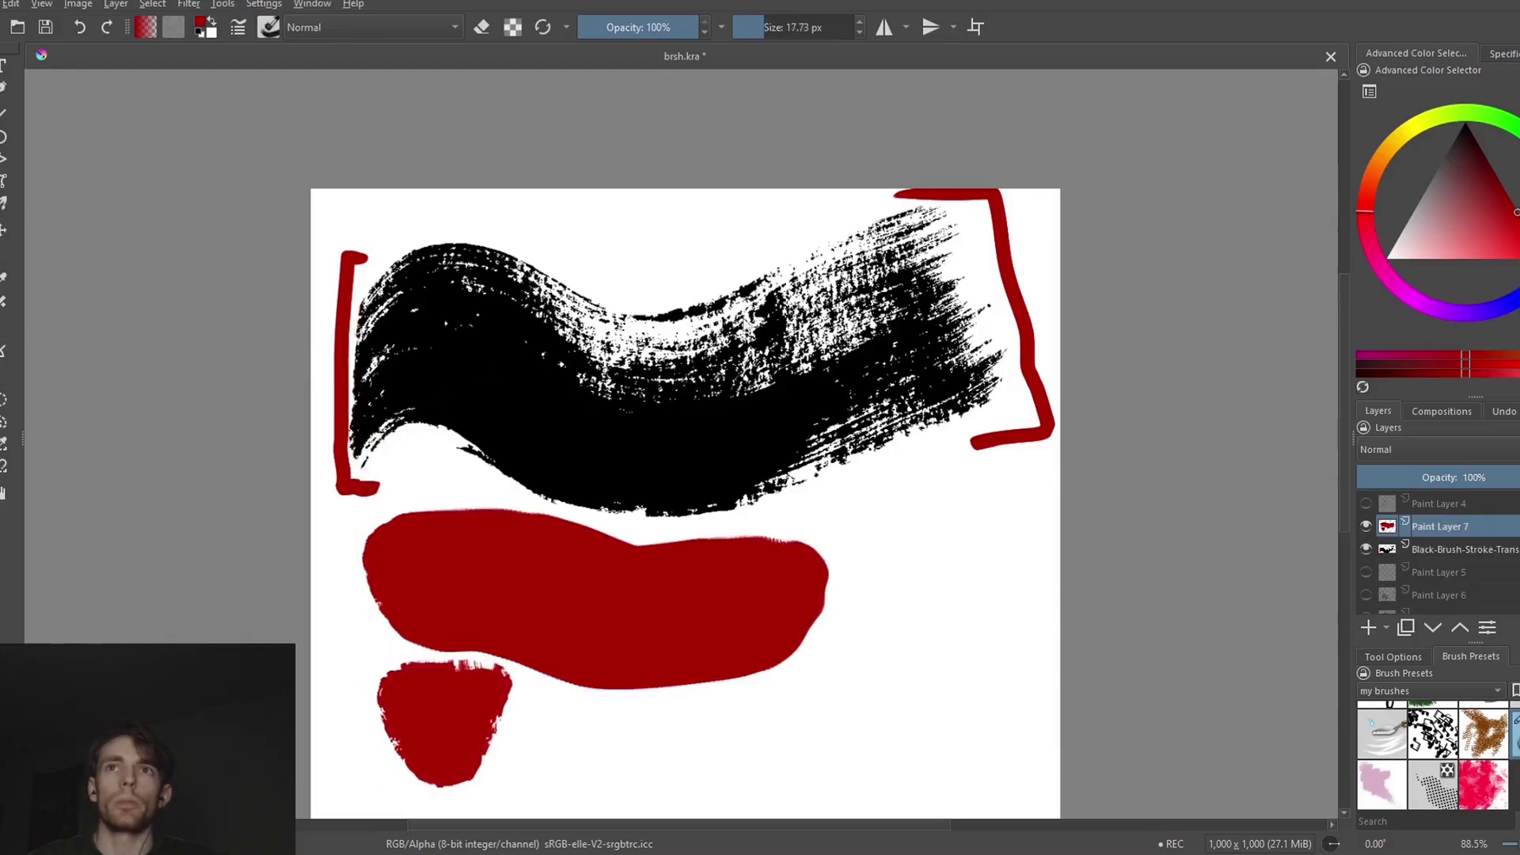
- Bracket the reference's right end, the wide stroke's end and the small dab; circle the dense core
{"action": "mouse_move", "coordinate": [946, 220]}
{"action": "left_mouse_down"}
{"action": "mouse_move", "coordinate": [989, 268]}
{"action": "mouse_move", "coordinate": [1013, 374]}
{"action": "mouse_move", "coordinate": [999, 404]}
{"action": "left_mouse_up"}
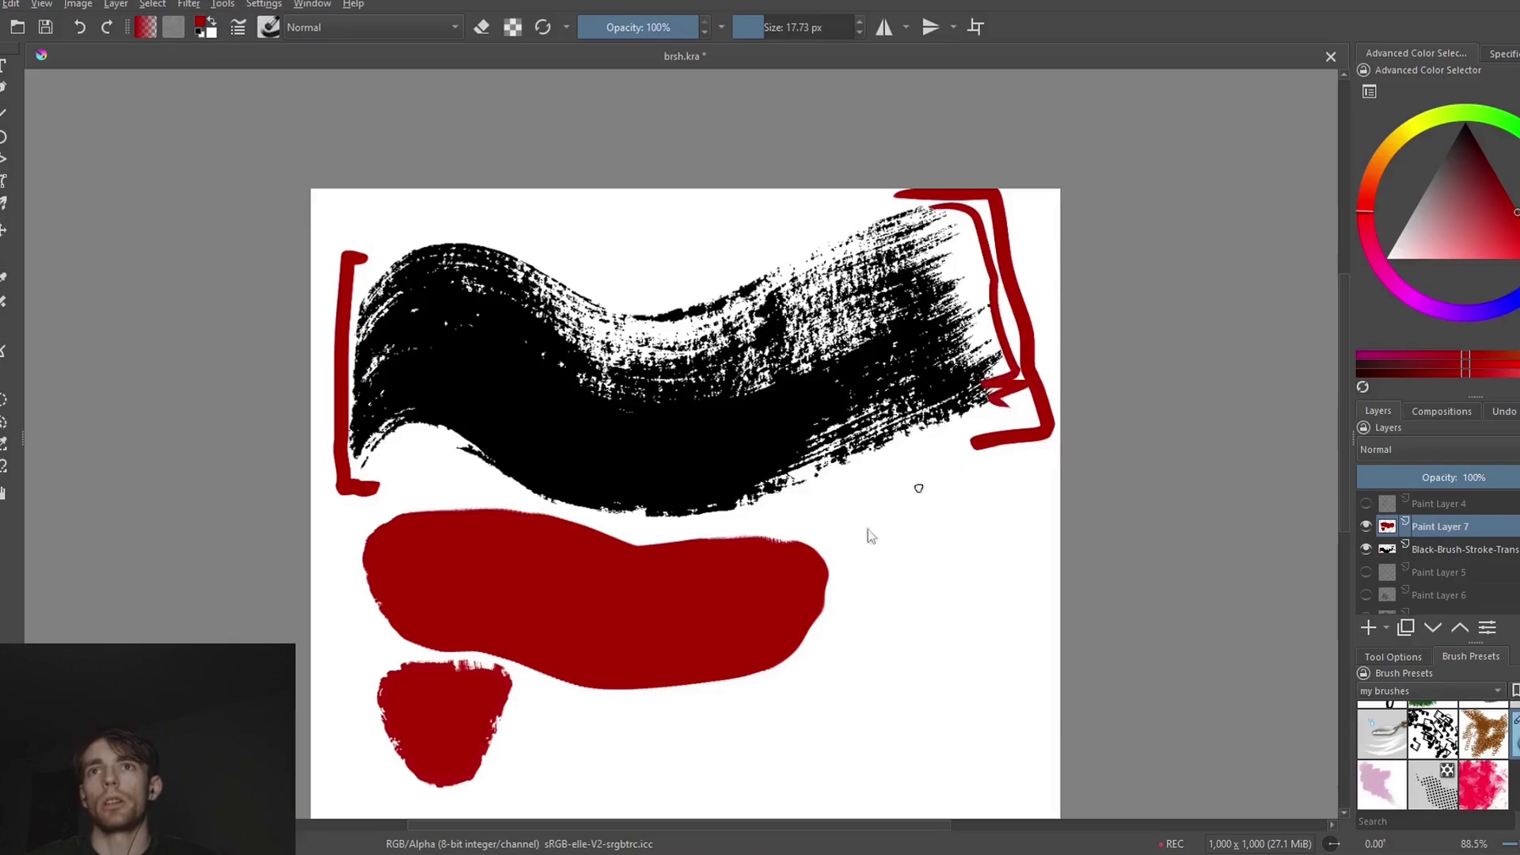
{"action": "left_click_drag", "start_coordinate": [812, 539], "coordinate": [857, 588]}
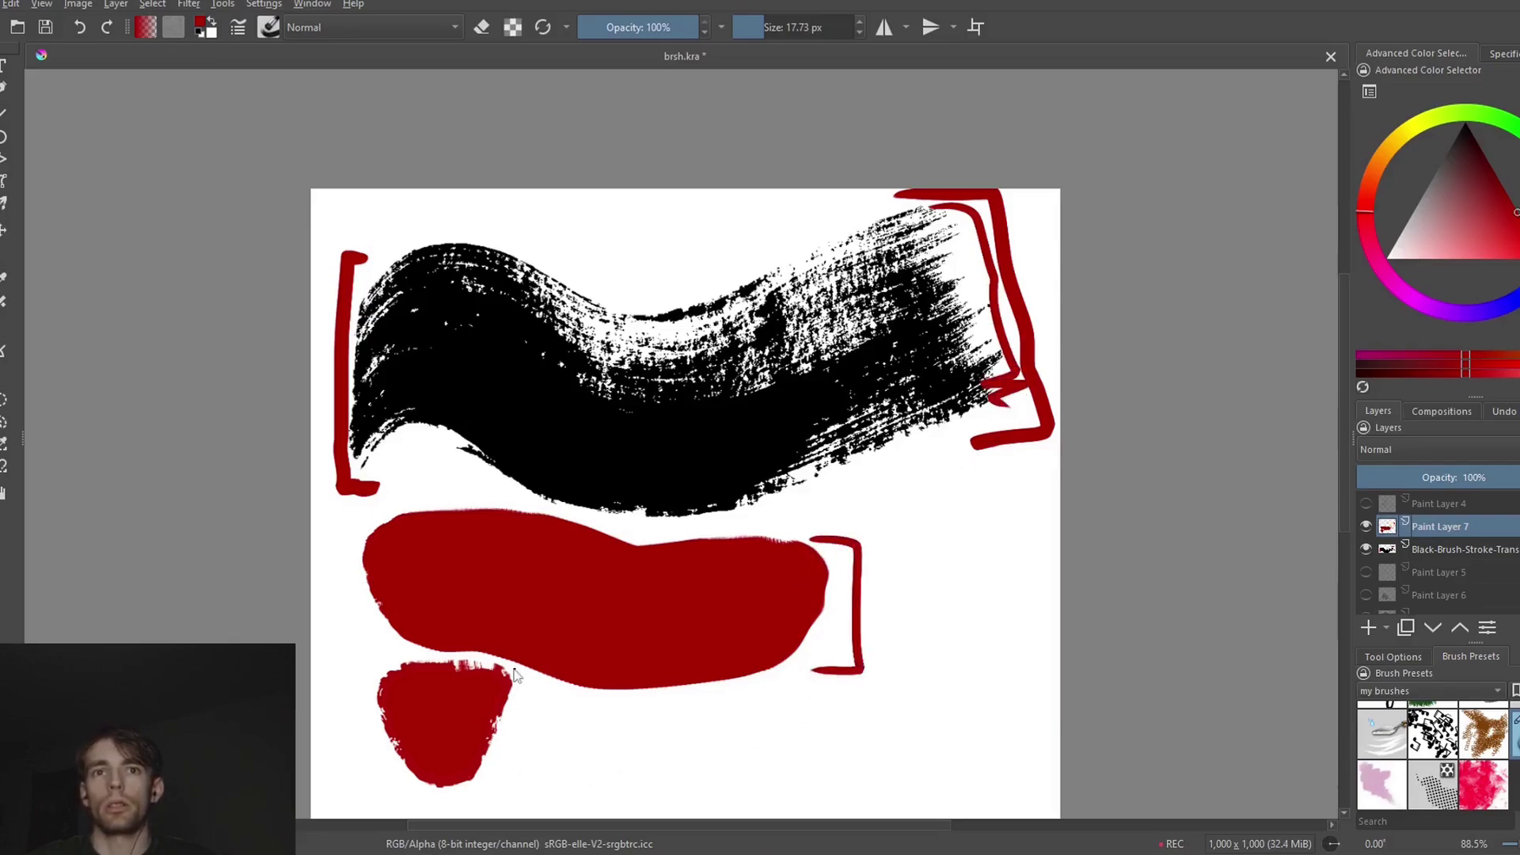
{"action": "left_click_drag", "start_coordinate": [515, 672], "coordinate": [536, 778]}
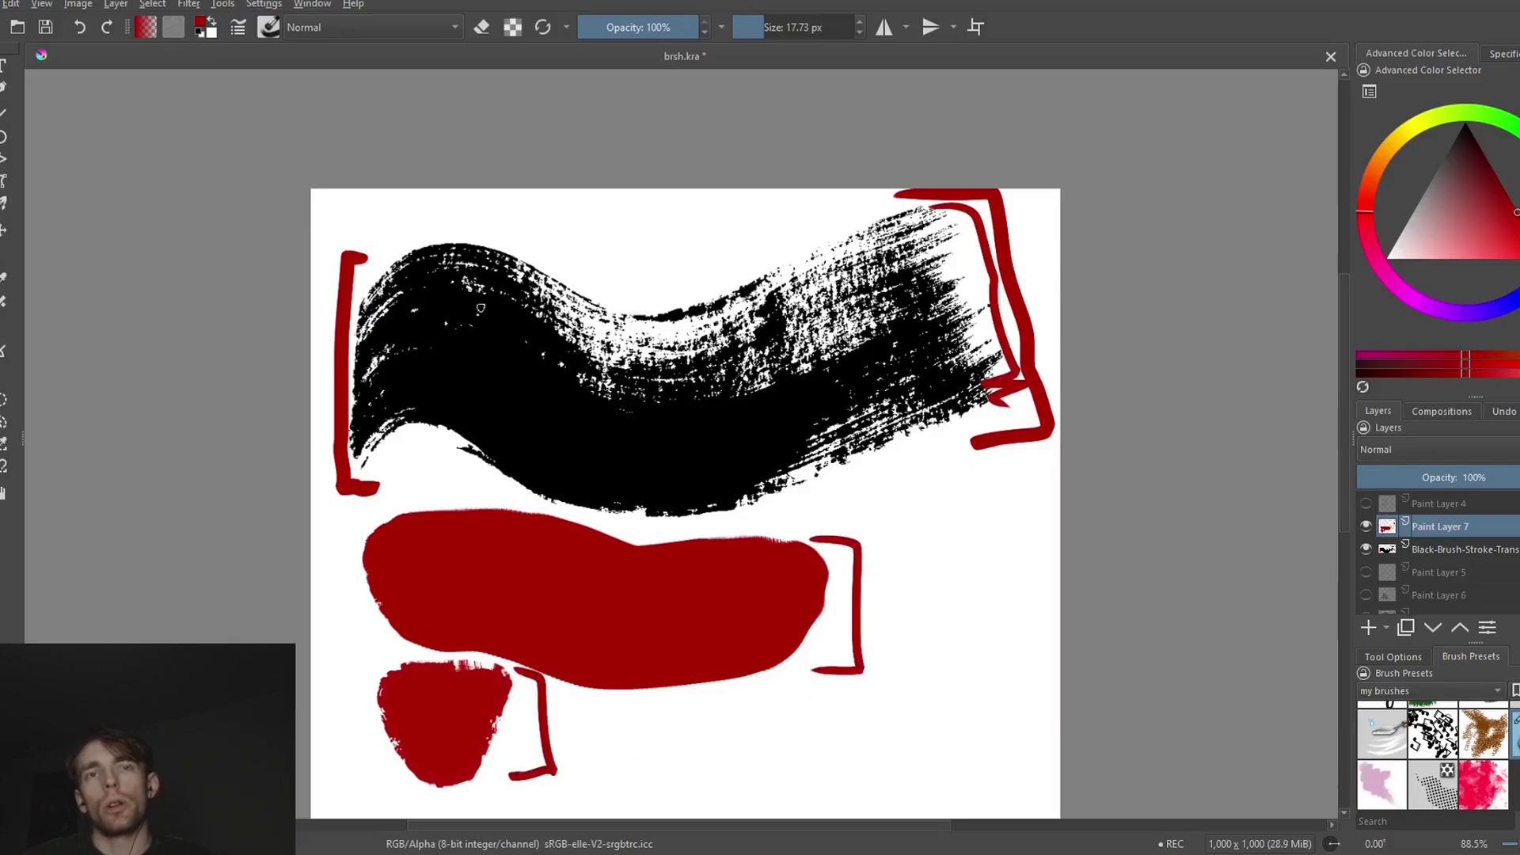
{"action": "mouse_move", "coordinate": [439, 261]}
{"action": "left_mouse_down"}
{"action": "mouse_move", "coordinate": [562, 425]}
{"action": "mouse_move", "coordinate": [748, 442]}
{"action": "mouse_move", "coordinate": [888, 372]}
{"action": "mouse_move", "coordinate": [784, 299]}
{"action": "mouse_move", "coordinate": [602, 323]}
{"action": "mouse_move", "coordinate": [449, 280]}
{"action": "left_mouse_up"}
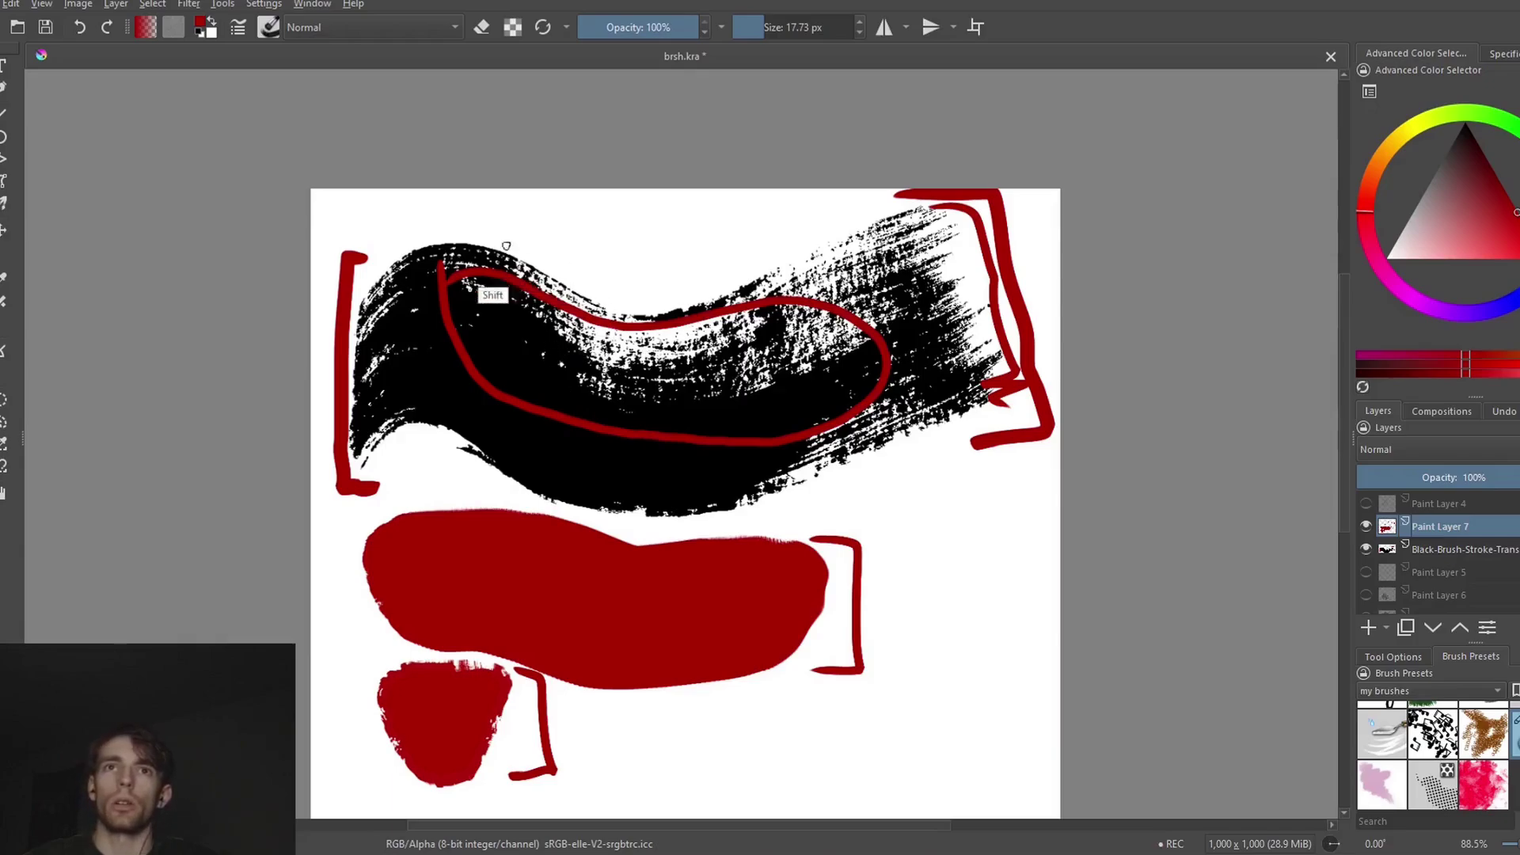
{"action": "mouse_move", "coordinate": [468, 277]}
{"action": "left_mouse_down"}
{"action": "mouse_move", "coordinate": [658, 287]}
{"action": "mouse_move", "coordinate": [582, 301]}
{"action": "left_mouse_up"}
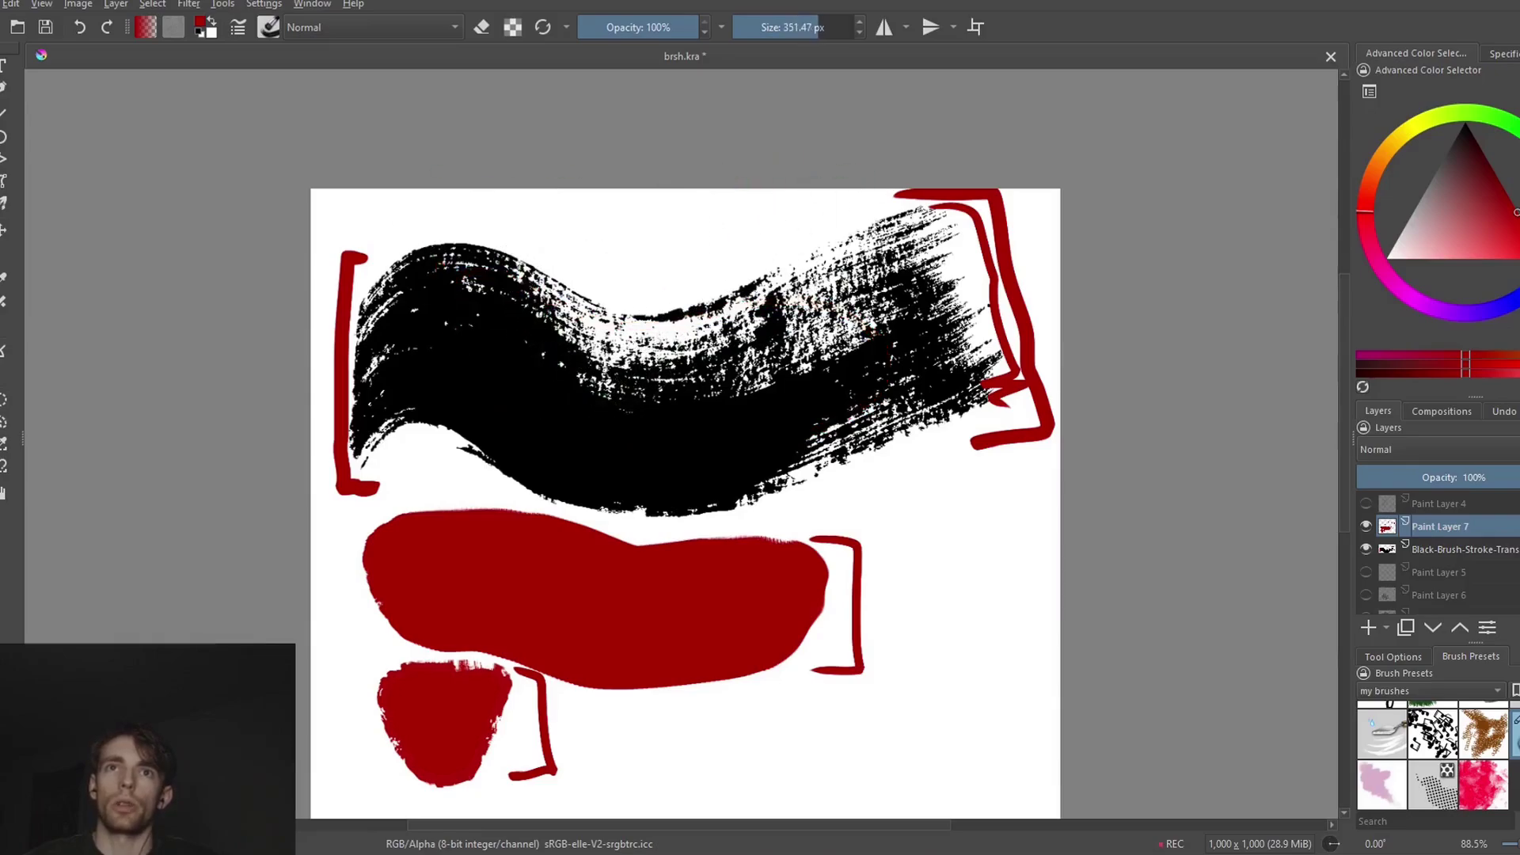
{"action": "key", "text": "F5"}
{"action": "mouse_move", "coordinate": [1102, 283]}
{"action": "left_mouse_down"}
{"action": "mouse_move", "coordinate": [1165, 364]}
{"action": "mouse_move", "coordinate": [1143, 633]}
{"action": "left_mouse_up"}
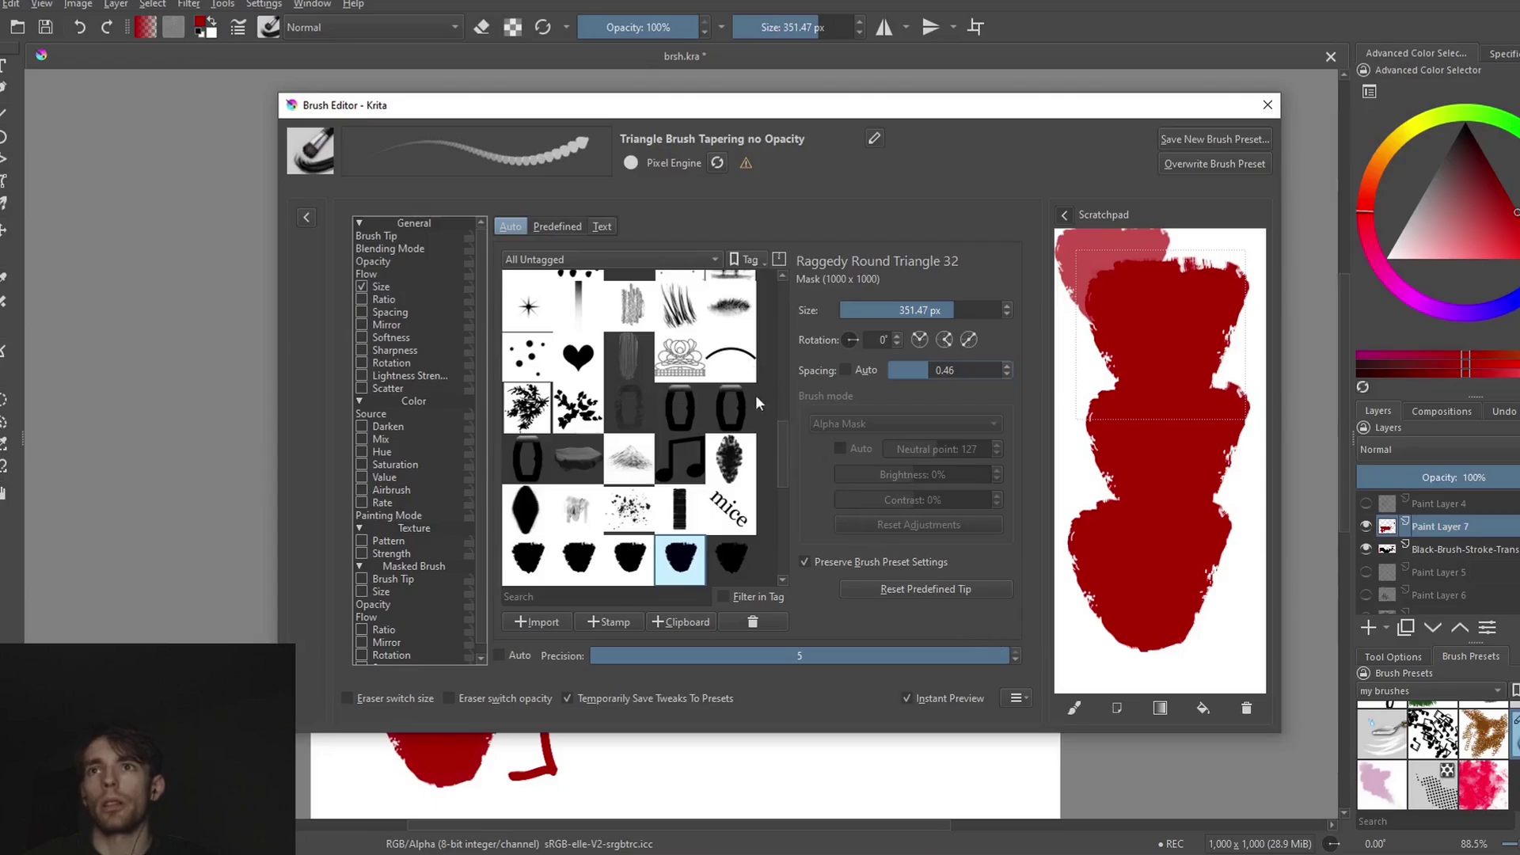
{"action": "key", "text": "F5"}
{"action": "mouse_move", "coordinate": [546, 348]}
{"action": "left_mouse_down"}
{"action": "mouse_move", "coordinate": [843, 367]}
{"action": "mouse_move", "coordinate": [845, 384]}
{"action": "mouse_move", "coordinate": [847, 351]}
{"action": "left_mouse_up"}
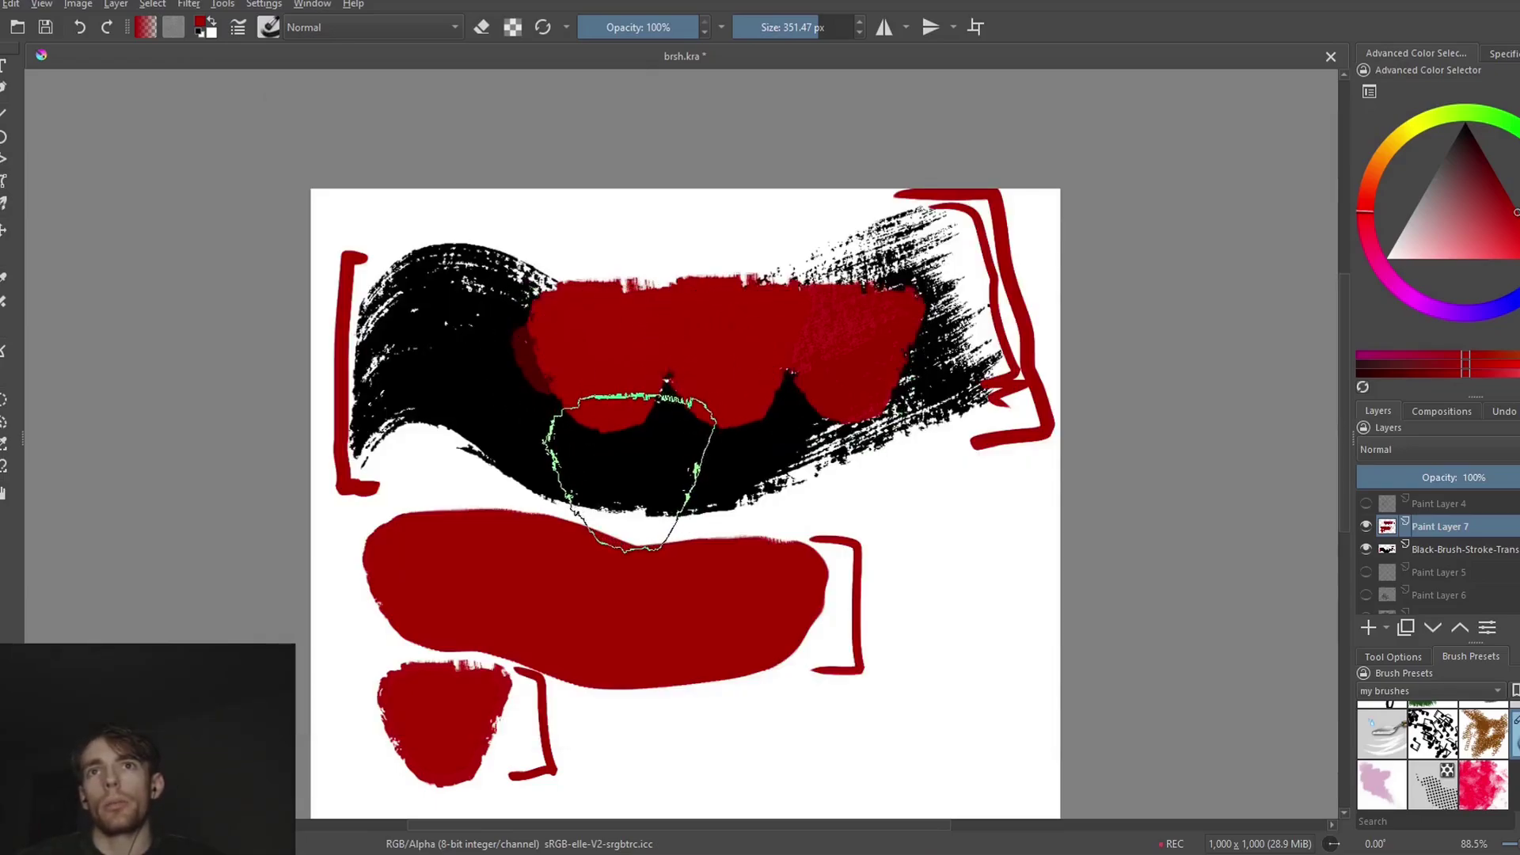
{"action": "key", "text": "ctrl"}
{"action": "key", "text": "e"}
{"action": "mouse_move", "coordinate": [639, 326]}
{"action": "left_mouse_down"}
{"action": "mouse_move", "coordinate": [674, 391]}
{"action": "mouse_move", "coordinate": [706, 362]}
{"action": "left_mouse_up"}
{"action": "left_click", "coordinate": [800, 331]}
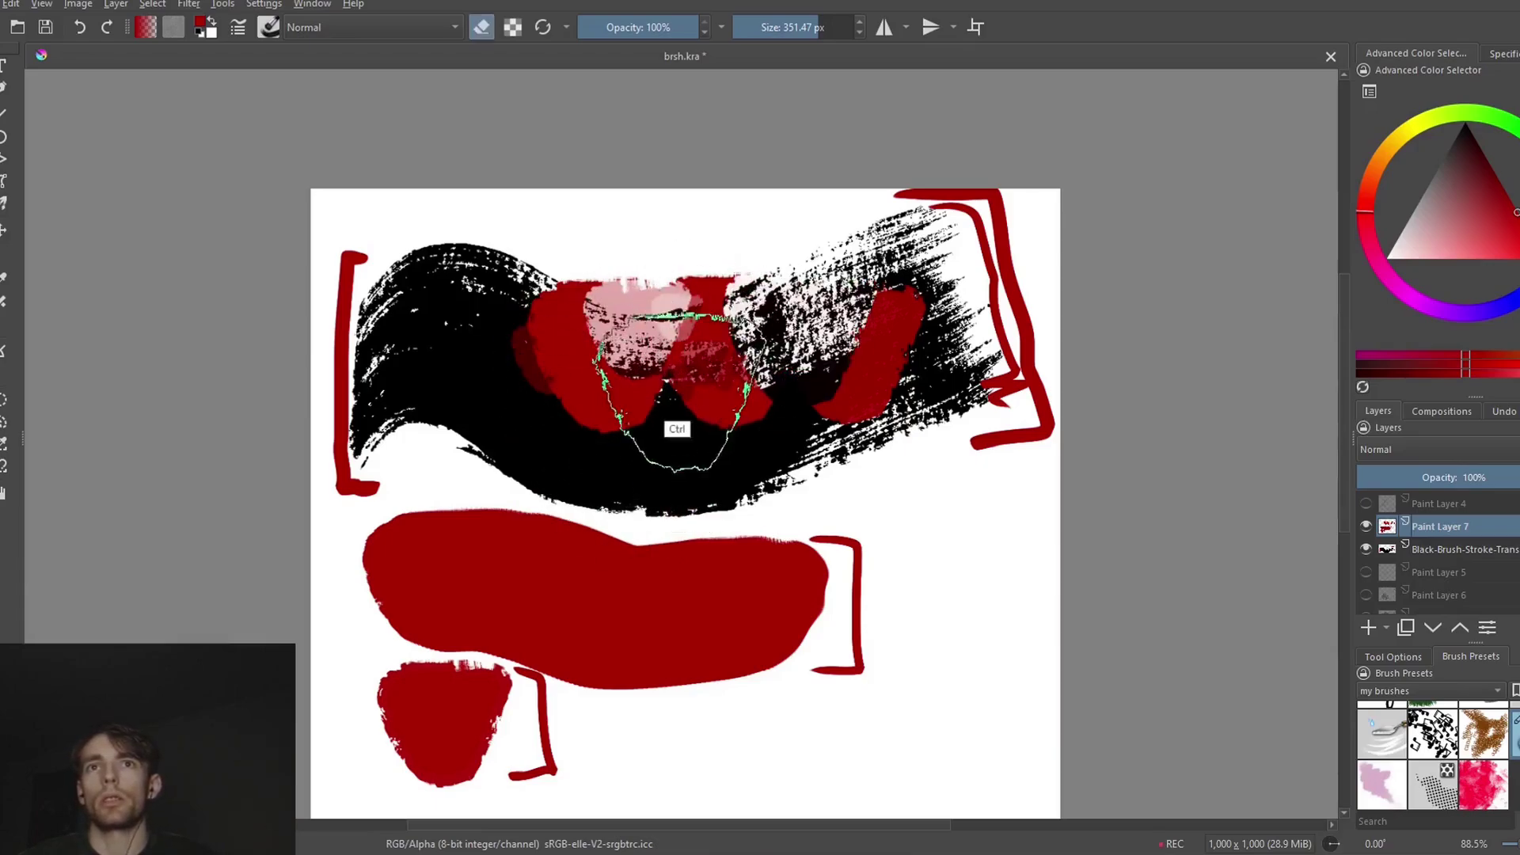
{"action": "key", "text": "ctrl+z"}
{"action": "key", "text": "ctrl+z"}
{"action": "left_click_drag", "start_coordinate": [653, 321], "coordinate": [827, 344]}
{"action": "key", "text": "ctrl+z"}
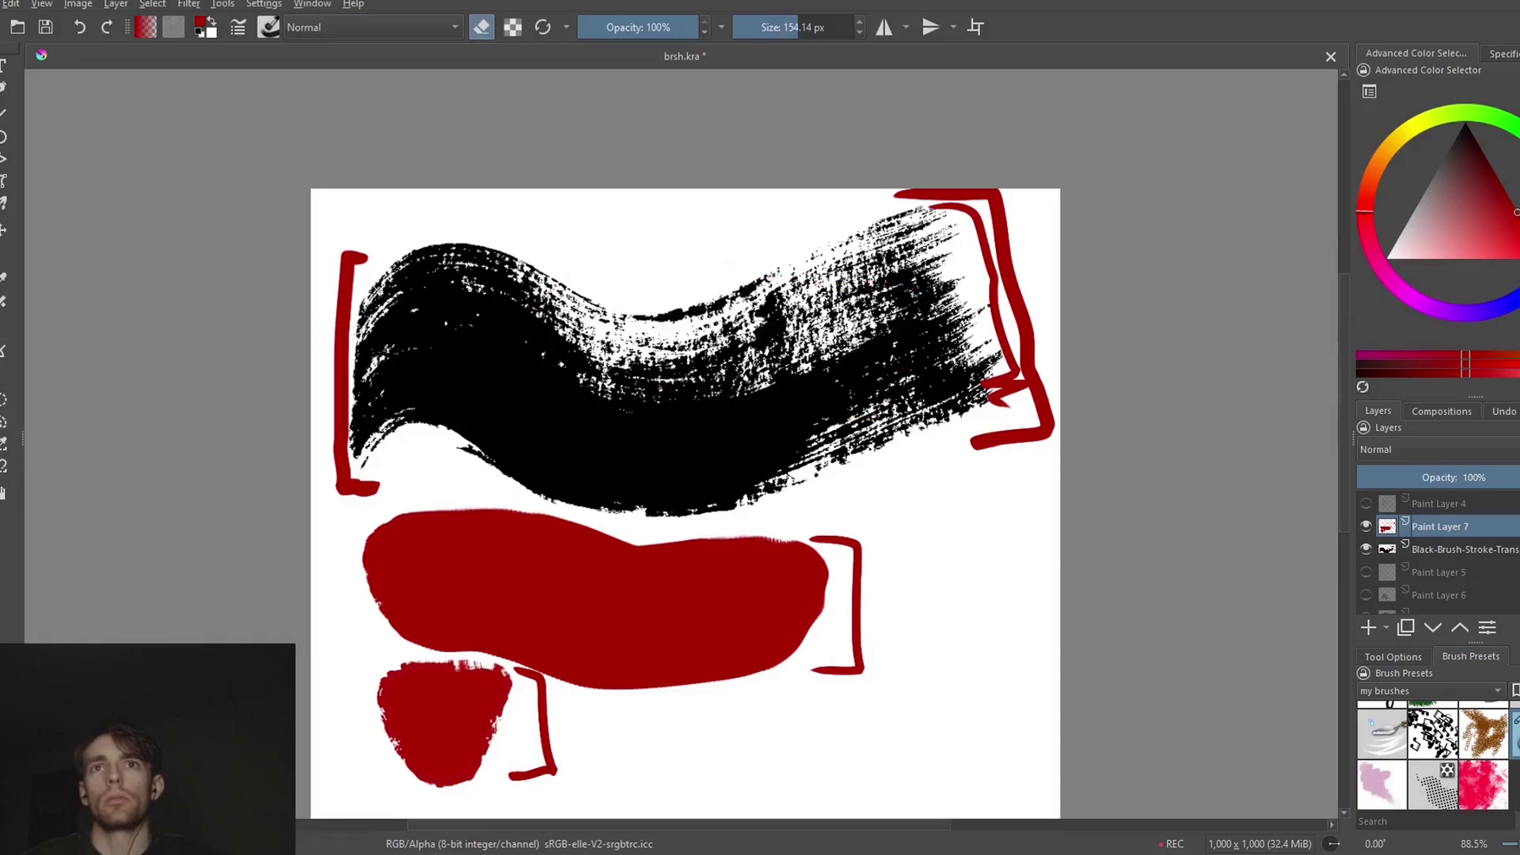
{"action": "key", "text": "ctrl+z"}
{"action": "key", "text": "ctrl+z"}
{"action": "key", "text": "ctrl+z"}
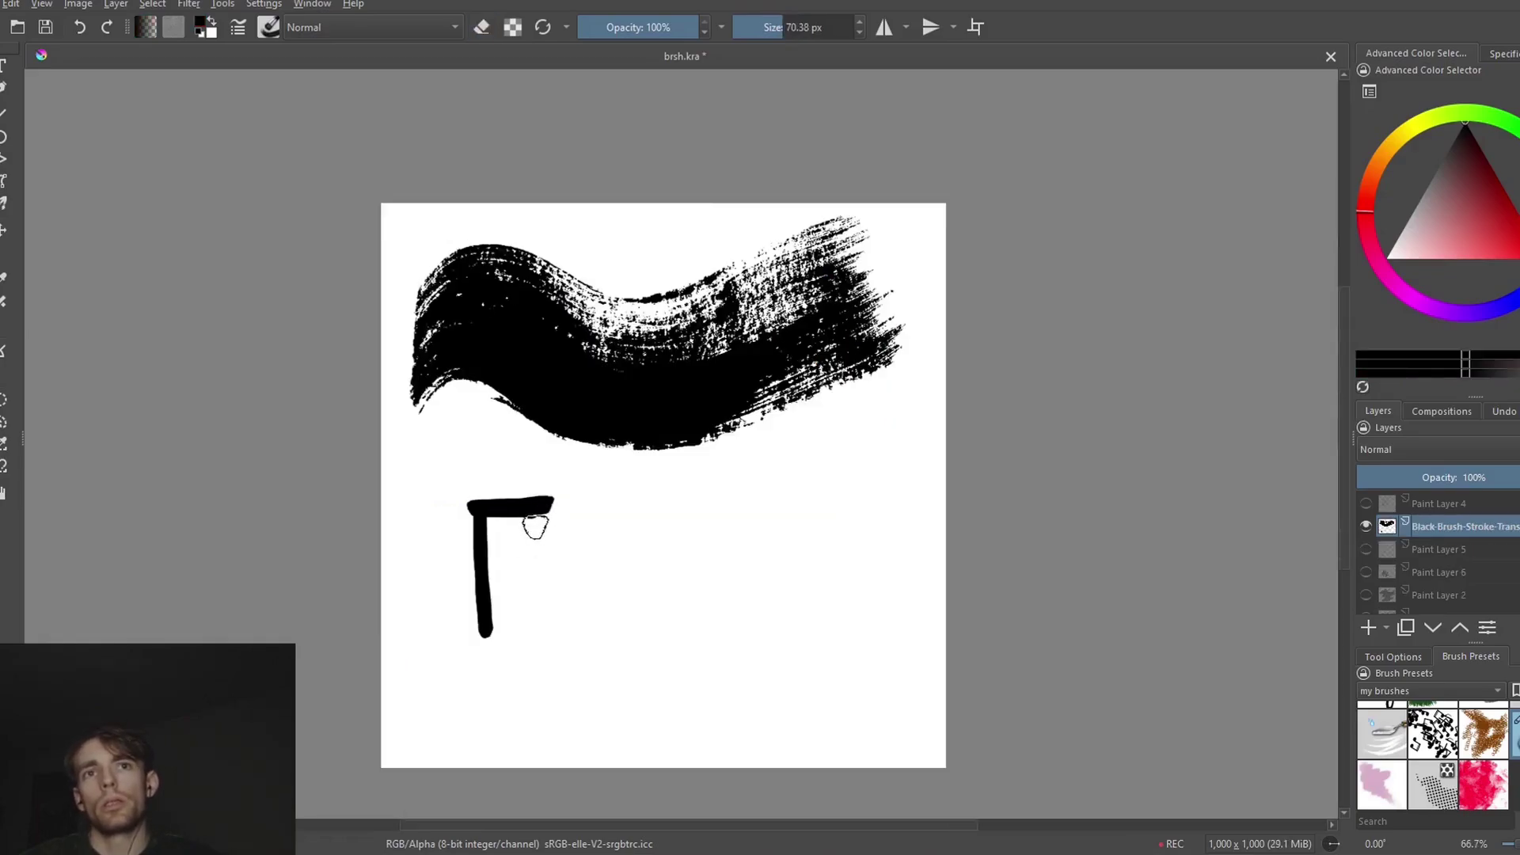
- Draw a thick black rectangle outline and erase its bottom edge flat
{"action": "mouse_move", "coordinate": [543, 515]}
{"action": "left_mouse_down"}
{"action": "mouse_move", "coordinate": [543, 639]}
{"action": "mouse_move", "coordinate": [483, 642]}
{"action": "mouse_move", "coordinate": [558, 647]}
{"action": "left_mouse_up"}
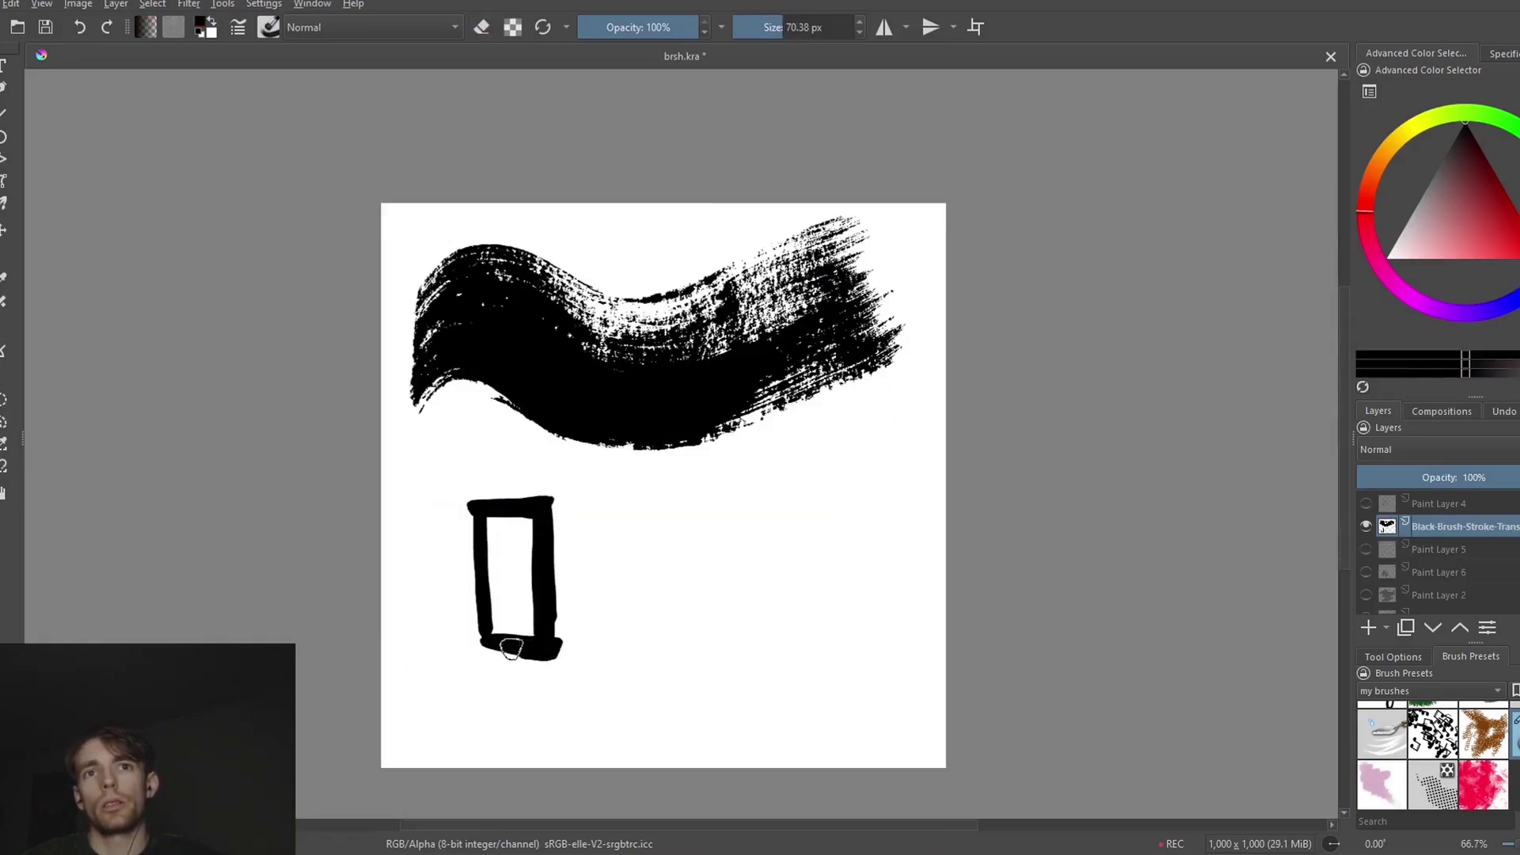
{"action": "left_click_drag", "start_coordinate": [480, 528], "coordinate": [485, 645]}
{"action": "key", "text": "e"}
{"action": "left_click_drag", "start_coordinate": [473, 669], "coordinate": [553, 668]}
{"action": "mouse_move", "coordinate": [445, 439]}
{"action": "left_mouse_down"}
{"action": "mouse_move", "coordinate": [380, 446]}
{"action": "mouse_move", "coordinate": [393, 428]}
{"action": "left_mouse_up"}
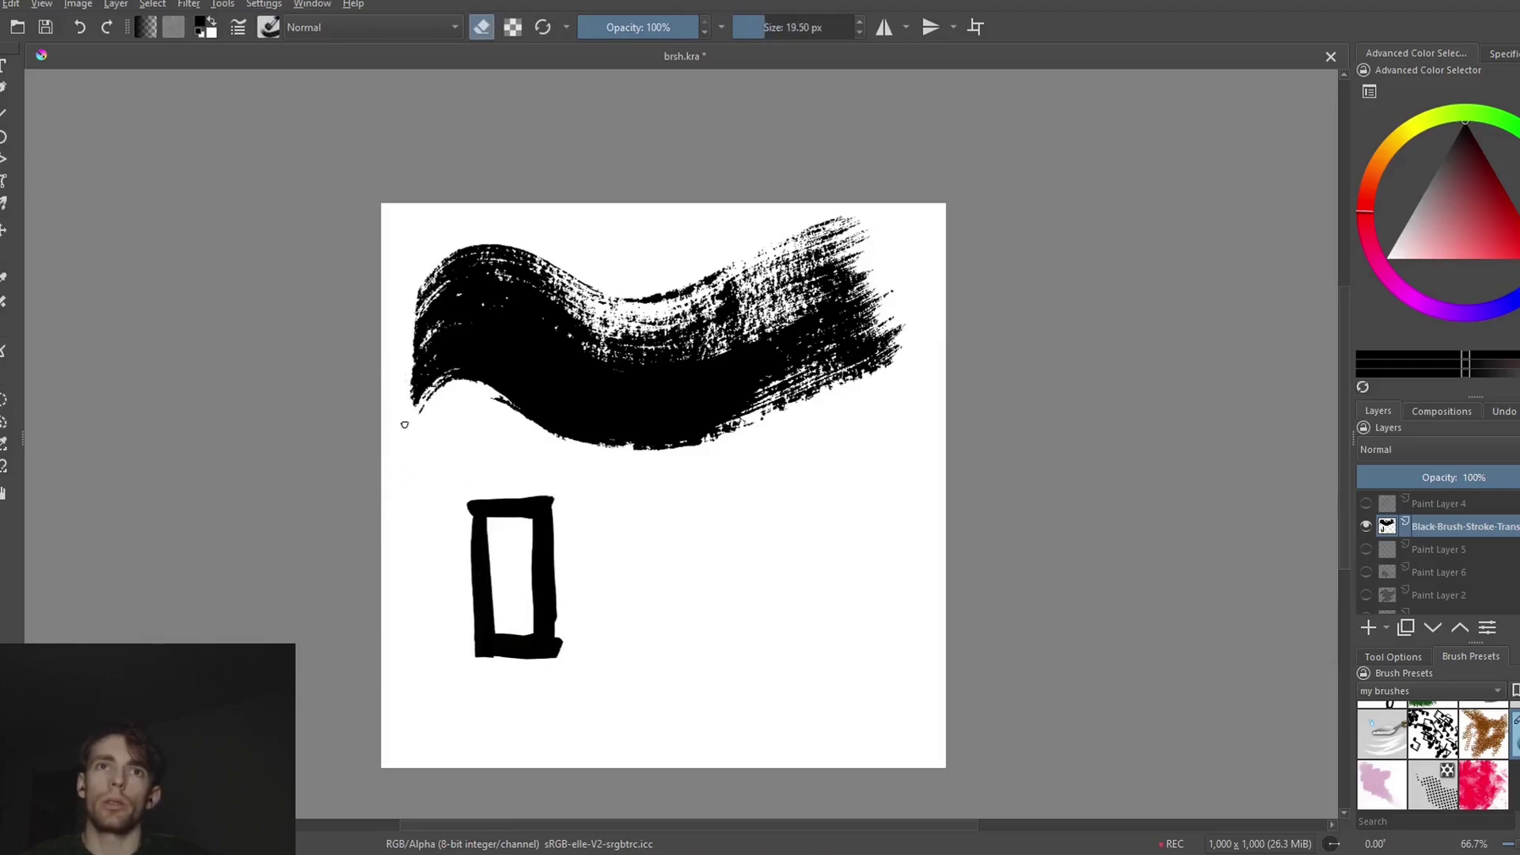
{"action": "key", "text": "e"}
- Try a corner mark and a thick wavy stroke beside the rectangle, then undo them
{"action": "left_click_drag", "start_coordinate": [397, 362], "coordinate": [447, 428]}
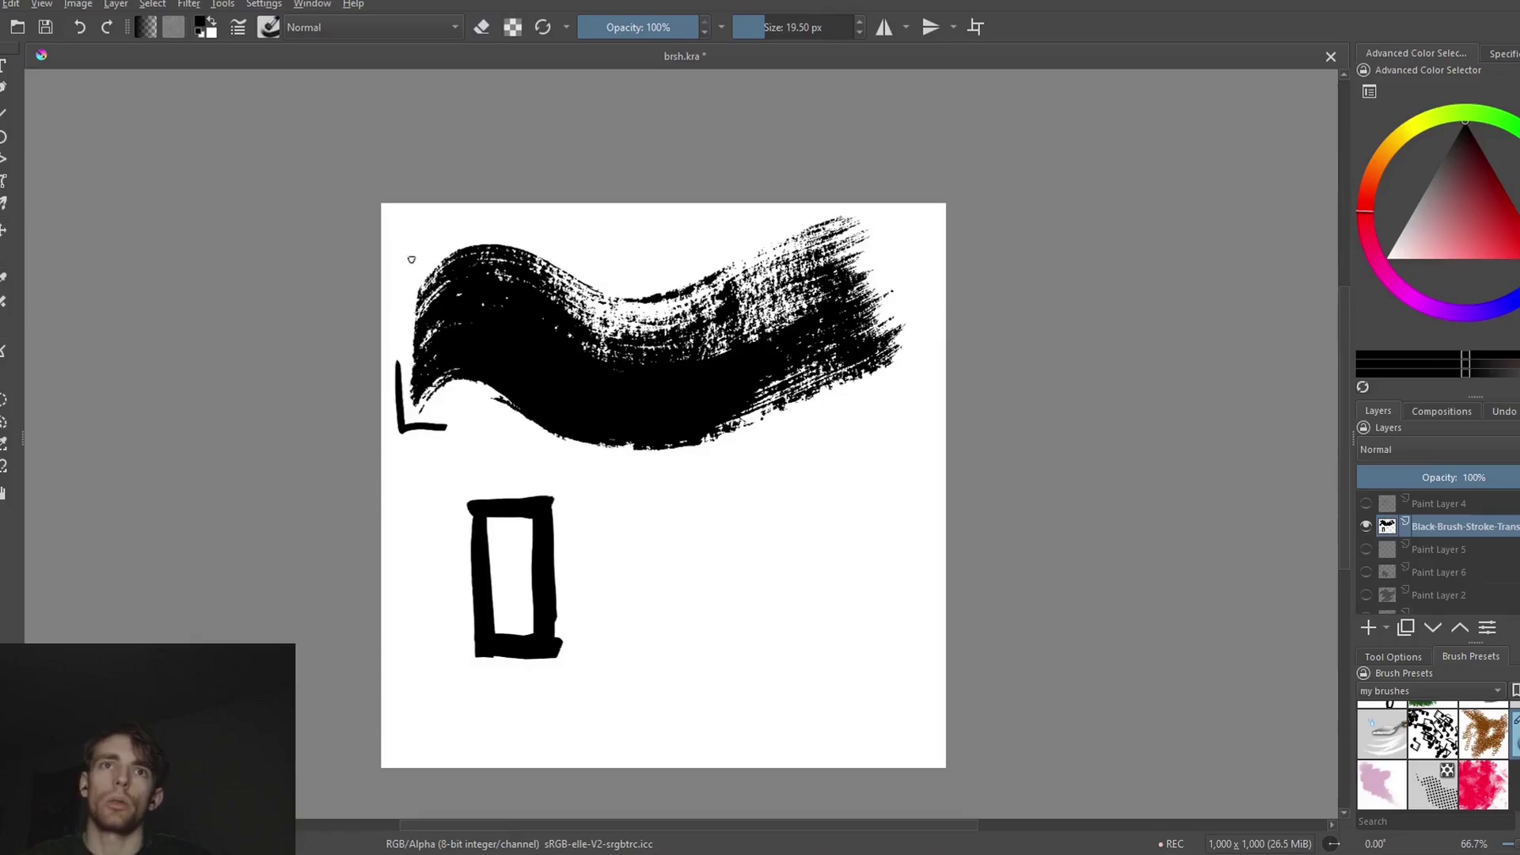
{"action": "key", "text": "ctrl+z"}
{"action": "left_click_drag", "start_coordinate": [604, 554], "coordinate": [661, 553]}
{"action": "left_click_drag", "start_coordinate": [615, 543], "coordinate": [764, 548]}
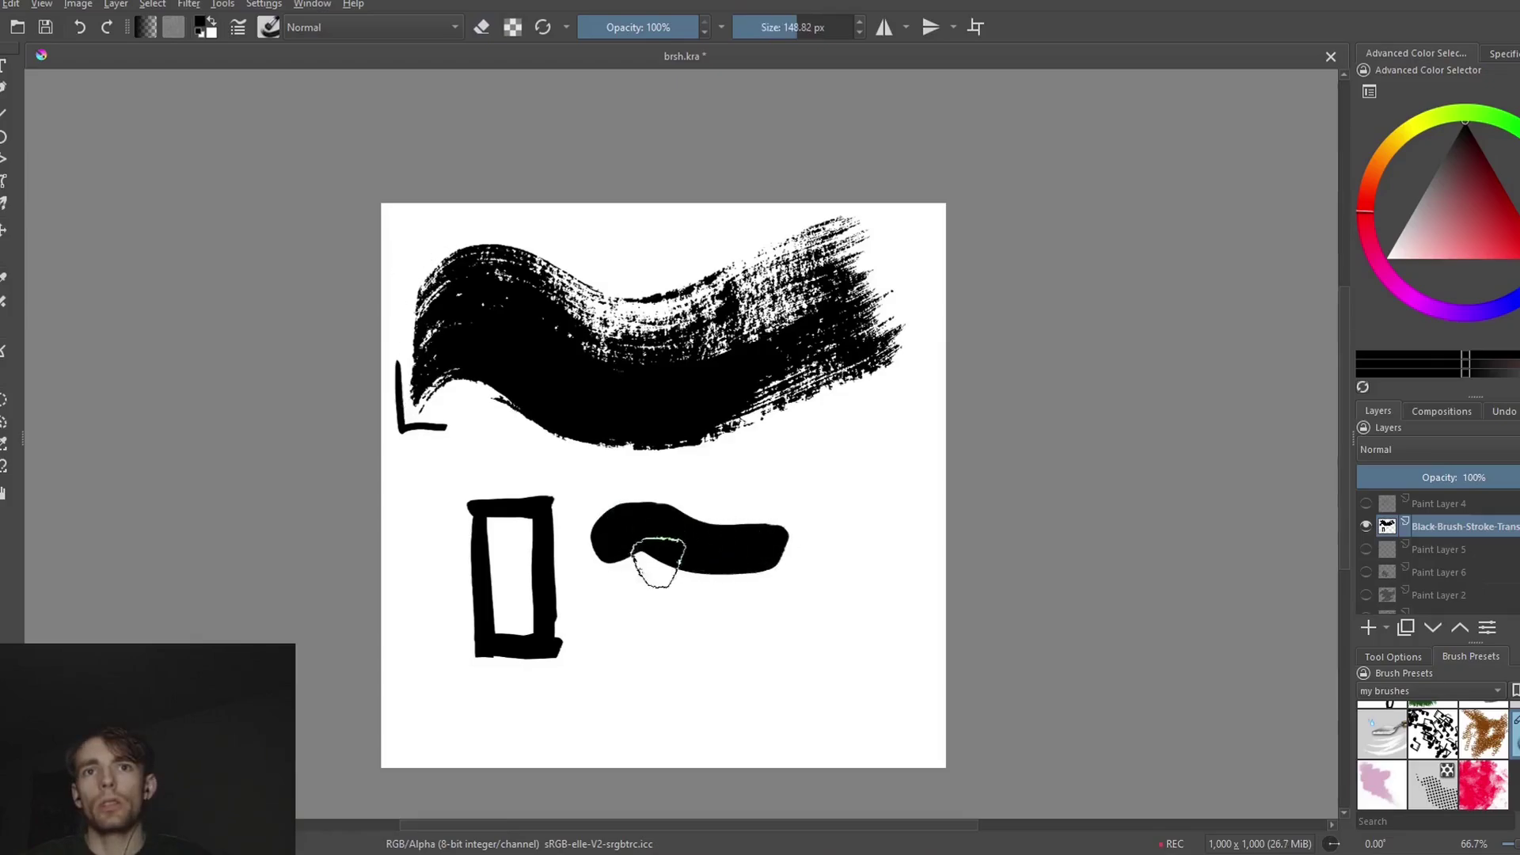
{"action": "mouse_move", "coordinate": [631, 581]}
{"action": "left_mouse_down"}
{"action": "mouse_move", "coordinate": [553, 582]}
{"action": "mouse_move", "coordinate": [589, 563]}
{"action": "left_mouse_up"}
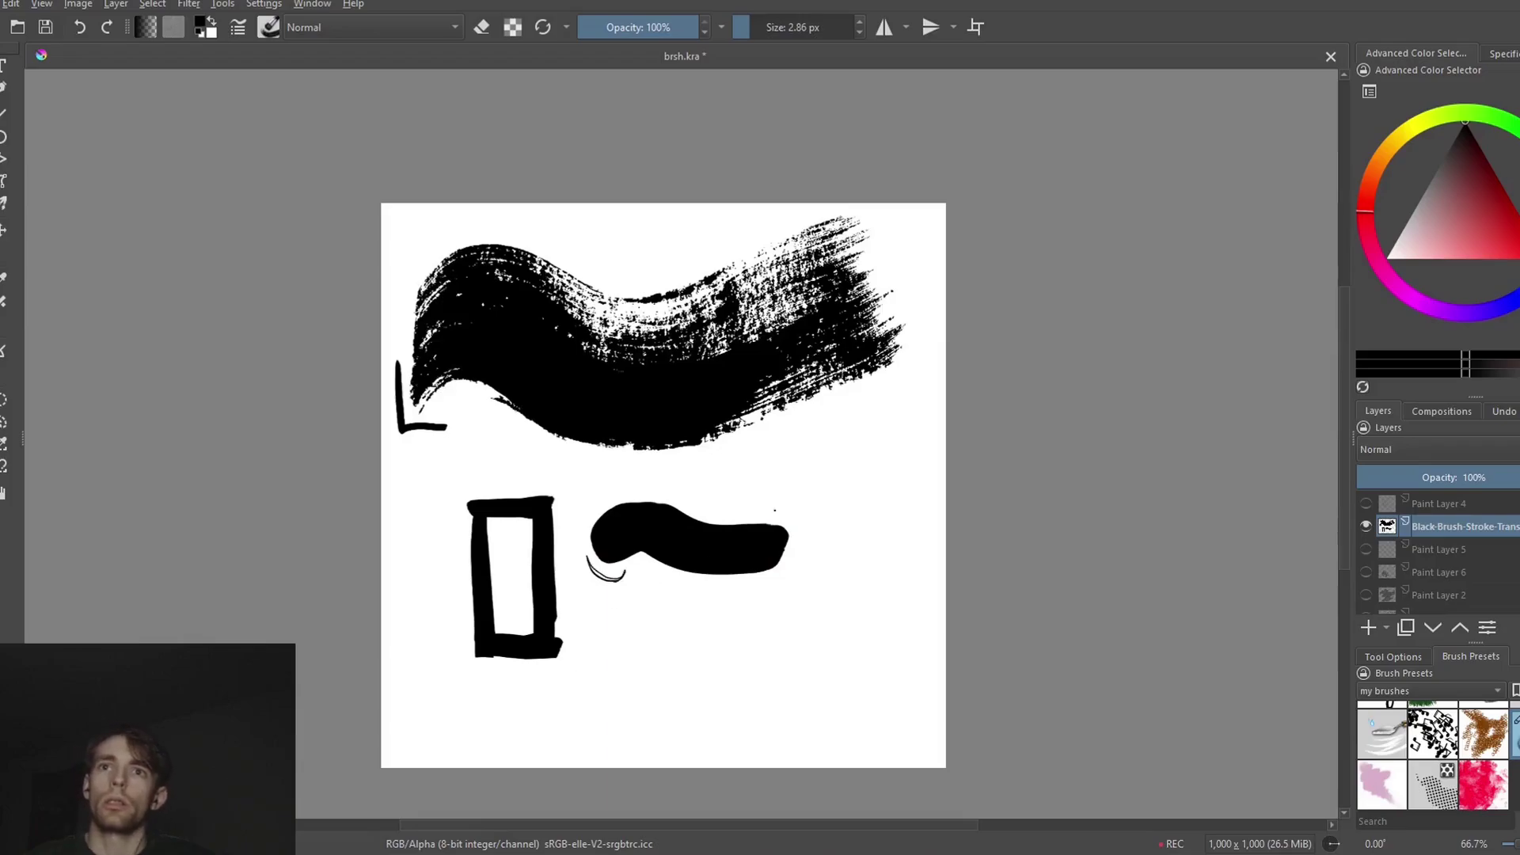
{"action": "key", "text": "ctrl+z"}
{"action": "key", "text": "ctrl+z"}
{"action": "key", "text": "ctrl+z"}
{"action": "key", "text": "ctrl+z"}
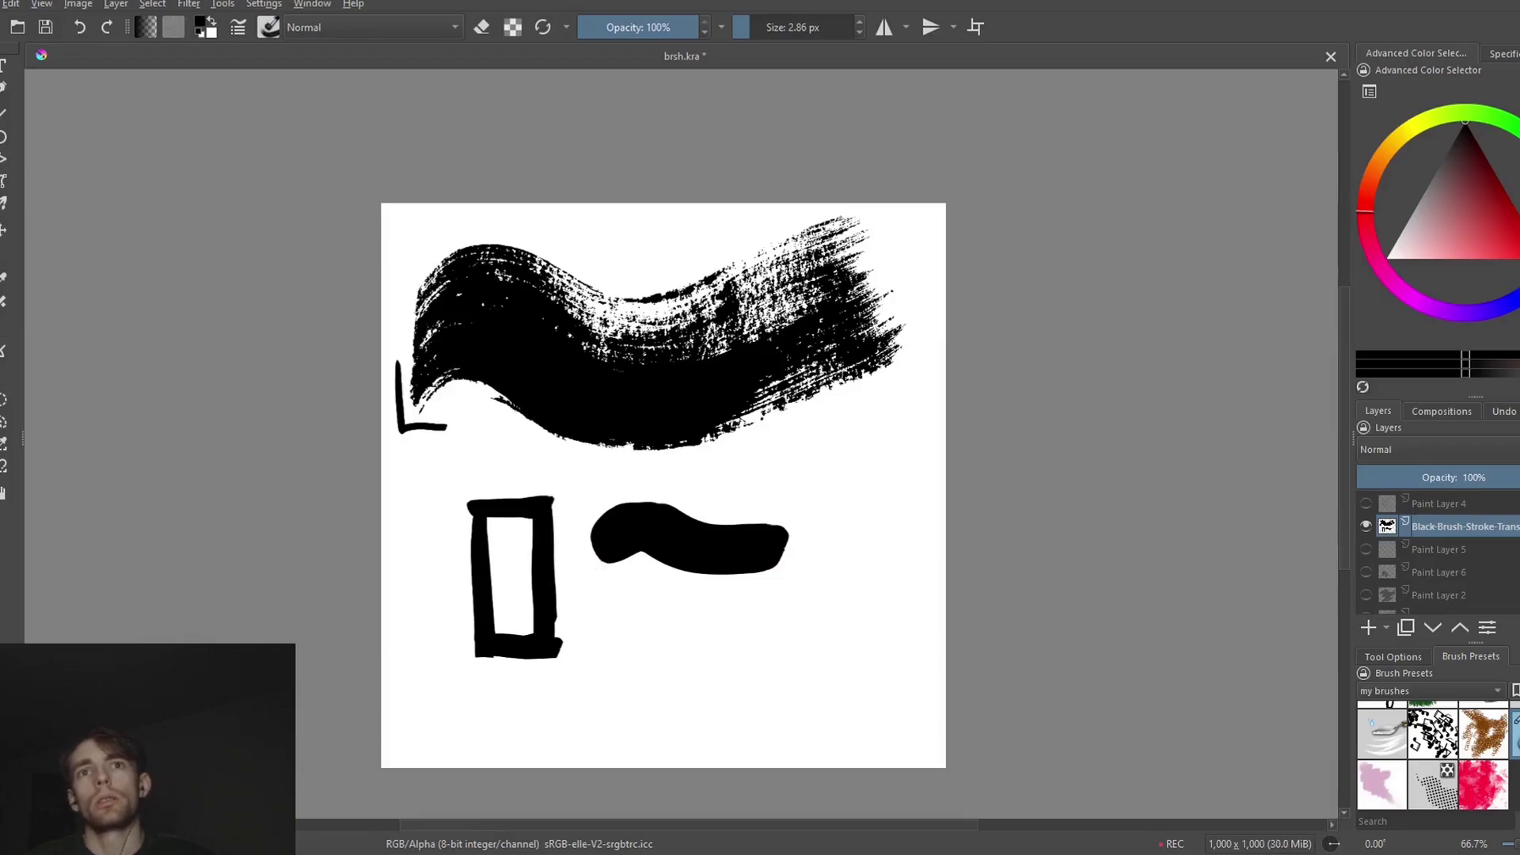
{"action": "left_click_drag", "start_coordinate": [465, 563], "coordinate": [491, 552]}
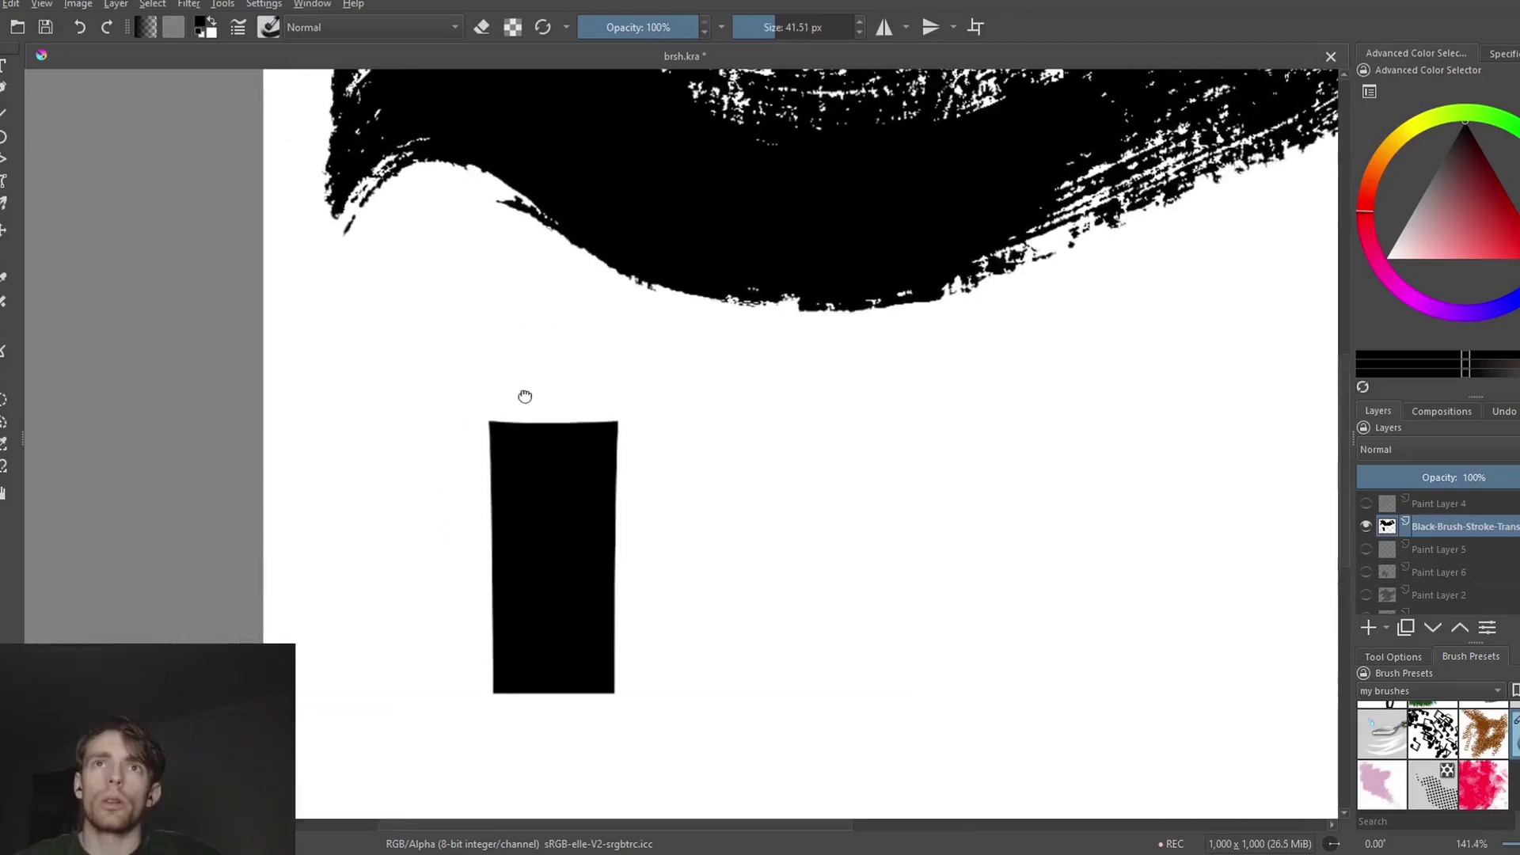
- Use the pink textured preset as a 123 px eraser to roughen the solid rectangle's left edge
{"action": "scroll", "coordinate": [525, 396], "scroll_direction": "down", "scroll_amount": 1}
{"action": "mouse_move", "coordinate": [516, 415]}
{"action": "left_mouse_down"}
{"action": "mouse_move", "coordinate": [525, 462]}
{"action": "mouse_move", "coordinate": [463, 520]}
{"action": "left_mouse_up"}
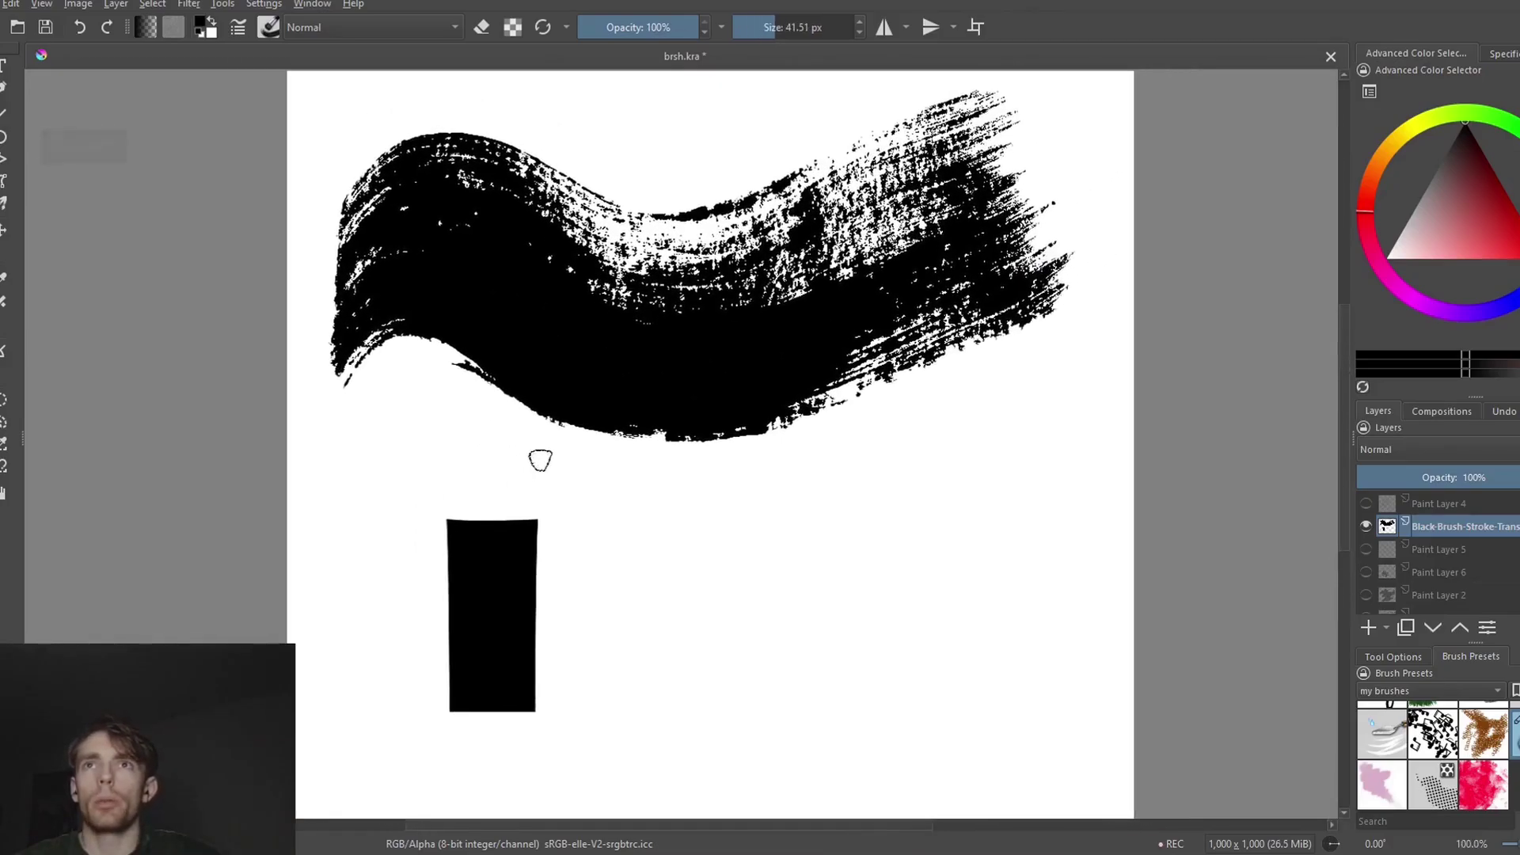
{"action": "left_click", "coordinate": [1485, 775]}
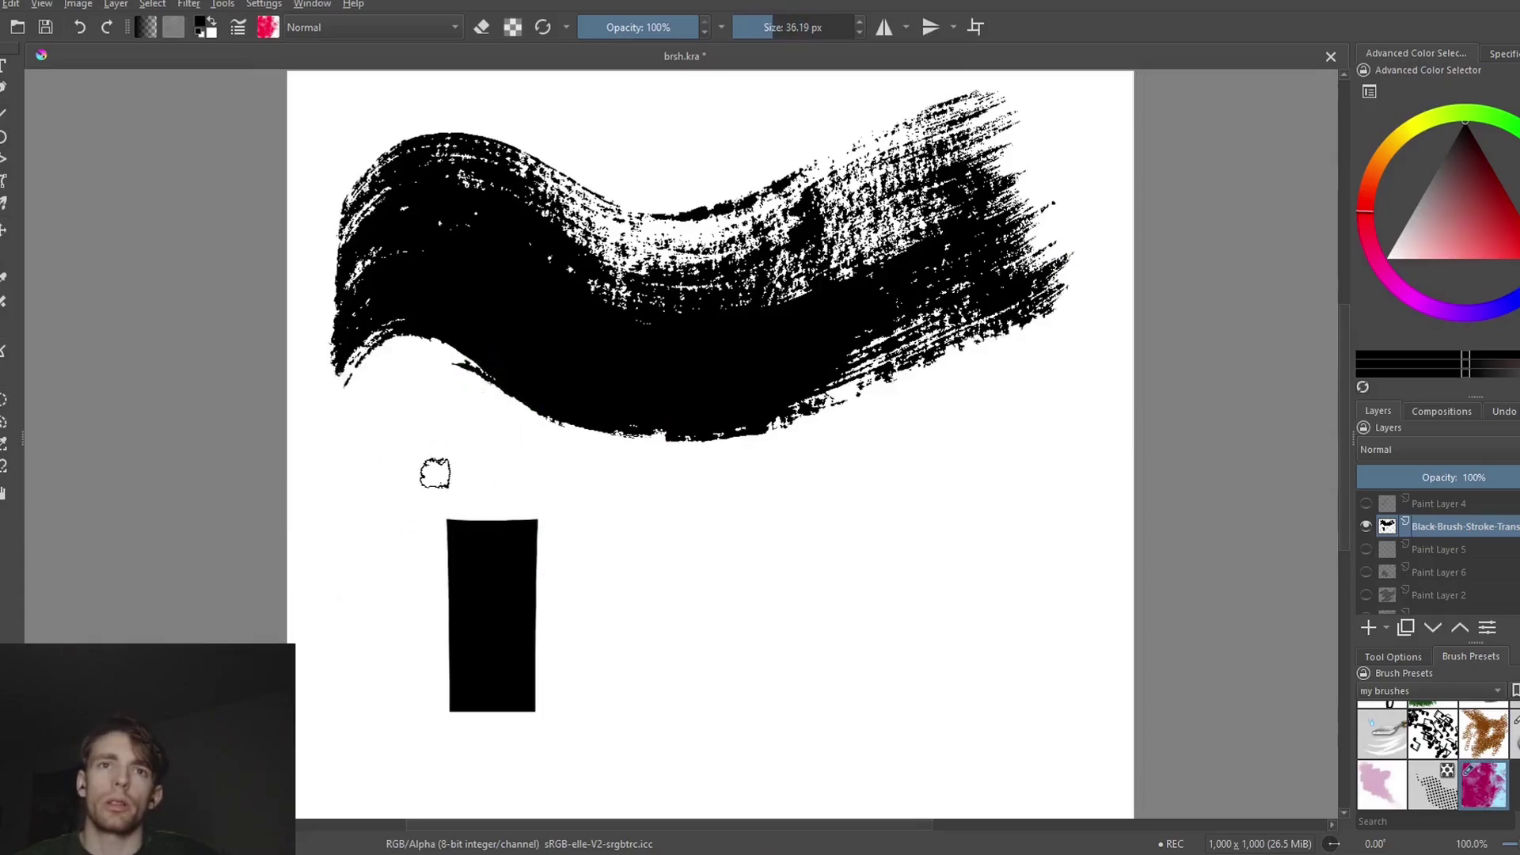
{"action": "key", "text": "e"}
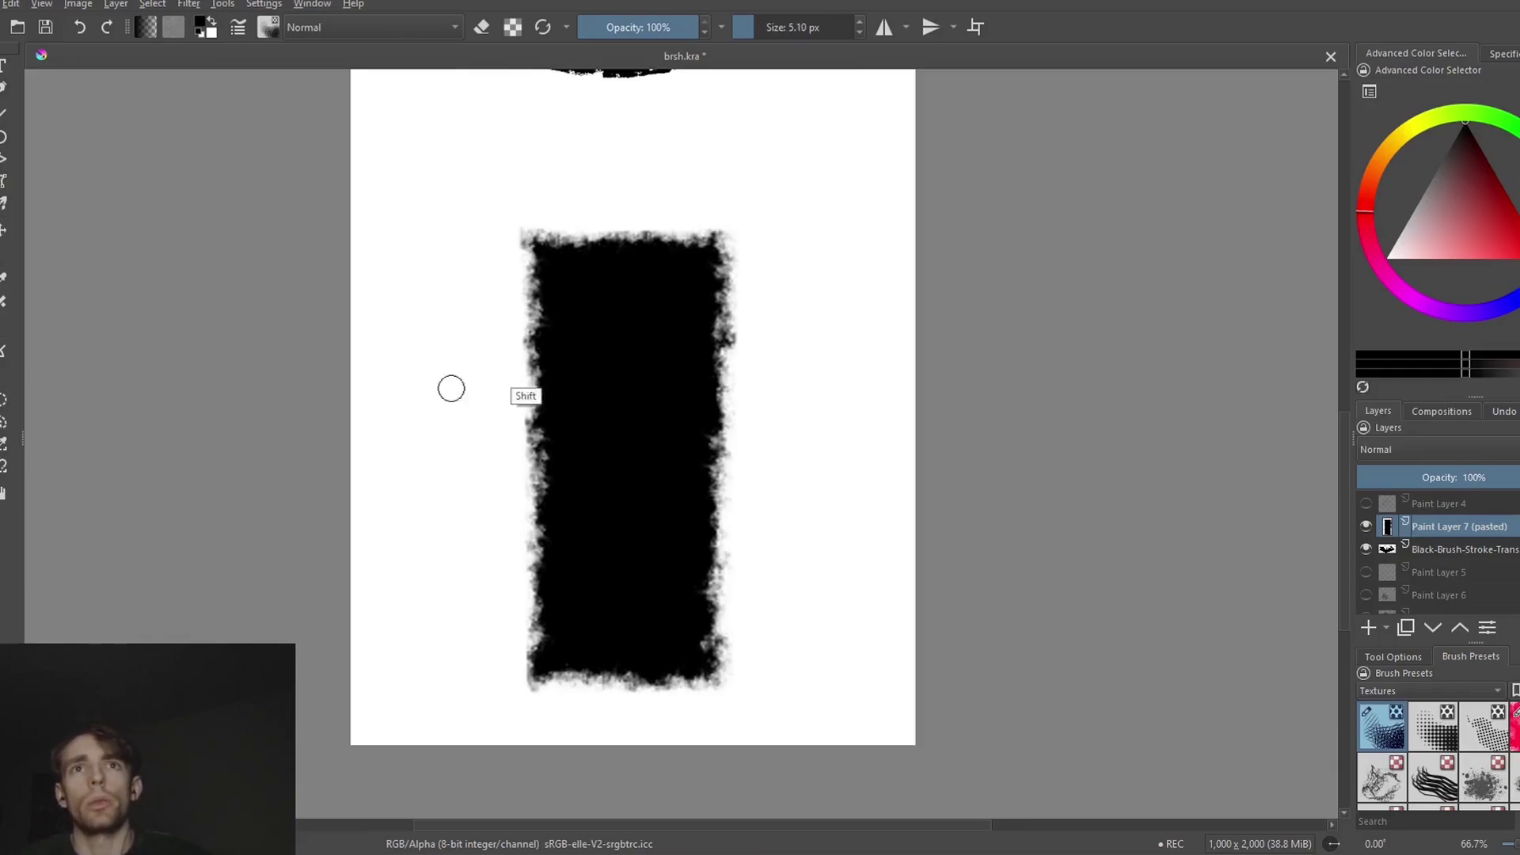
{"action": "key", "text": "/"}
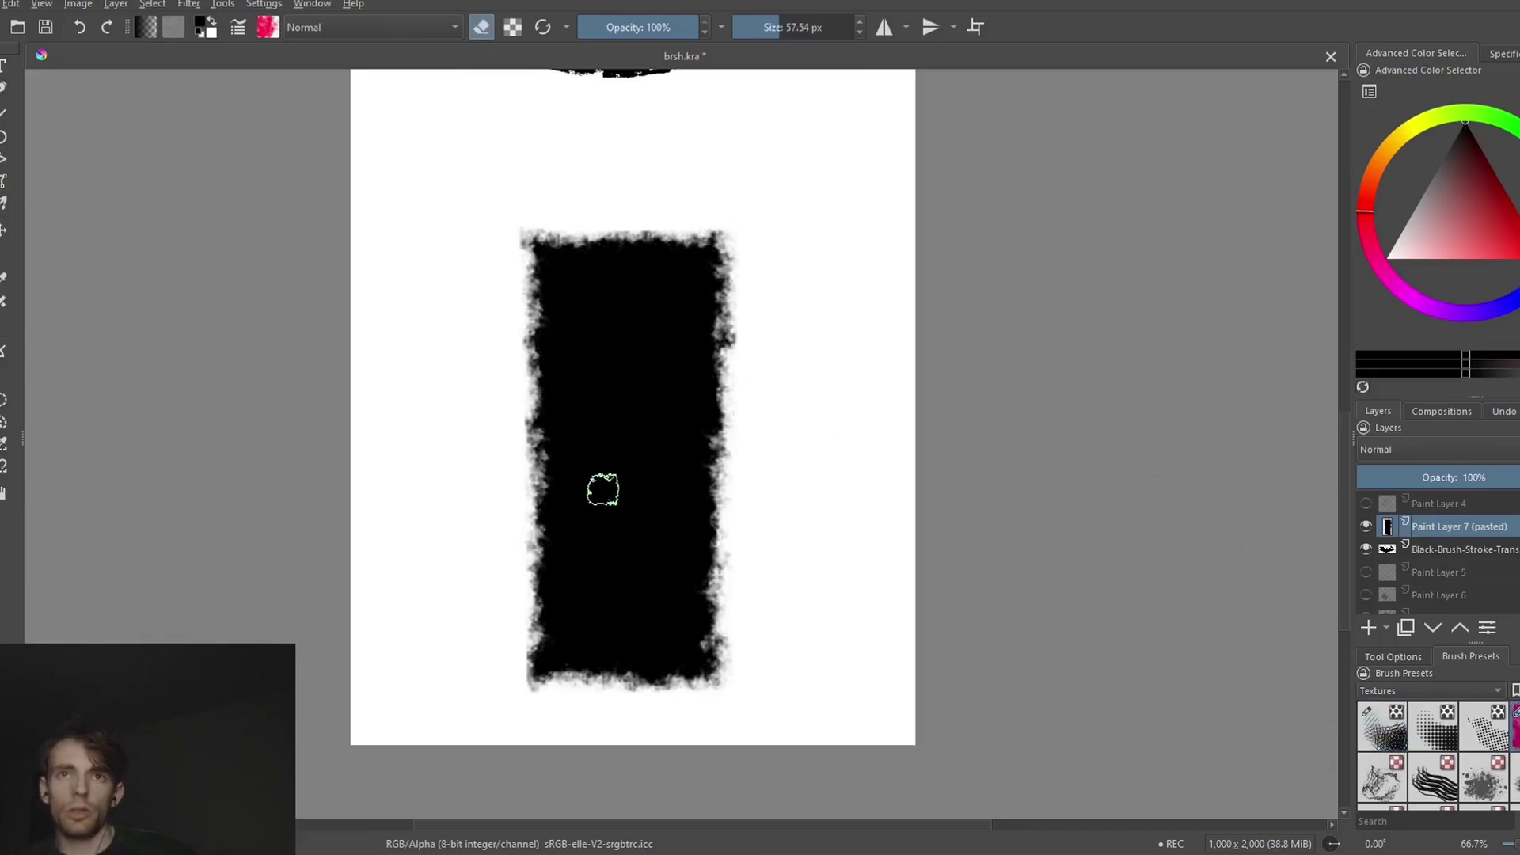
{"action": "left_click_drag", "start_coordinate": [468, 340], "coordinate": [523, 341]}
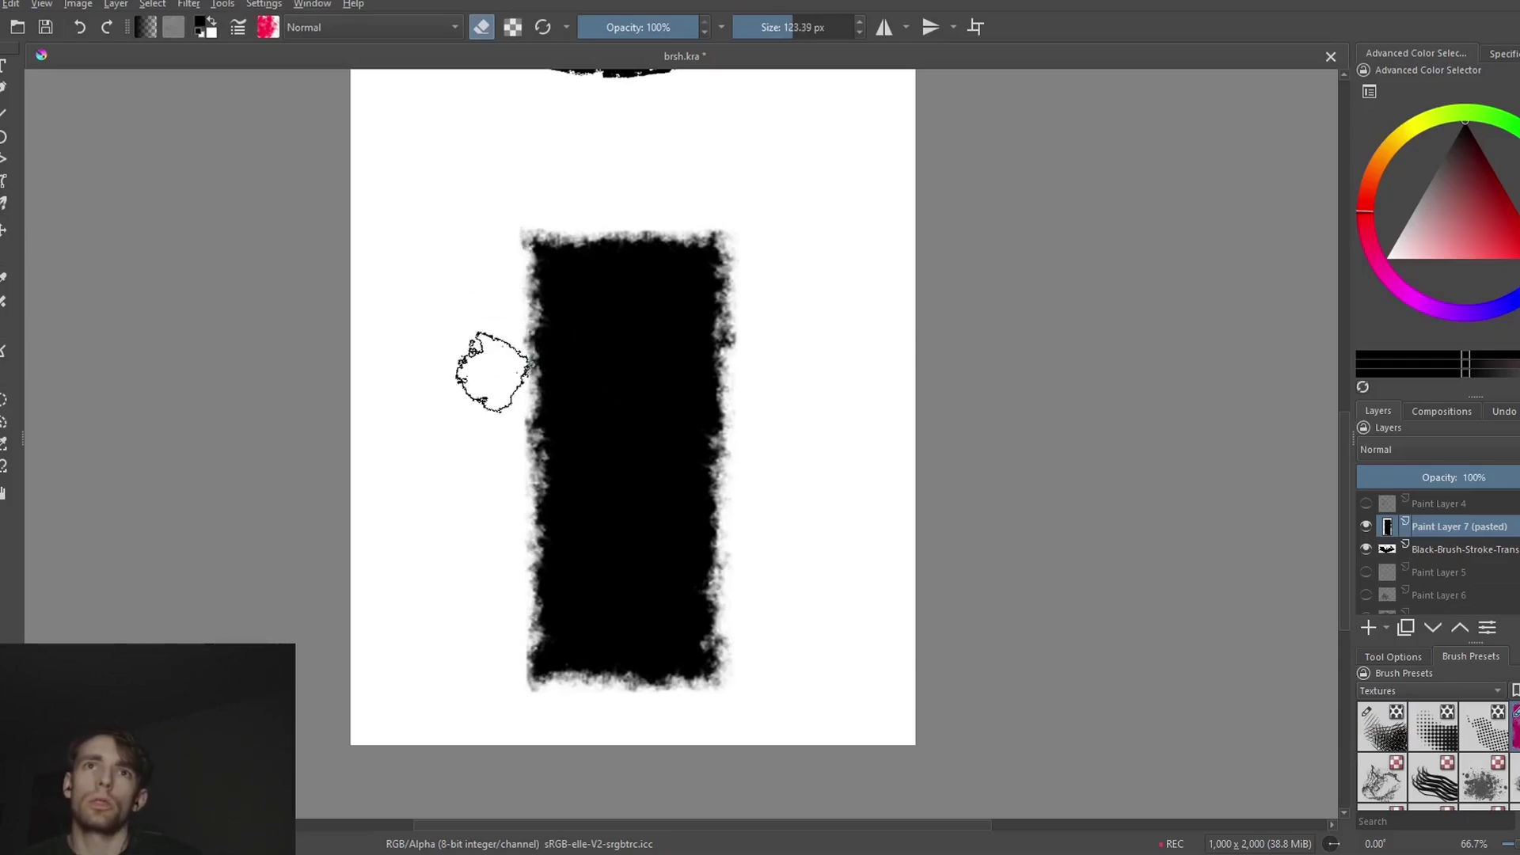
{"action": "mouse_move", "coordinate": [503, 229]}
{"action": "left_mouse_down"}
{"action": "mouse_move", "coordinate": [506, 564]}
{"action": "mouse_move", "coordinate": [485, 705]}
{"action": "left_mouse_up"}
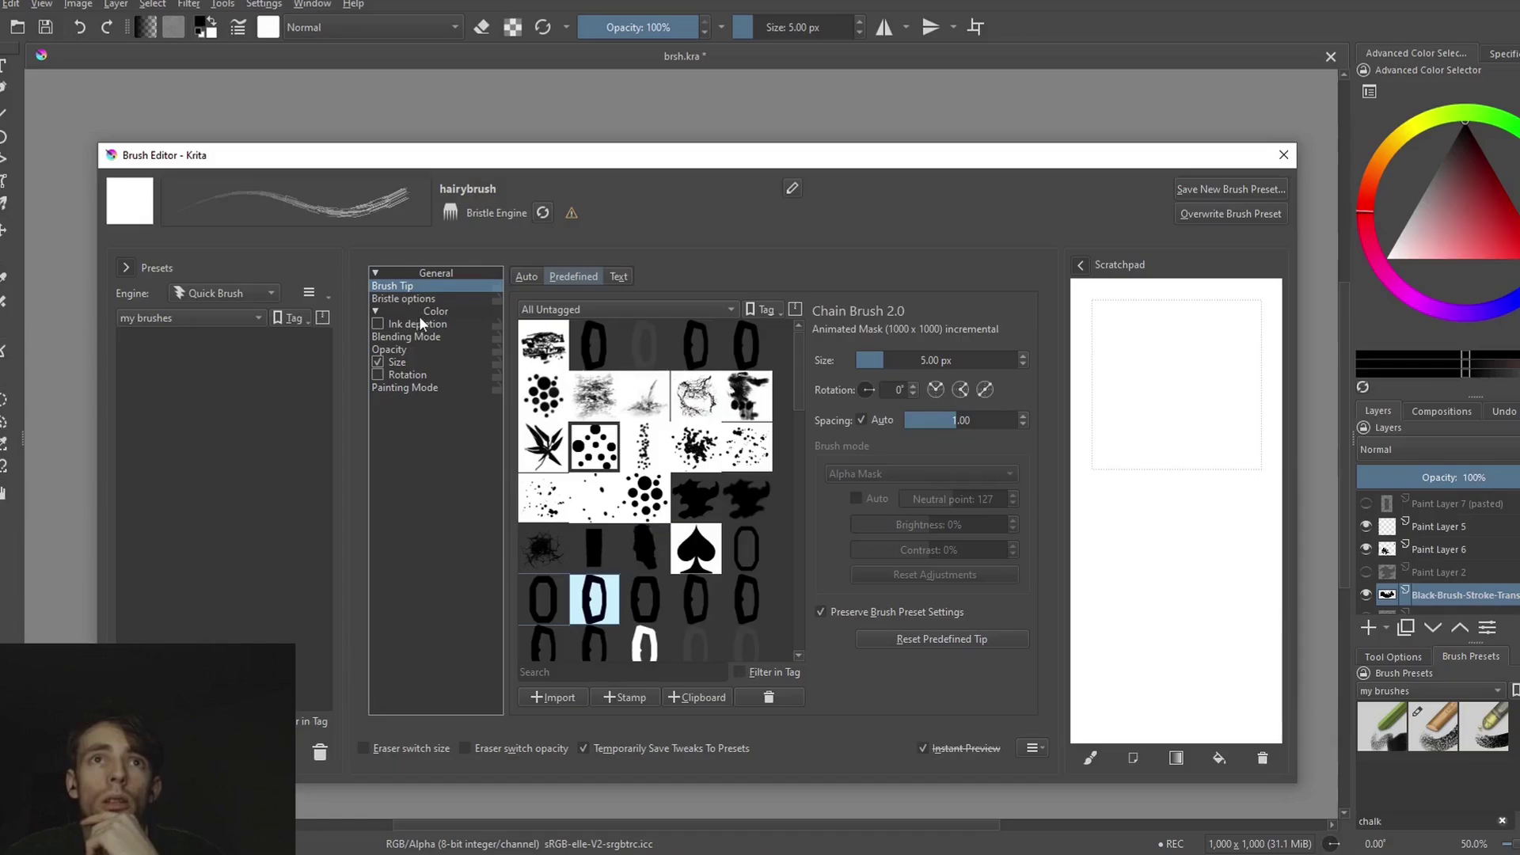
- Enable ink depletion, then review the bristle options and brush tip pages
{"action": "left_click", "coordinate": [422, 325]}
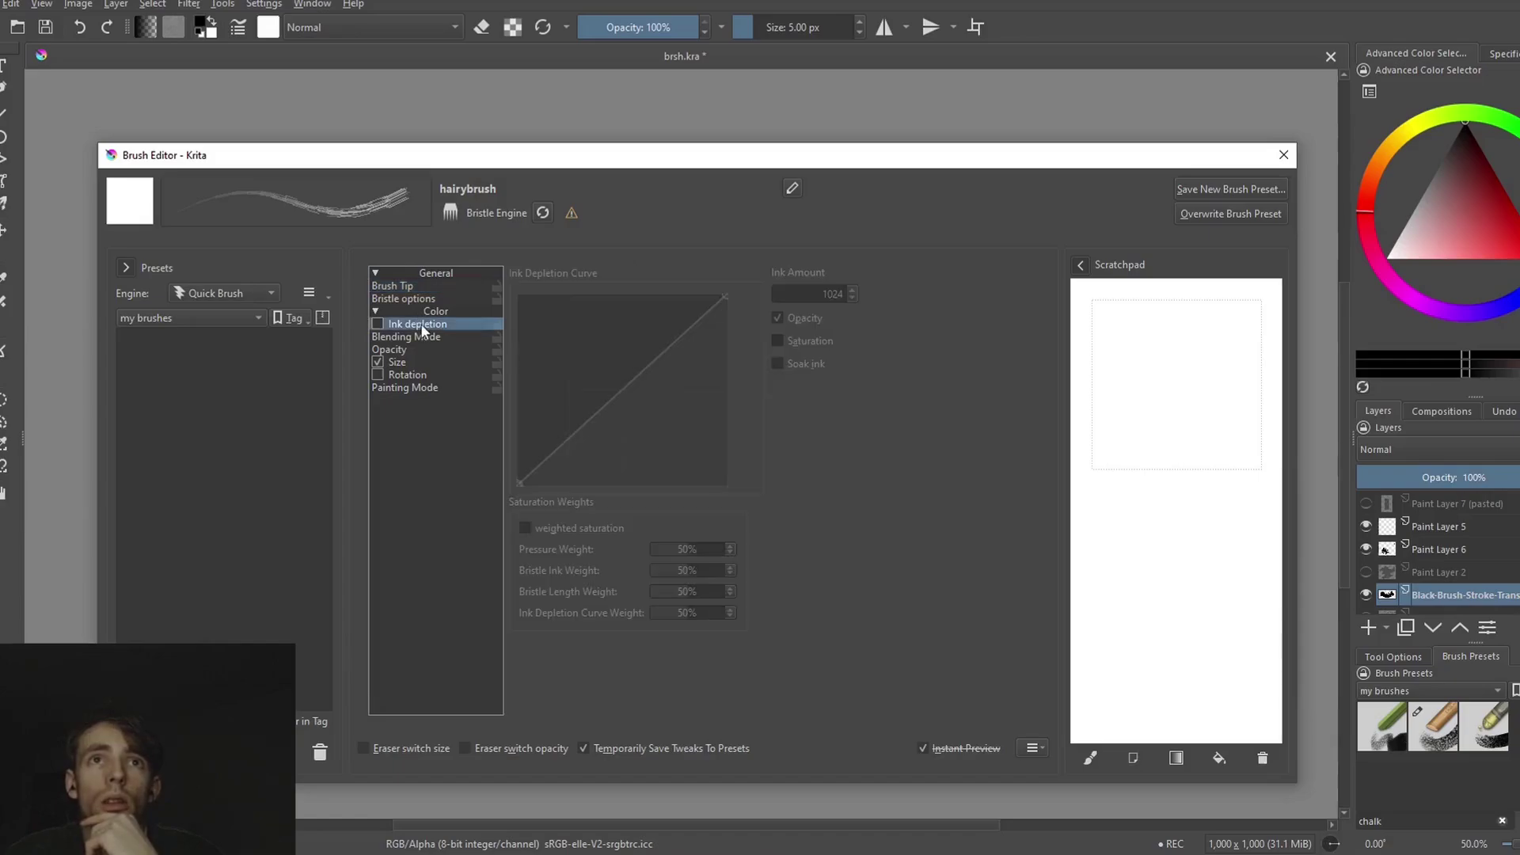
{"action": "left_click", "coordinate": [378, 324]}
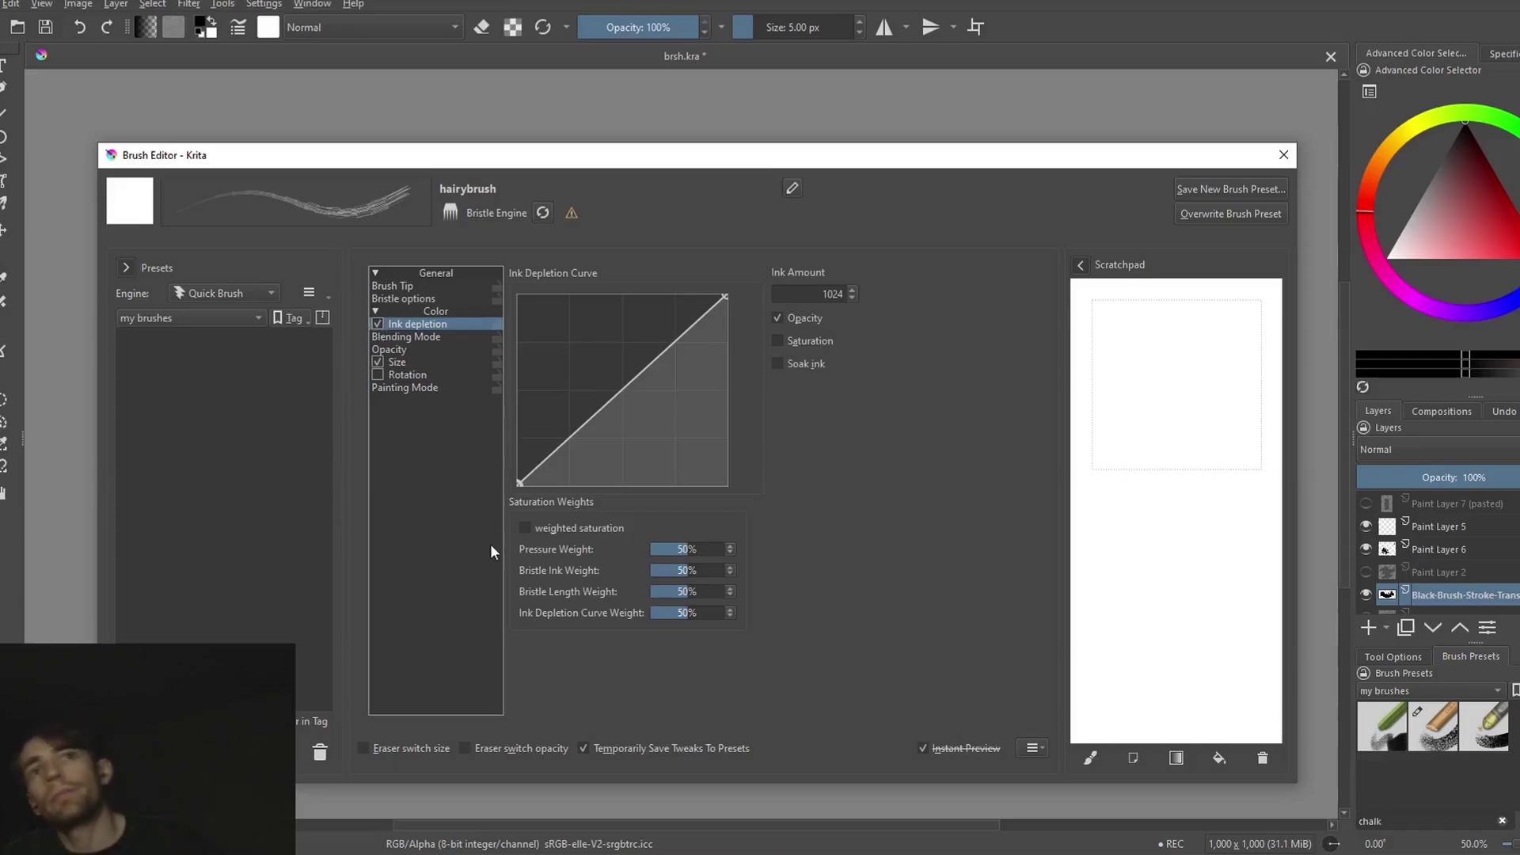
{"action": "left_click", "coordinate": [417, 296]}
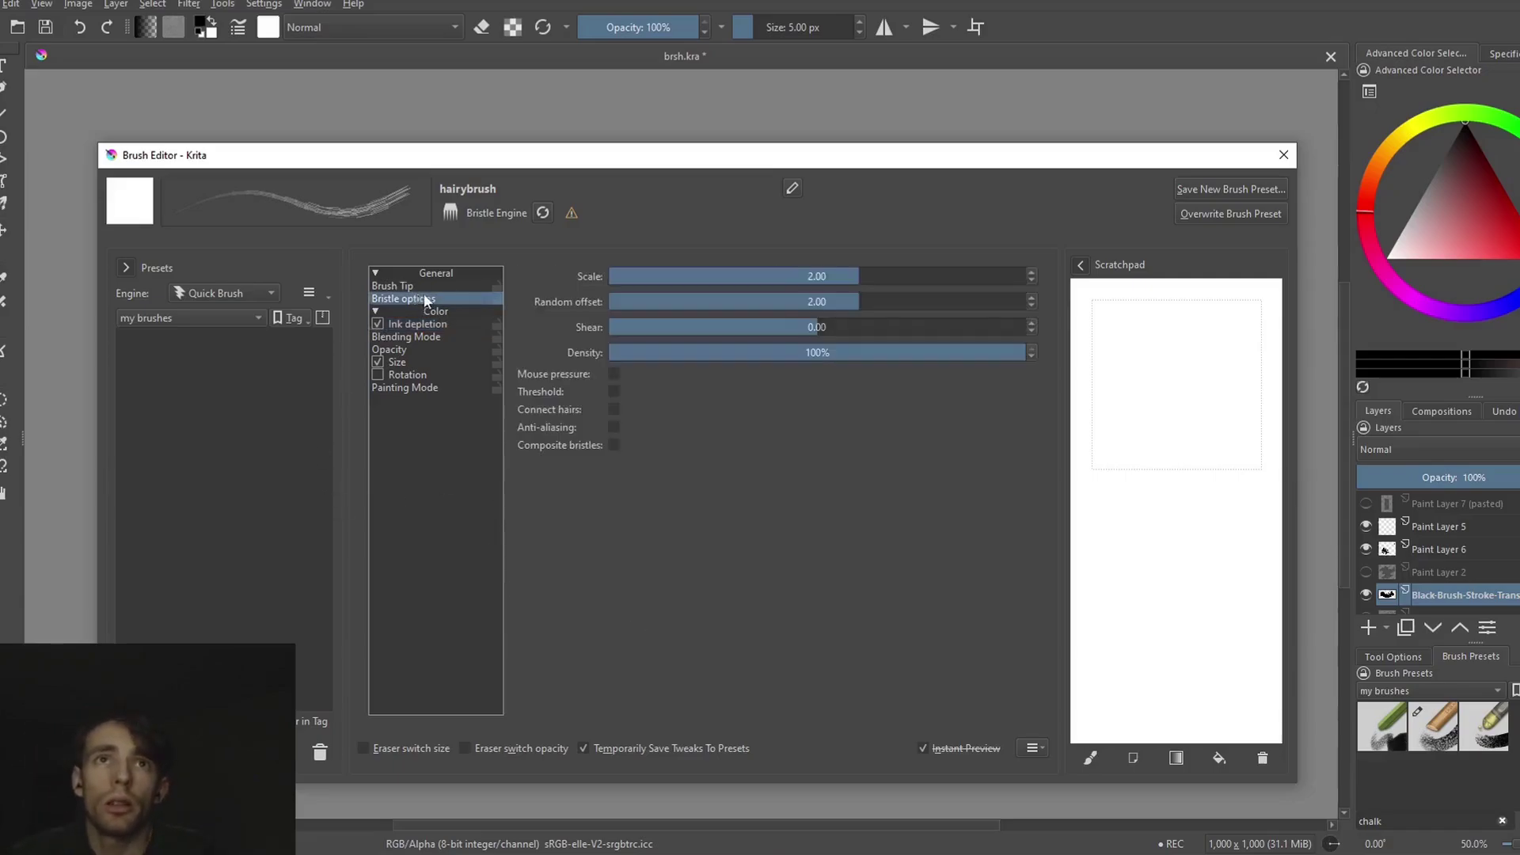
{"action": "left_click", "coordinate": [433, 288]}
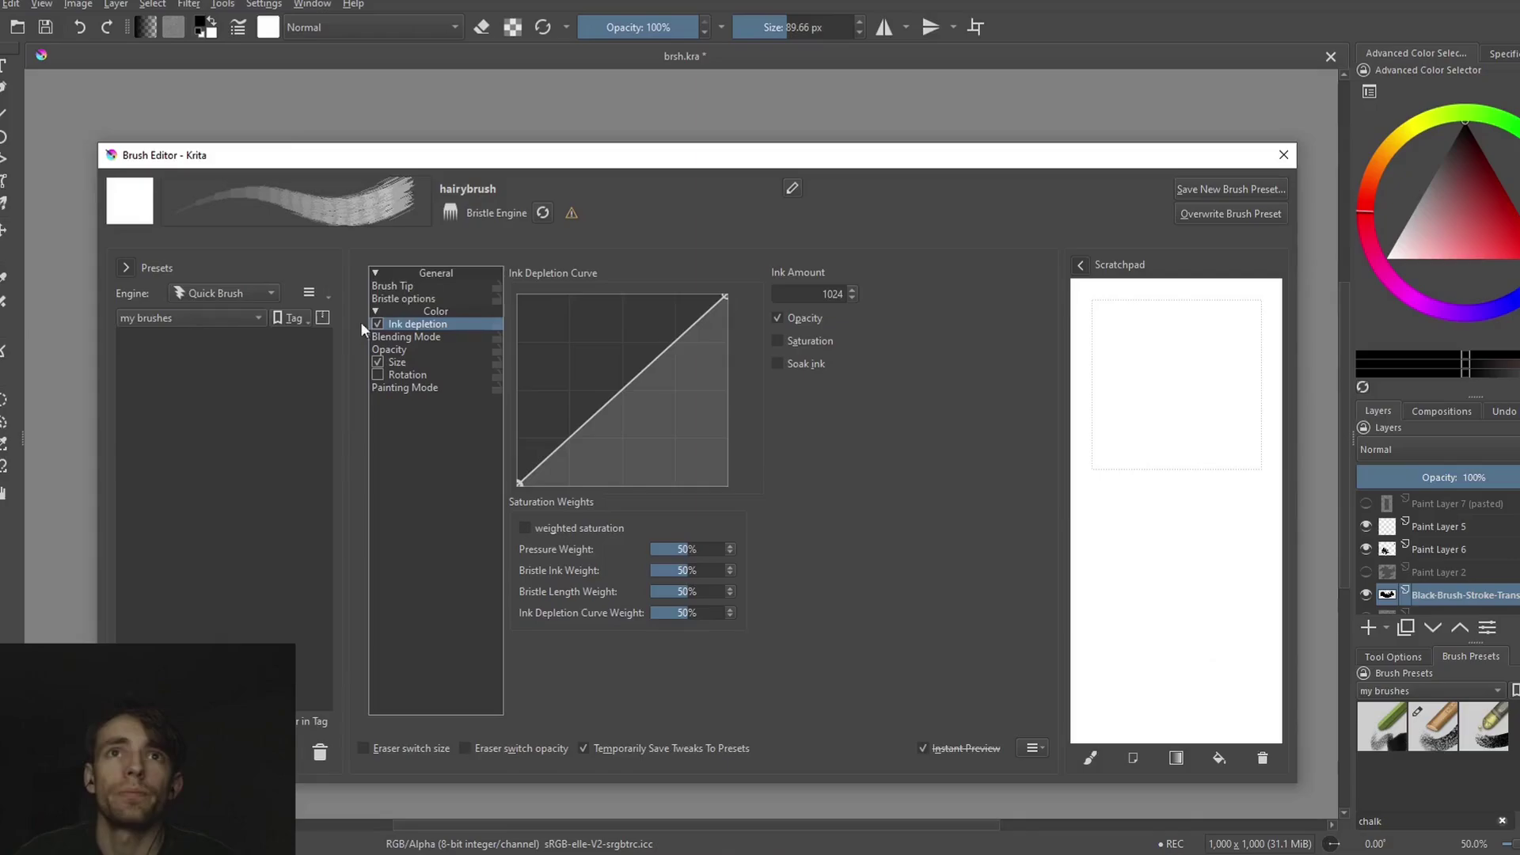
{"action": "left_click", "coordinate": [403, 298]}
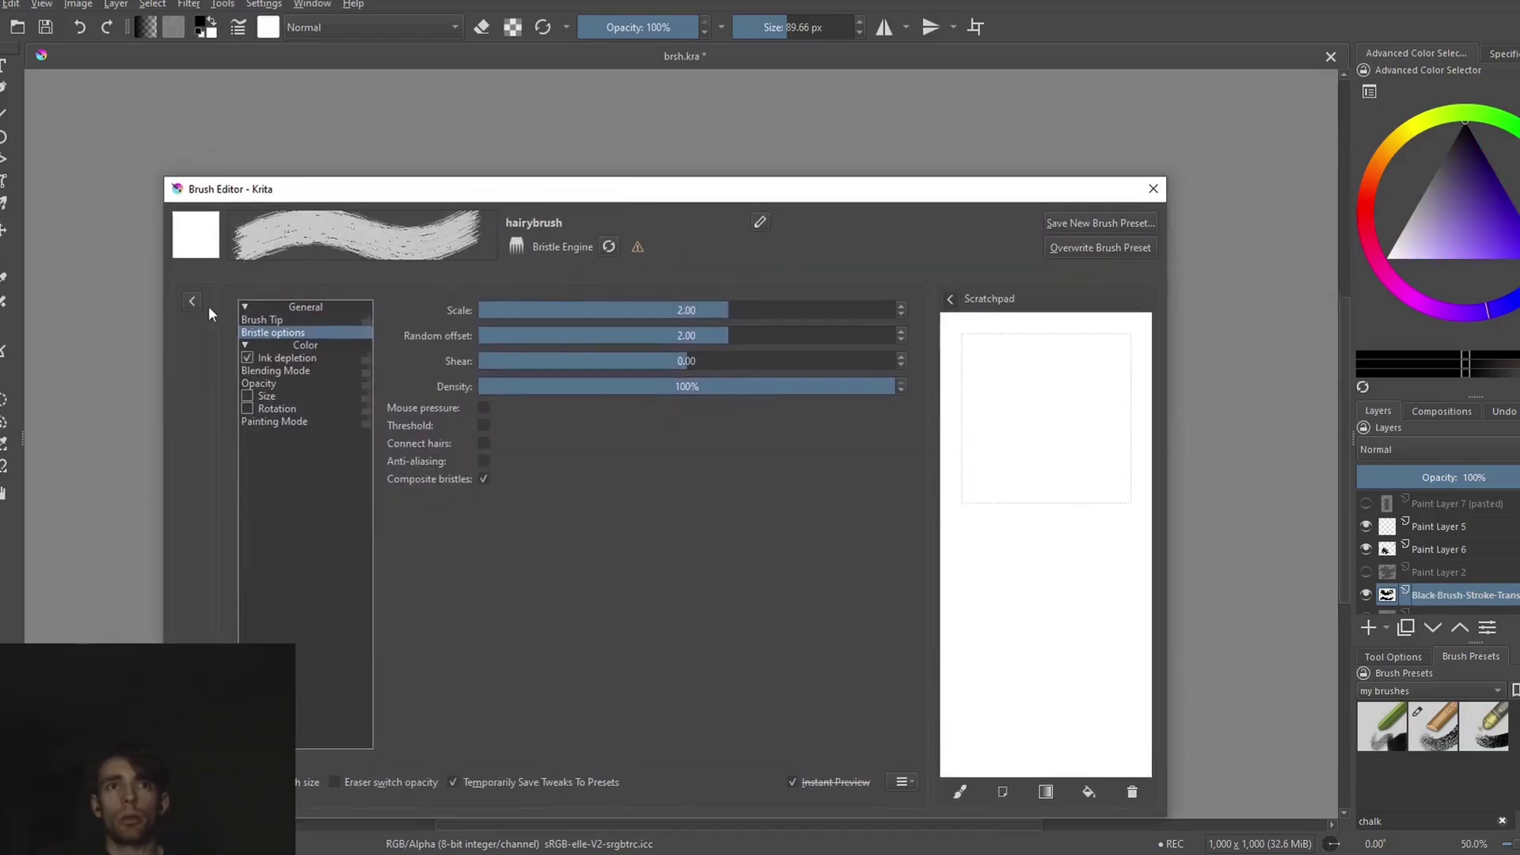
- Expand the Presets panel, check the brush engine list without changing it, and return to Ink depletion
{"action": "left_click", "coordinate": [192, 301]}
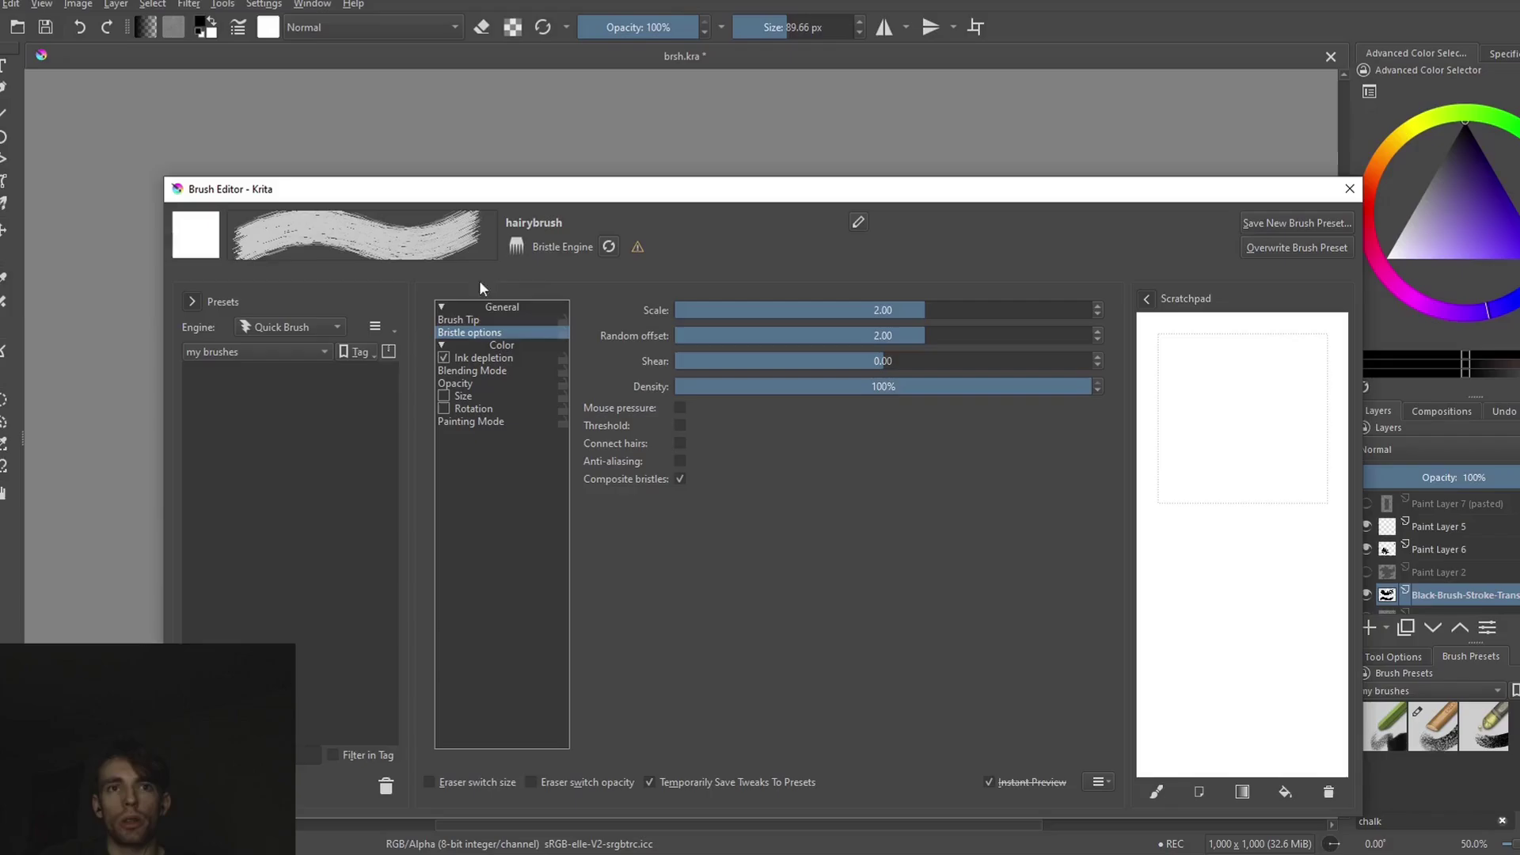
{"action": "left_click", "coordinate": [196, 785]}
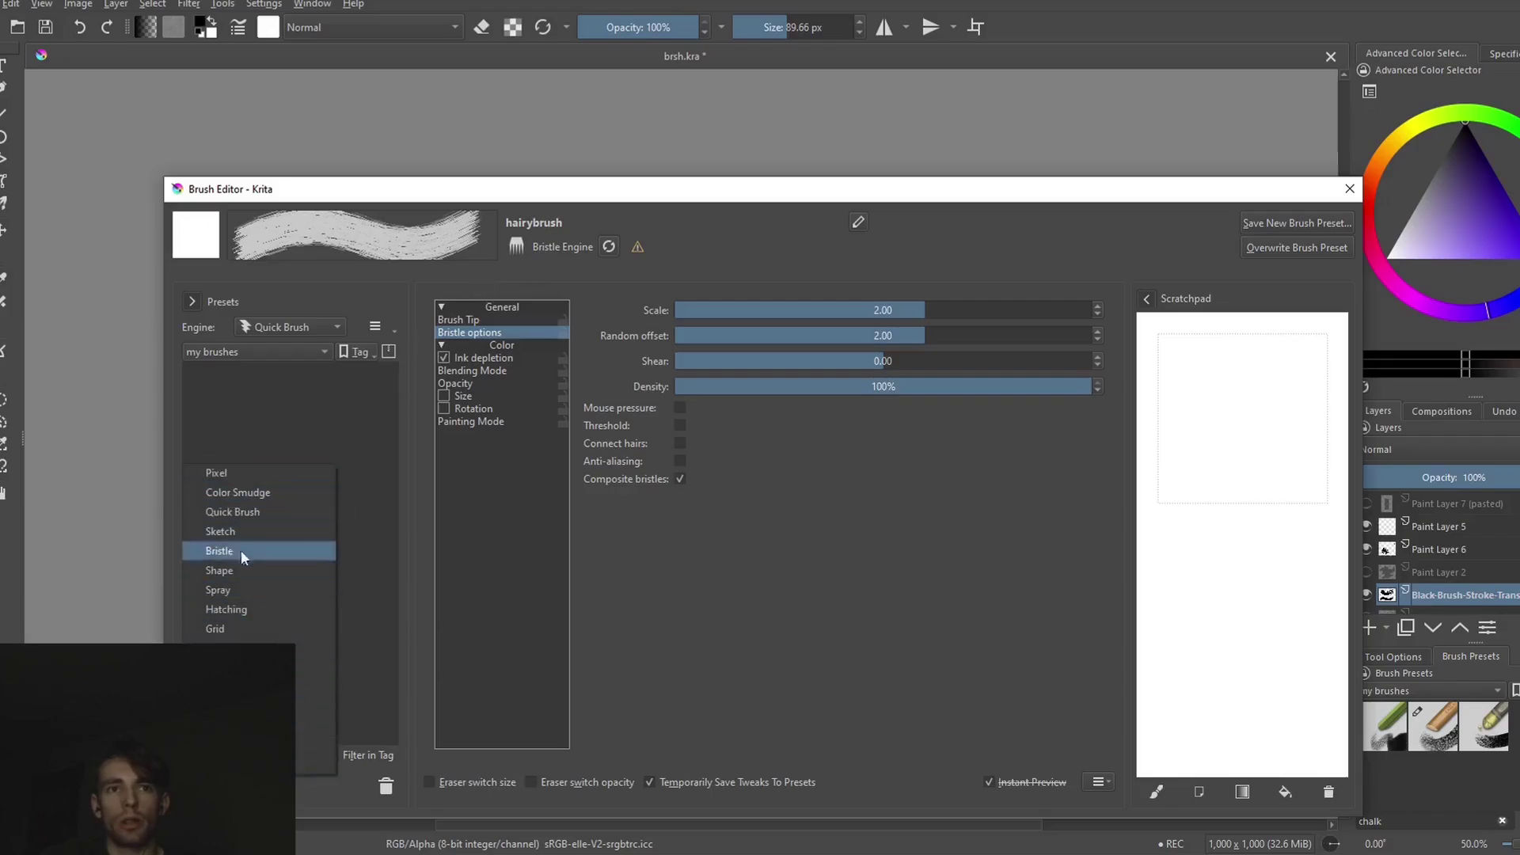
{"action": "left_click", "coordinate": [691, 571]}
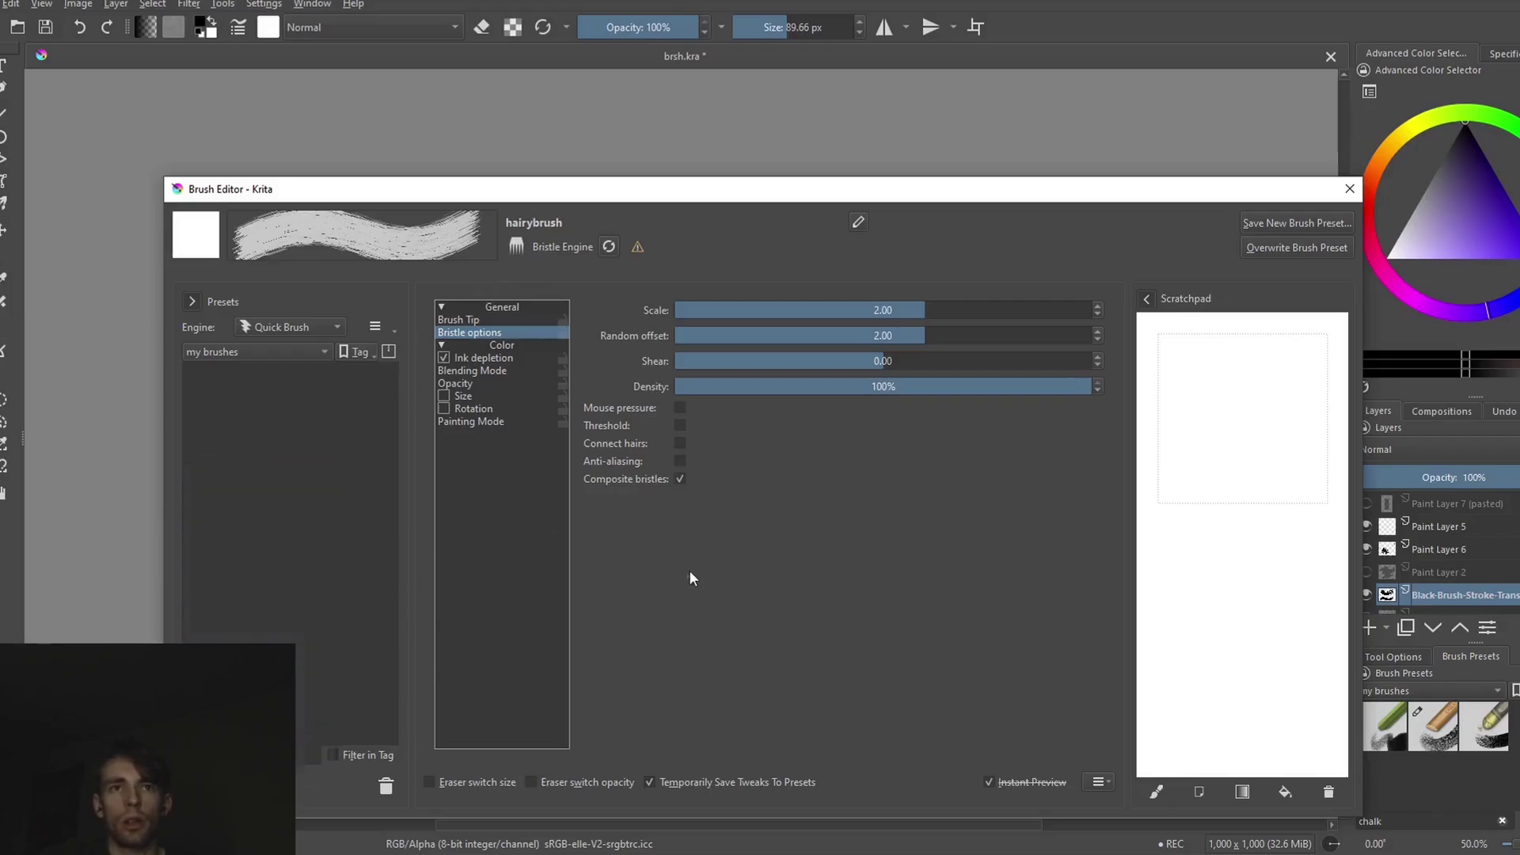
{"action": "left_click", "coordinate": [295, 357]}
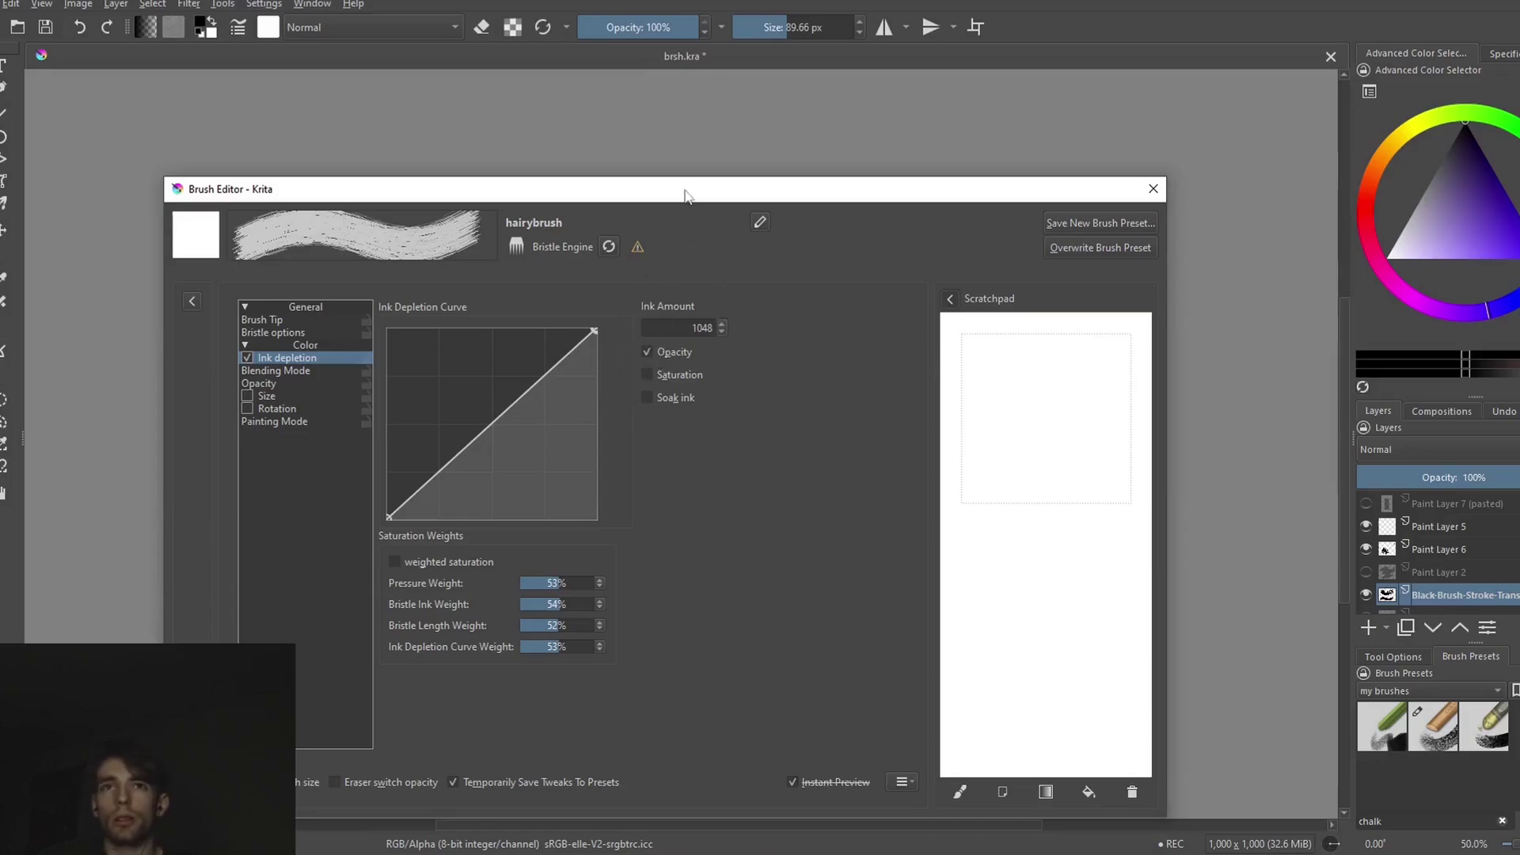
- Move the Brush Editor aside and try, then undo, a test stroke checking ink depletion
{"action": "left_click_drag", "start_coordinate": [685, 196], "coordinate": [668, 619]}
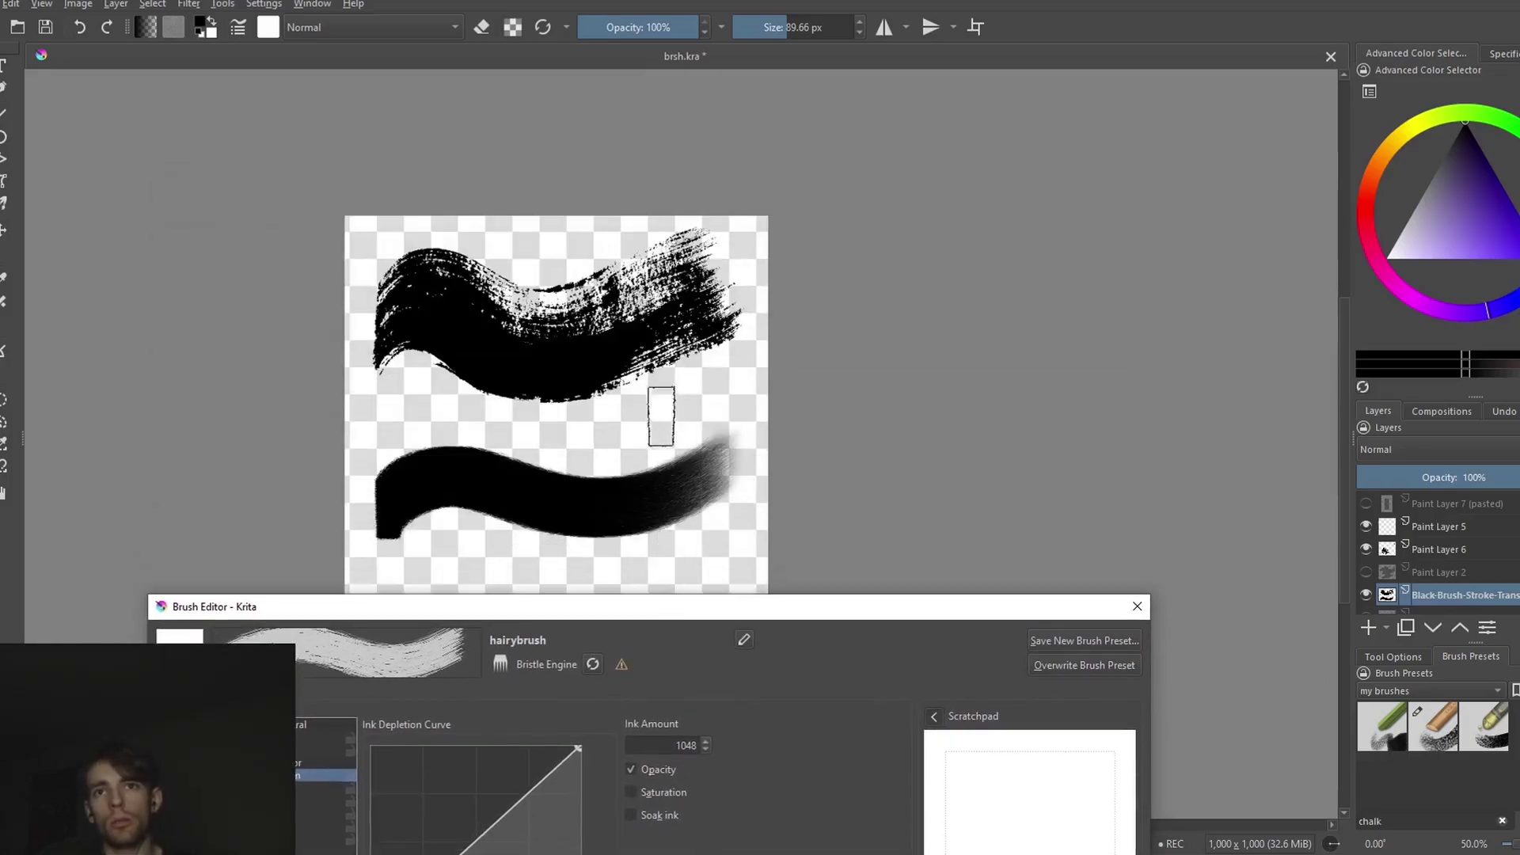
{"action": "mouse_move", "coordinate": [661, 416]}
{"action": "left_mouse_down"}
{"action": "mouse_move", "coordinate": [678, 554]}
{"action": "mouse_move", "coordinate": [723, 423]}
{"action": "left_mouse_up"}
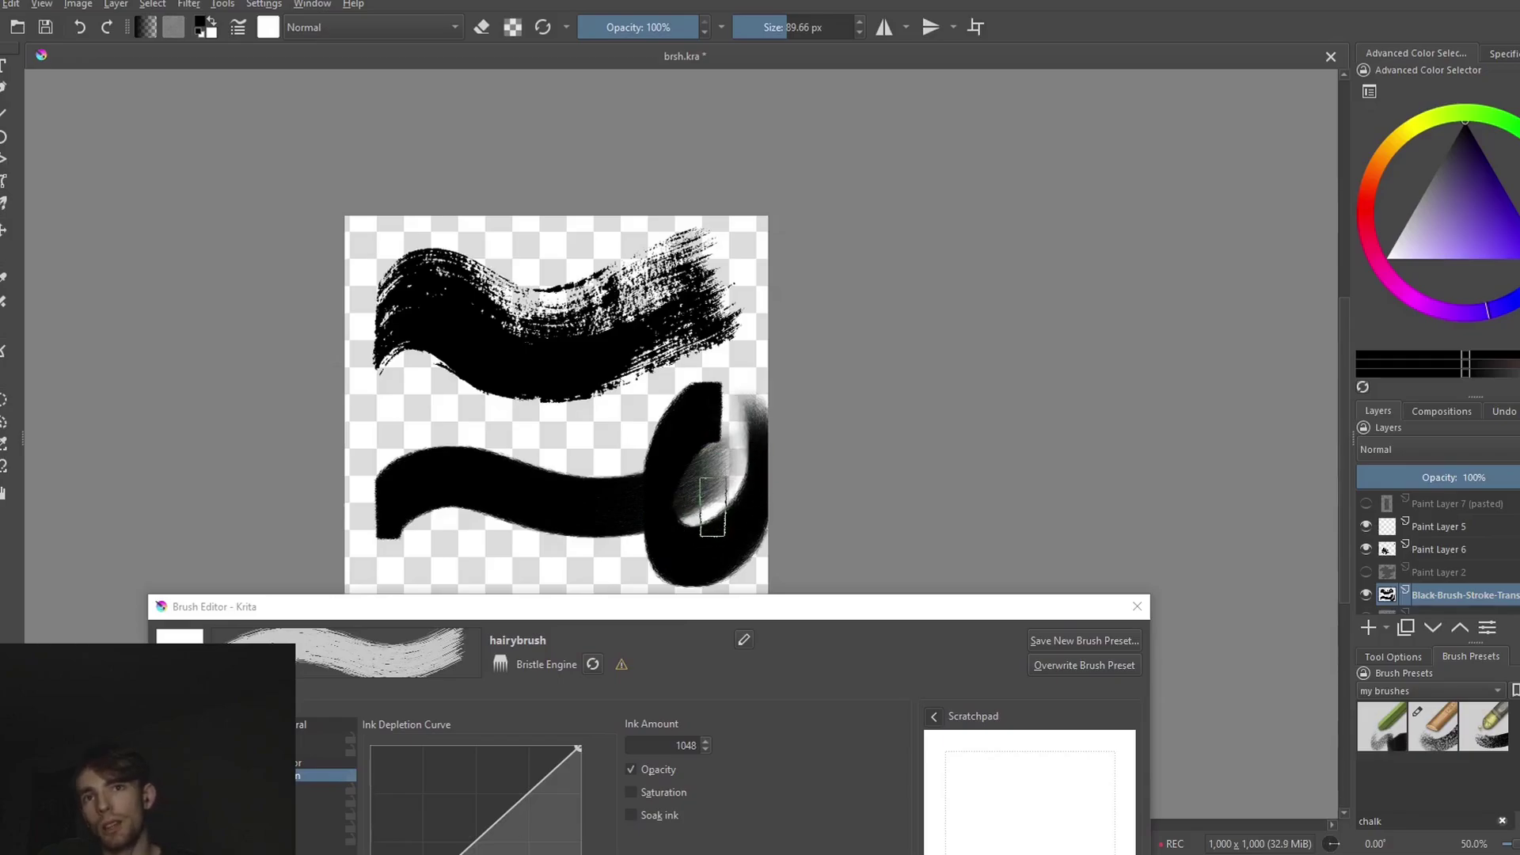
{"action": "key", "text": "ctrl+z"}
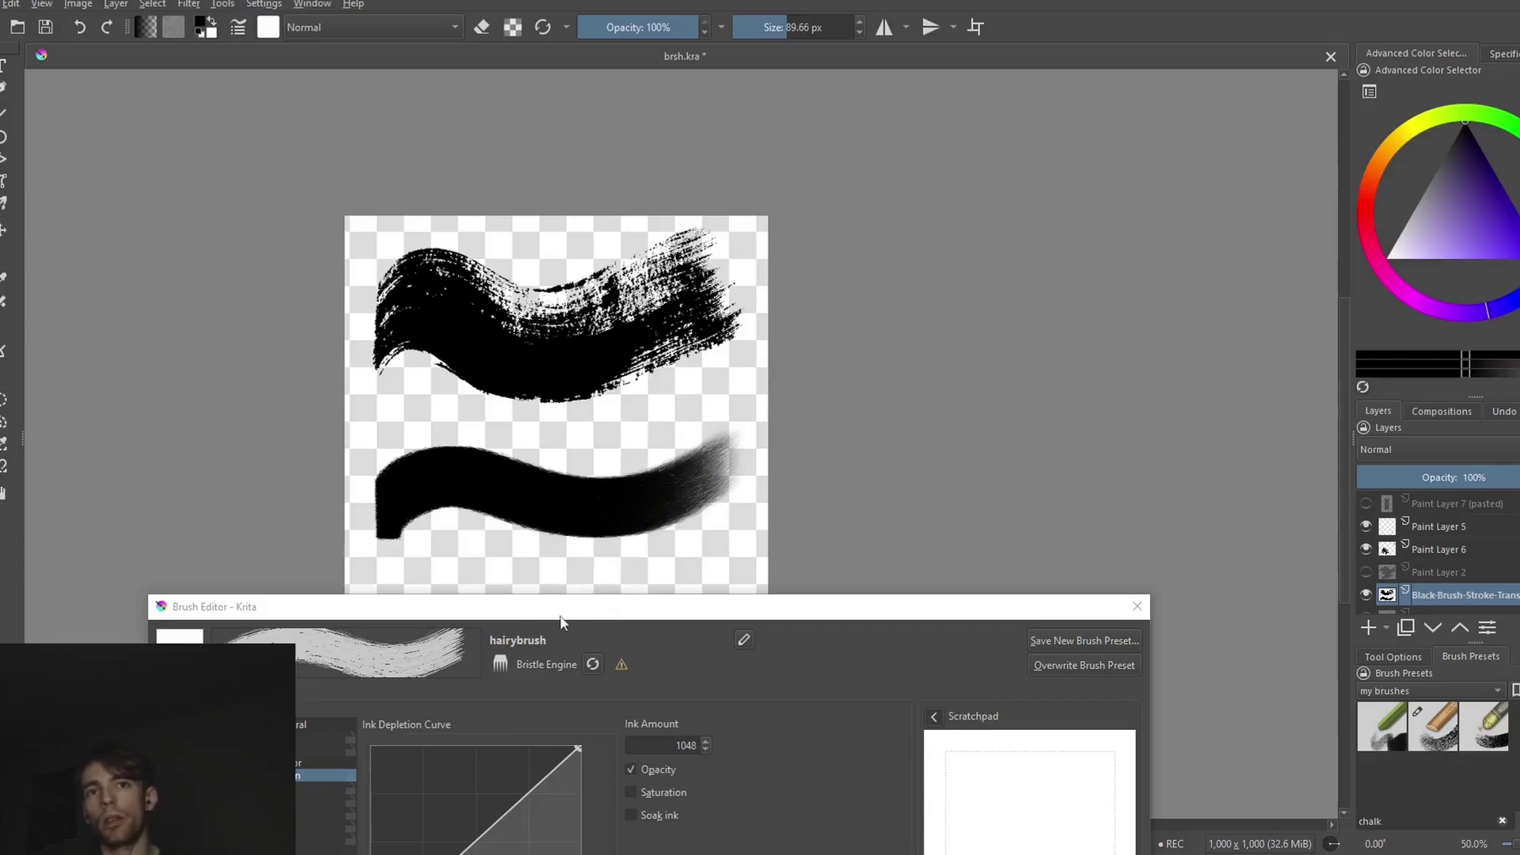
- Show the Size pressure curve and enlarge the brush to 136.31 px on the canvas
{"action": "left_click", "coordinate": [315, 455]}
{"action": "mouse_move", "coordinate": [560, 617]}
{"action": "left_mouse_down"}
{"action": "mouse_move", "coordinate": [621, 256]}
{"action": "mouse_move", "coordinate": [532, 538]}
{"action": "mouse_move", "coordinate": [539, 642]}
{"action": "left_mouse_up"}
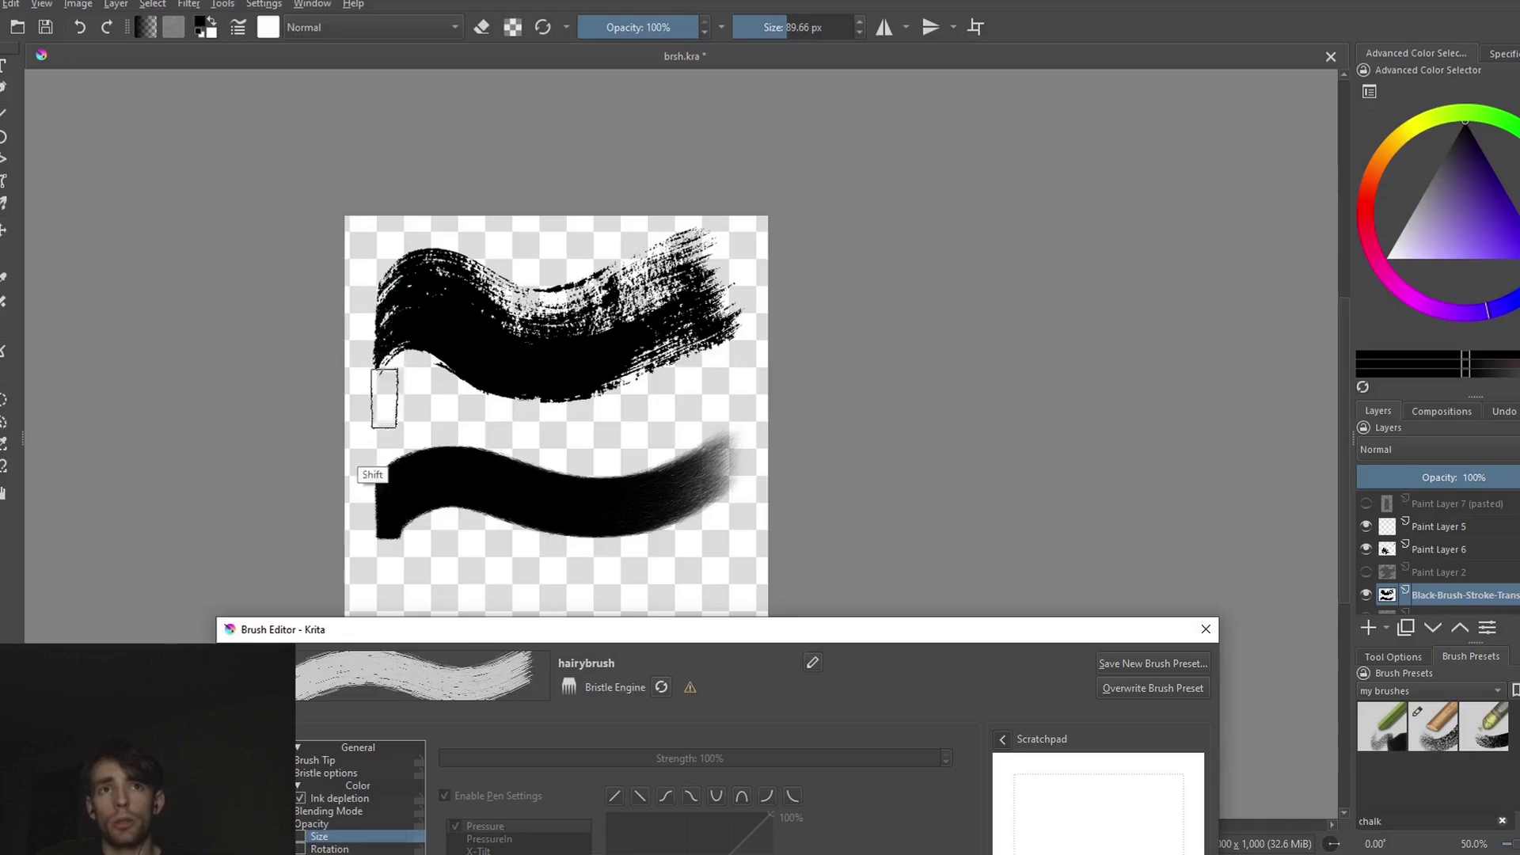
{"action": "mouse_move", "coordinate": [361, 466]}
{"action": "left_mouse_down", "text": "shift"}
{"action": "mouse_move", "coordinate": [468, 388]}
{"action": "mouse_move", "coordinate": [326, 383]}
{"action": "mouse_move", "coordinate": [491, 337]}
{"action": "mouse_move", "coordinate": [736, 340]}
{"action": "left_mouse_up", "text": "shift"}
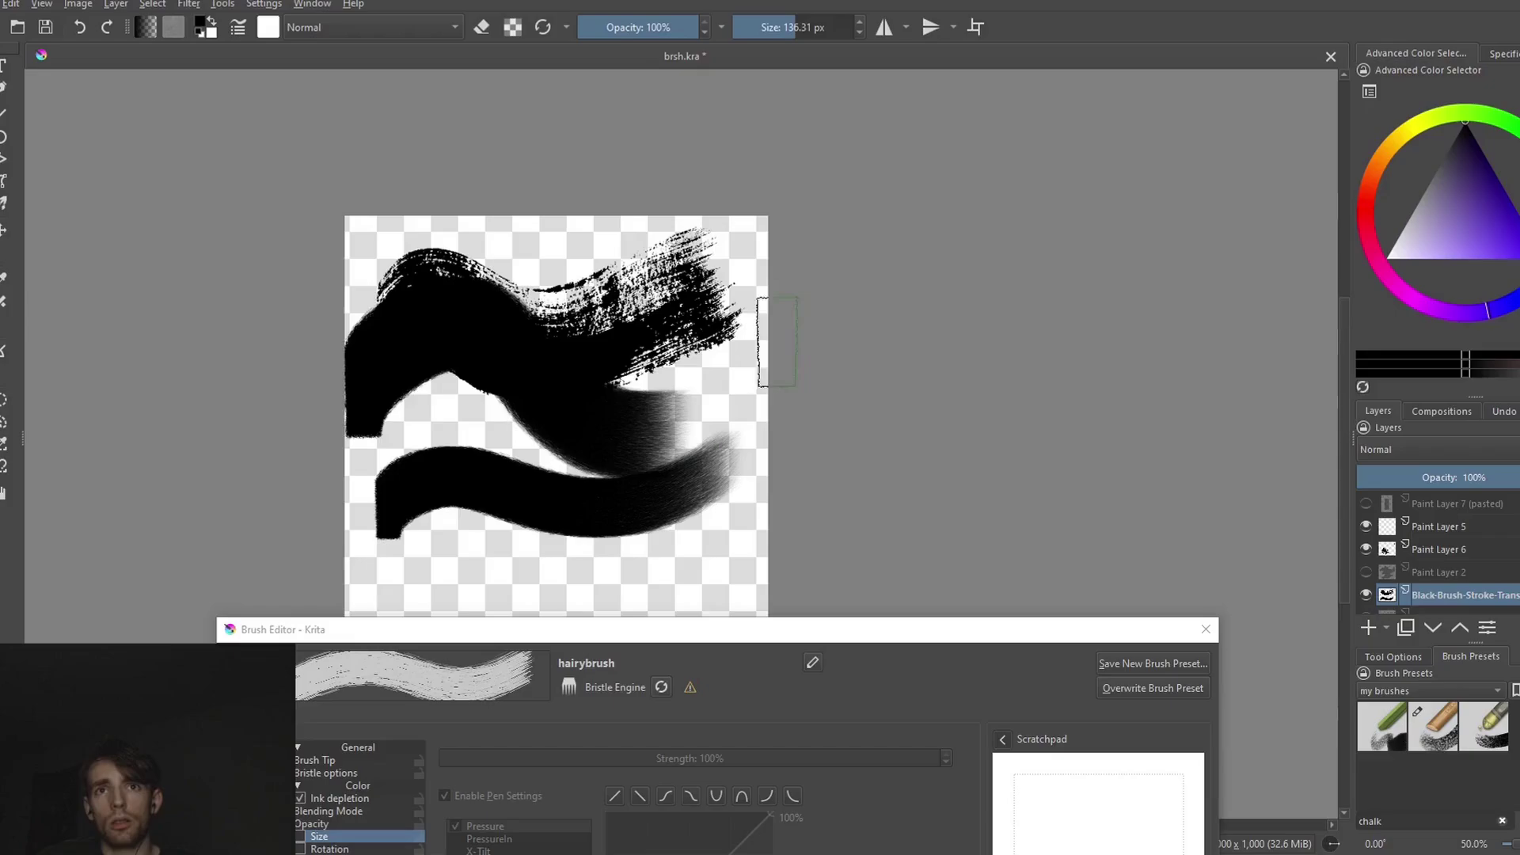
{"action": "key", "text": "ctrl+z"}
- Return to Bristle options, zoom in on the stroke tail, and resize the brush to 56.70 px
{"action": "left_click_drag", "start_coordinate": [644, 636], "coordinate": [632, 249]}
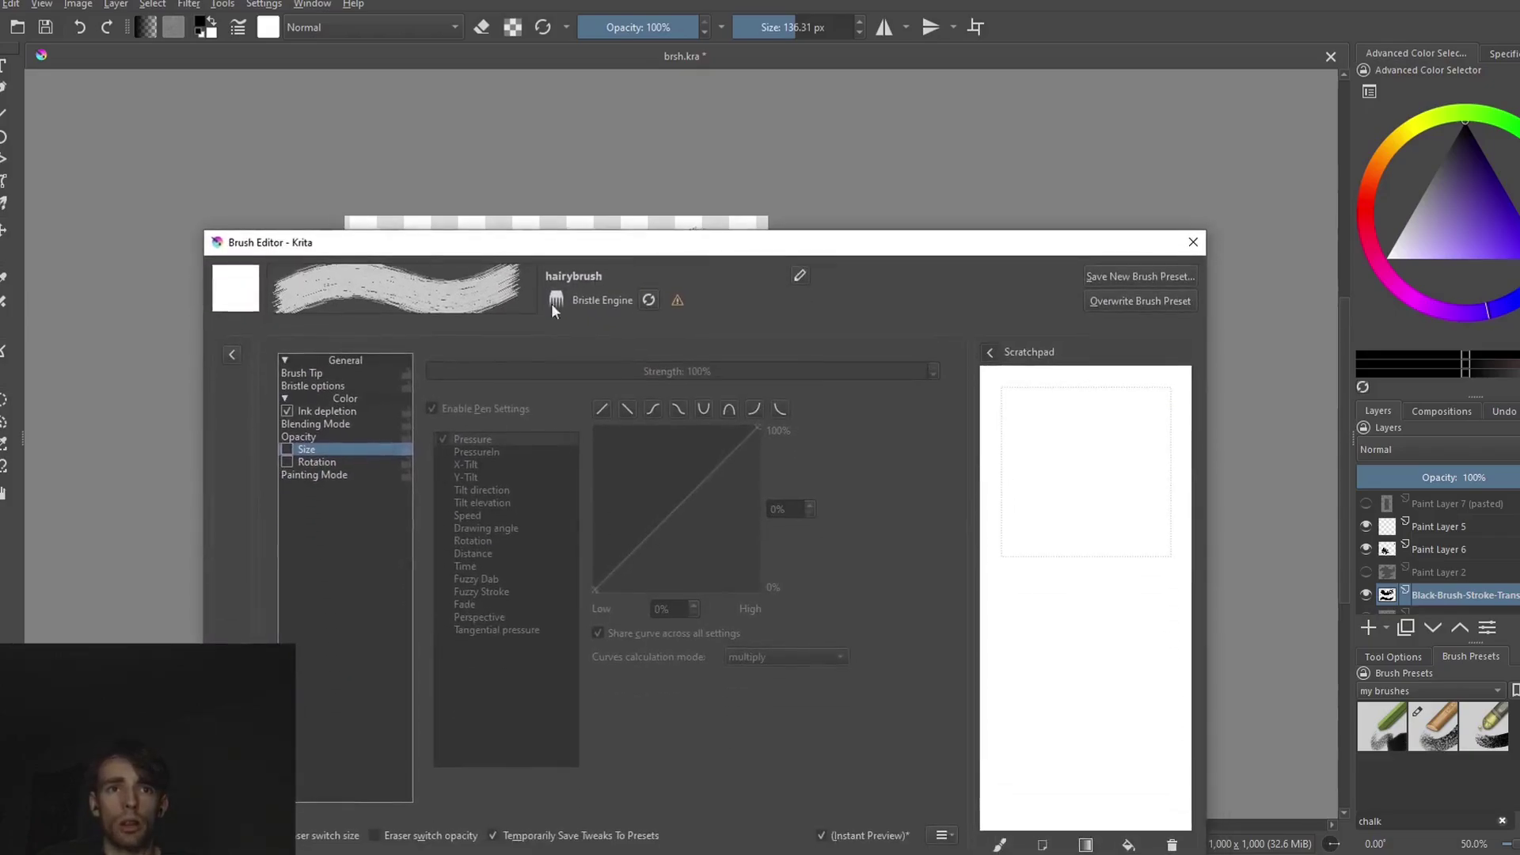
{"action": "left_click", "coordinate": [326, 436]}
{"action": "left_click", "coordinate": [328, 387]}
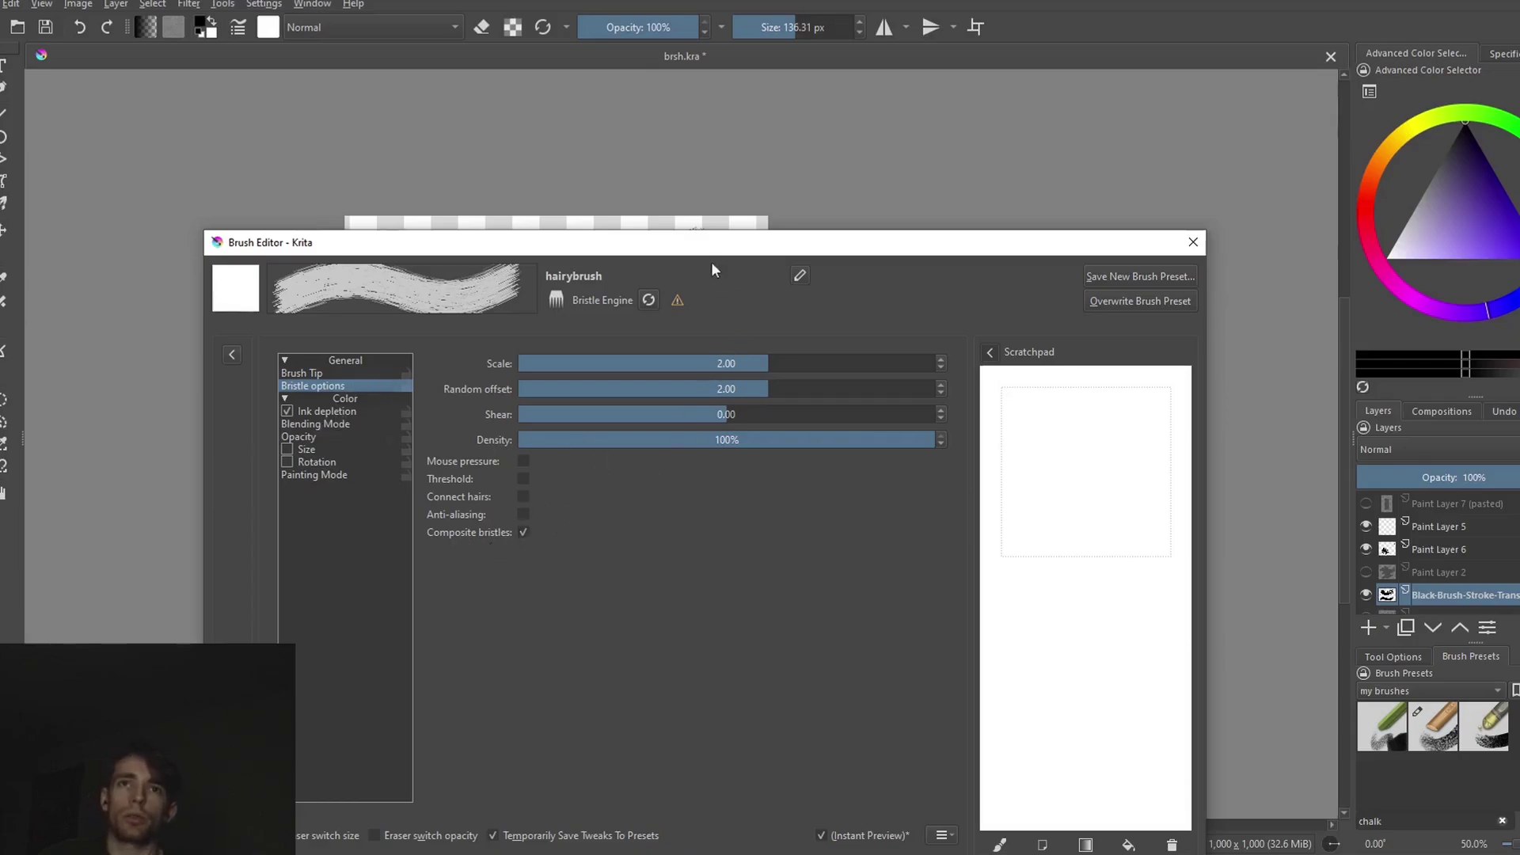
{"action": "left_click_drag", "start_coordinate": [711, 246], "coordinate": [627, 680]}
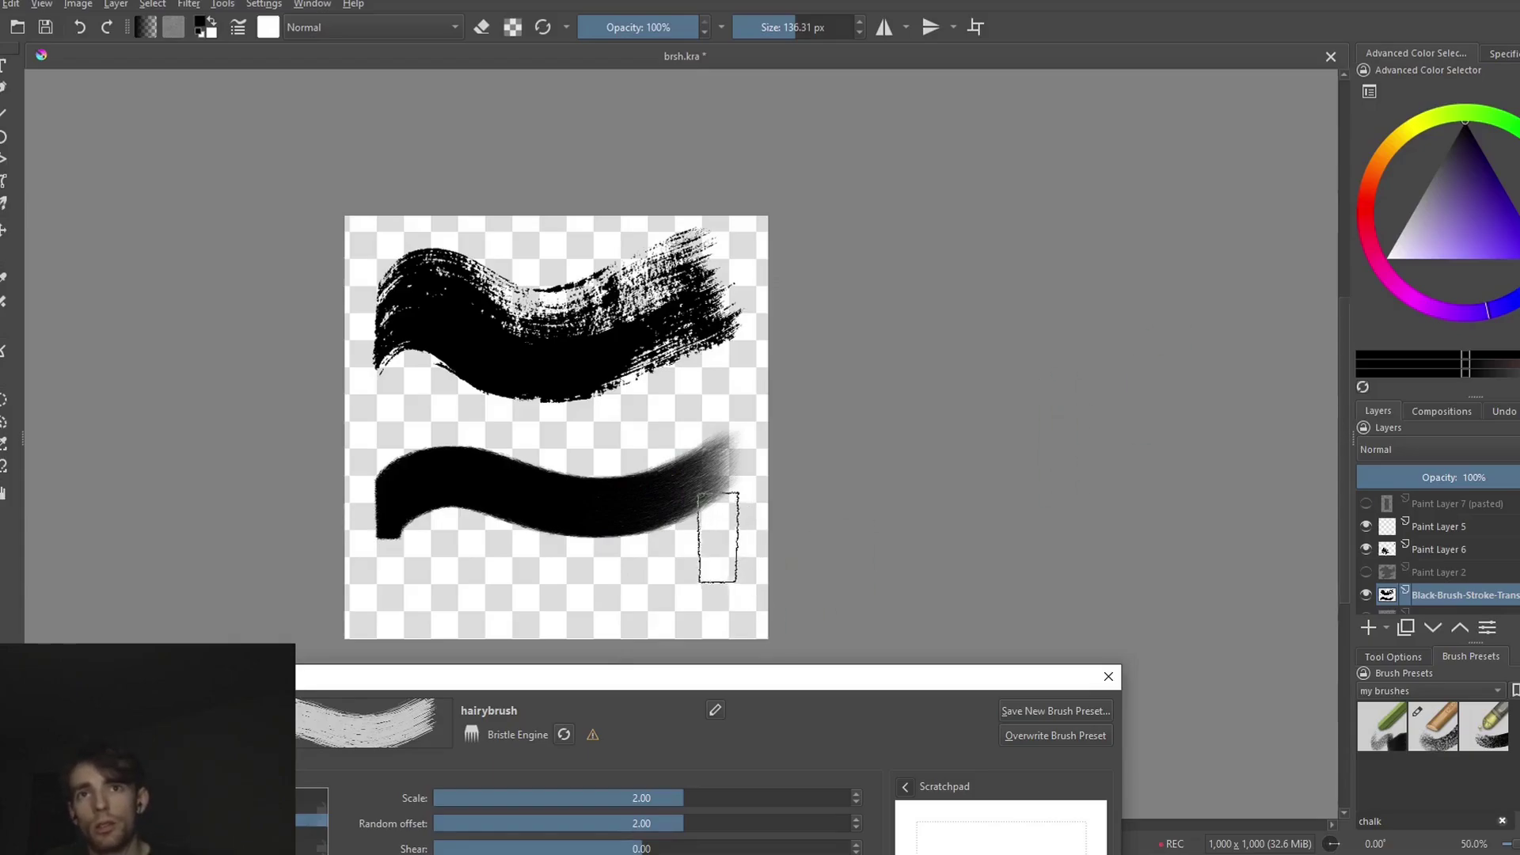
{"action": "scroll", "coordinate": [716, 537], "scroll_direction": "up", "scroll_amount": 4}
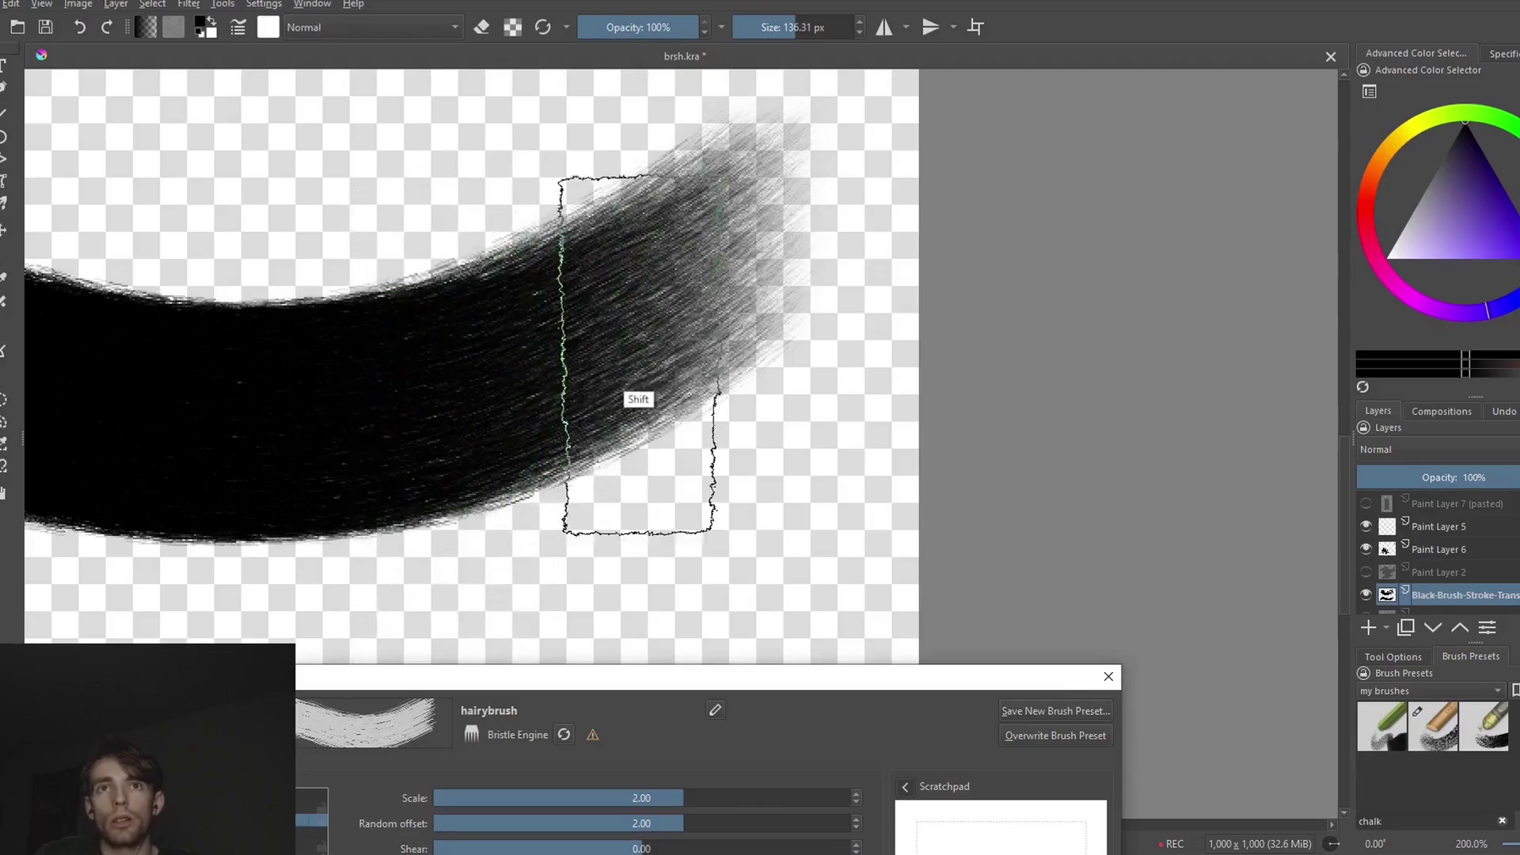
{"action": "mouse_move", "coordinate": [634, 356]}
{"action": "left_mouse_down"}
{"action": "mouse_move", "coordinate": [428, 427]}
{"action": "mouse_move", "coordinate": [496, 453]}
{"action": "left_mouse_up"}
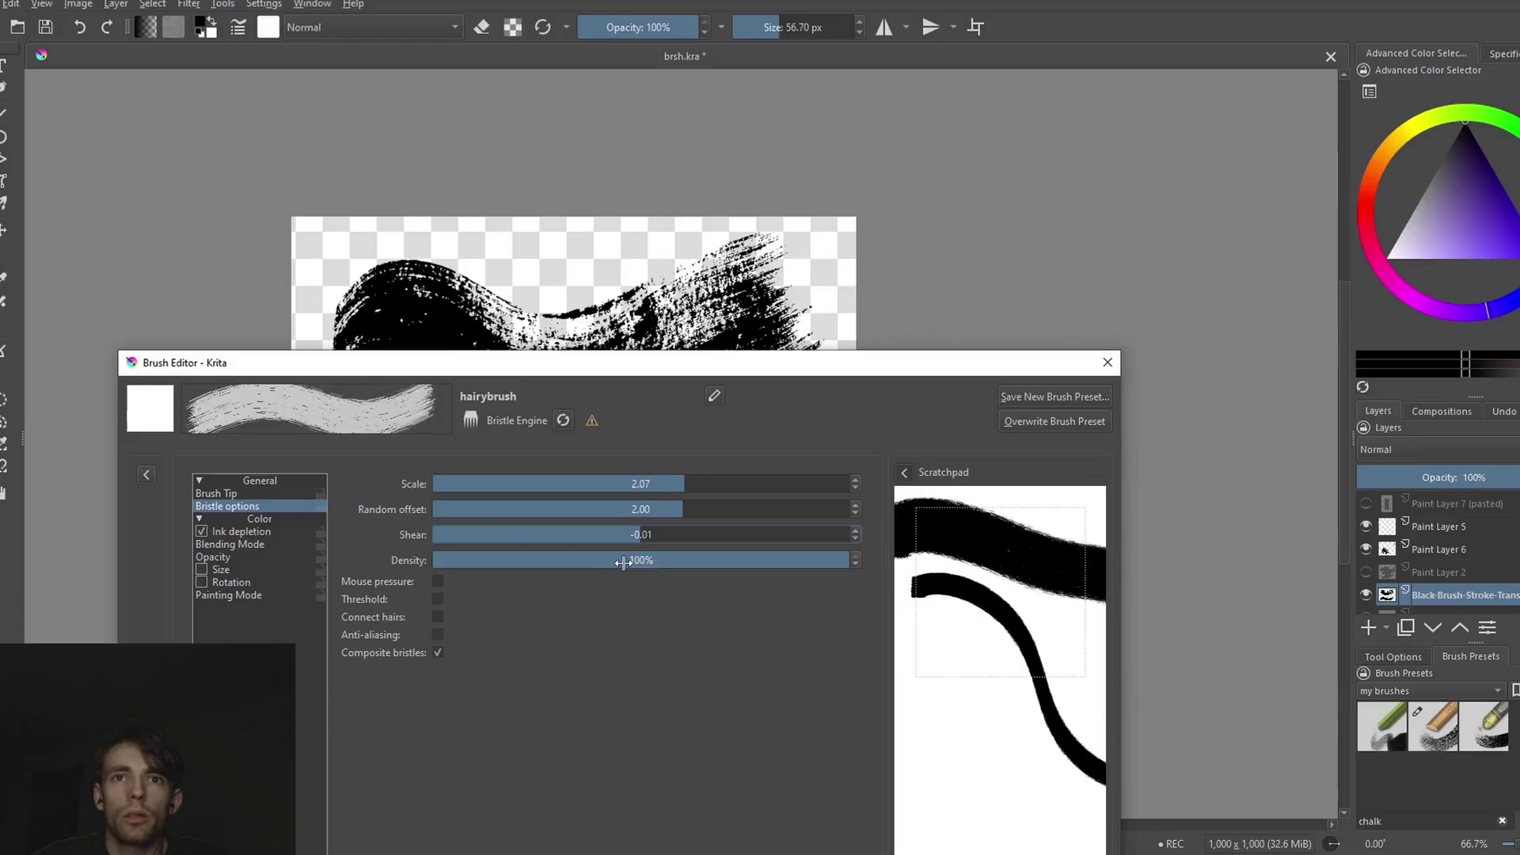
- Lower bristle density to 57% and paint test strokes on a cleared scratchpad
{"action": "left_click", "coordinate": [625, 561]}
{"action": "left_click", "coordinate": [671, 559]}
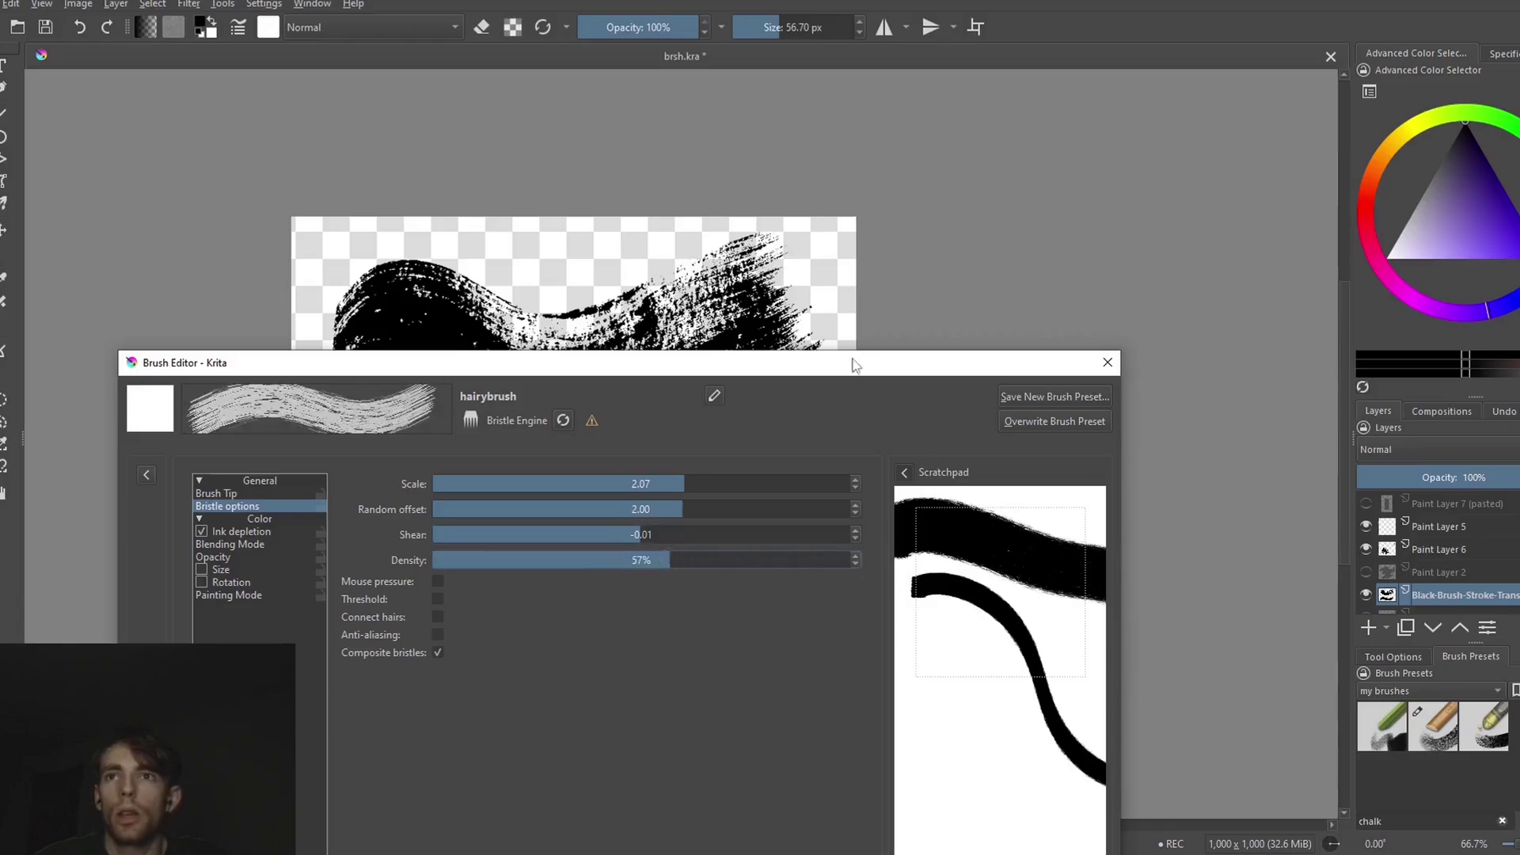
{"action": "mouse_move", "coordinate": [855, 364]}
{"action": "left_mouse_down"}
{"action": "mouse_move", "coordinate": [847, 263]}
{"action": "mouse_move", "coordinate": [800, 110]}
{"action": "left_mouse_up"}
{"action": "left_click", "coordinate": [1040, 706]}
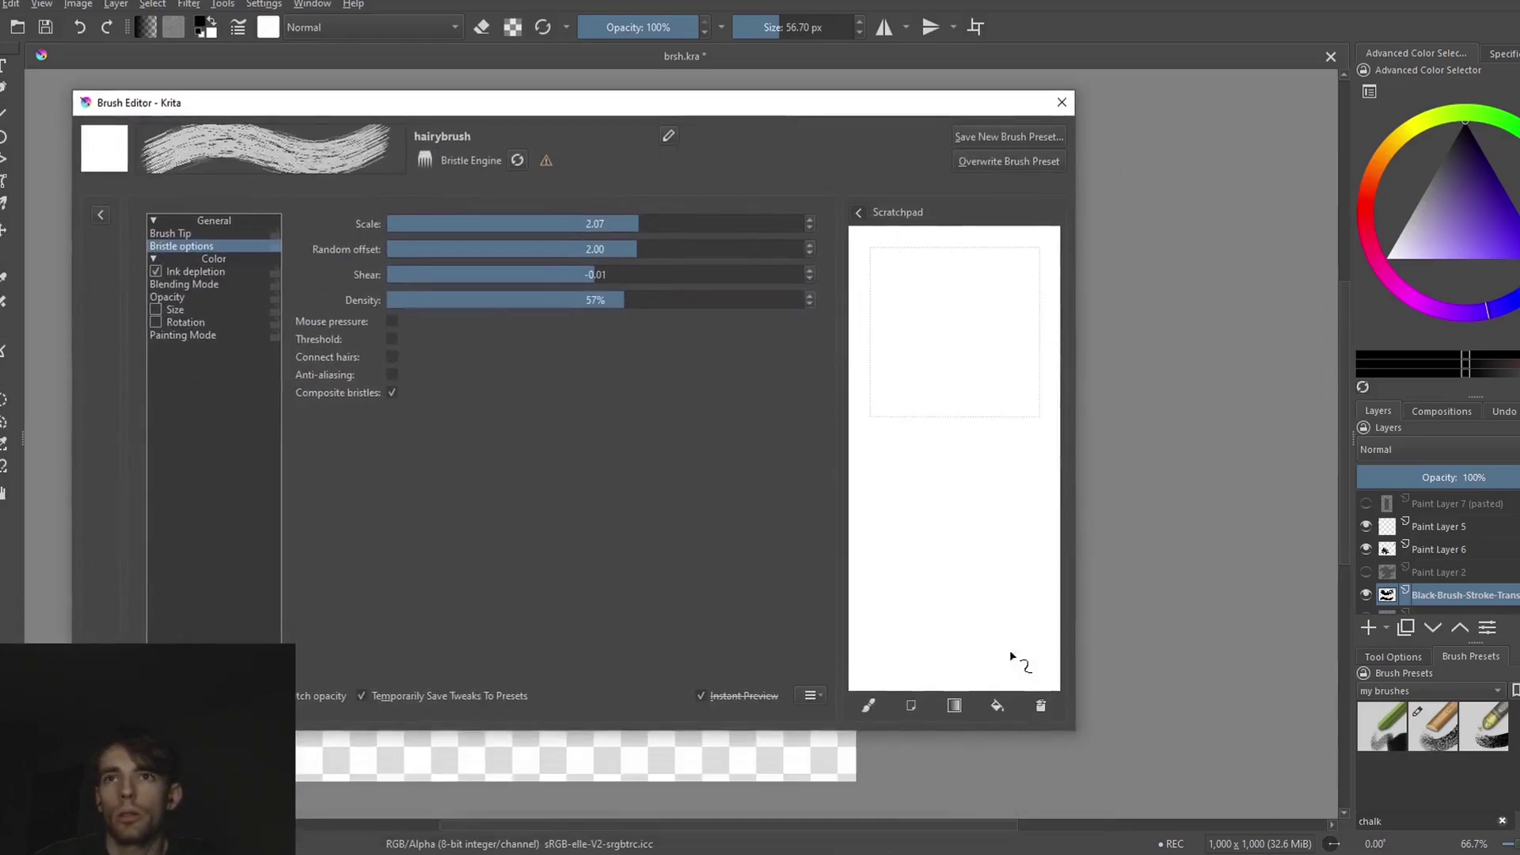
{"action": "left_click_drag", "start_coordinate": [857, 438], "coordinate": [1057, 341]}
{"action": "left_click_drag", "start_coordinate": [878, 345], "coordinate": [1004, 269]}
- Drop the bristle density to 43%, test diagonal and curling strokes, and clear the scratchpad
{"action": "left_click", "coordinate": [564, 300]}
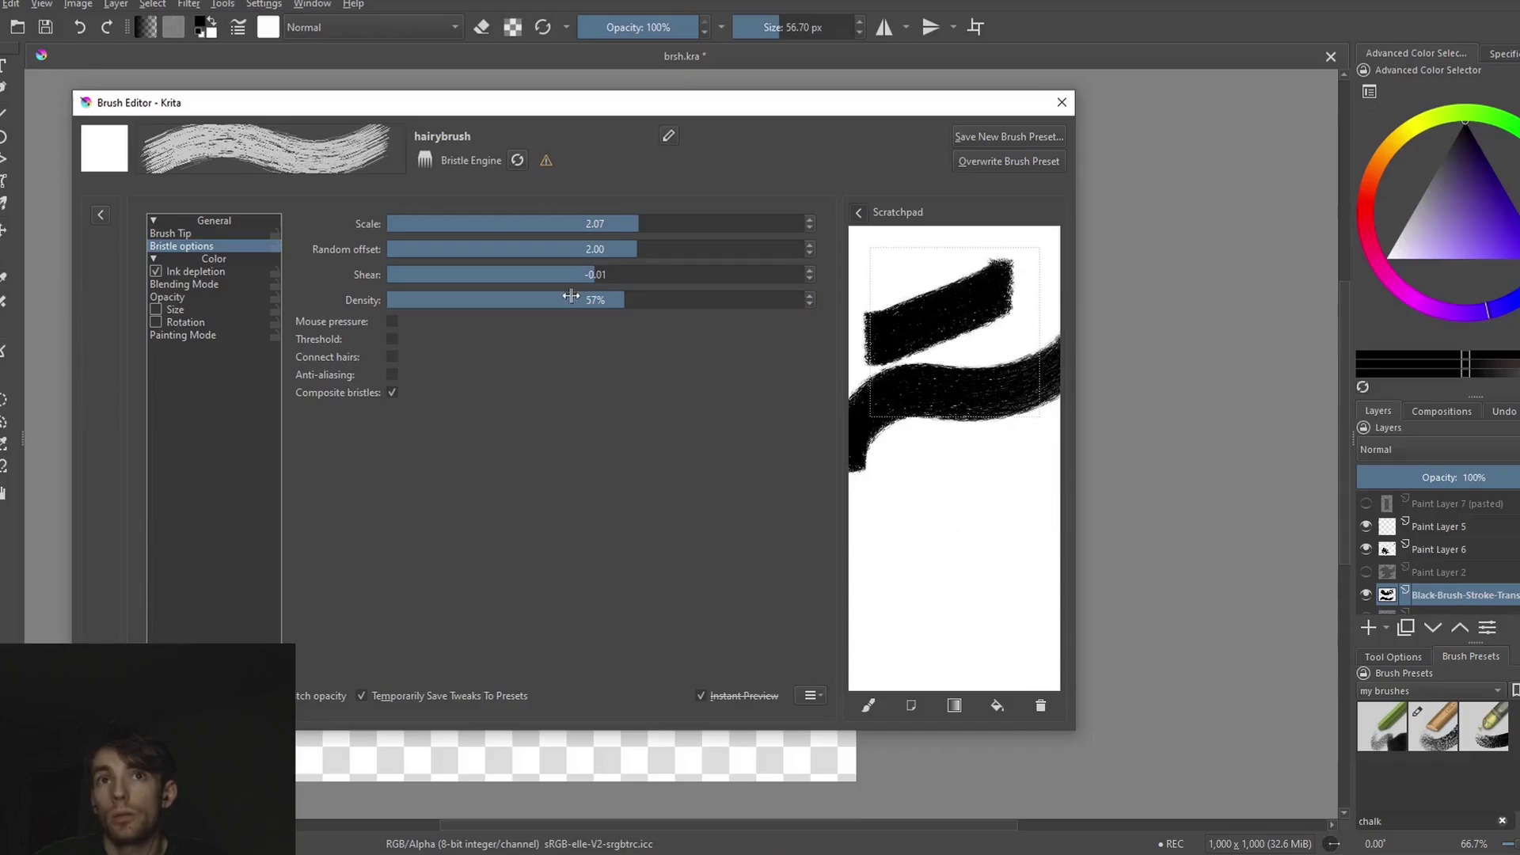
{"action": "left_click_drag", "start_coordinate": [885, 582], "coordinate": [1059, 455]}
{"action": "left_click_drag", "start_coordinate": [869, 507], "coordinate": [1045, 396]}
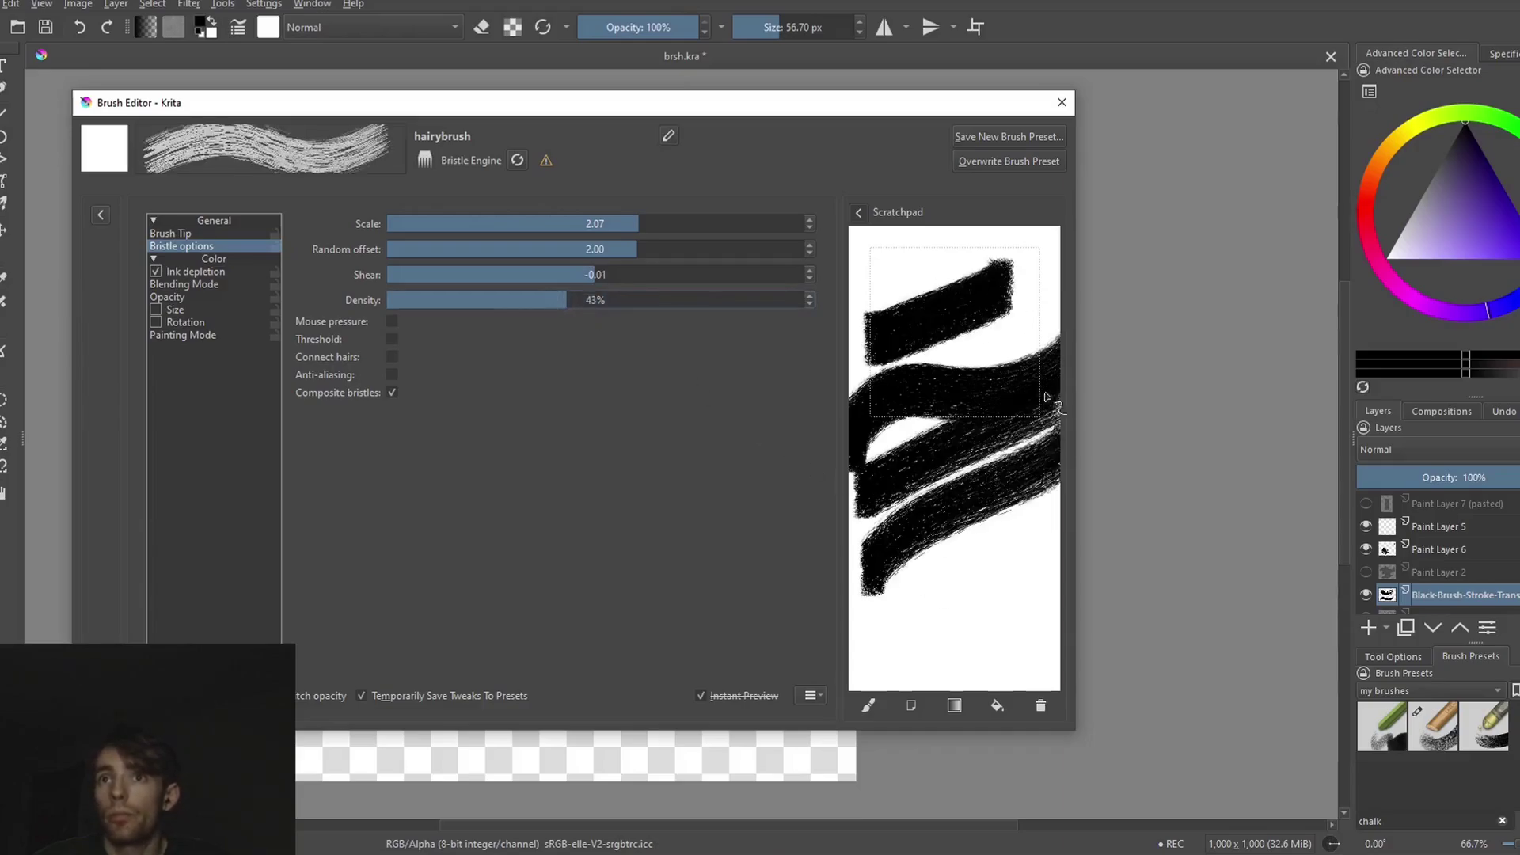
{"action": "left_click_drag", "start_coordinate": [874, 579], "coordinate": [1074, 532]}
{"action": "left_click", "coordinate": [1039, 704]}
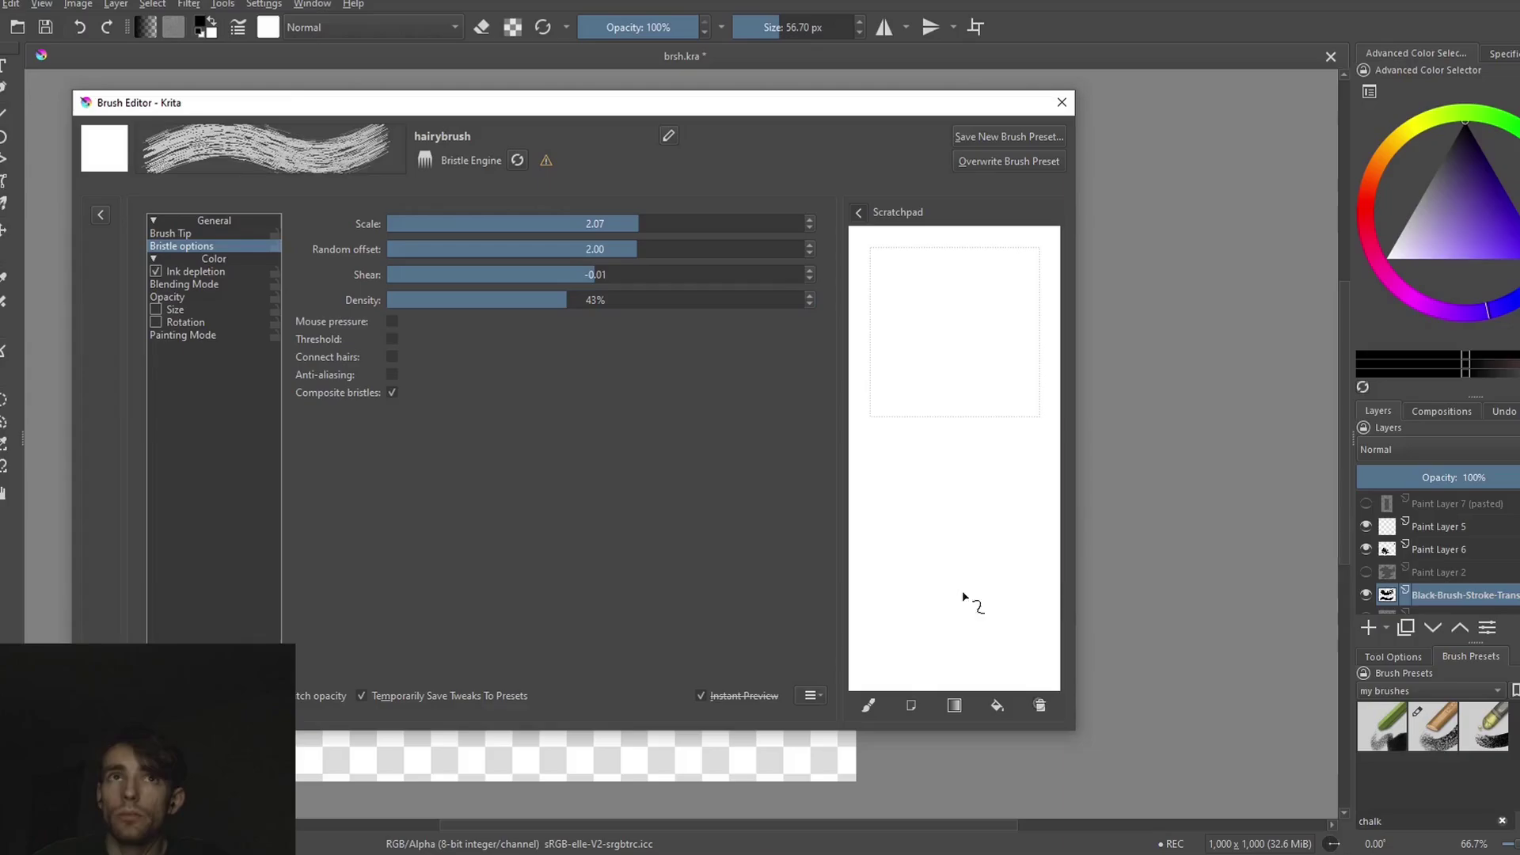
{"action": "left_click_drag", "start_coordinate": [900, 353], "coordinate": [1057, 369]}
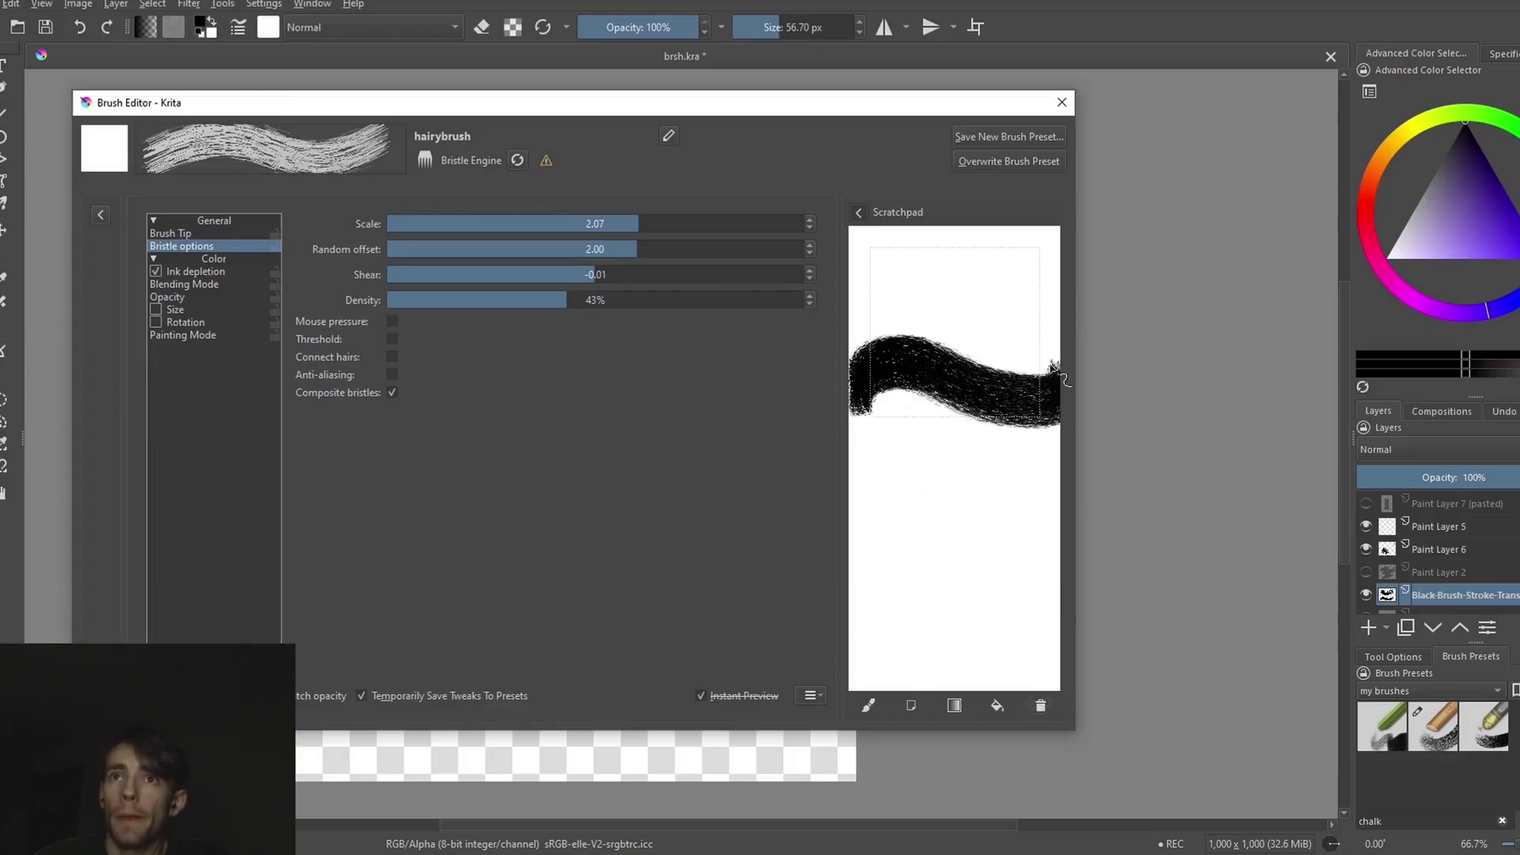
{"action": "left_click_drag", "start_coordinate": [874, 502], "coordinate": [1012, 614]}
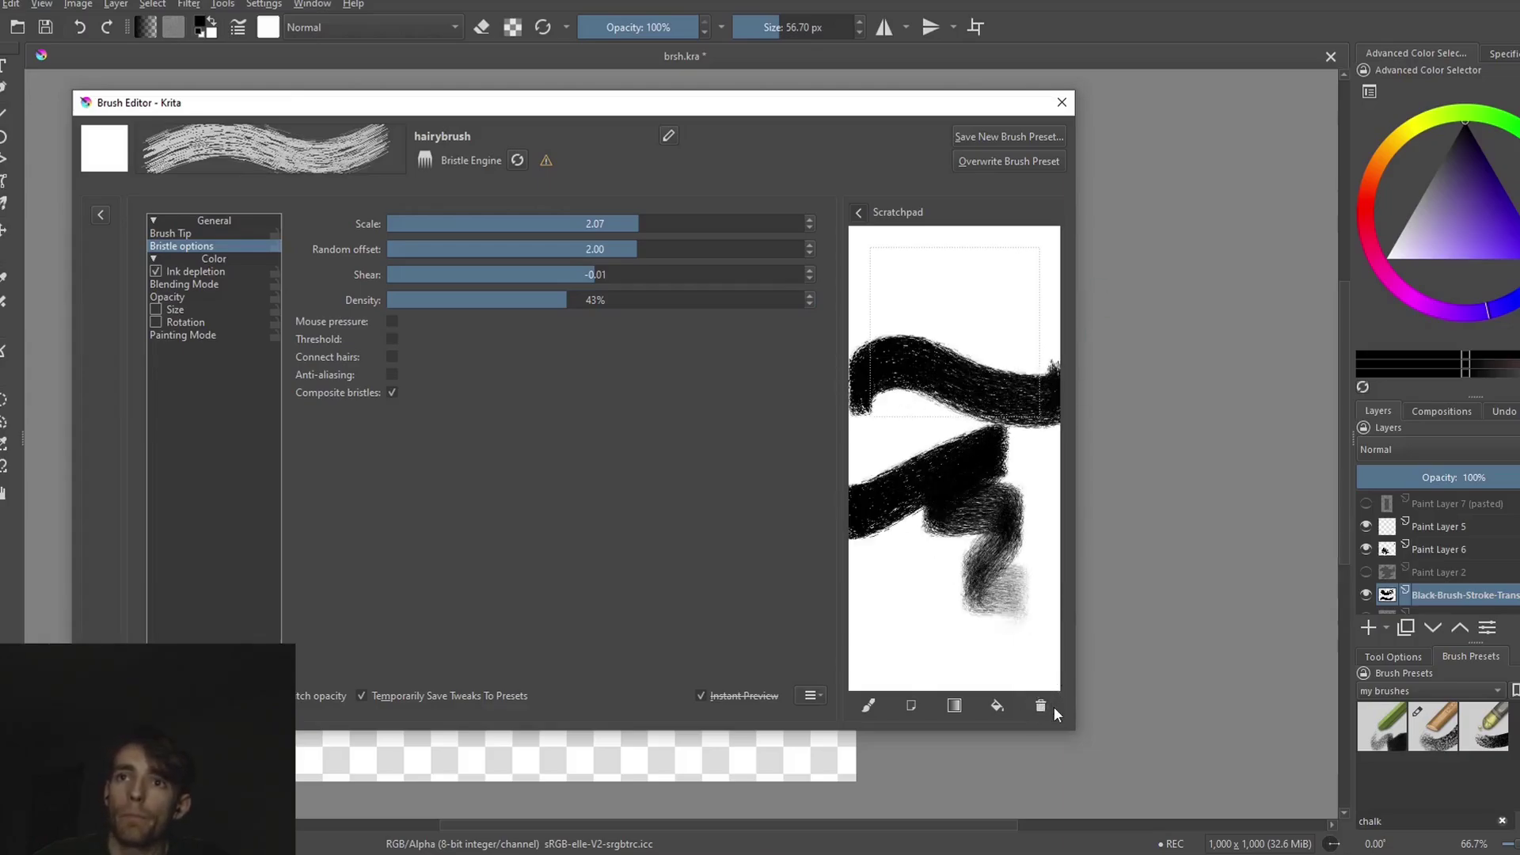
{"action": "left_click", "coordinate": [1040, 705]}
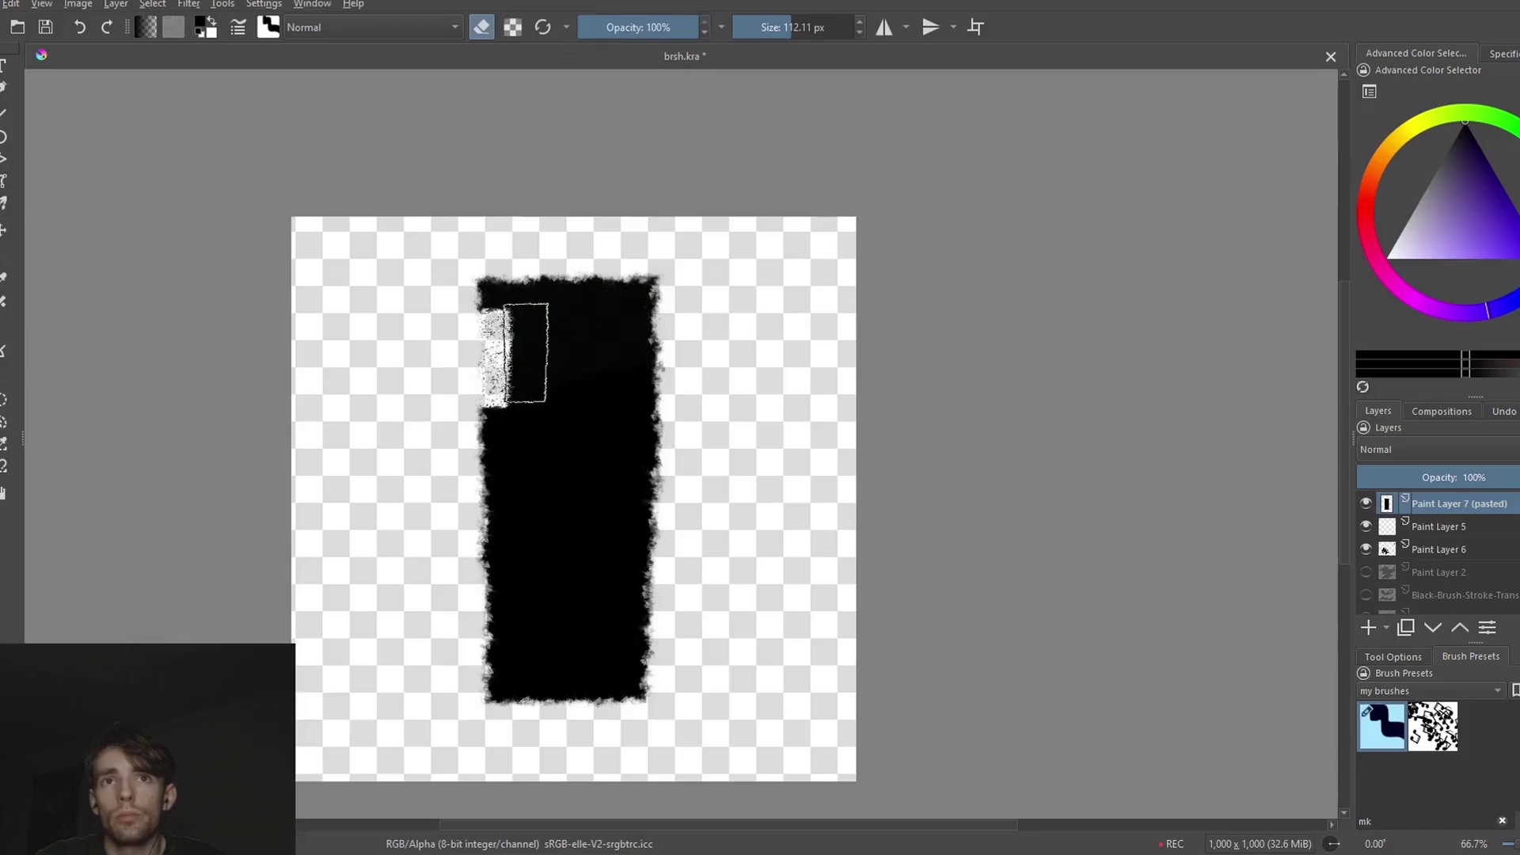
- Try eraser dabs at about 652 px over the black rectangle, undoing each attempt
{"action": "left_click_drag", "start_coordinate": [526, 354], "coordinate": [632, 365]}
{"action": "key", "text": "ctrl+z"}
{"action": "left_click_drag", "start_coordinate": [356, 425], "coordinate": [780, 342], "text": "shift"}
{"action": "mouse_move", "coordinate": [592, 412]}
{"action": "left_mouse_down"}
{"action": "mouse_move", "coordinate": [580, 464]}
{"action": "mouse_move", "coordinate": [567, 455]}
{"action": "left_mouse_up"}
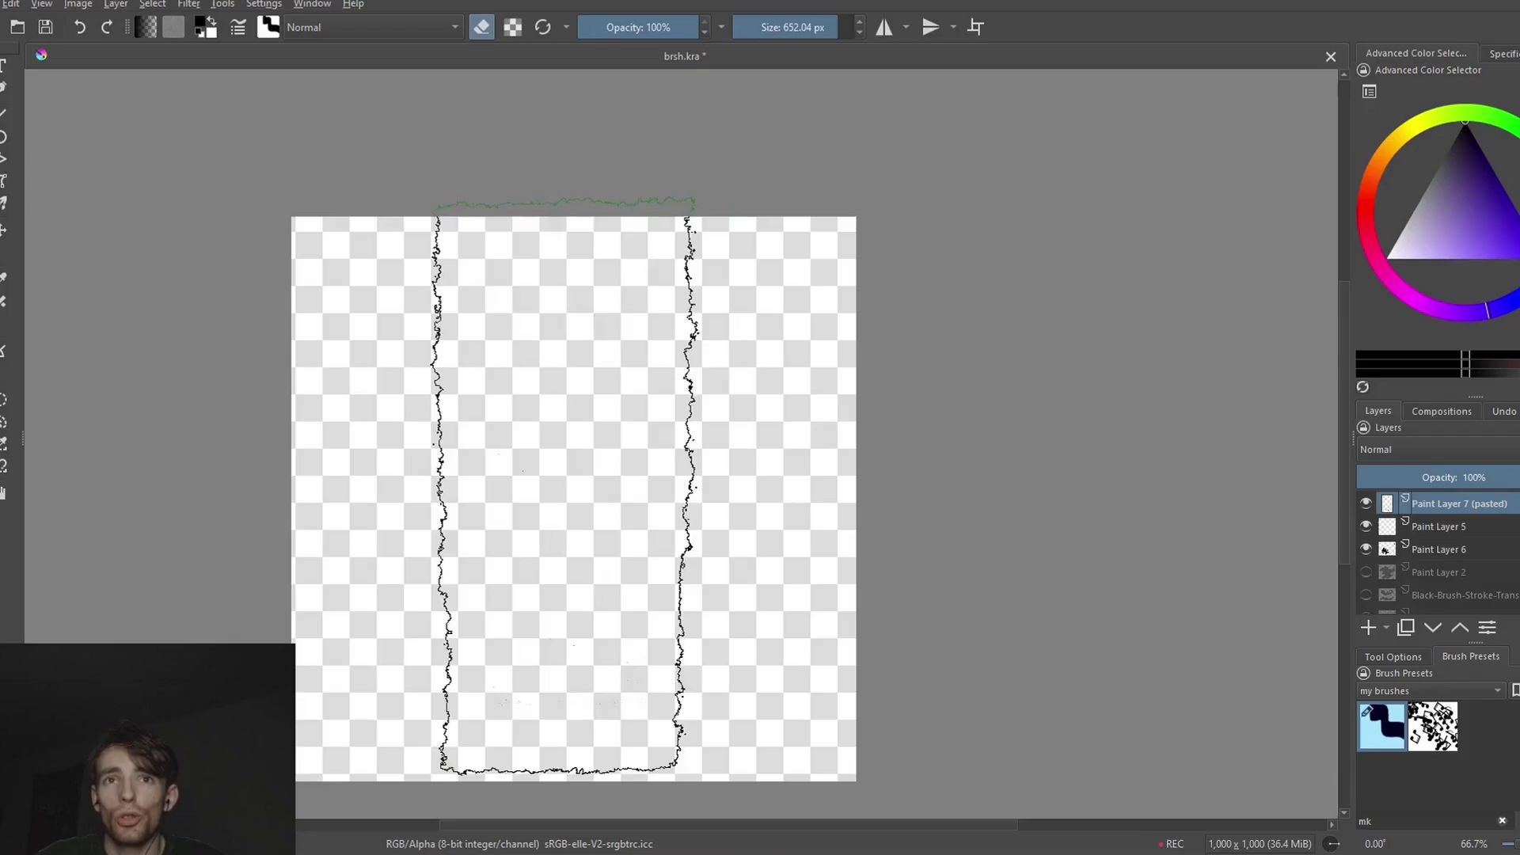
{"action": "key", "text": "ctrl+z"}
{"action": "key", "text": "ctrl+z"}
{"action": "mouse_move", "coordinate": [565, 466]}
{"action": "left_mouse_down"}
{"action": "mouse_move", "coordinate": [567, 509]}
{"action": "mouse_move", "coordinate": [536, 574]}
{"action": "left_mouse_up"}
{"action": "key", "text": "ctrl+z"}
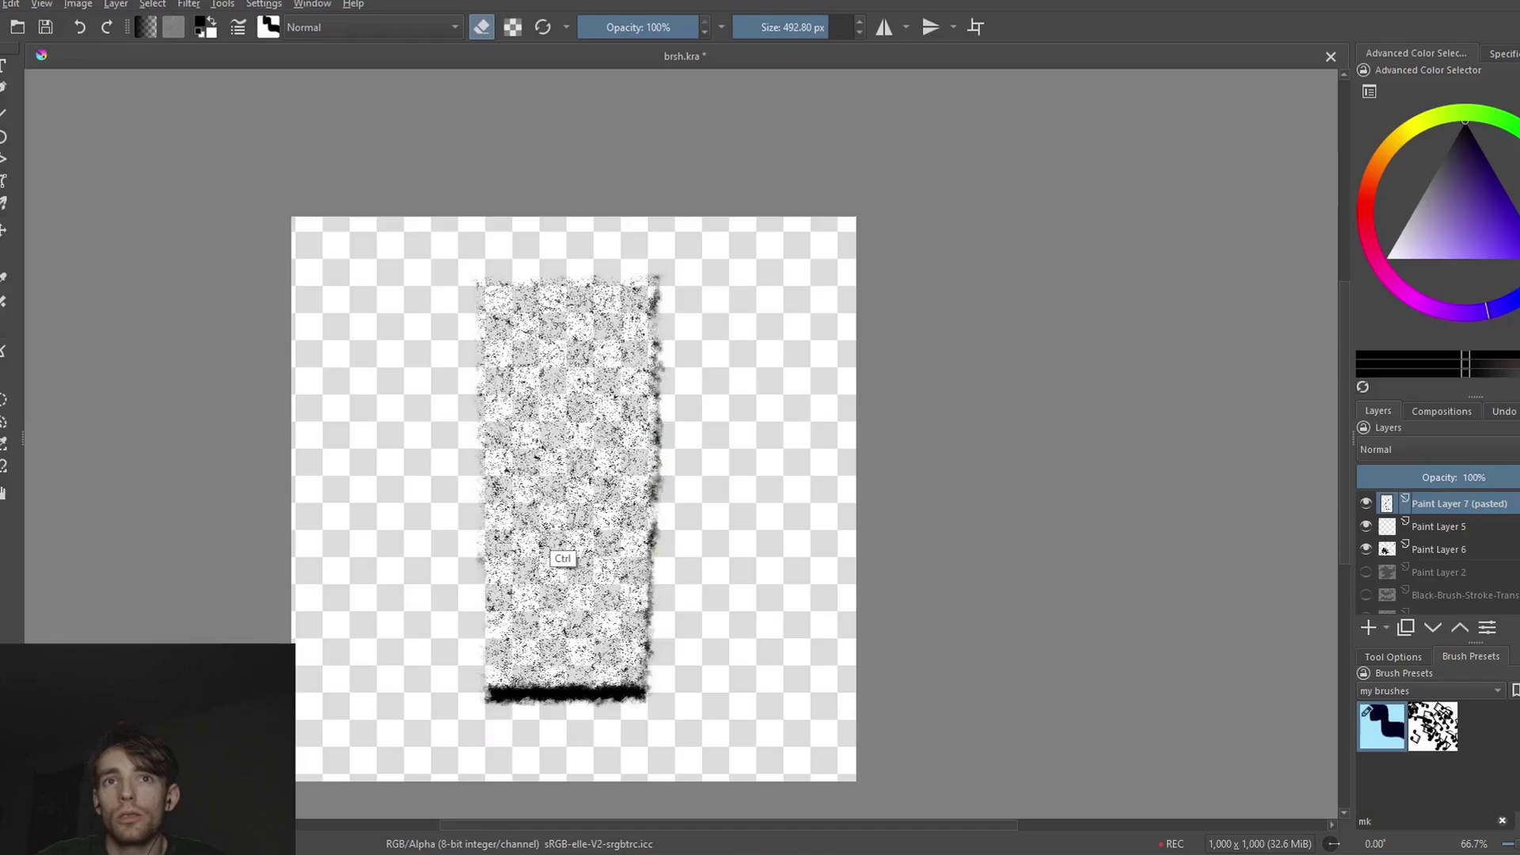
{"action": "key", "text": "ctrl+z"}
{"action": "left_click", "coordinate": [568, 488]}
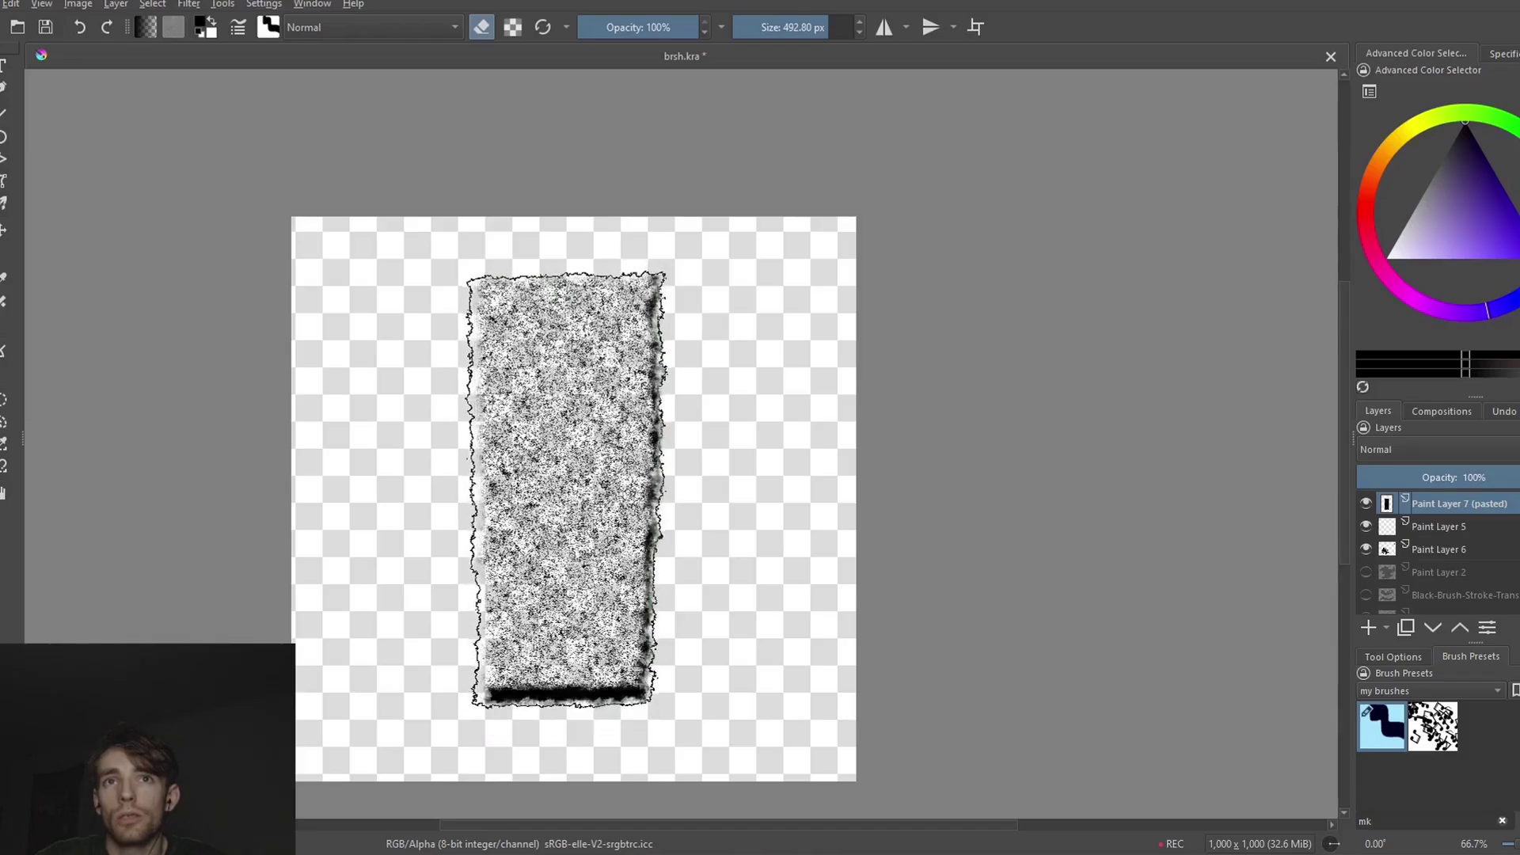
{"action": "key", "text": "ctrl+z"}
{"action": "key", "text": "bracketright"}
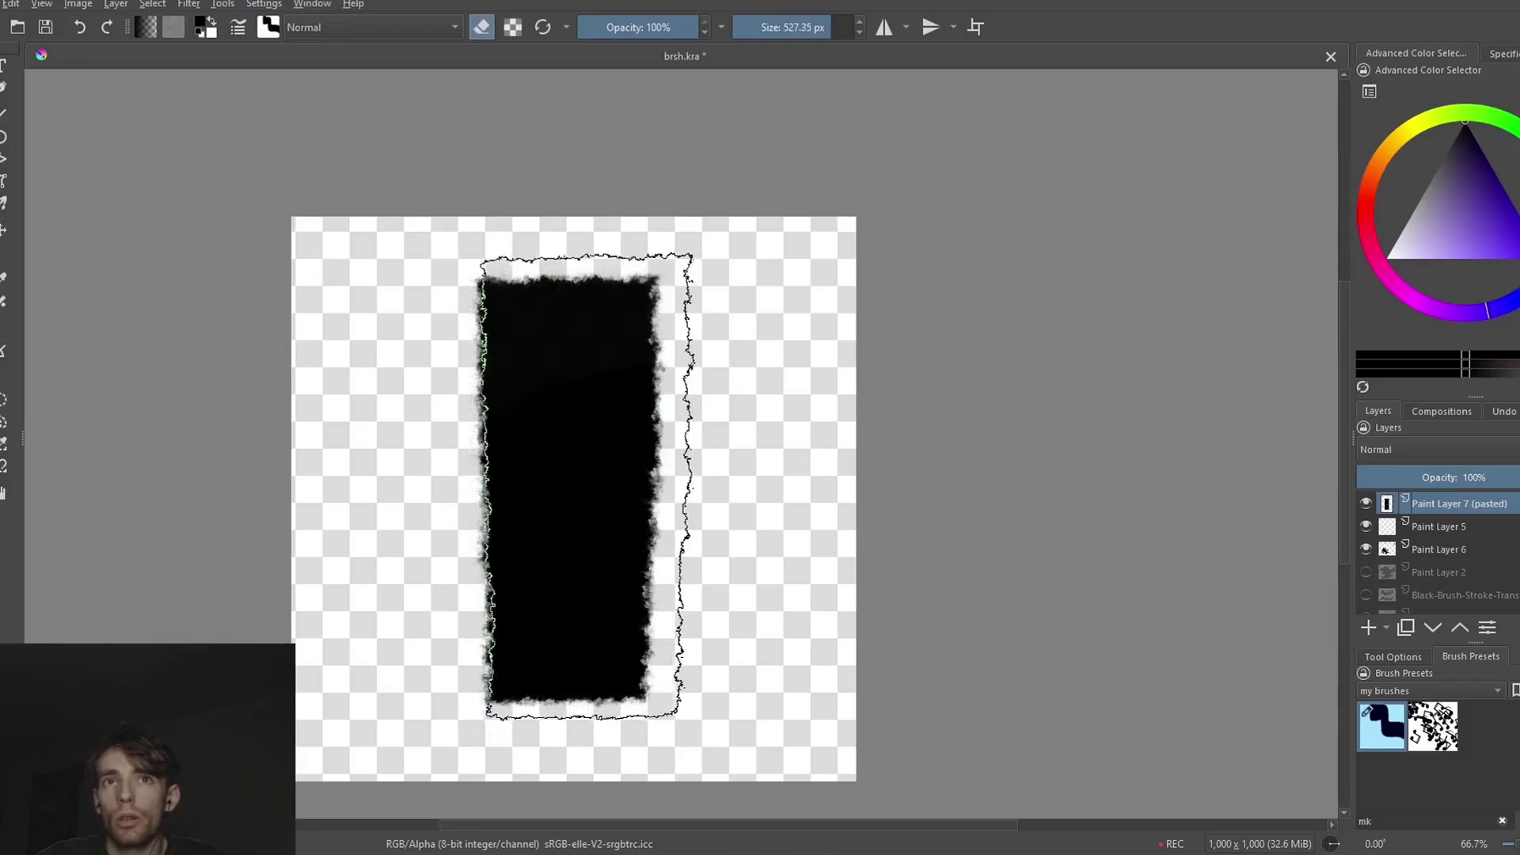
- Dab the rectangle into a speckled texture and duplicate the Paint Layer 7 (pasted) layer
{"action": "left_click", "coordinate": [582, 495]}
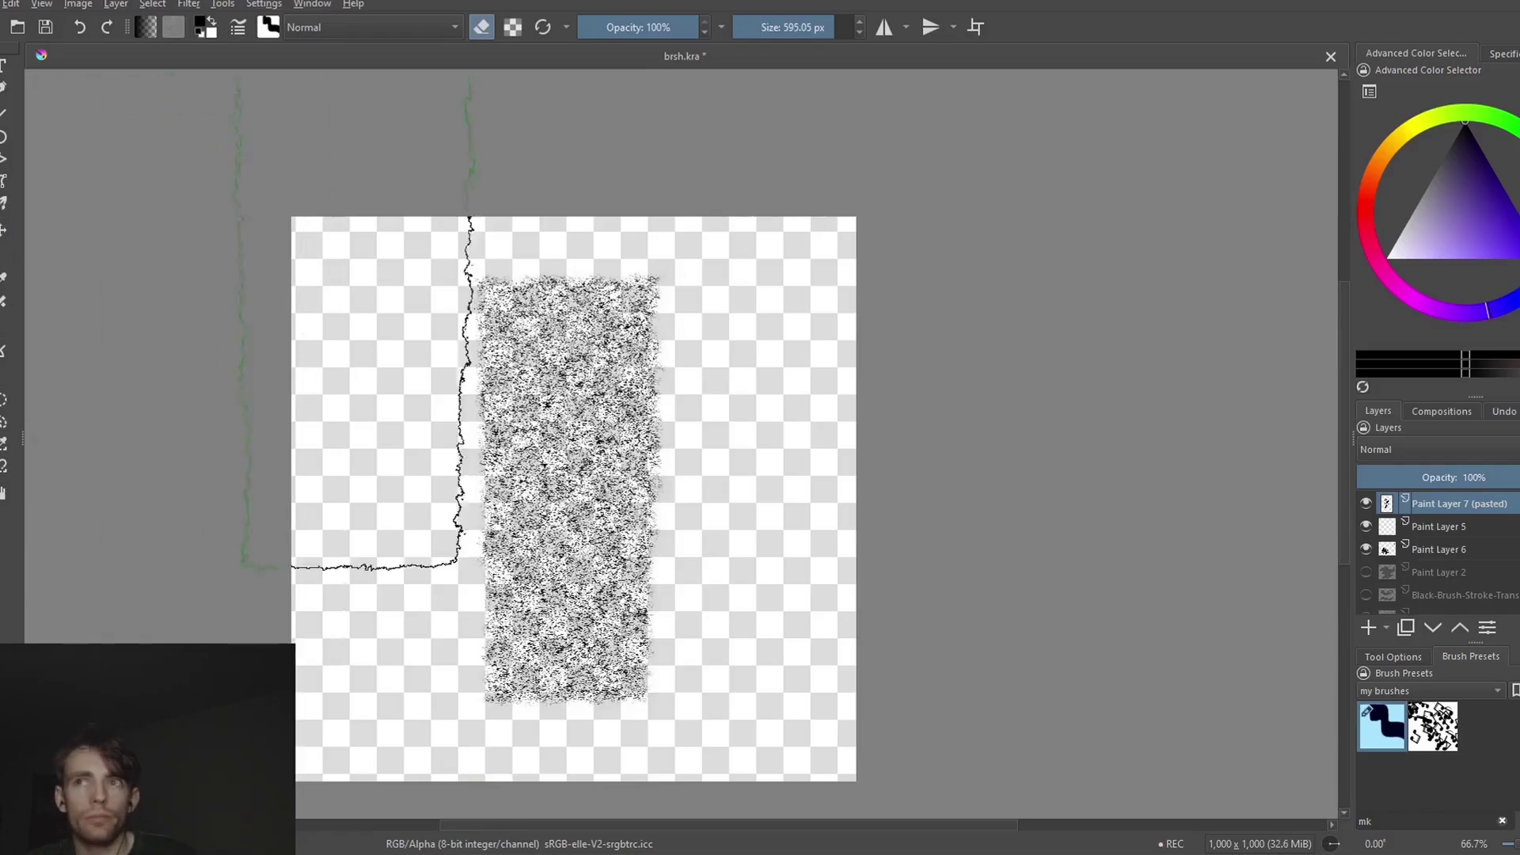
{"action": "key", "text": "ctrl"}
{"action": "key", "text": "ctrl+j"}
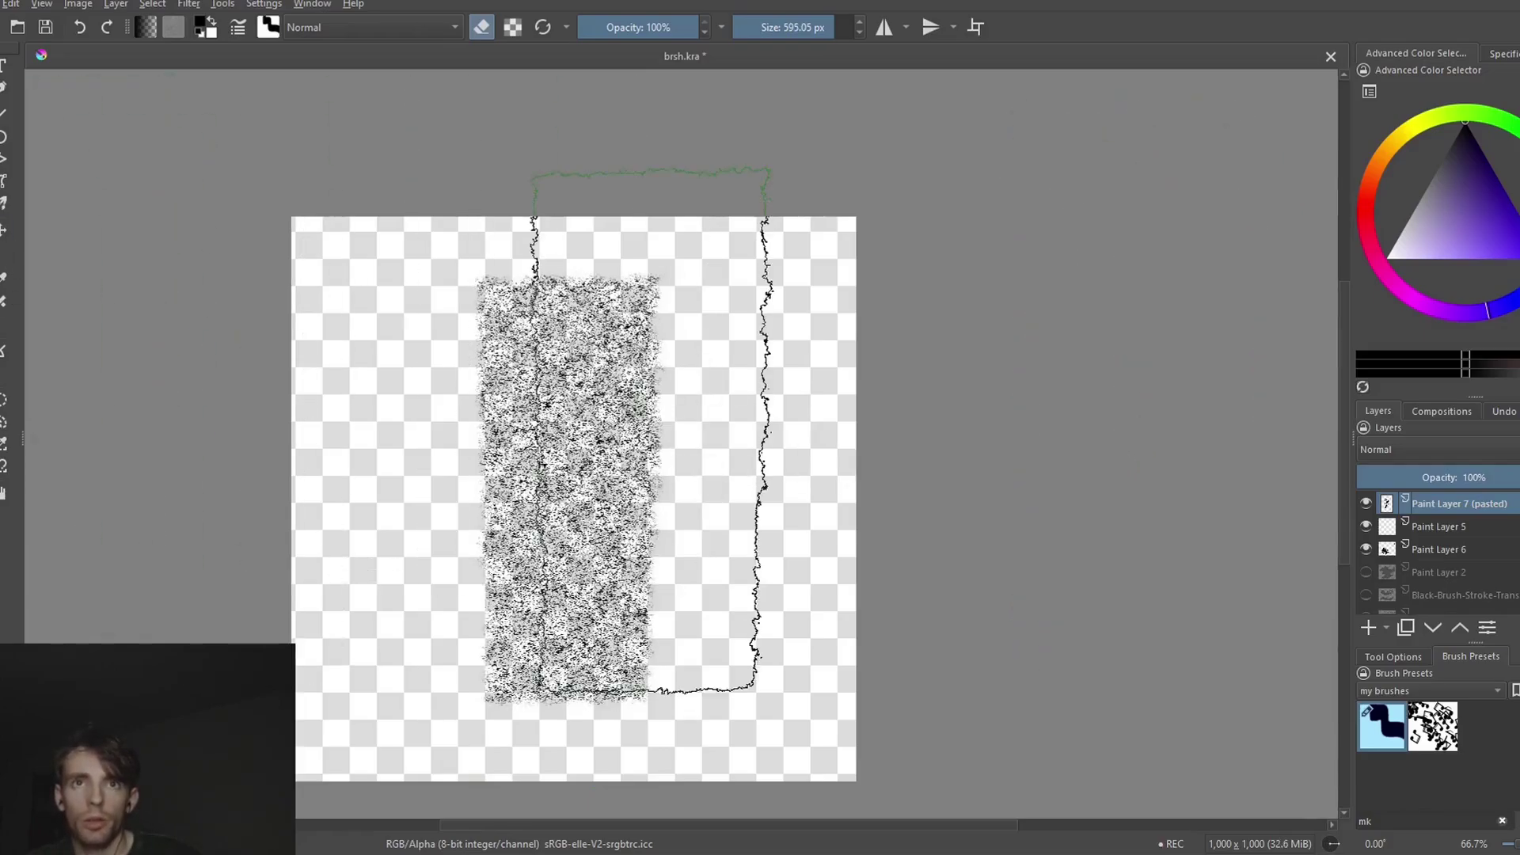
{"action": "key", "text": "t"}
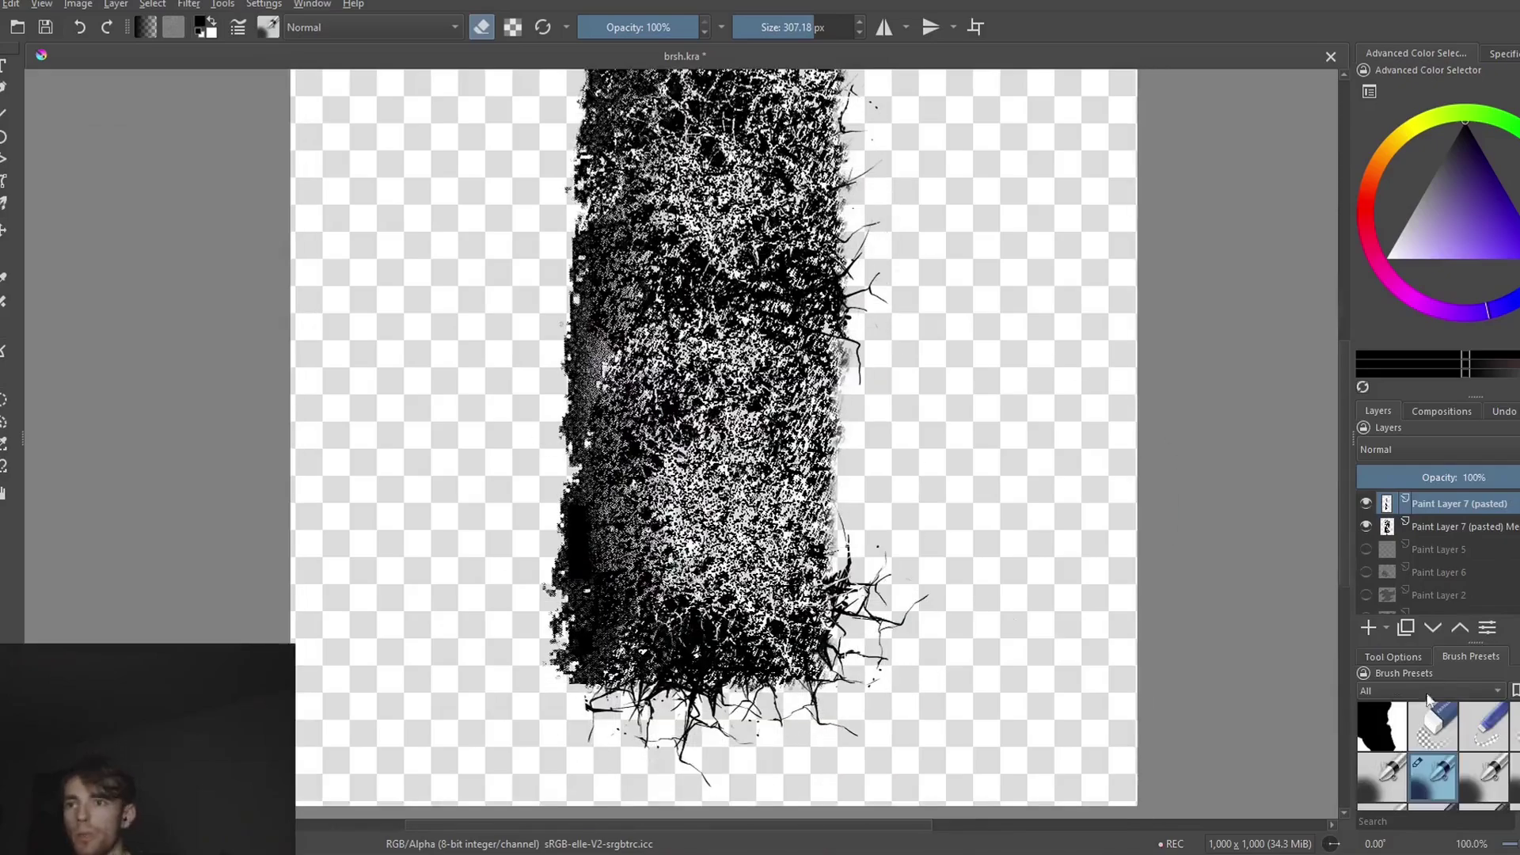
- Fill the textured column solid black with a Sketch brush and merge the column layers
{"action": "left_click", "coordinate": [1427, 694]}
{"action": "left_click", "coordinate": [1408, 721]}
{"action": "left_click", "coordinate": [1483, 762]}
{"action": "mouse_move", "coordinate": [681, 688]}
{"action": "left_mouse_down"}
{"action": "mouse_move", "coordinate": [748, 680]}
{"action": "mouse_move", "coordinate": [673, 475]}
{"action": "mouse_move", "coordinate": [808, 475]}
{"action": "left_mouse_up"}
{"action": "scroll", "coordinate": [792, 784], "scroll_direction": "down", "scroll_amount": 1}
{"action": "key", "text": "e"}
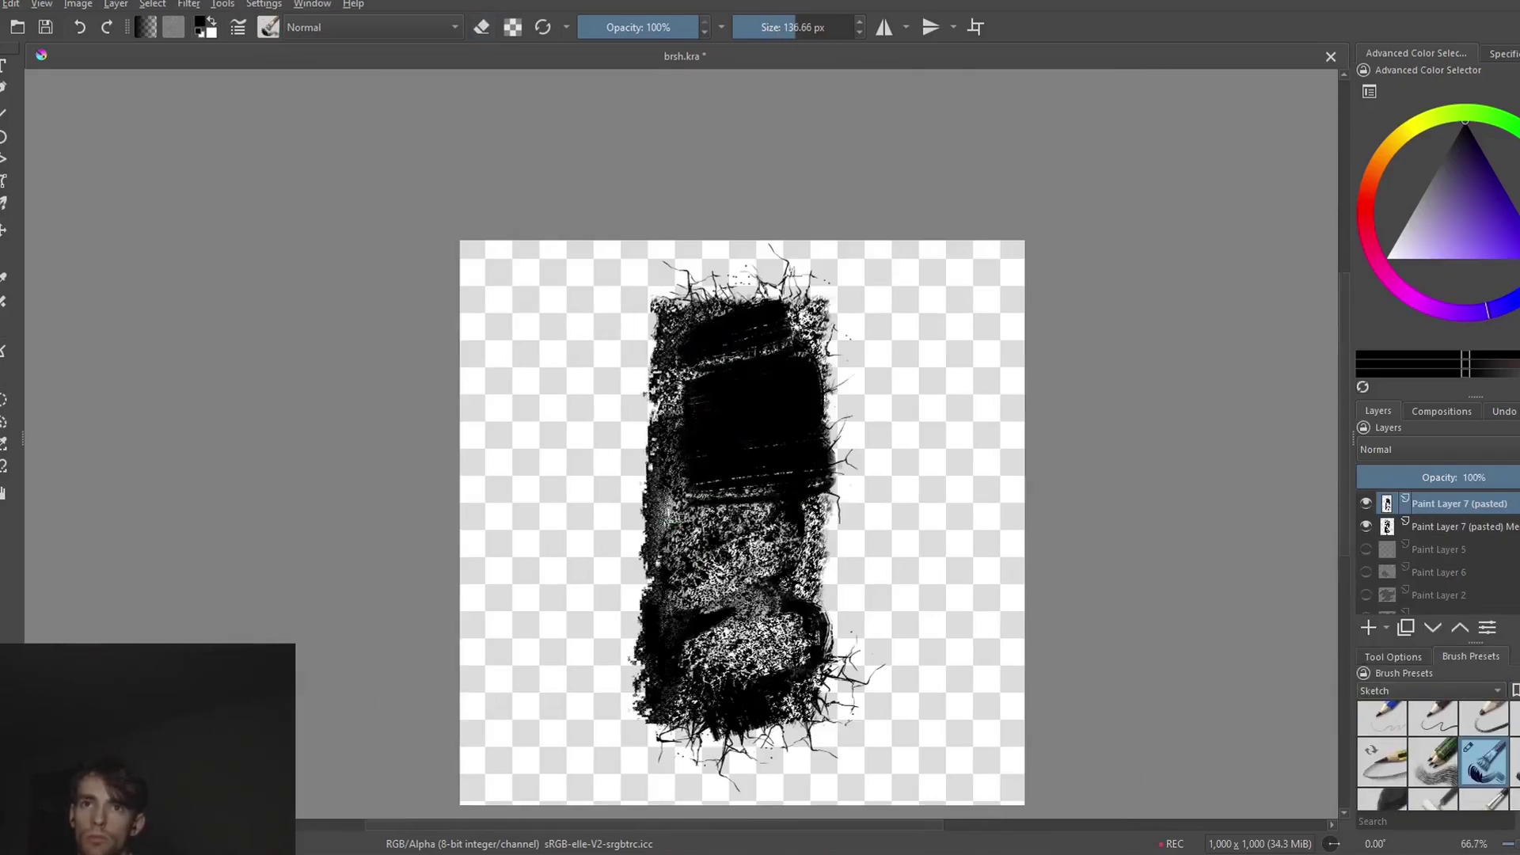
{"action": "left_click_drag", "start_coordinate": [669, 522], "coordinate": [792, 547]}
{"action": "mouse_move", "coordinate": [657, 443]}
{"action": "left_mouse_down"}
{"action": "mouse_move", "coordinate": [781, 329]}
{"action": "mouse_move", "coordinate": [828, 329]}
{"action": "left_mouse_up"}
{"action": "key", "text": "ctrl+e"}
{"action": "key", "text": "e"}
{"action": "left_click", "coordinate": [709, 407]}
- Erase rough streaks into the black column with a bristle brush, then select another brush at about 109 px
{"action": "left_click", "coordinate": [1433, 799]}
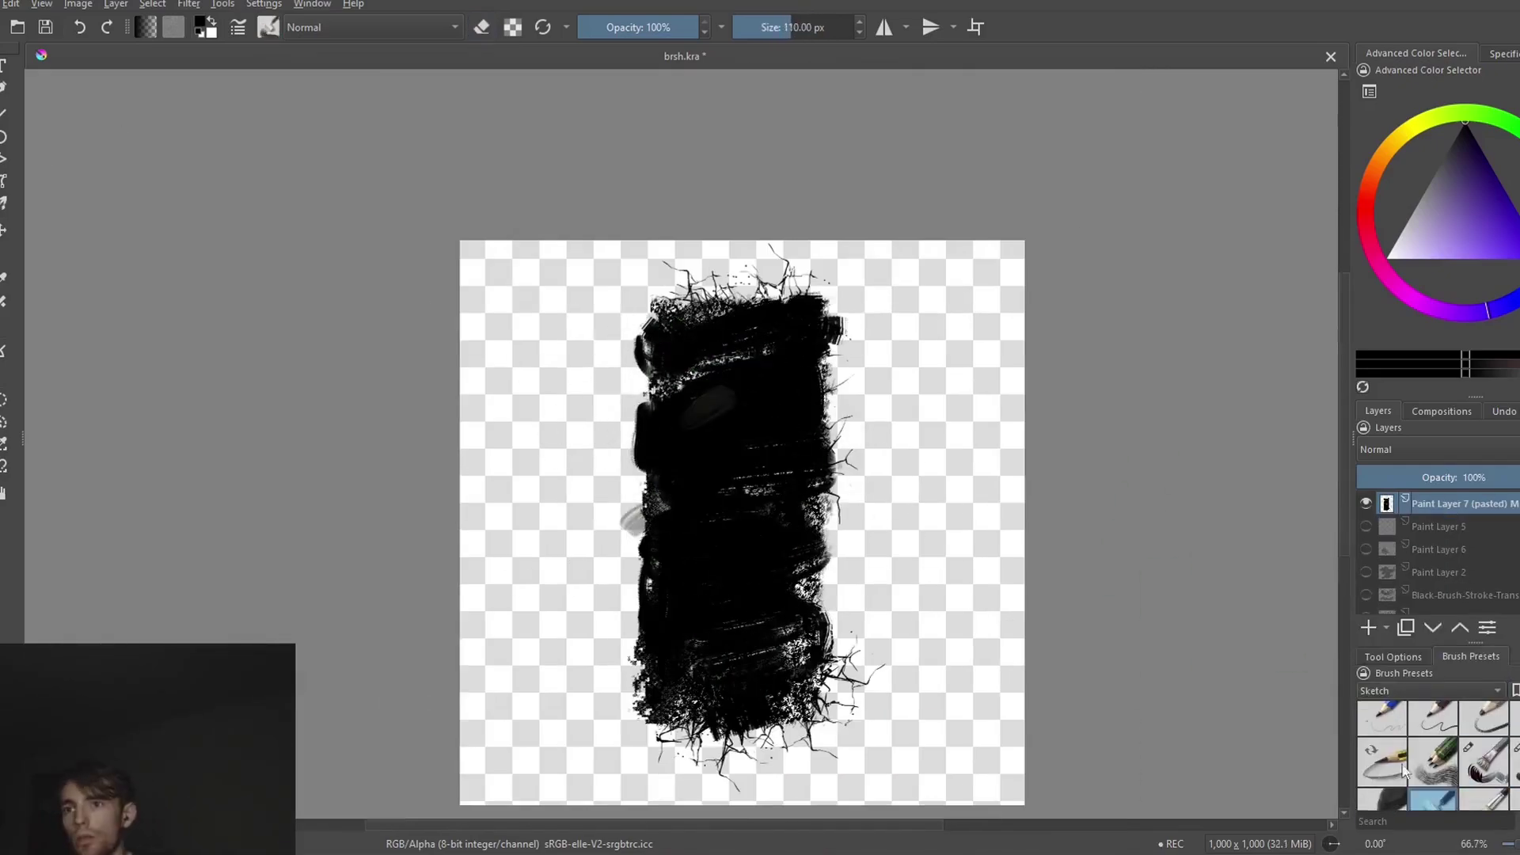
{"action": "scroll", "coordinate": [1403, 772], "scroll_direction": "down", "scroll_amount": 1}
{"action": "left_click", "coordinate": [1485, 776]}
{"action": "key", "text": "e"}
{"action": "left_click_drag", "start_coordinate": [662, 412], "coordinate": [780, 395]}
{"action": "mouse_move", "coordinate": [688, 554]}
{"action": "left_mouse_down"}
{"action": "mouse_move", "coordinate": [808, 542]}
{"action": "mouse_move", "coordinate": [831, 673]}
{"action": "left_mouse_up"}
{"action": "left_click_drag", "start_coordinate": [661, 625], "coordinate": [663, 444]}
{"action": "left_click", "coordinate": [1382, 774]}
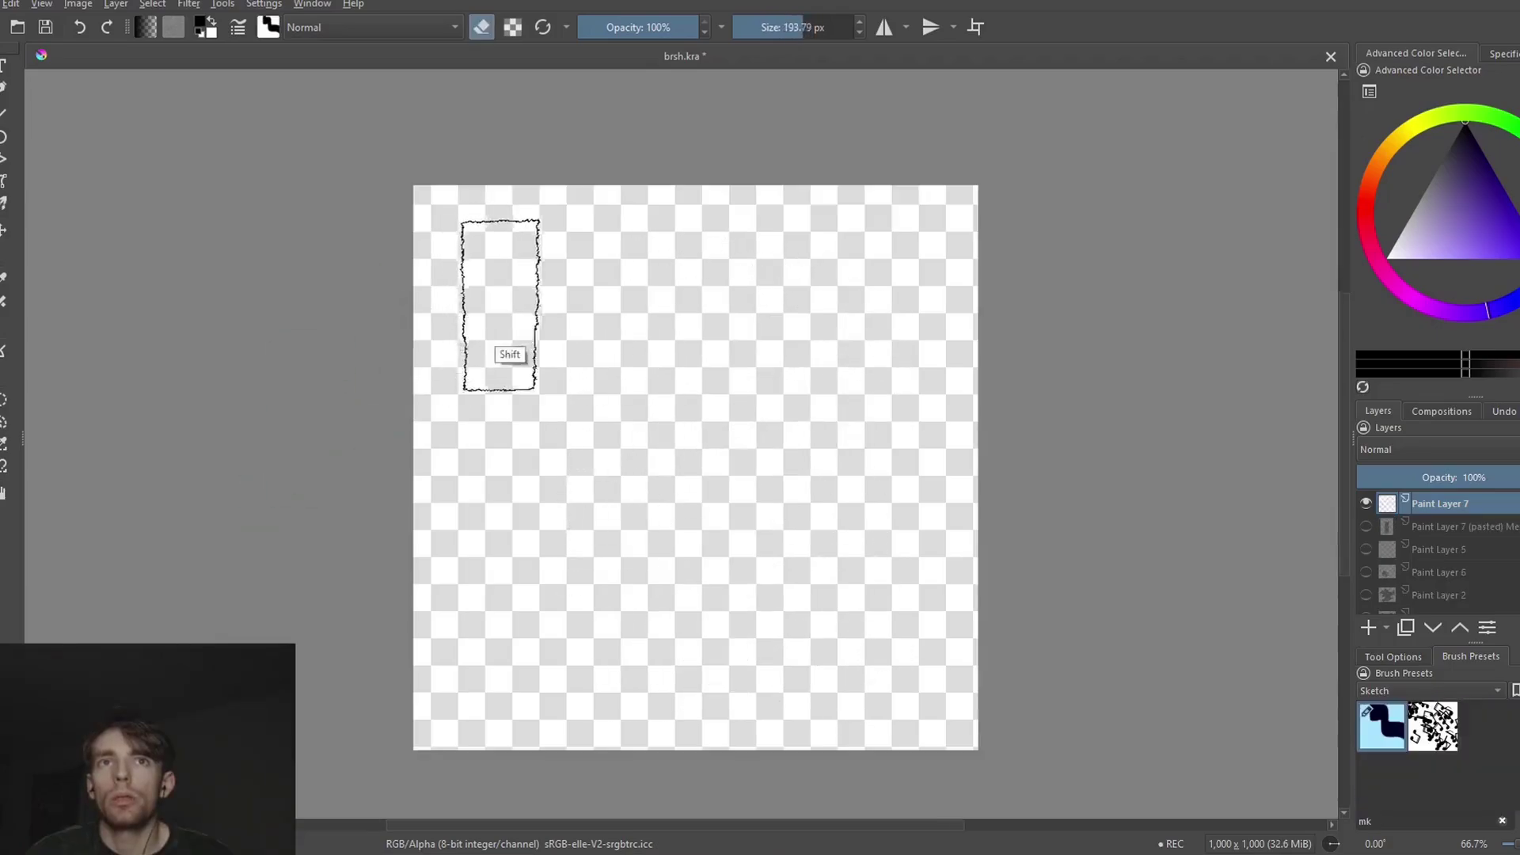
{"action": "left_click_drag", "start_coordinate": [463, 327], "coordinate": [443, 327]}
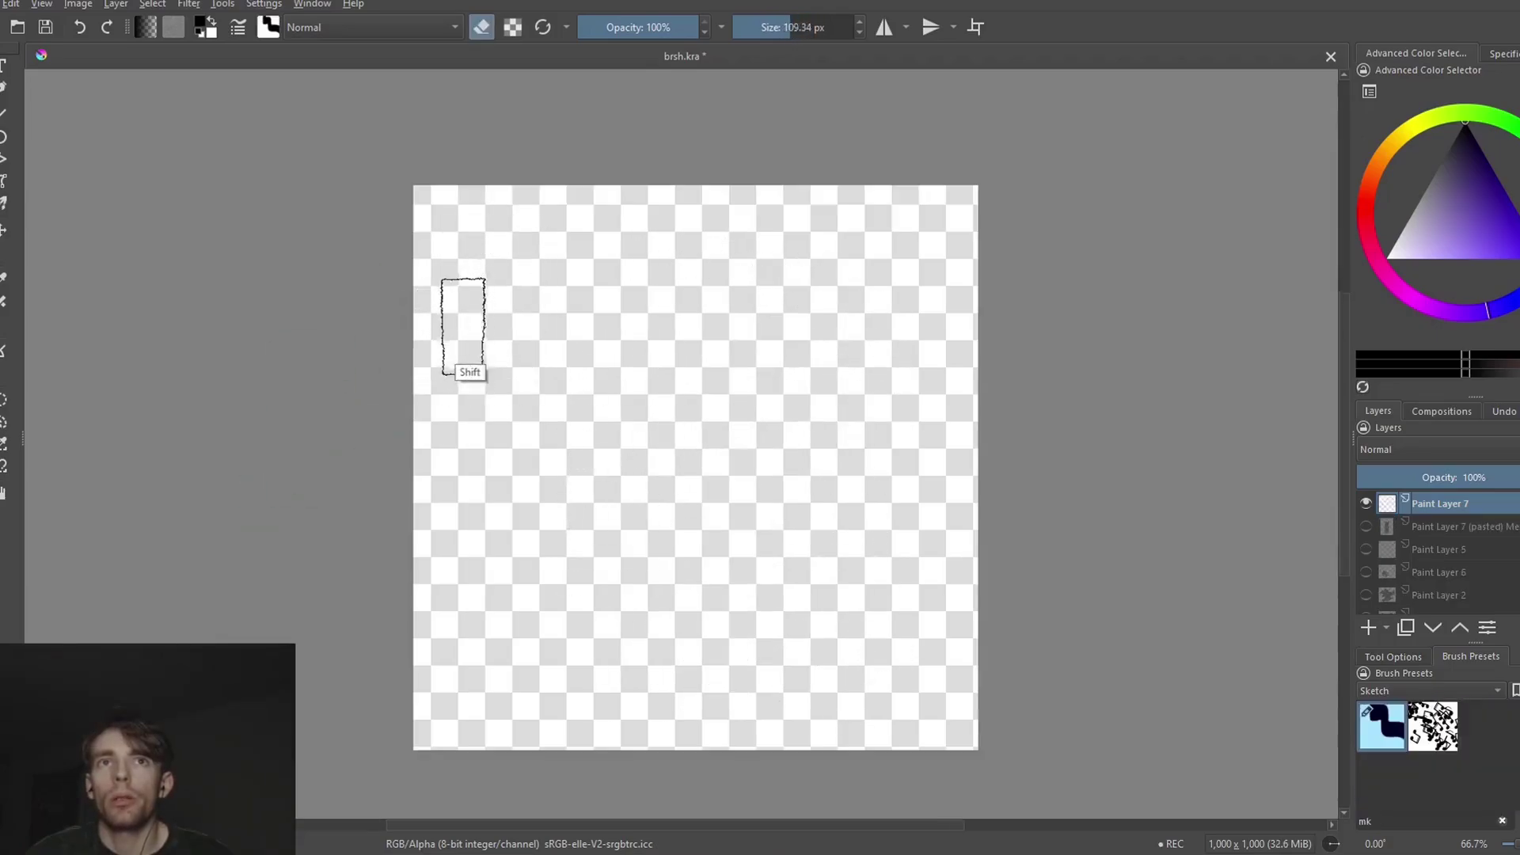
- Paint and undo several wavy test strokes, then make the pasted brush-tip layer visible again
{"action": "key", "text": "e"}
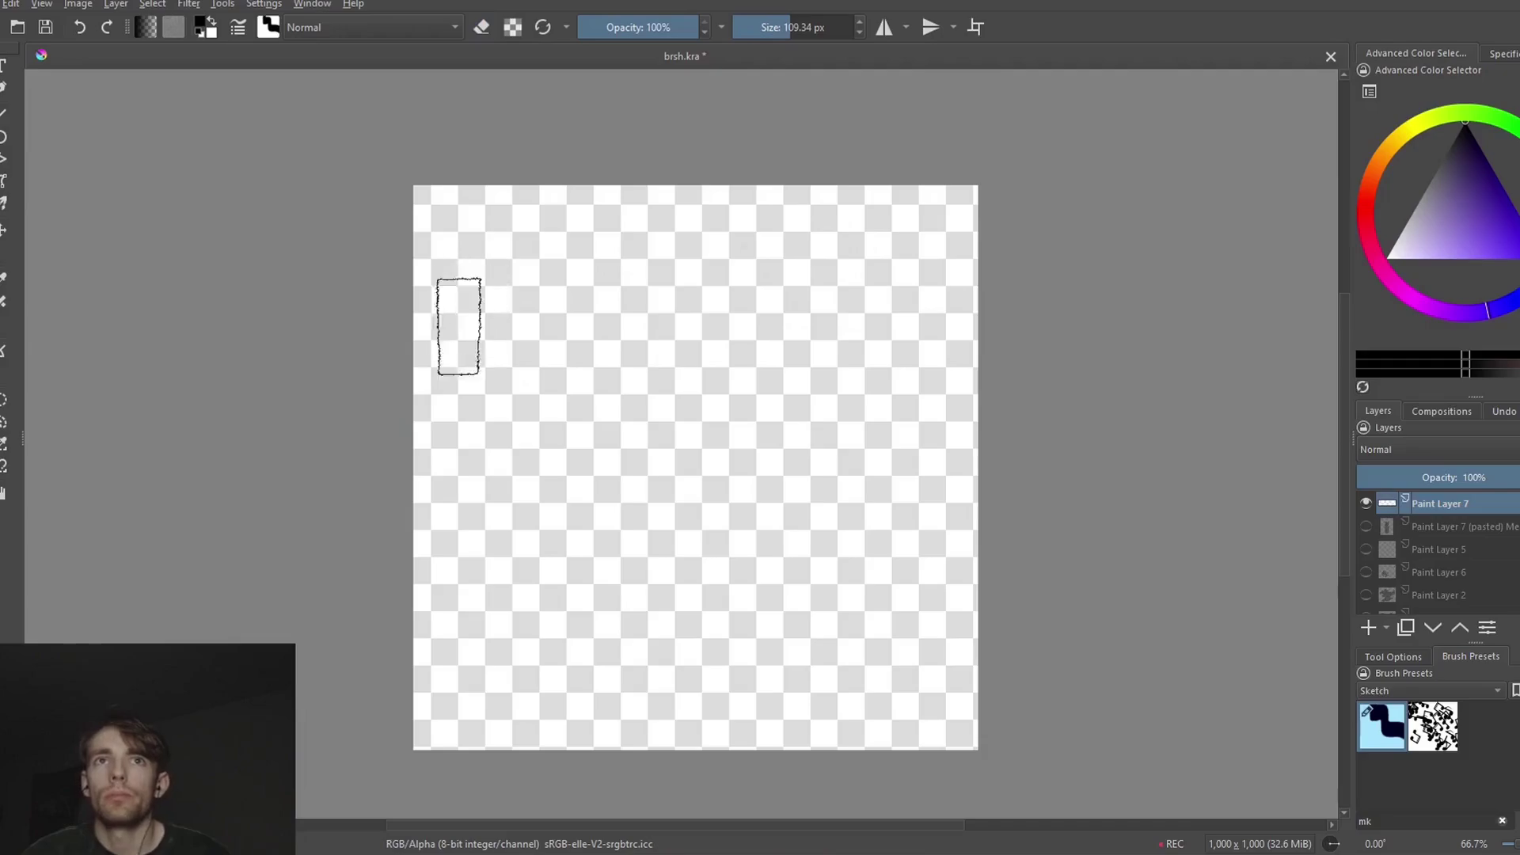
{"action": "mouse_move", "coordinate": [459, 356]}
{"action": "left_mouse_down"}
{"action": "mouse_move", "coordinate": [519, 298]}
{"action": "mouse_move", "coordinate": [894, 282]}
{"action": "left_mouse_up"}
{"action": "key", "text": "ctrl+z"}
{"action": "left_click_drag", "start_coordinate": [444, 367], "coordinate": [938, 348]}
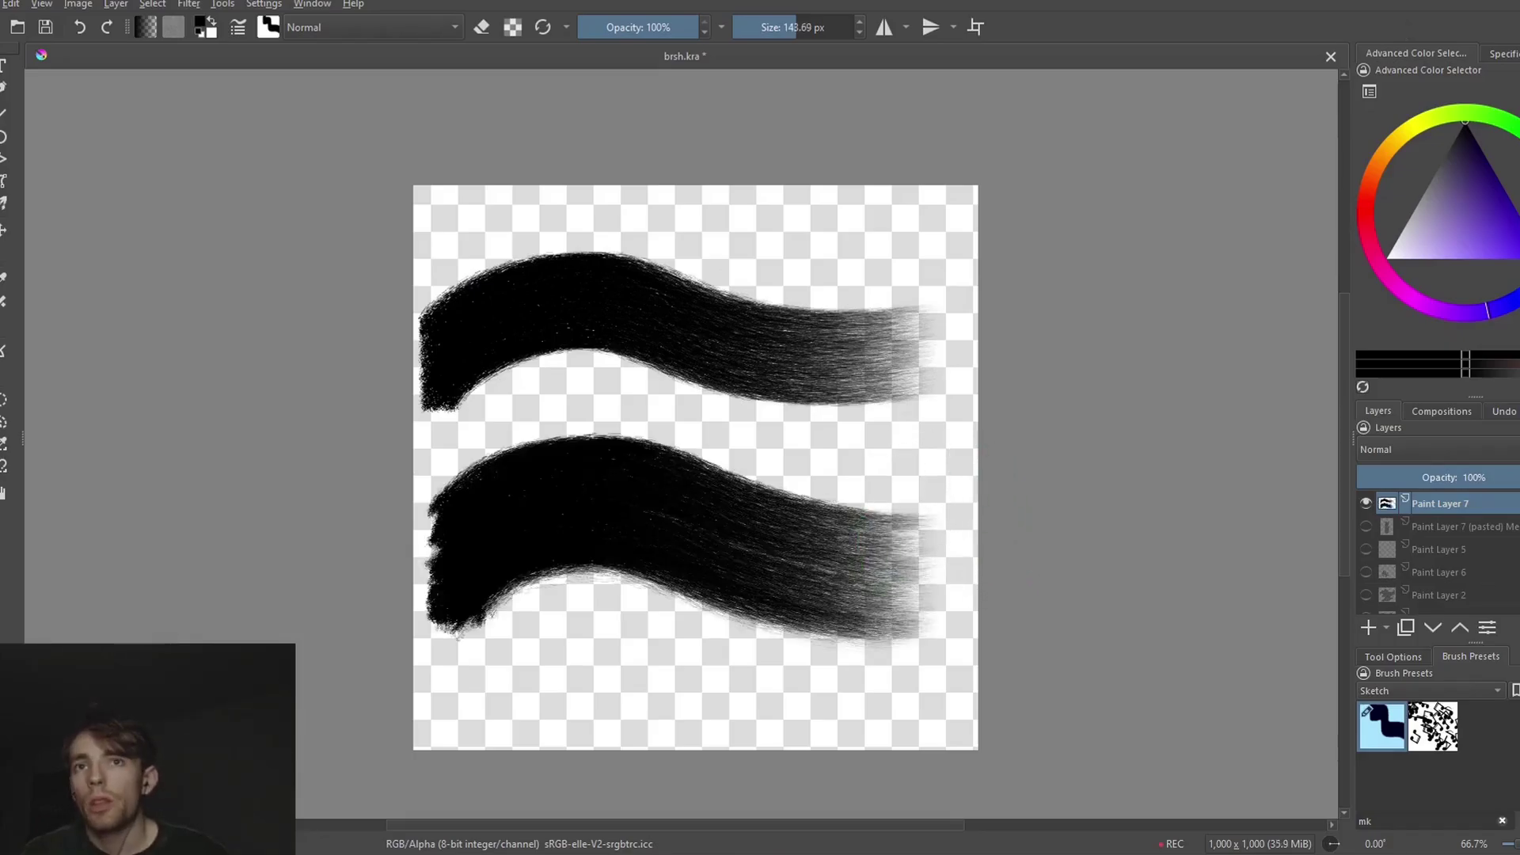
{"action": "key", "text": "ctrl+z"}
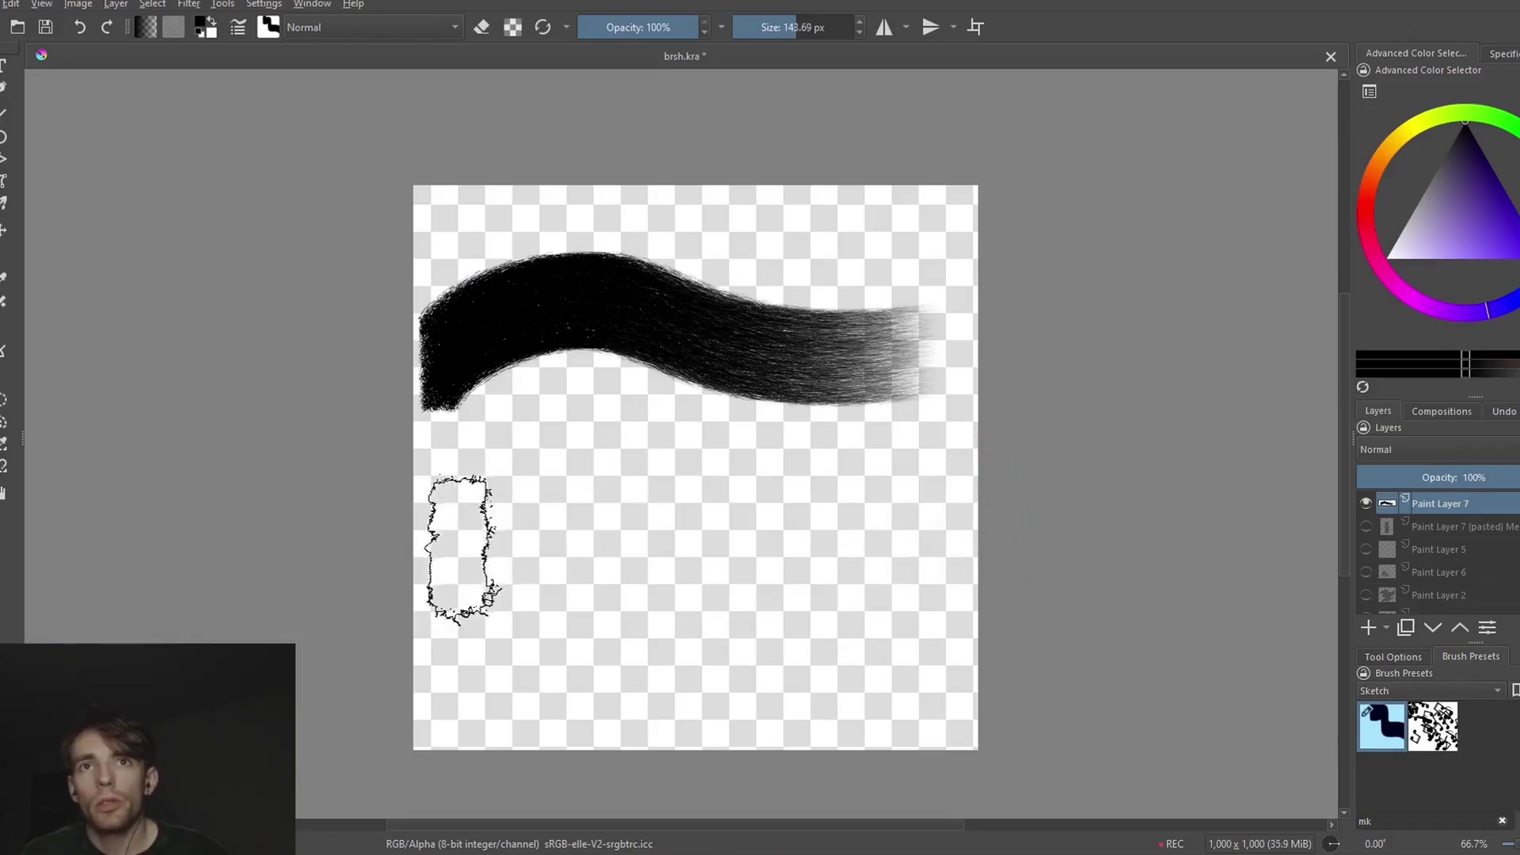
{"action": "left_click_drag", "start_coordinate": [463, 551], "coordinate": [942, 529]}
{"action": "key", "text": "ctrl+z"}
{"action": "key", "text": "ctrl+z"}
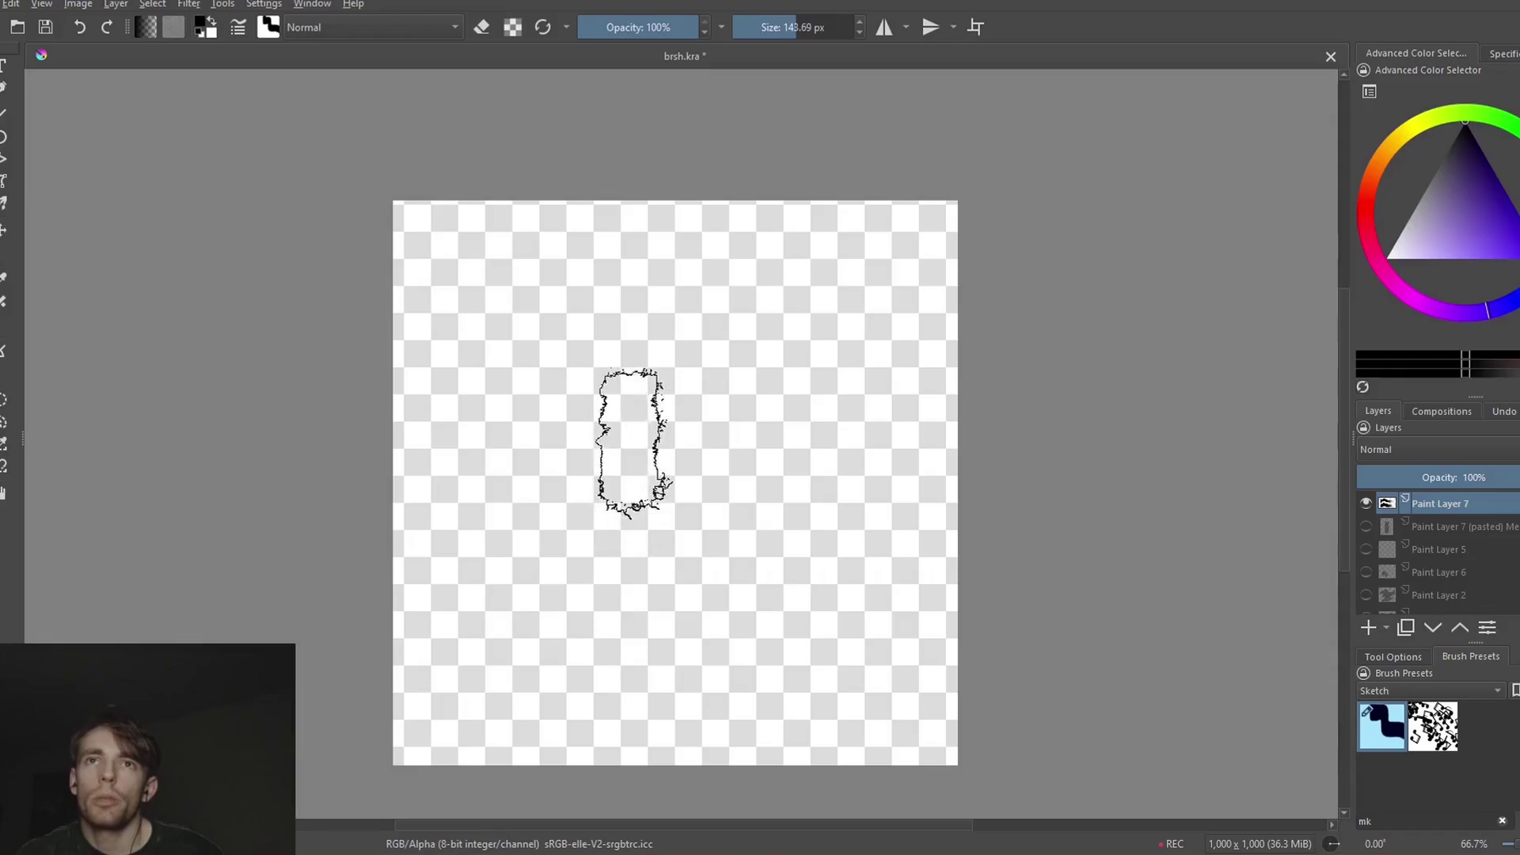
{"action": "left_click", "coordinate": [1366, 526]}
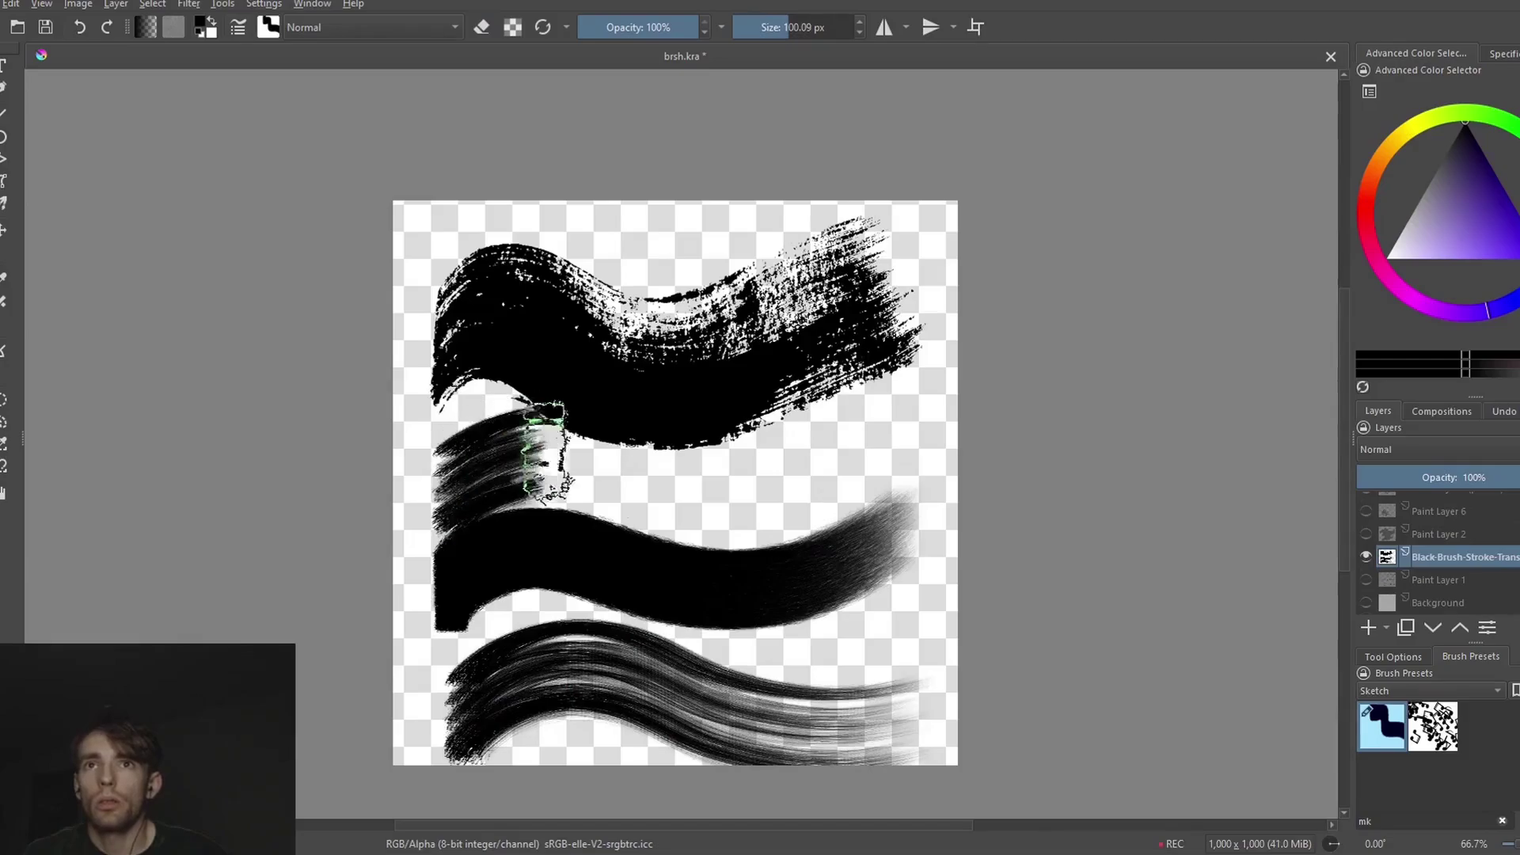
- Paint and undo wide test strokes across the canvas, then shrink the brush to 44.48 px
{"action": "left_click_drag", "start_coordinate": [546, 451], "coordinate": [1134, 366]}
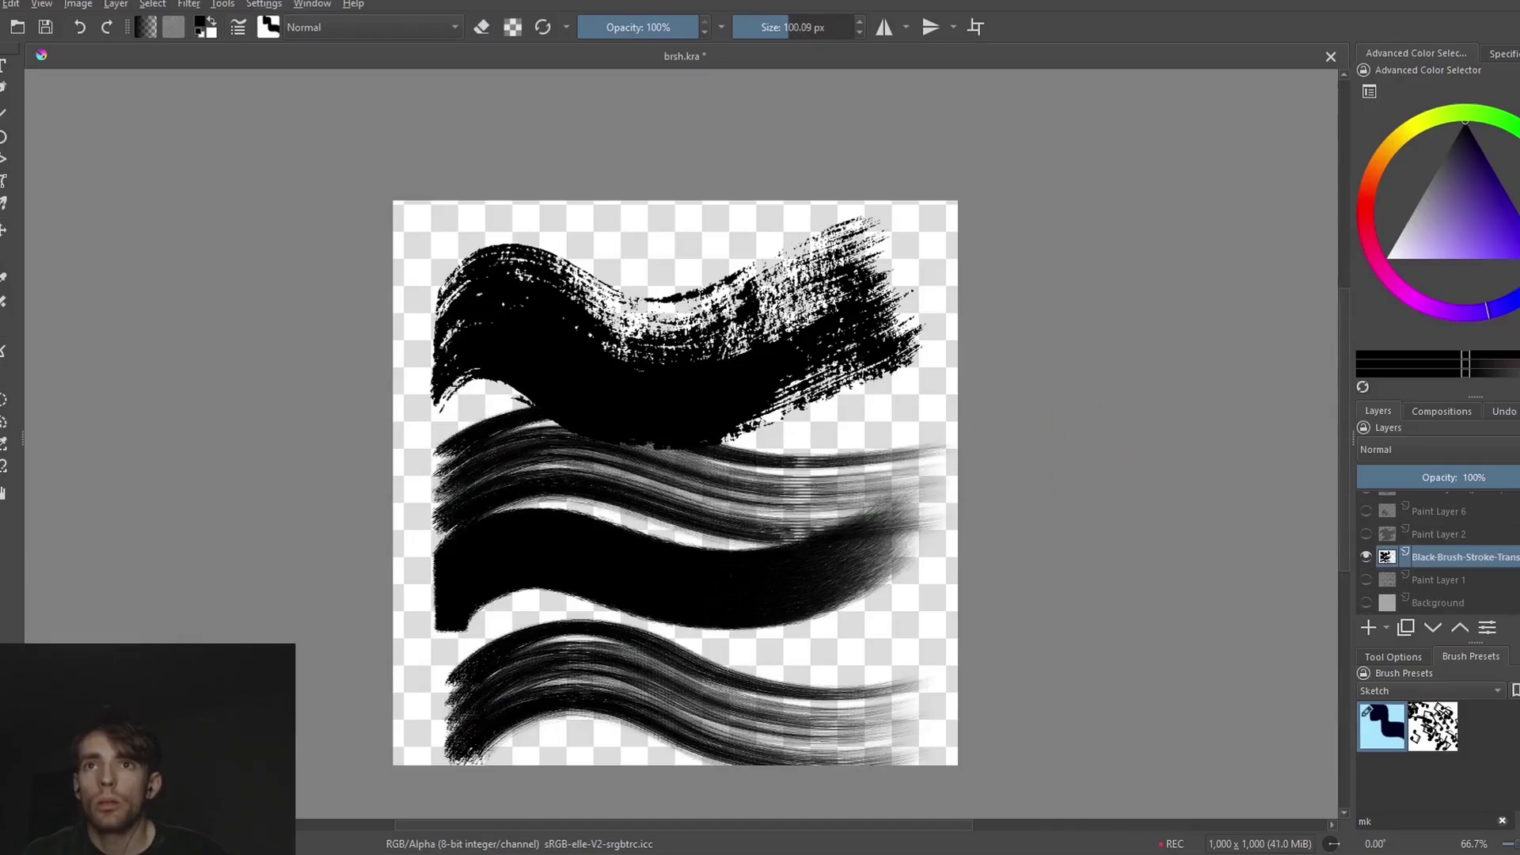
{"action": "key", "text": "ctrl+z"}
{"action": "key", "text": "ctrl+z"}
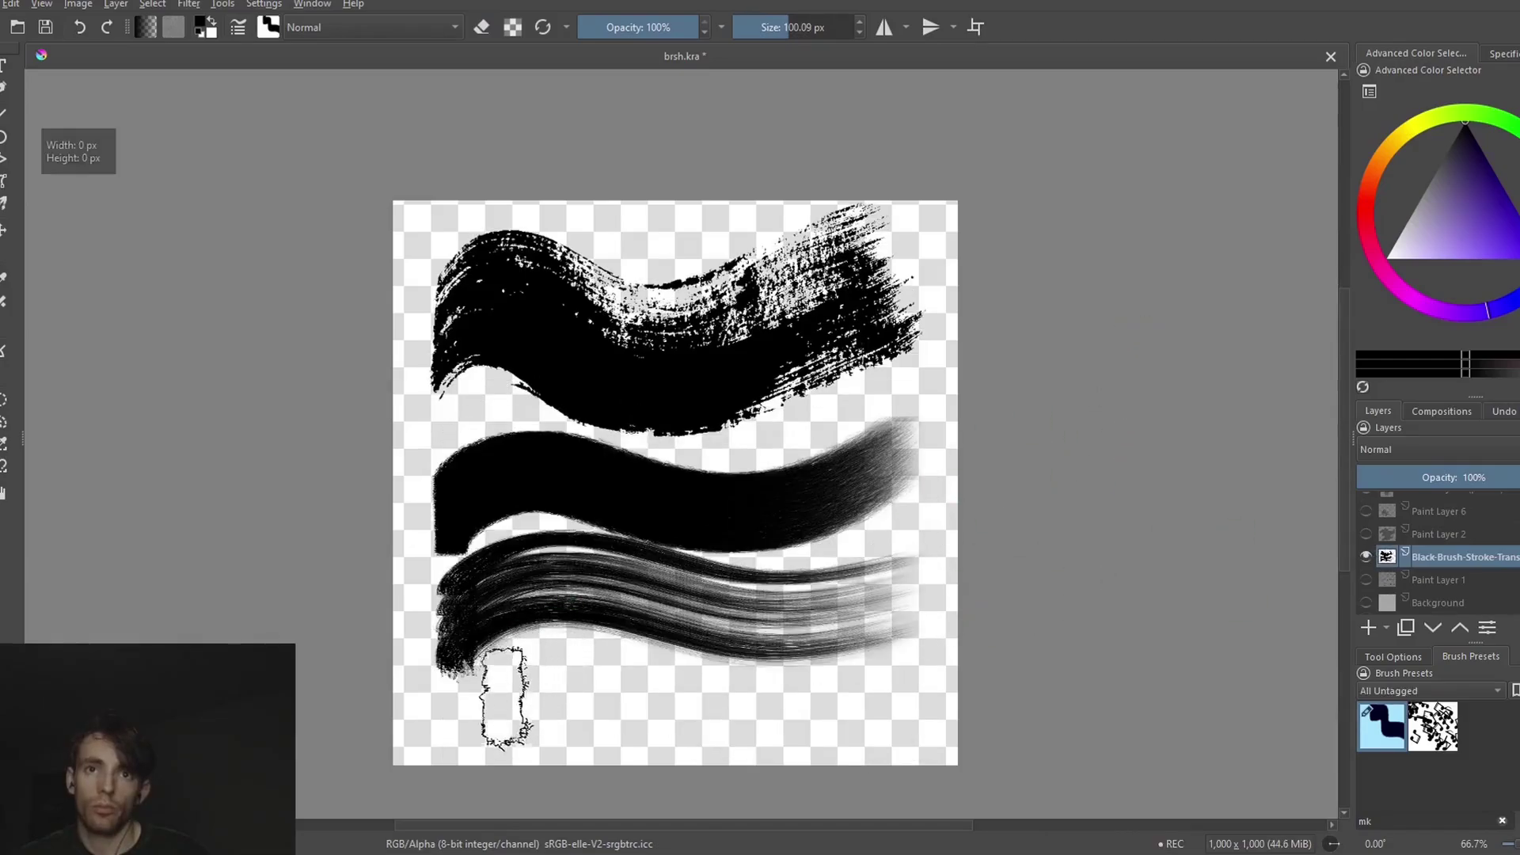
{"action": "left_click_drag", "start_coordinate": [487, 713], "coordinate": [959, 639]}
{"action": "key", "text": "ctrl+z"}
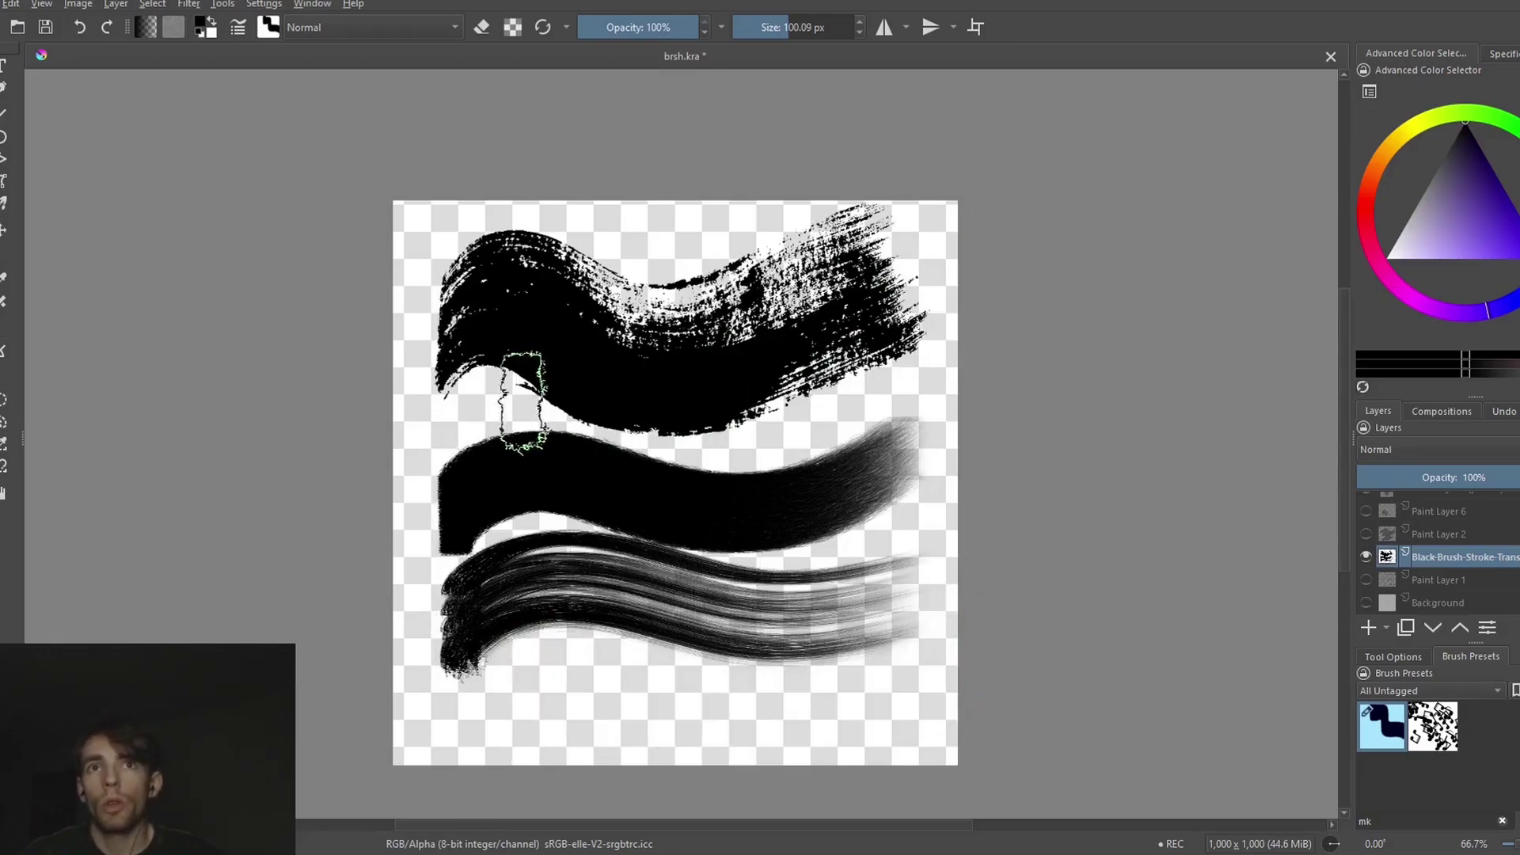
{"action": "left_click_drag", "start_coordinate": [536, 300], "coordinate": [499, 298], "text": "shift"}
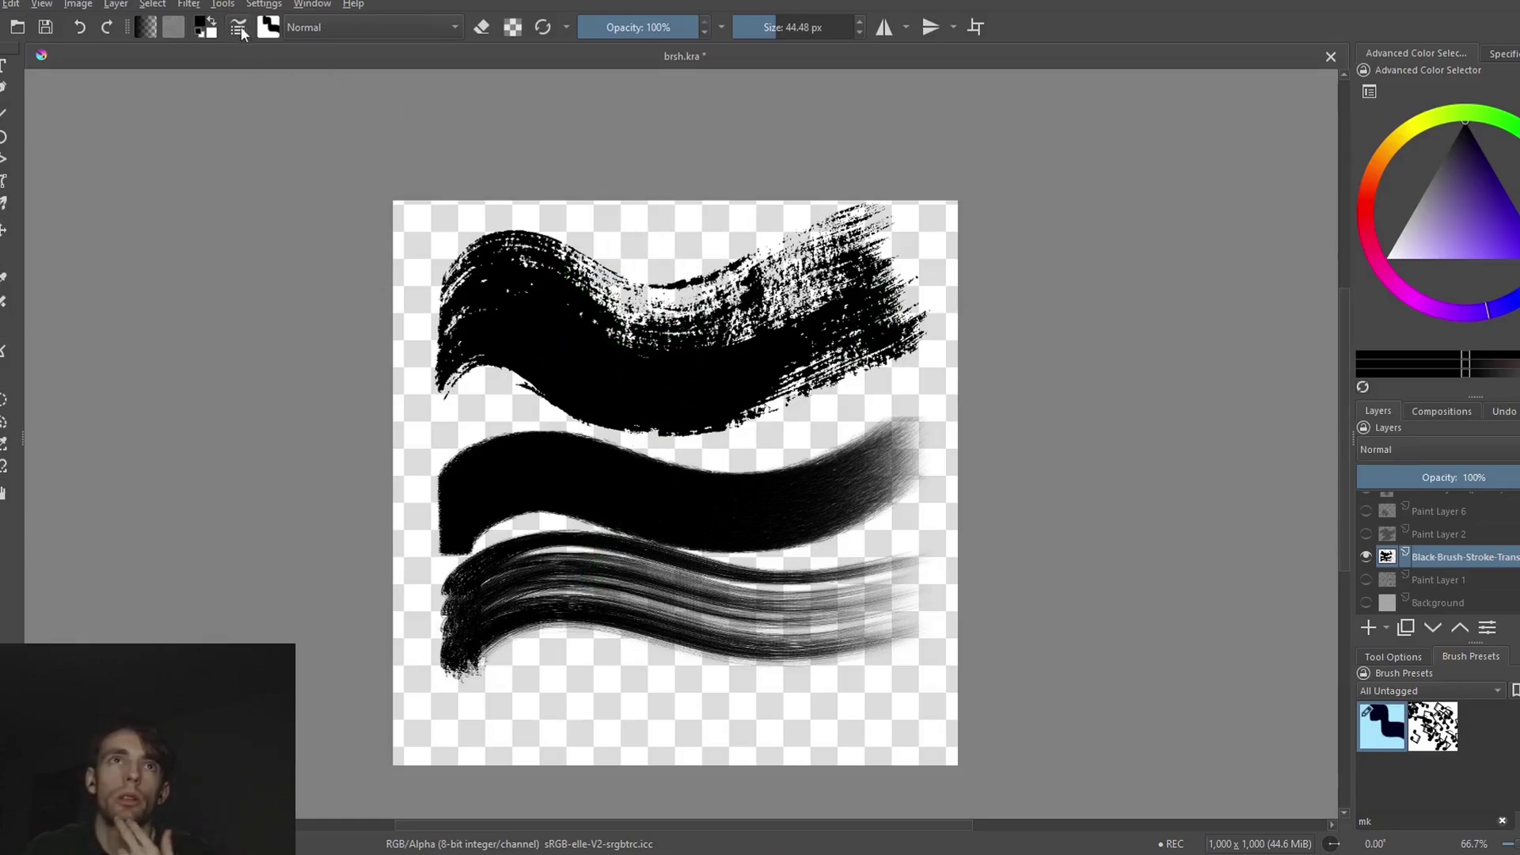
- Lift the ink depletion curve's peak in the Brush Editor, then paint a streaky stroke along the bottom
{"action": "left_click", "coordinate": [238, 27]}
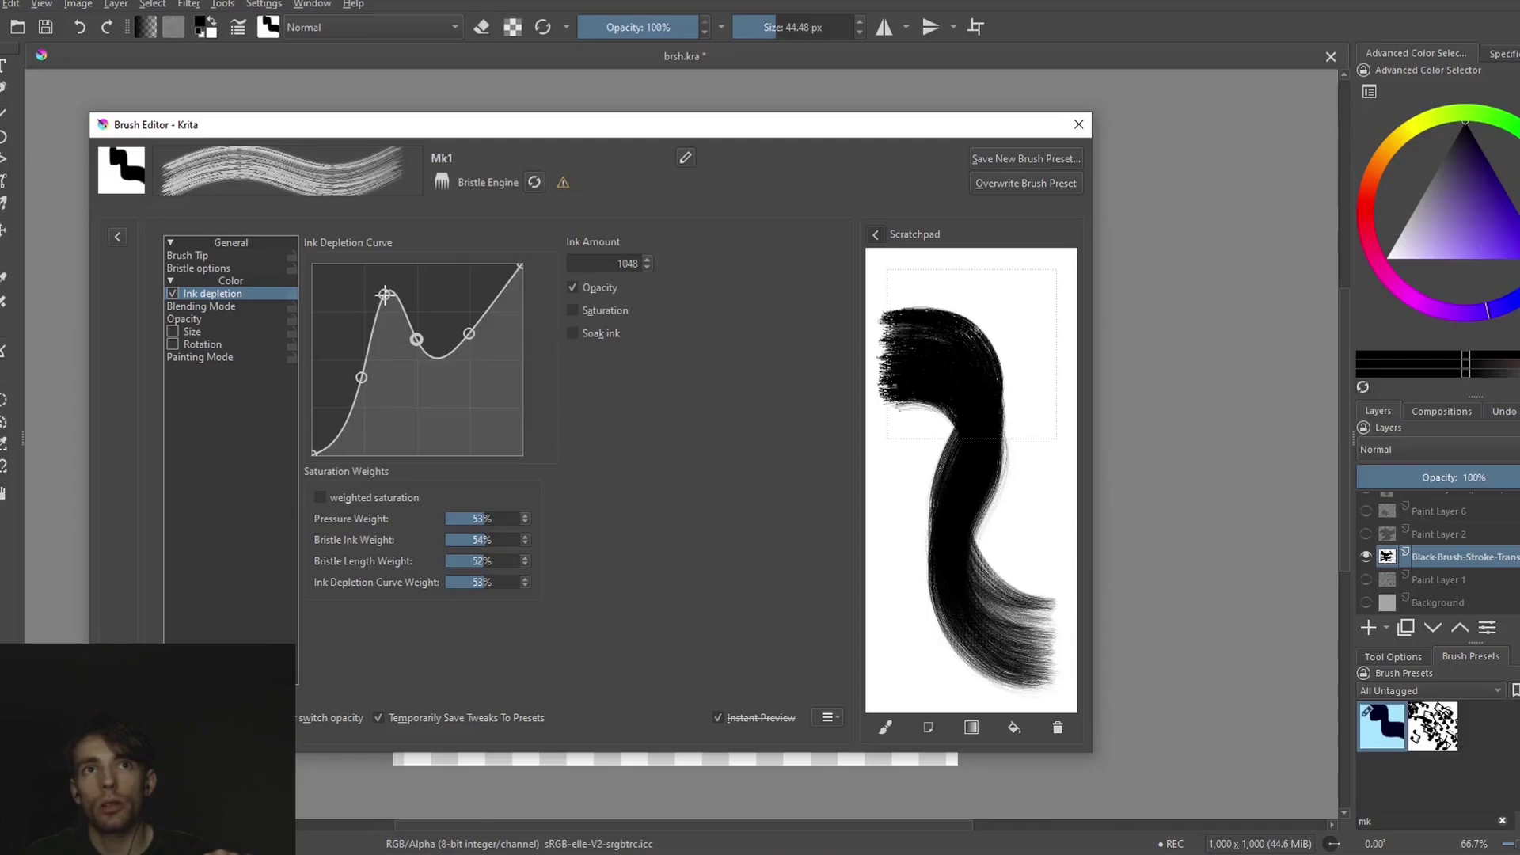
{"action": "left_click_drag", "start_coordinate": [384, 295], "coordinate": [388, 274]}
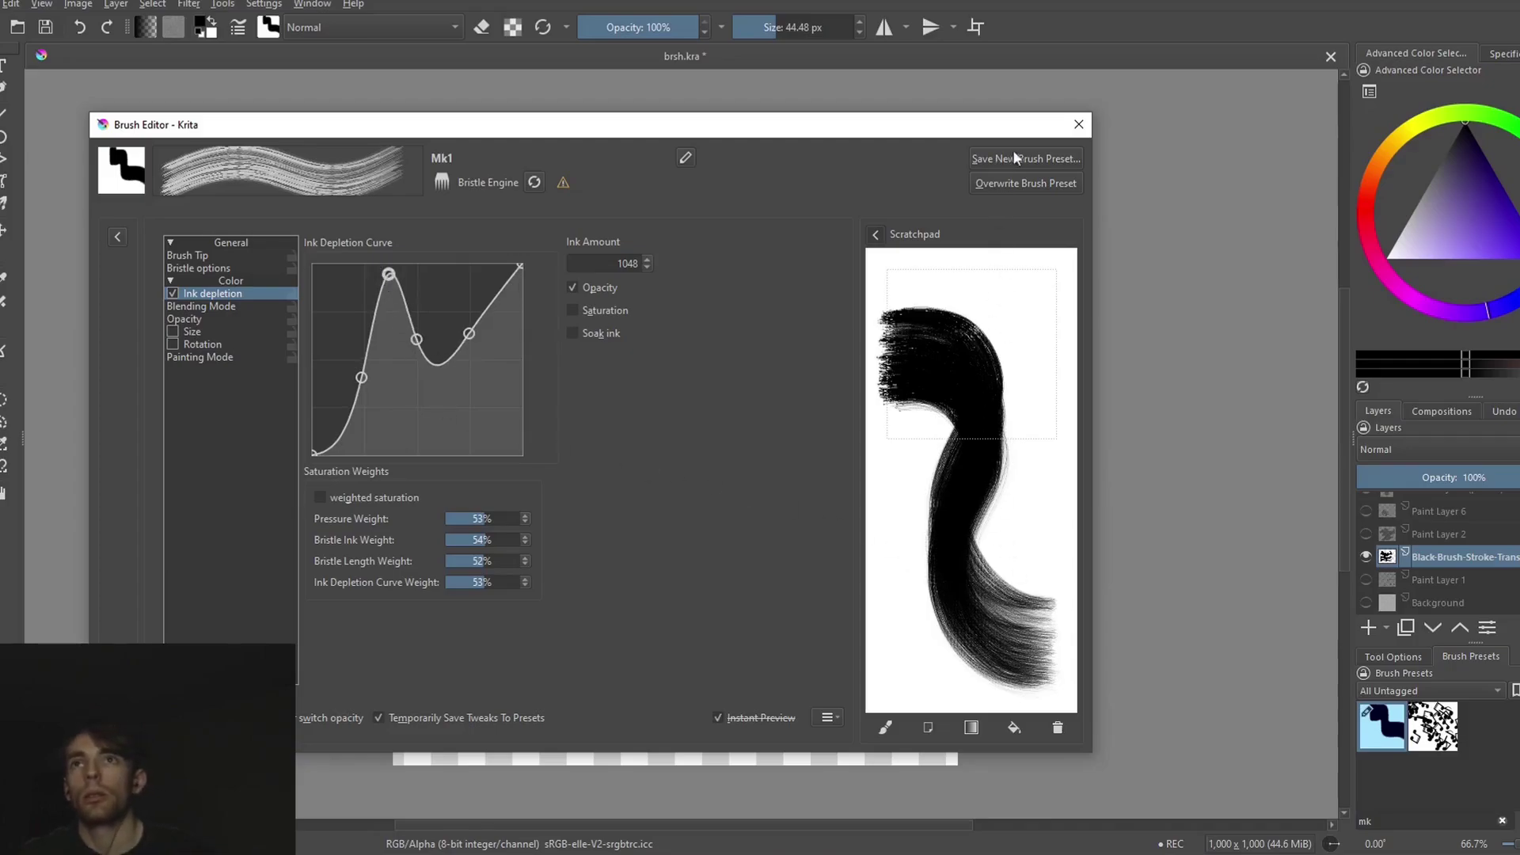
{"action": "left_click", "coordinate": [1078, 126]}
{"action": "mouse_move", "coordinate": [478, 723]}
{"action": "left_mouse_down"}
{"action": "mouse_move", "coordinate": [451, 698]}
{"action": "mouse_move", "coordinate": [533, 674]}
{"action": "mouse_move", "coordinate": [476, 719]}
{"action": "mouse_move", "coordinate": [556, 684]}
{"action": "mouse_move", "coordinate": [914, 661]}
{"action": "left_mouse_up"}
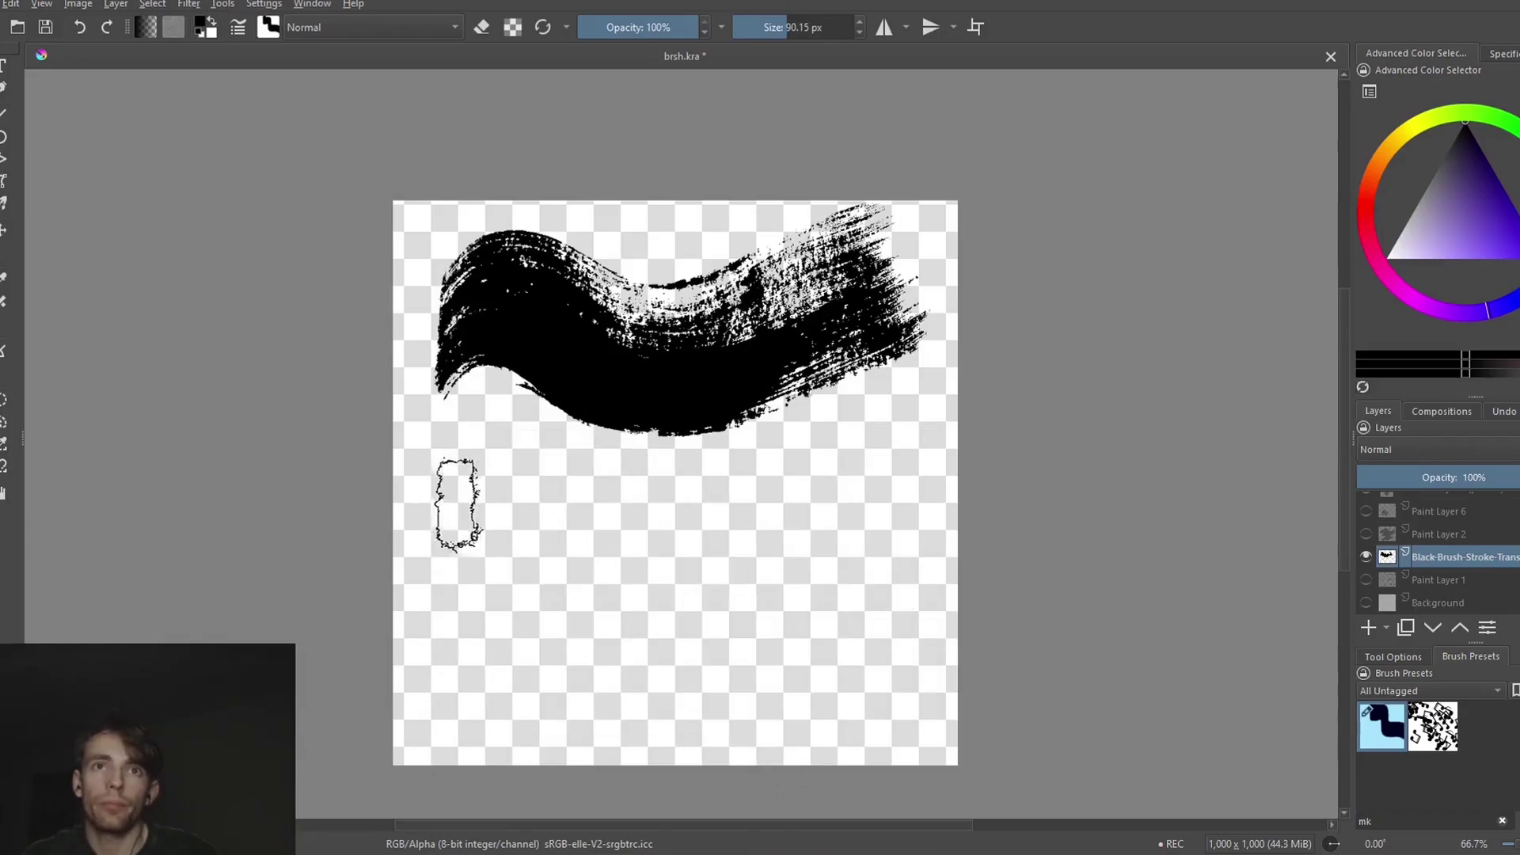
- Paint and undo lower test strokes, shrinking the brush to about 25 px for a dark stroke
{"action": "mouse_move", "coordinate": [441, 502]}
{"action": "left_mouse_down"}
{"action": "mouse_move", "coordinate": [756, 569]}
{"action": "mouse_move", "coordinate": [907, 532]}
{"action": "left_mouse_up"}
{"action": "key", "text": "ctrl+z"}
{"action": "left_click_drag", "start_coordinate": [464, 542], "coordinate": [926, 510]}
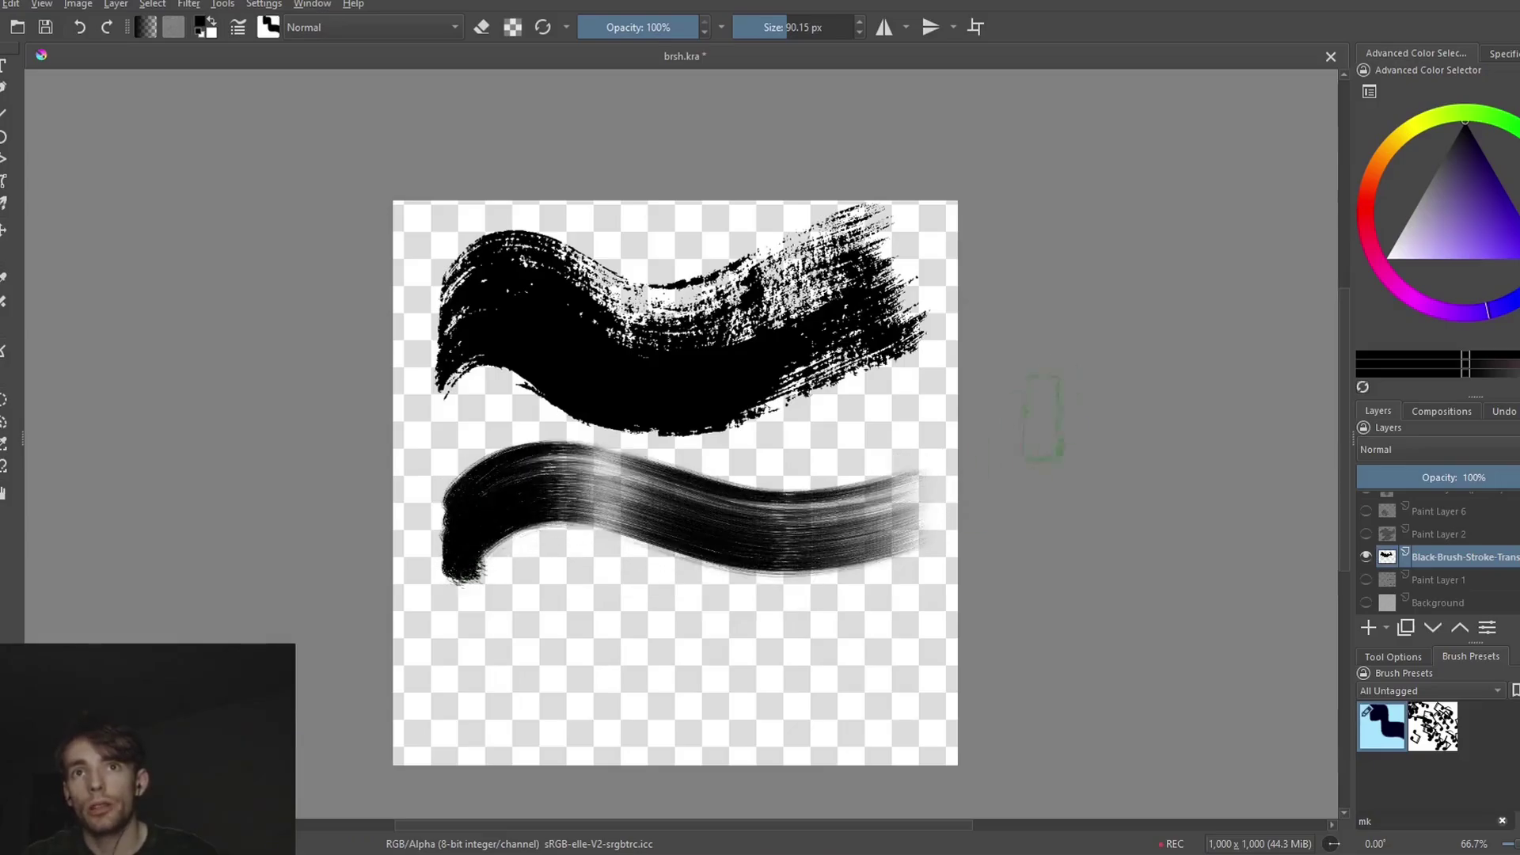
{"action": "key", "text": "ctrl+z"}
{"action": "mouse_move", "coordinate": [471, 534]}
{"action": "left_mouse_down"}
{"action": "mouse_move", "coordinate": [613, 467]}
{"action": "mouse_move", "coordinate": [942, 511]}
{"action": "left_mouse_up"}
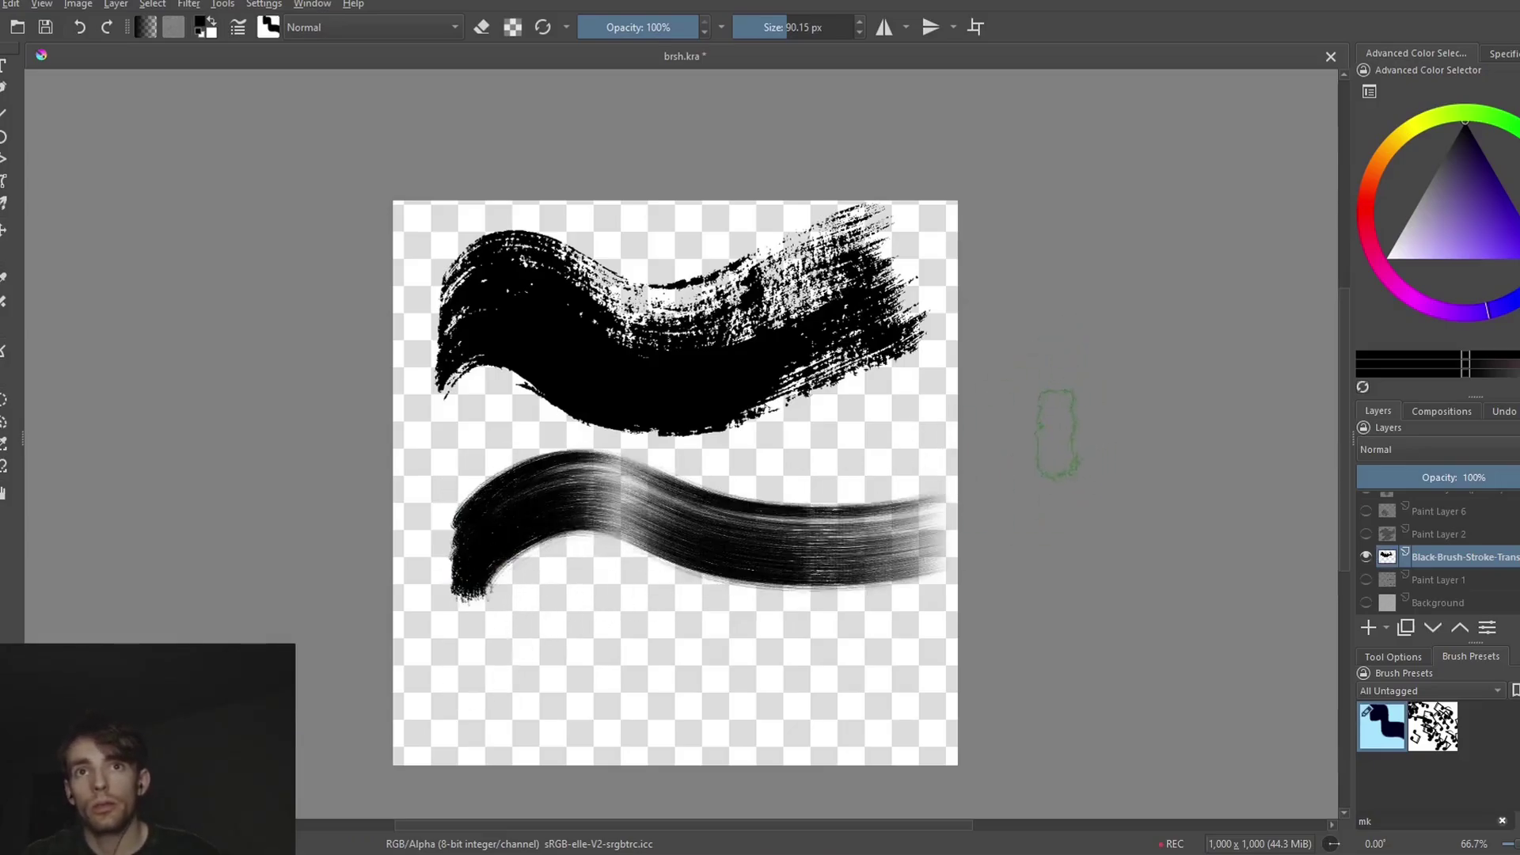
{"action": "mouse_move", "coordinate": [654, 538]}
{"action": "left_mouse_down"}
{"action": "mouse_move", "coordinate": [574, 550]}
{"action": "mouse_move", "coordinate": [632, 533]}
{"action": "mouse_move", "coordinate": [616, 515]}
{"action": "left_mouse_up"}
{"action": "mouse_move", "coordinate": [567, 513]}
{"action": "left_mouse_down"}
{"action": "mouse_move", "coordinate": [652, 546]}
{"action": "mouse_move", "coordinate": [608, 546]}
{"action": "mouse_move", "coordinate": [656, 541]}
{"action": "mouse_move", "coordinate": [604, 509]}
{"action": "mouse_move", "coordinate": [687, 540]}
{"action": "left_mouse_up"}
{"action": "key", "text": "ctrl+z"}
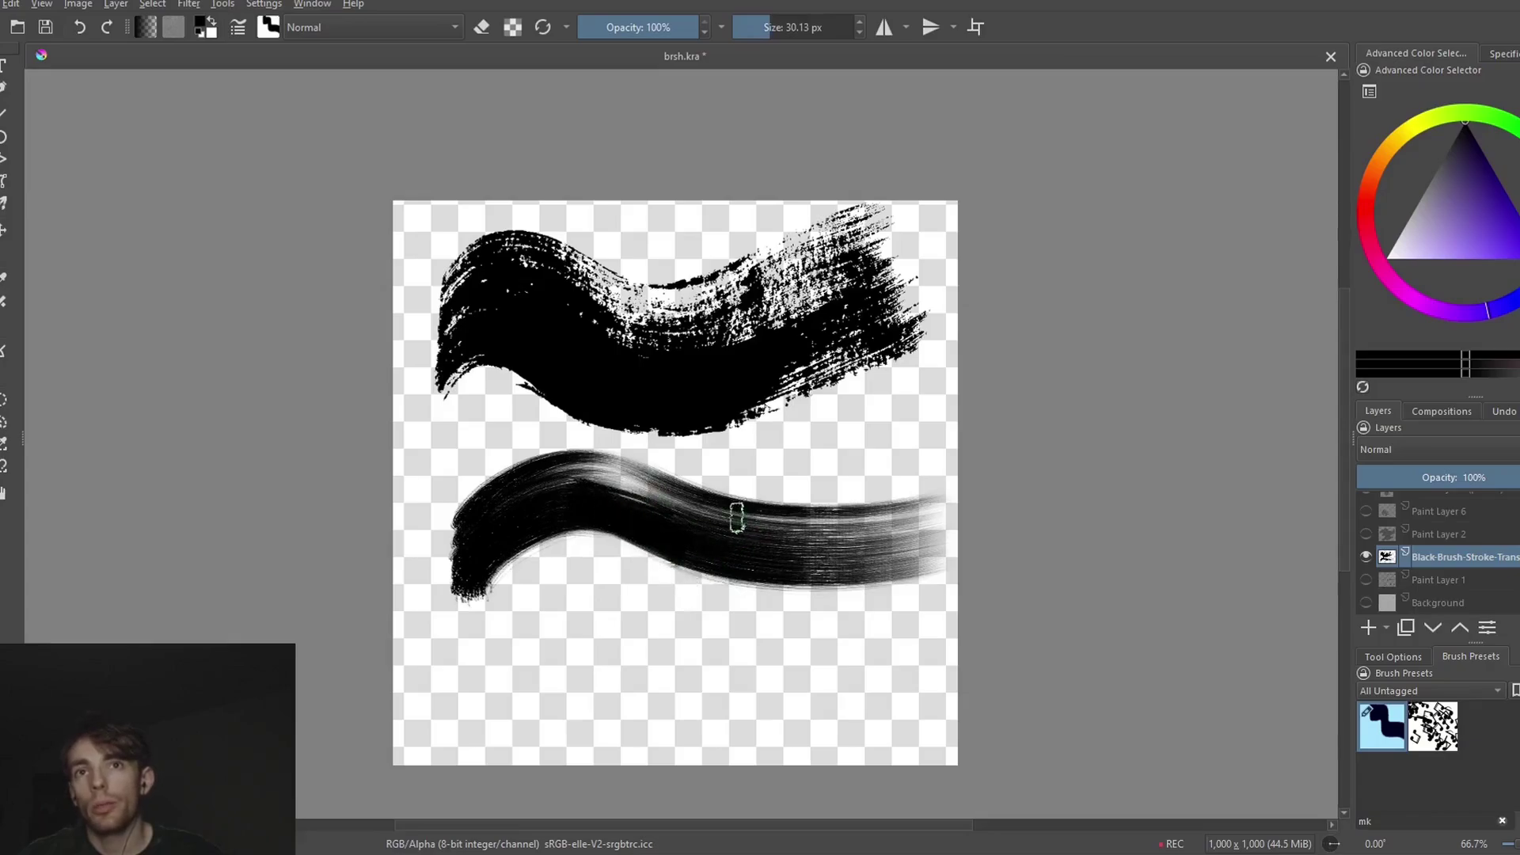
- Enlarge the brush to about 114 px and repaint a wide lower stroke, then switch to erasing
{"action": "left_click_drag", "start_coordinate": [735, 548], "coordinate": [703, 588]}
{"action": "key", "text": "ctrl+z"}
{"action": "key", "text": "ctrl+z"}
{"action": "key", "text": "ctrl+z"}
{"action": "key", "text": "ctrl+z"}
{"action": "key", "text": "ctrl+z"}
{"action": "key", "text": "ctrl+z"}
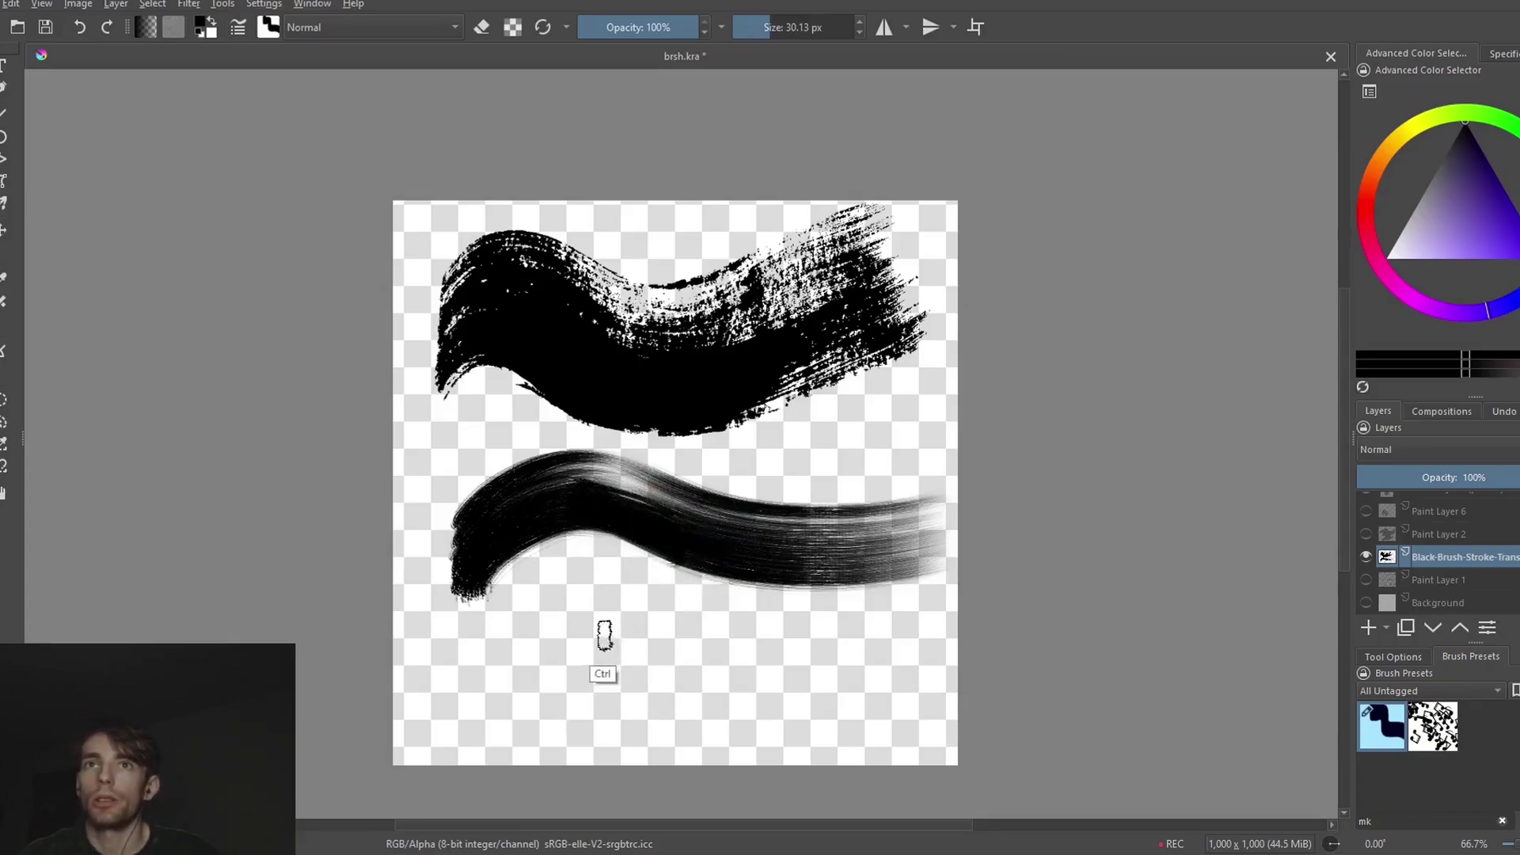
{"action": "key", "text": "ctrl+z"}
{"action": "key", "text": "ctrl+z"}
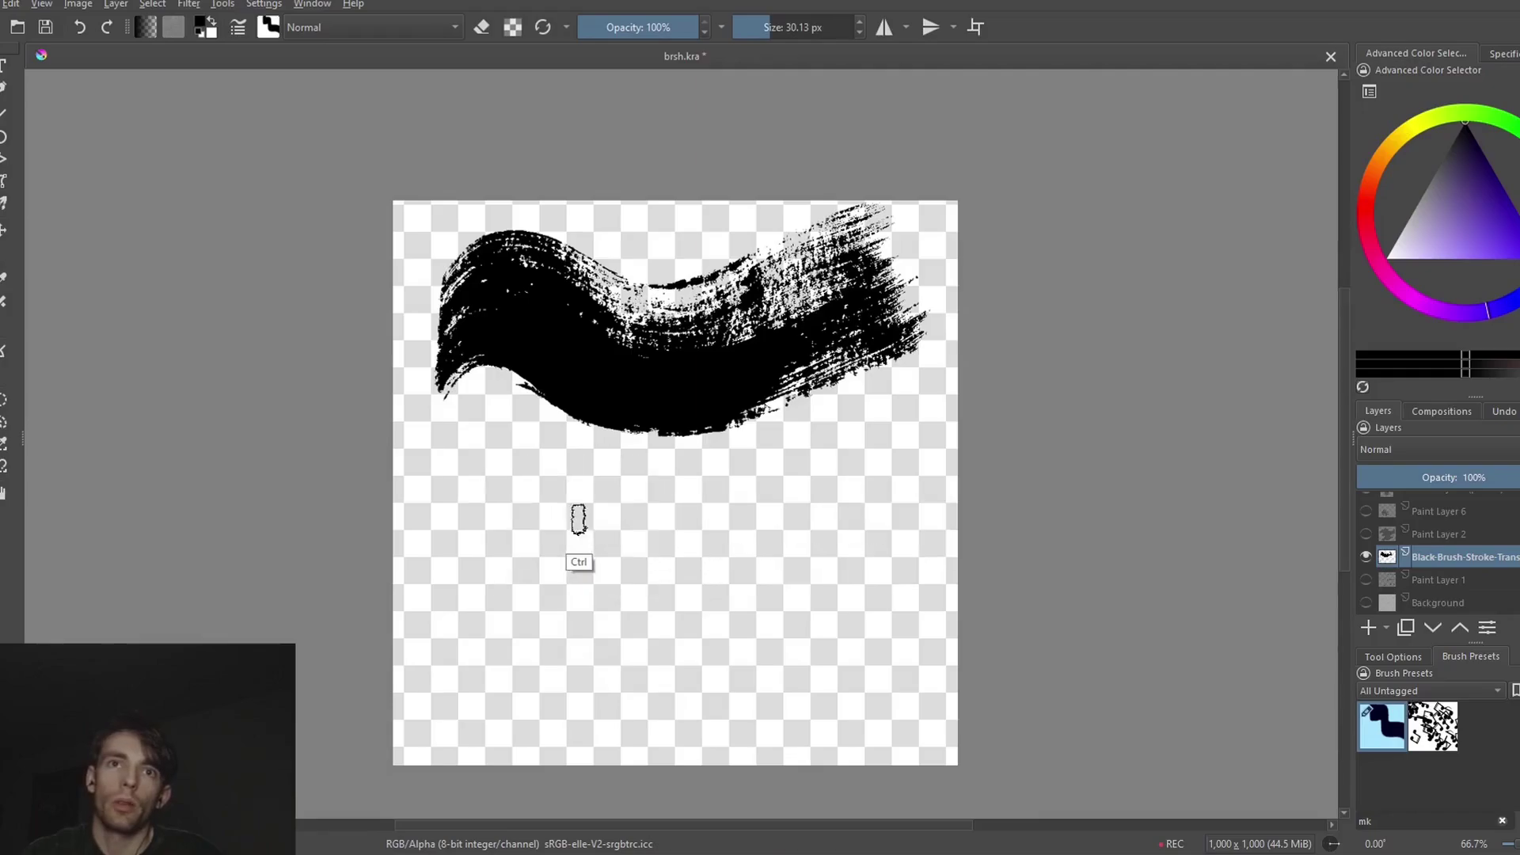
{"action": "left_click_drag", "start_coordinate": [516, 502], "coordinate": [579, 502]}
{"action": "mouse_move", "coordinate": [447, 518]}
{"action": "left_mouse_down"}
{"action": "mouse_move", "coordinate": [657, 565]}
{"action": "mouse_move", "coordinate": [919, 475]}
{"action": "left_mouse_up"}
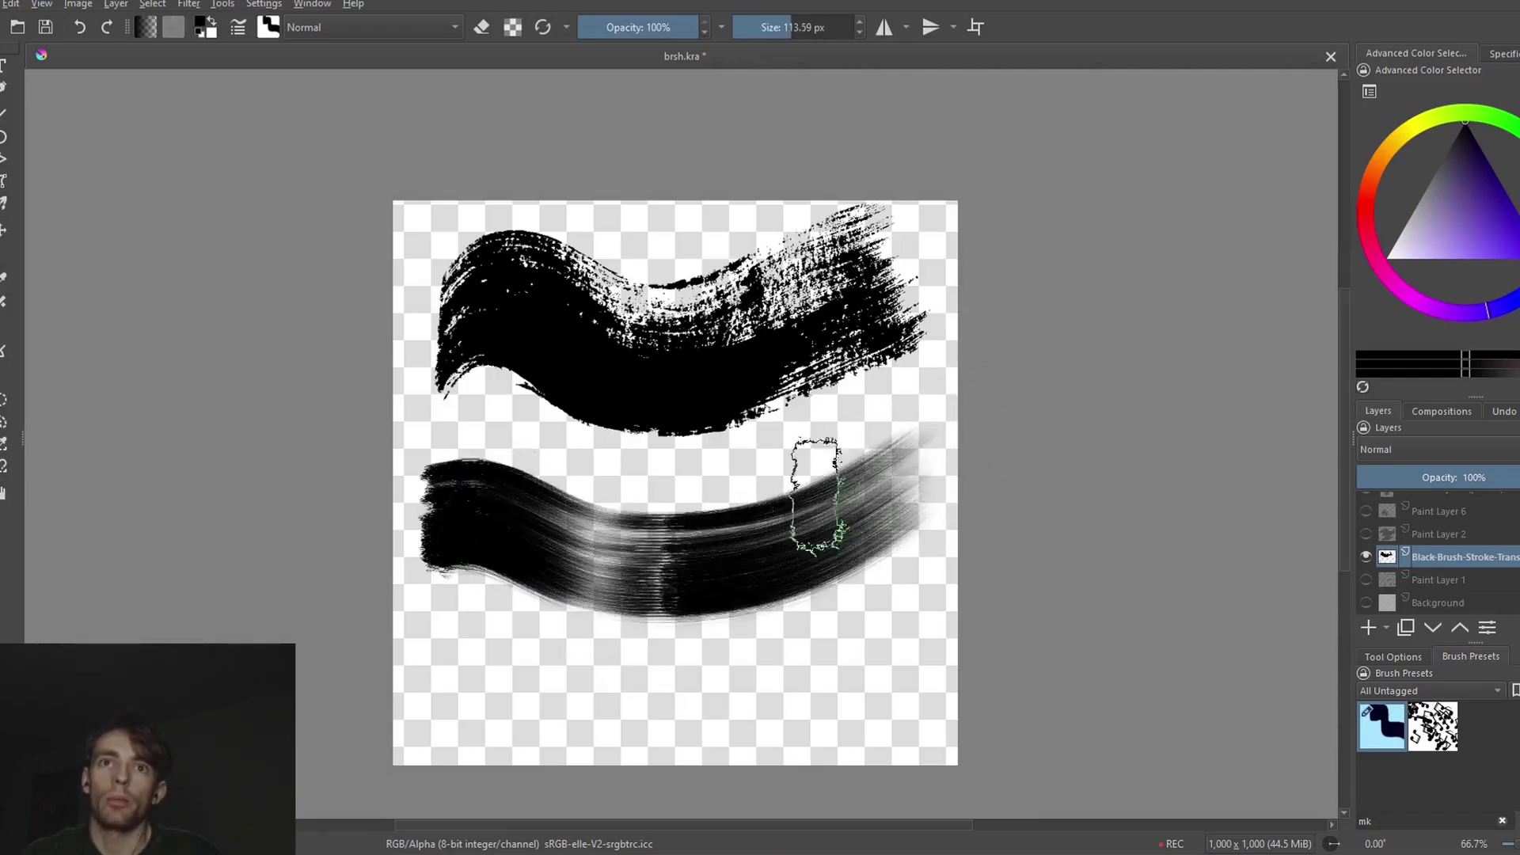
{"action": "key", "text": "ctrl+z"}
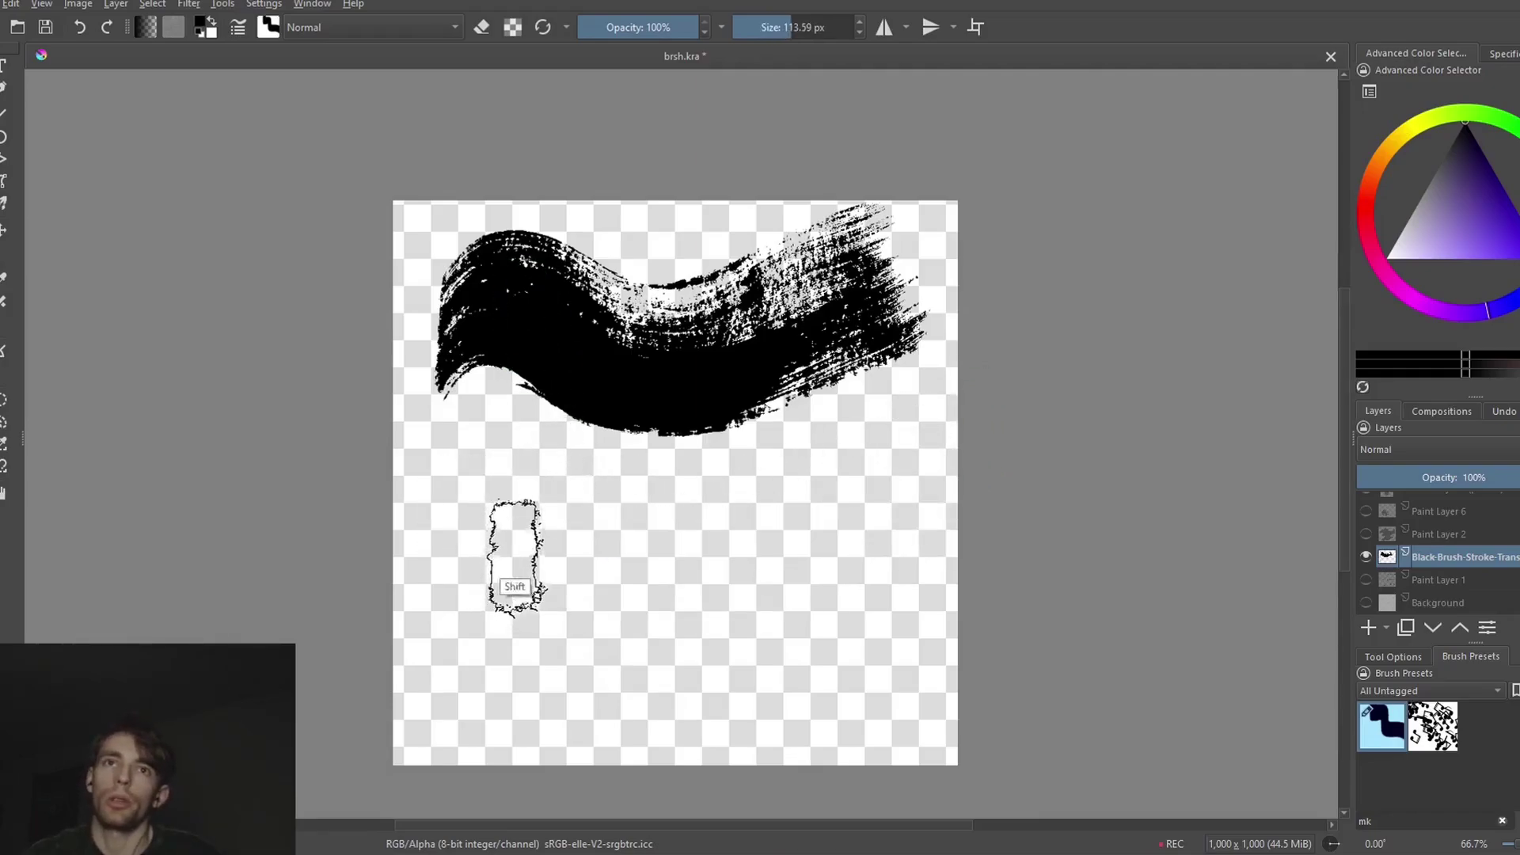
{"action": "mouse_move", "coordinate": [431, 531]}
{"action": "left_mouse_down"}
{"action": "mouse_move", "coordinate": [526, 507]}
{"action": "mouse_move", "coordinate": [918, 475]}
{"action": "mouse_move", "coordinate": [709, 479]}
{"action": "mouse_move", "coordinate": [563, 445]}
{"action": "mouse_move", "coordinate": [528, 479]}
{"action": "mouse_move", "coordinate": [406, 475]}
{"action": "mouse_move", "coordinate": [567, 468]}
{"action": "left_mouse_up"}
{"action": "key", "text": "e"}
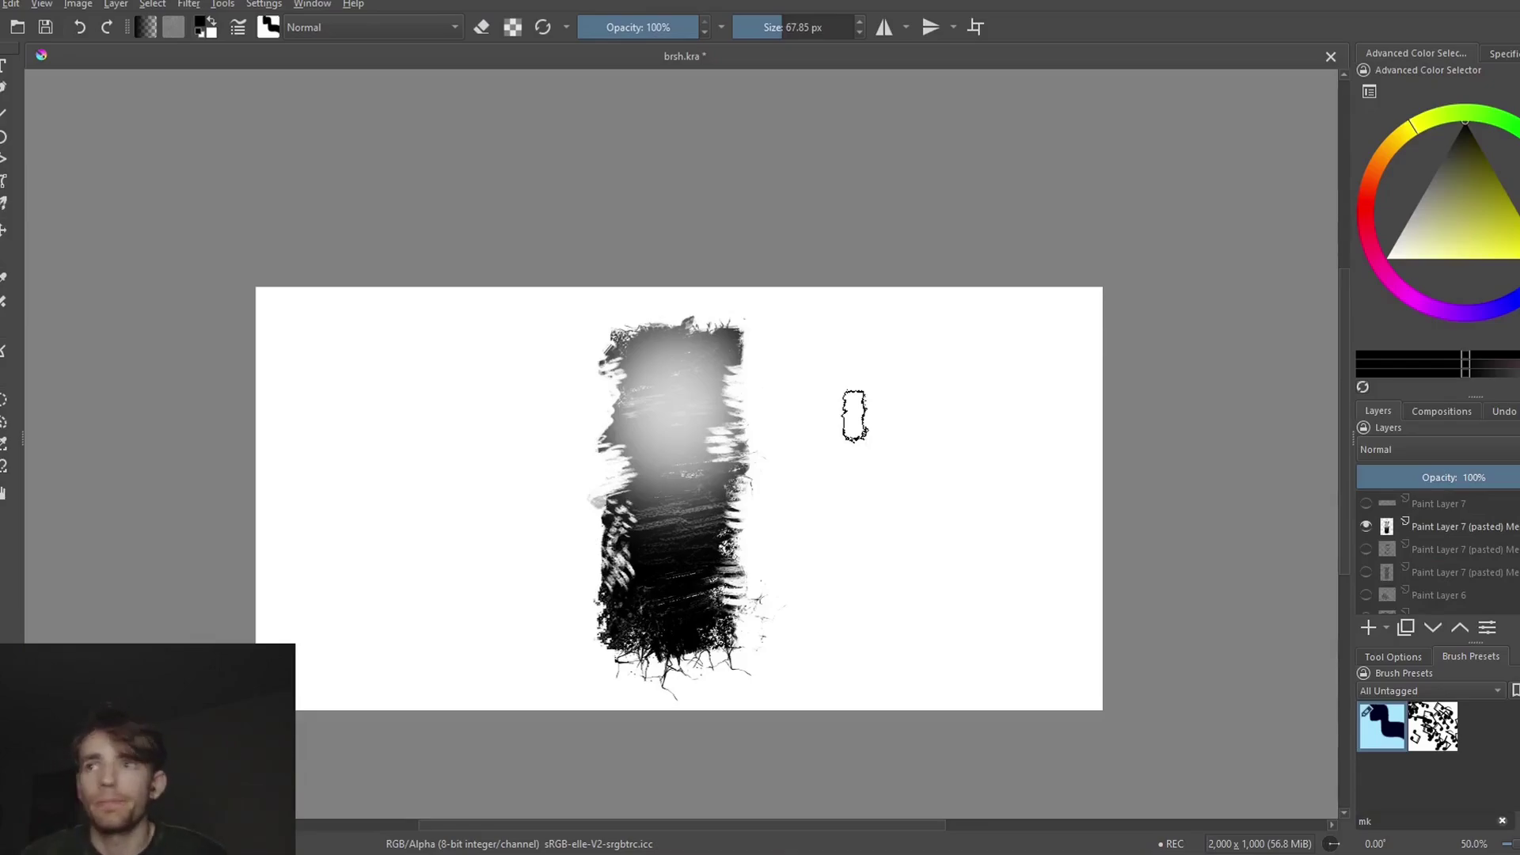
- Fade the top of the pasted brush-tip column lighter with a ~432 px soft eraser
{"action": "left_click", "coordinate": [1409, 691]}
{"action": "left_click", "coordinate": [1416, 652]}
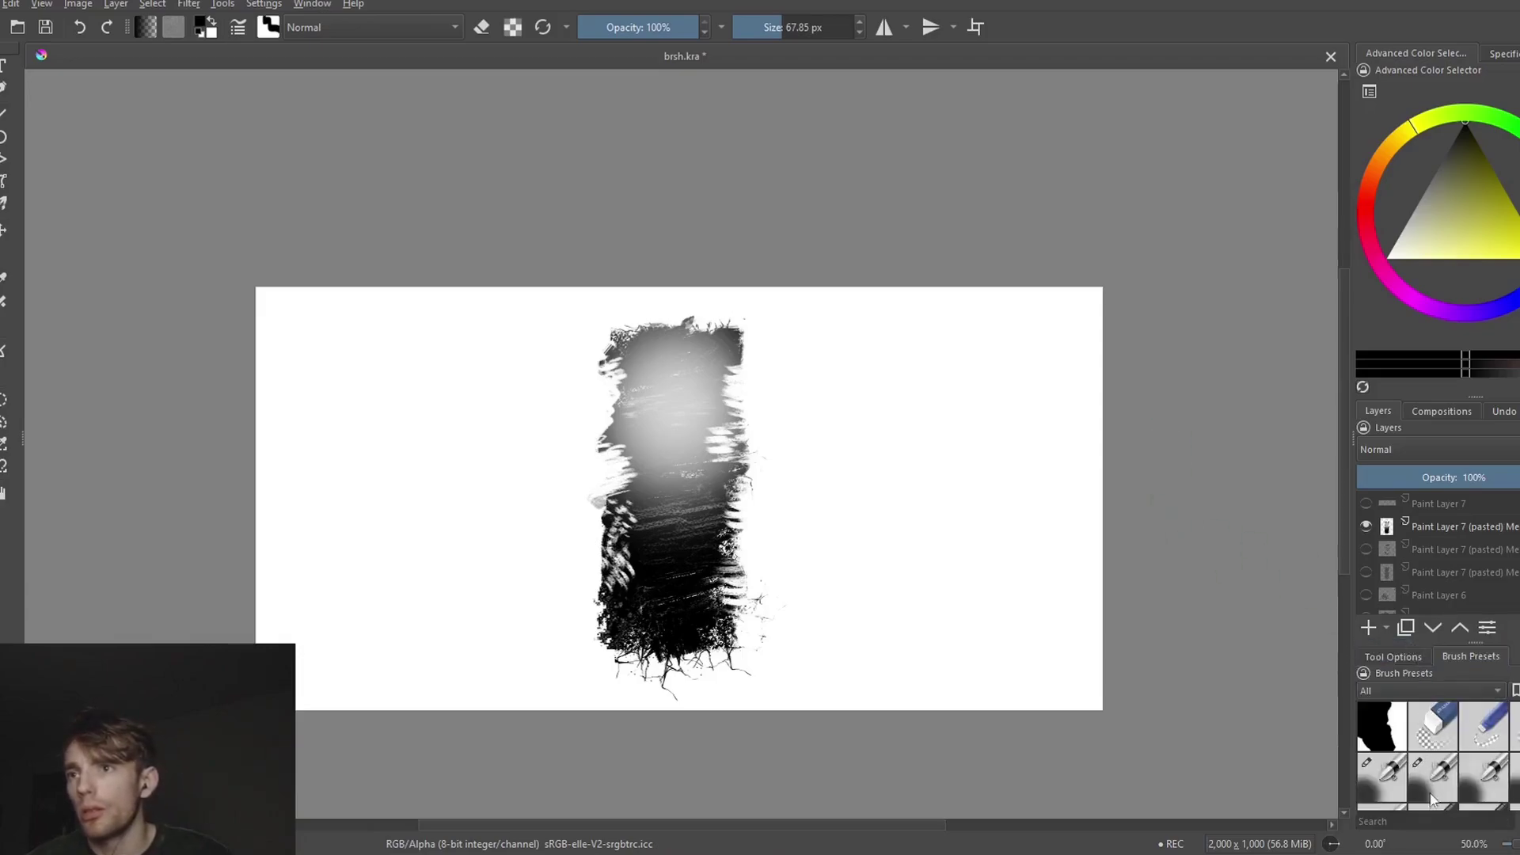
{"action": "left_click", "coordinate": [1432, 795]}
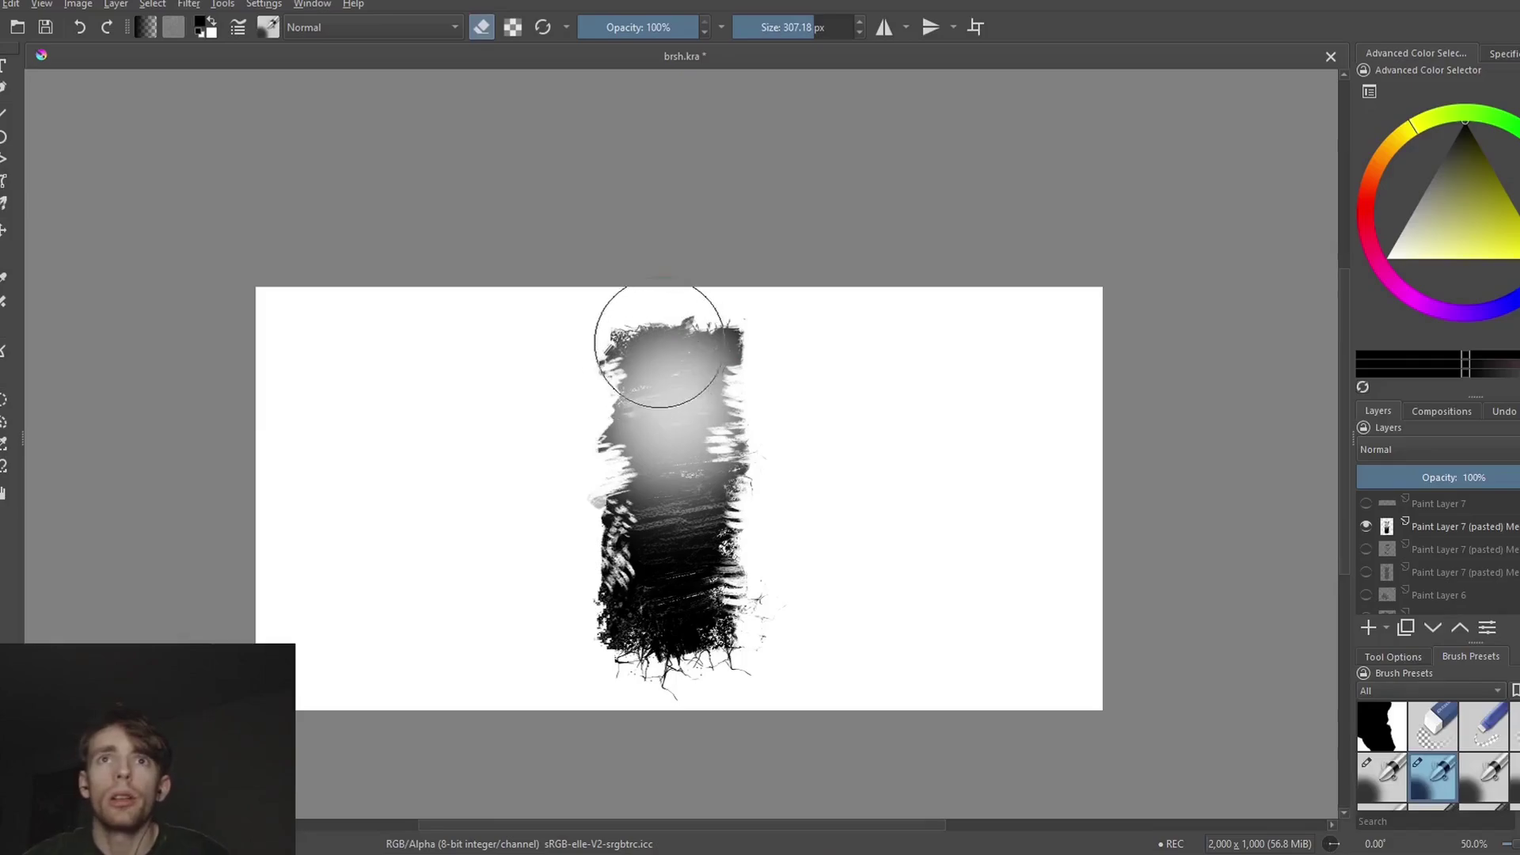
{"action": "left_click_drag", "start_coordinate": [582, 362], "coordinate": [683, 348], "text": "shift"}
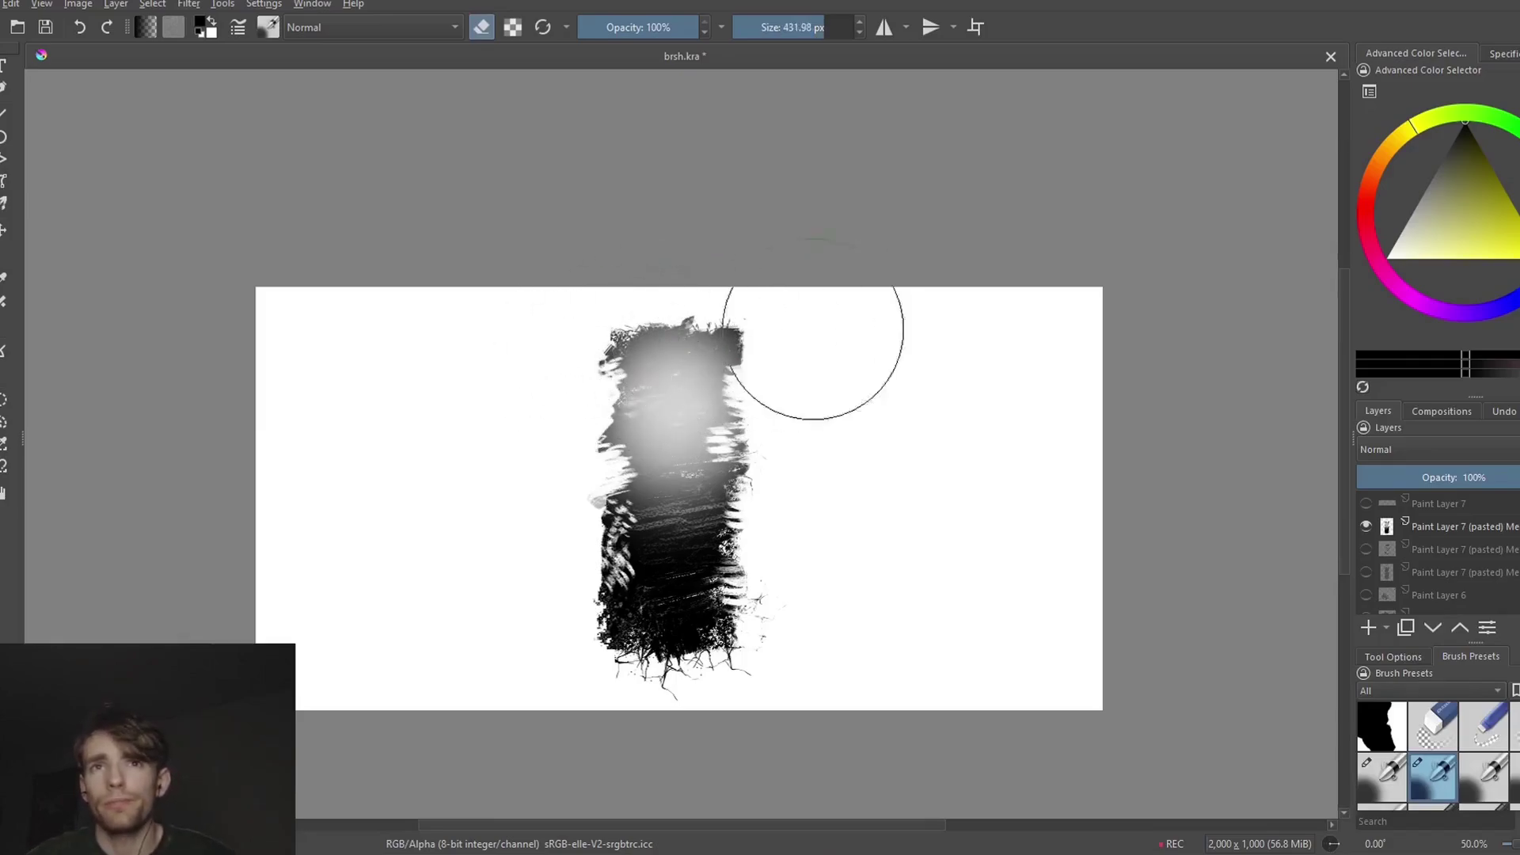
{"action": "left_click", "coordinate": [1468, 529]}
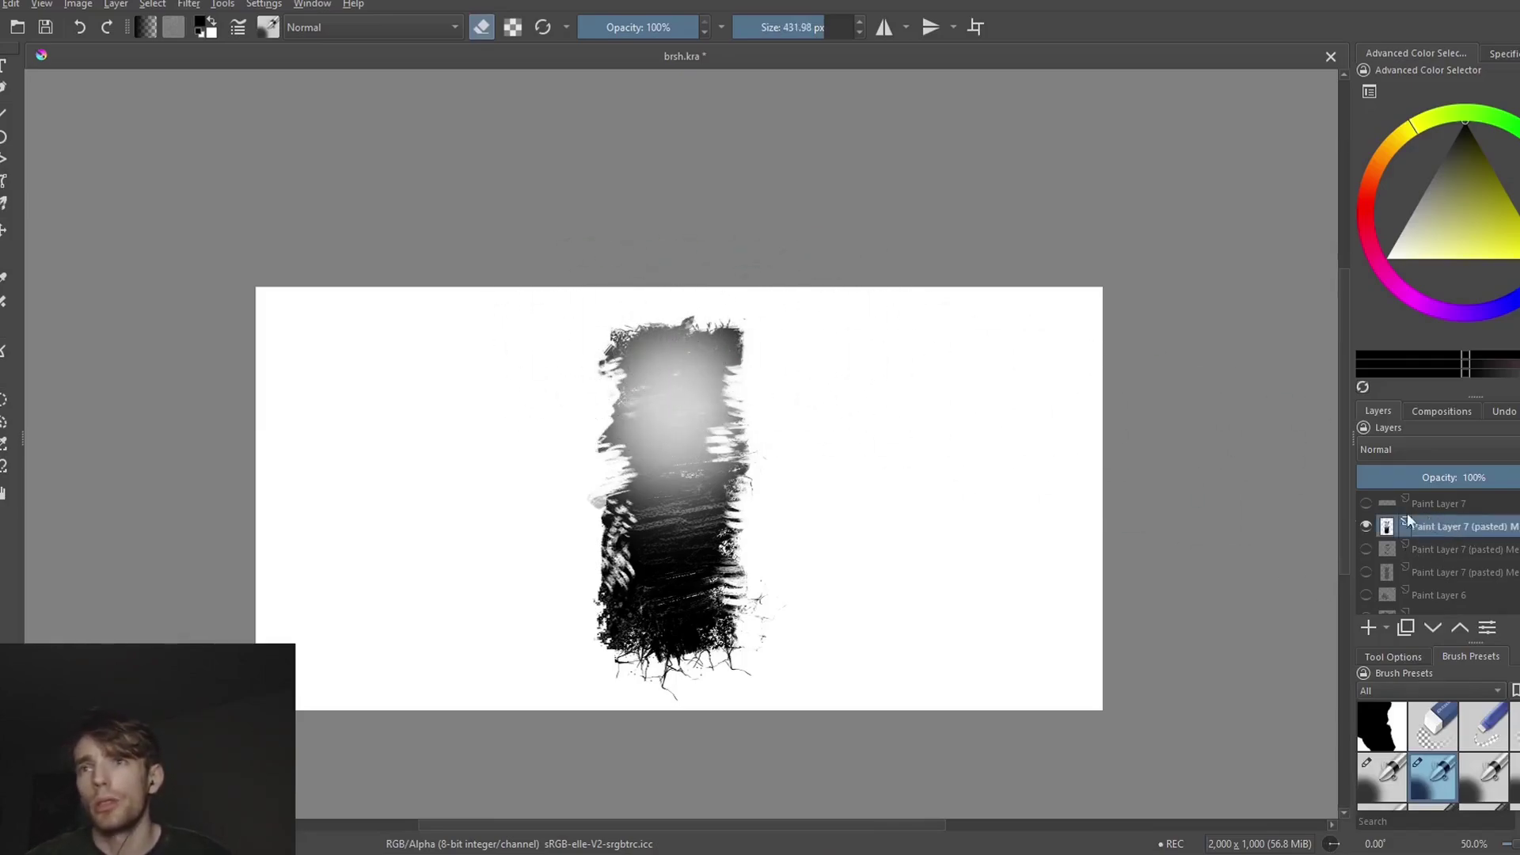
{"action": "left_click_drag", "start_coordinate": [594, 301], "coordinate": [882, 312]}
{"action": "left_click_drag", "start_coordinate": [543, 358], "coordinate": [888, 345]}
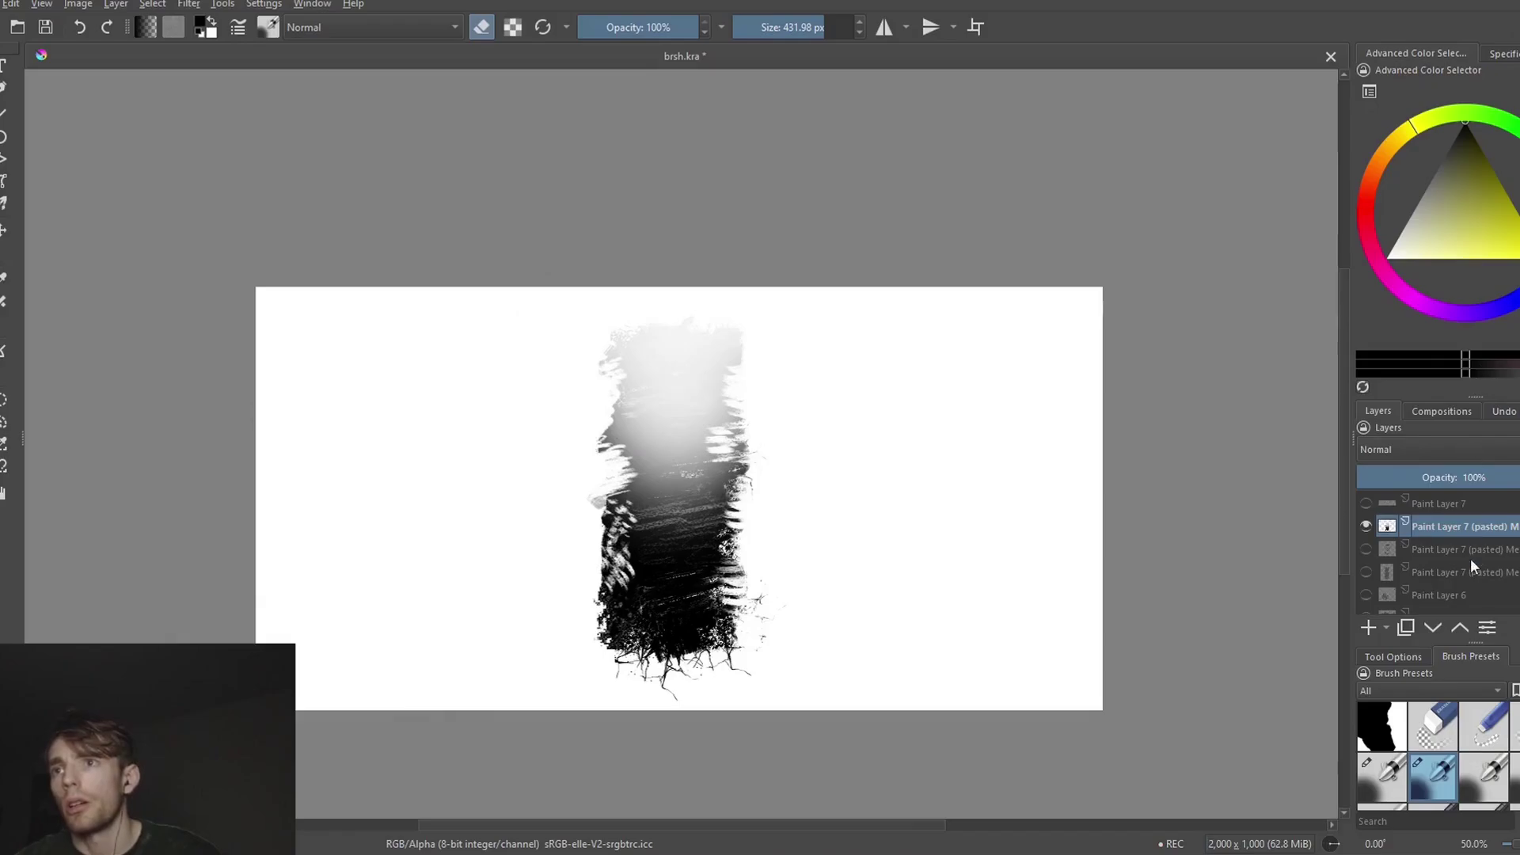
- Show the Black-Brush-Stroke reference layer to compare it up close, then hide it again
{"action": "scroll", "coordinate": [1470, 558], "scroll_direction": "down", "scroll_amount": 3}
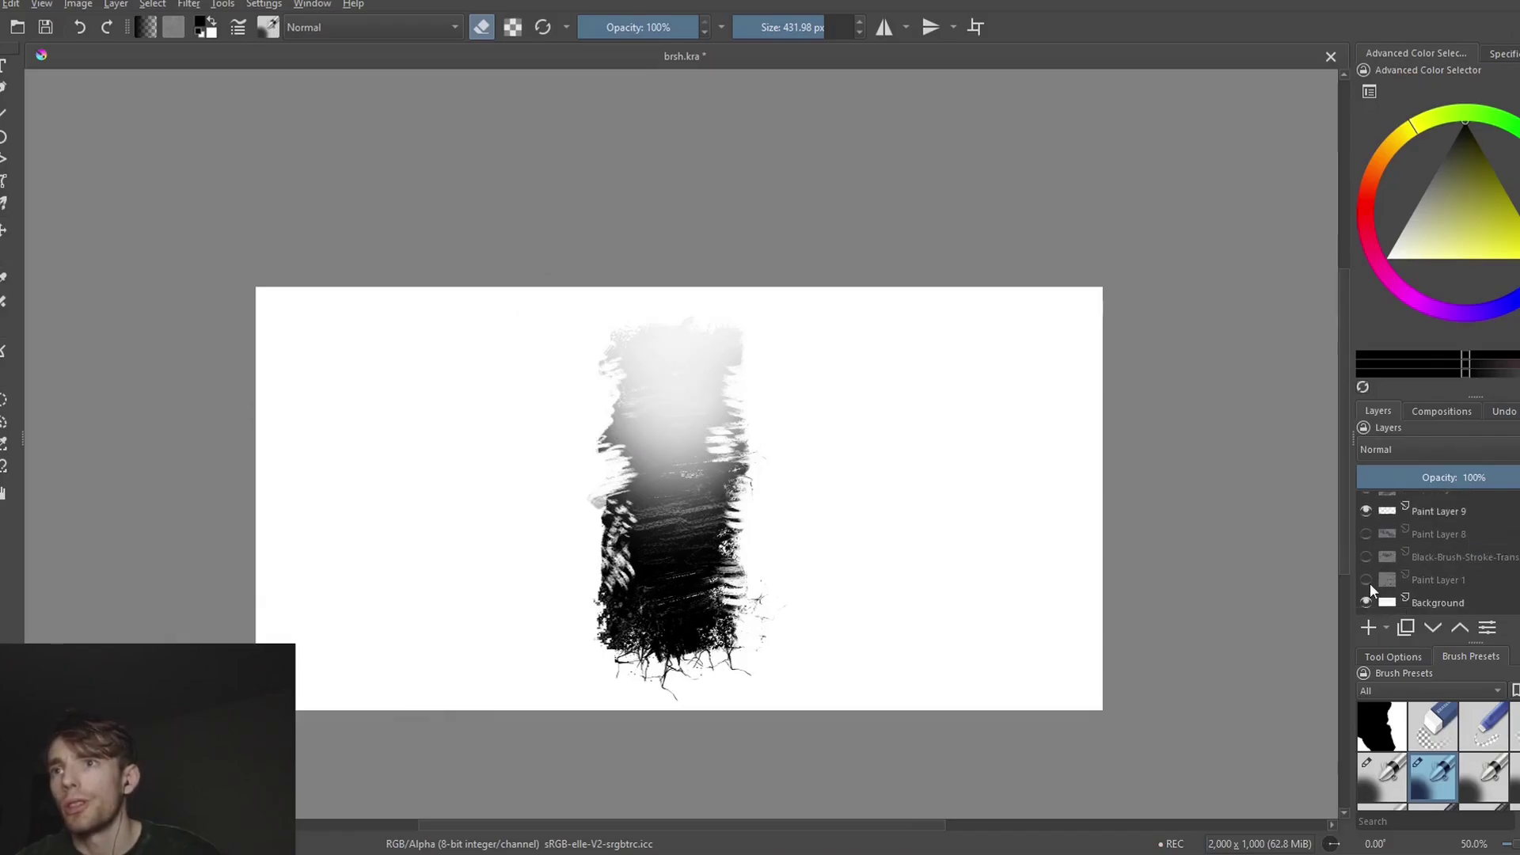
{"action": "left_click", "coordinate": [1366, 556]}
{"action": "scroll", "coordinate": [748, 339], "scroll_direction": "up", "scroll_amount": 5}
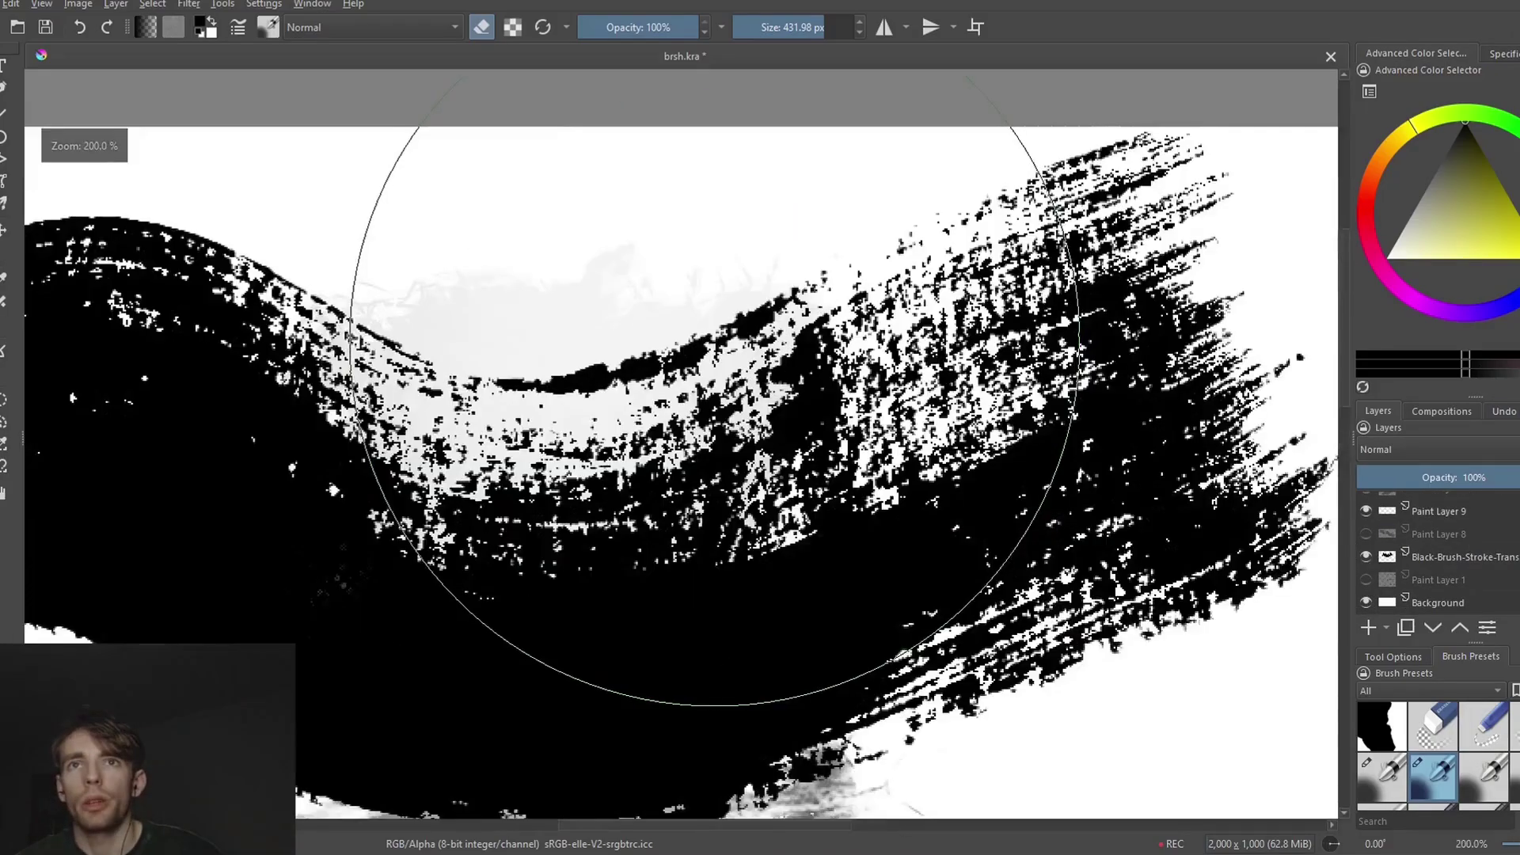
{"action": "scroll", "coordinate": [737, 337], "scroll_direction": "down", "scroll_amount": 3}
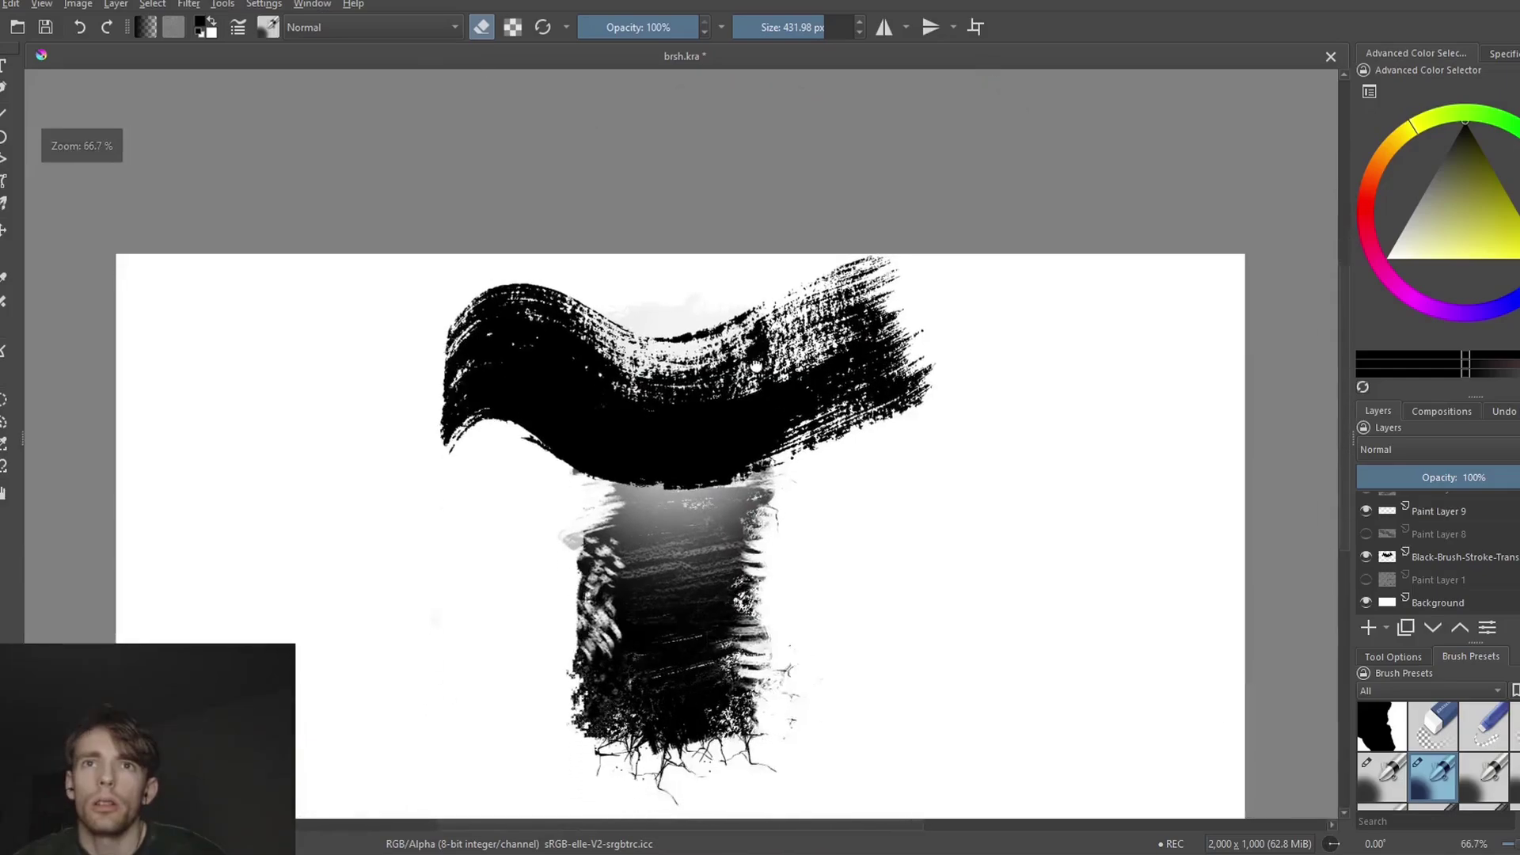
{"action": "scroll", "coordinate": [701, 525], "scroll_direction": "up", "scroll_amount": 2}
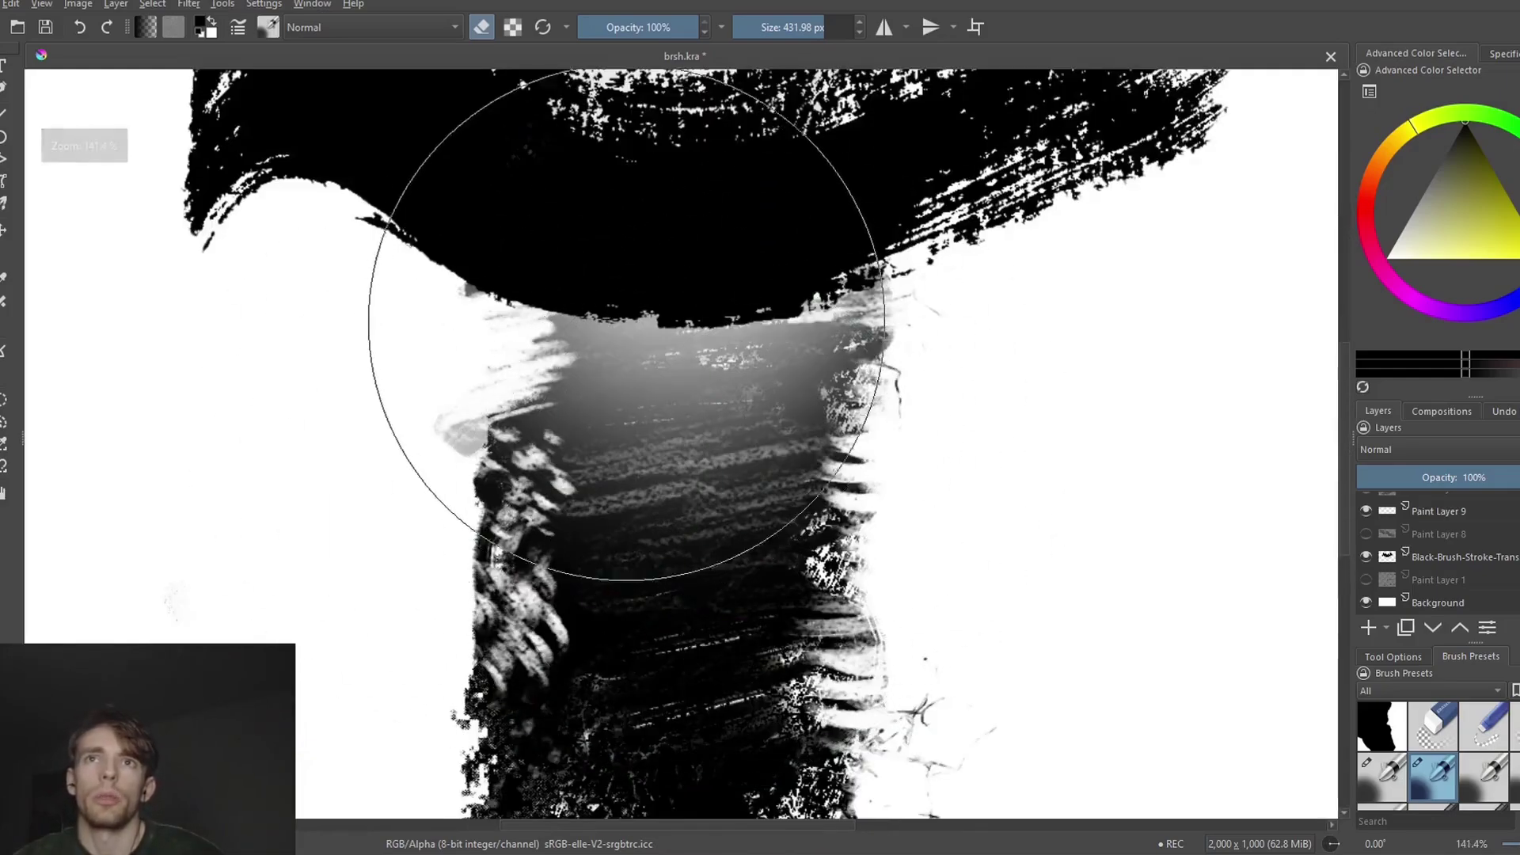
{"action": "left_click_drag", "start_coordinate": [625, 323], "coordinate": [583, 623]}
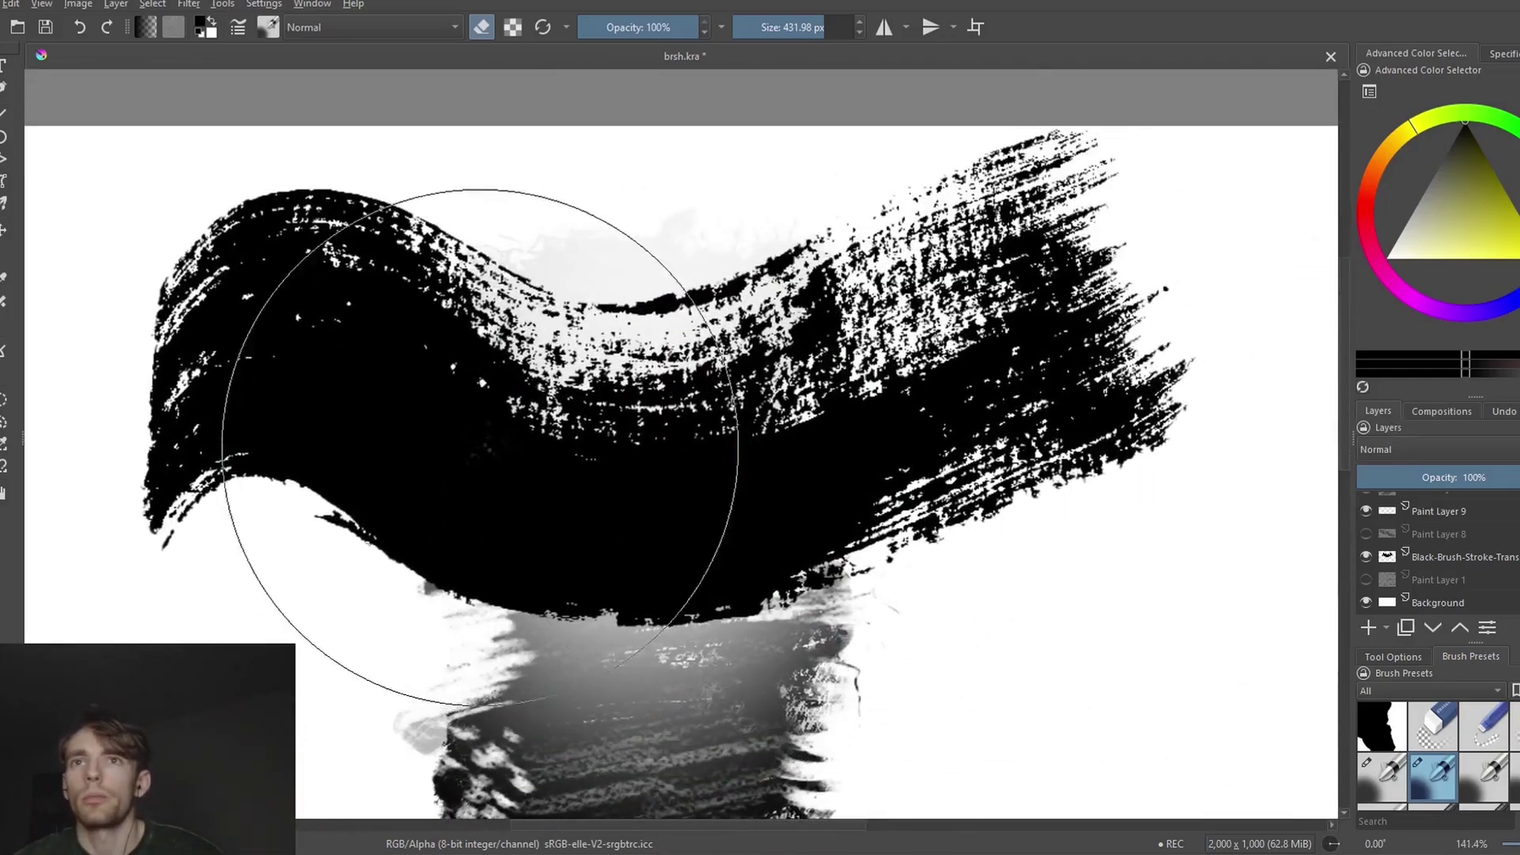
{"action": "scroll", "coordinate": [583, 401], "scroll_direction": "up", "scroll_amount": 1}
{"action": "scroll", "coordinate": [526, 343], "scroll_direction": "down", "scroll_amount": 2}
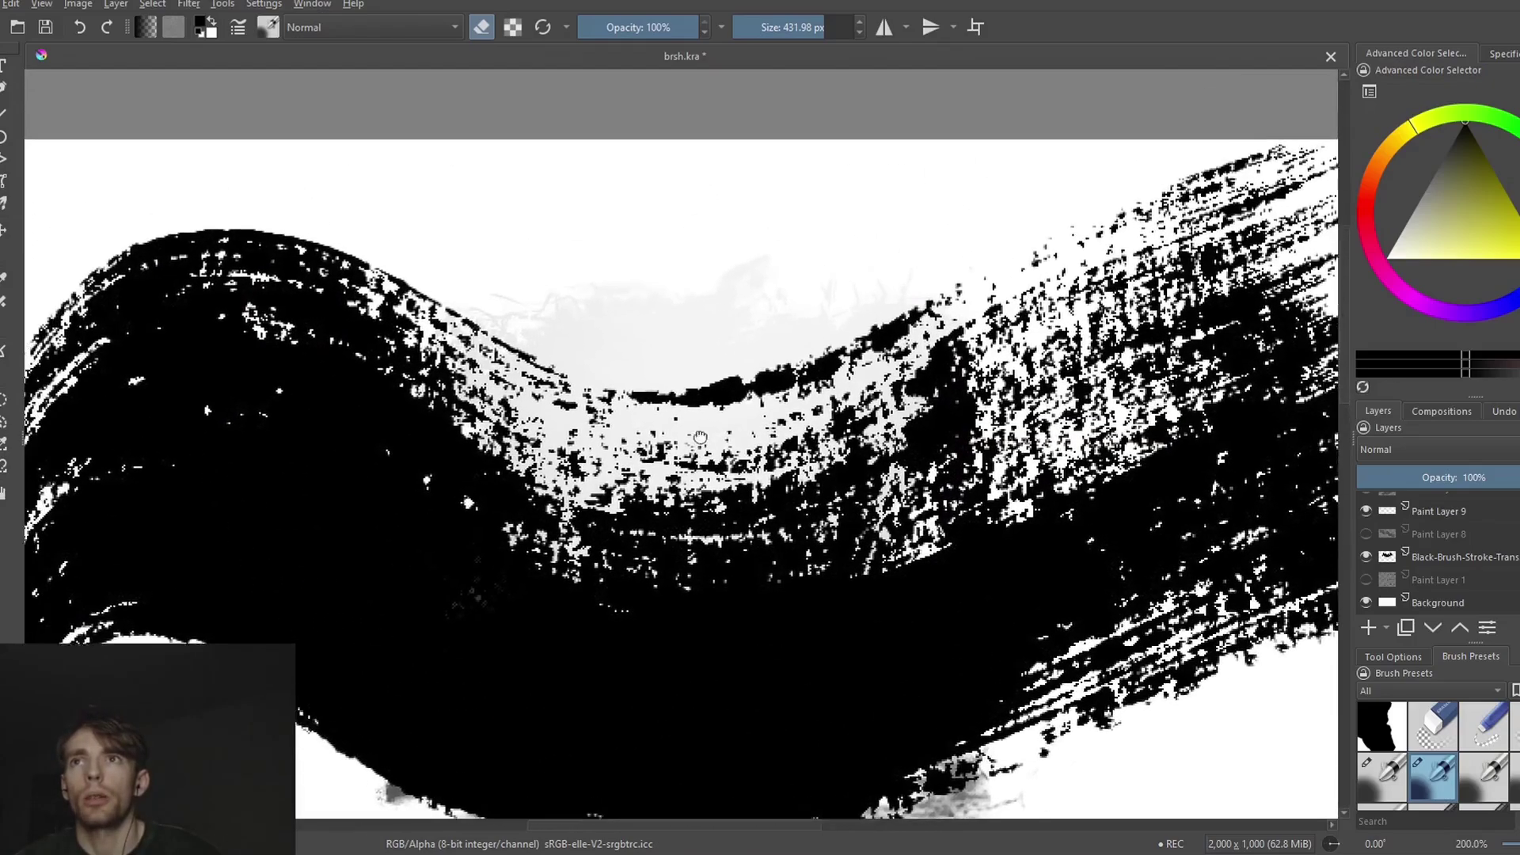
{"action": "left_click", "coordinate": [1366, 558]}
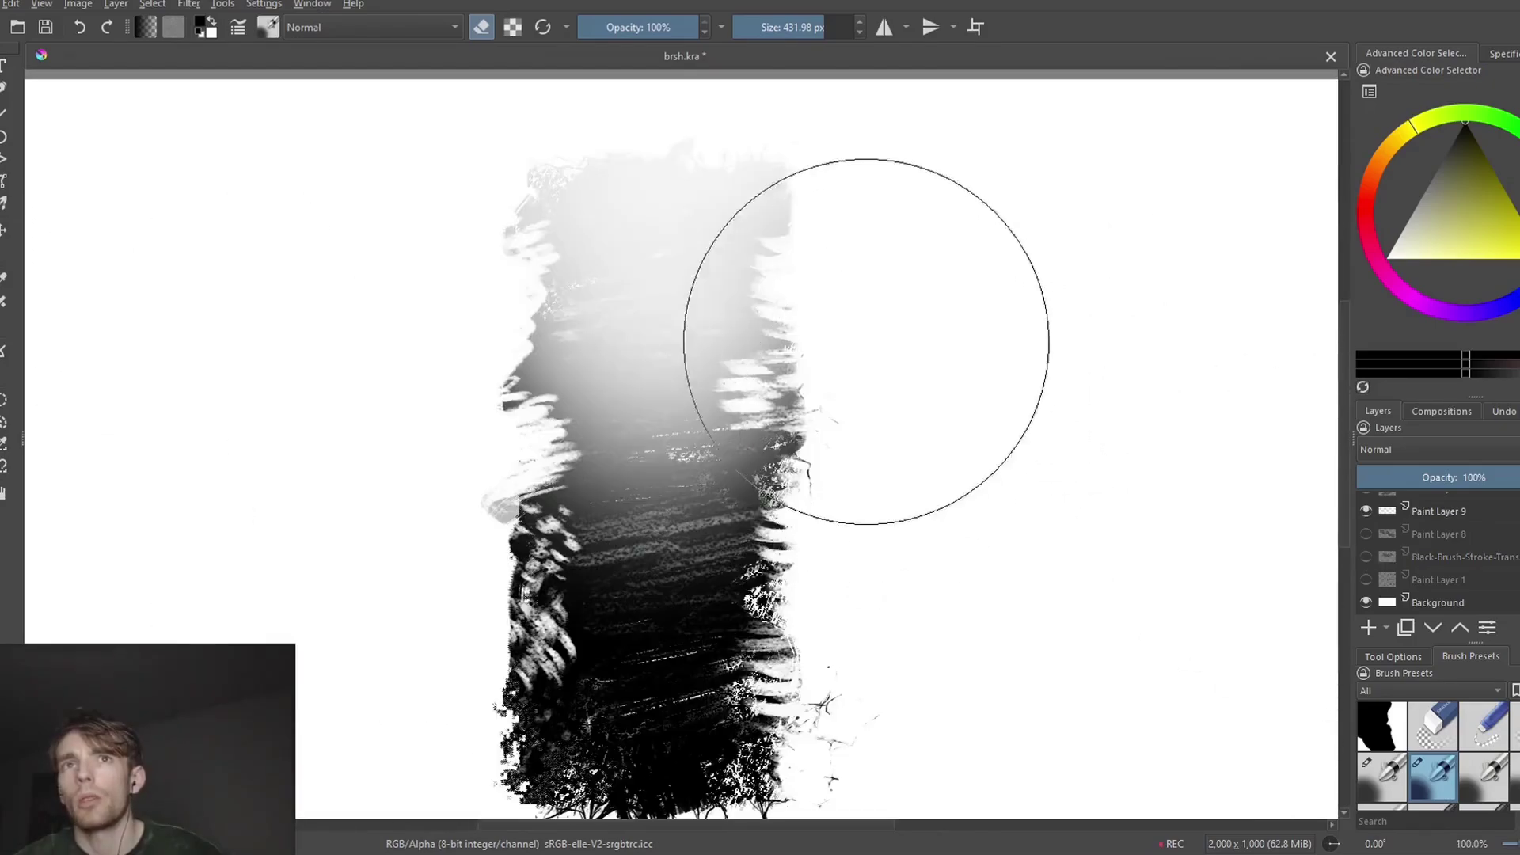
{"action": "left_click_drag", "start_coordinate": [788, 305], "coordinate": [824, 354]}
{"action": "scroll", "coordinate": [704, 277], "scroll_direction": "down", "scroll_amount": 1}
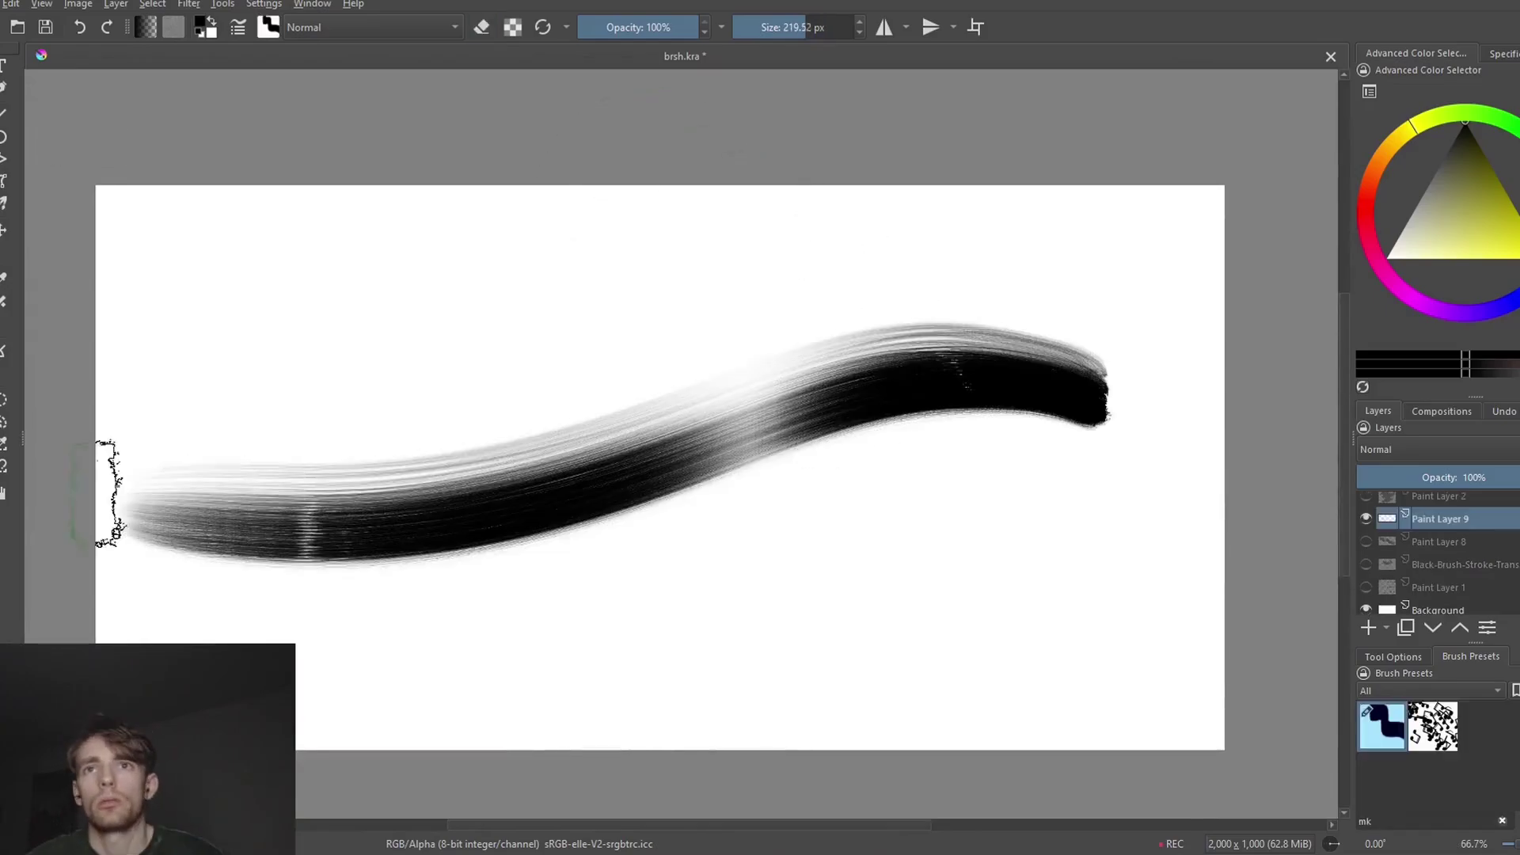
- Paint a long S-shaped stroke with a 321 px brush and move it toward the canvas bottom
{"action": "key", "text": "ctrl+z"}
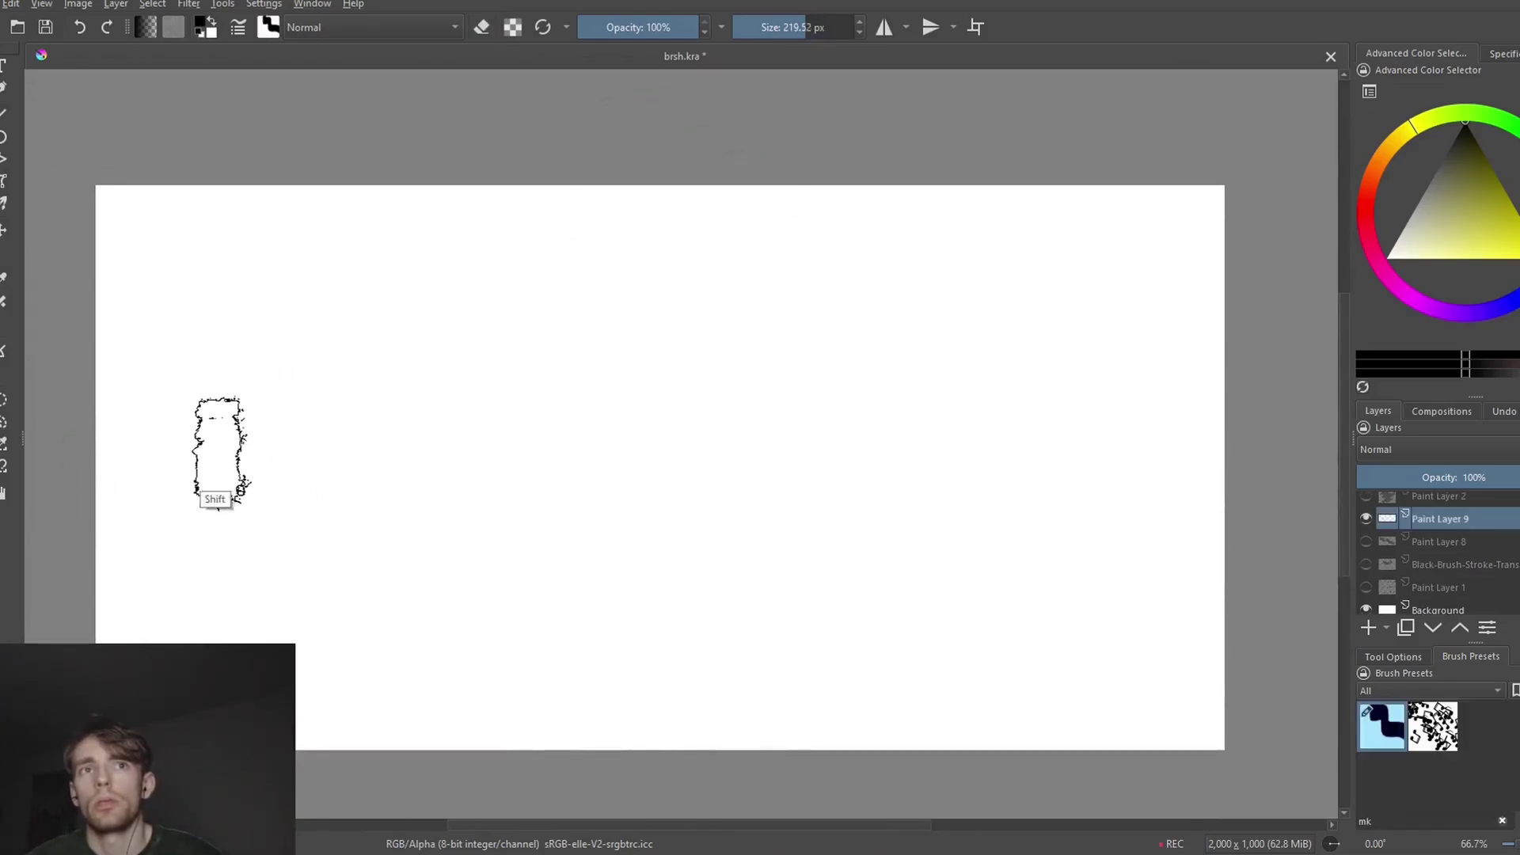
{"action": "left_click_drag", "start_coordinate": [221, 443], "coordinate": [261, 439]}
{"action": "mouse_move", "coordinate": [153, 427]}
{"action": "left_mouse_down"}
{"action": "mouse_move", "coordinate": [516, 441]}
{"action": "mouse_move", "coordinate": [1150, 377]}
{"action": "left_mouse_up"}
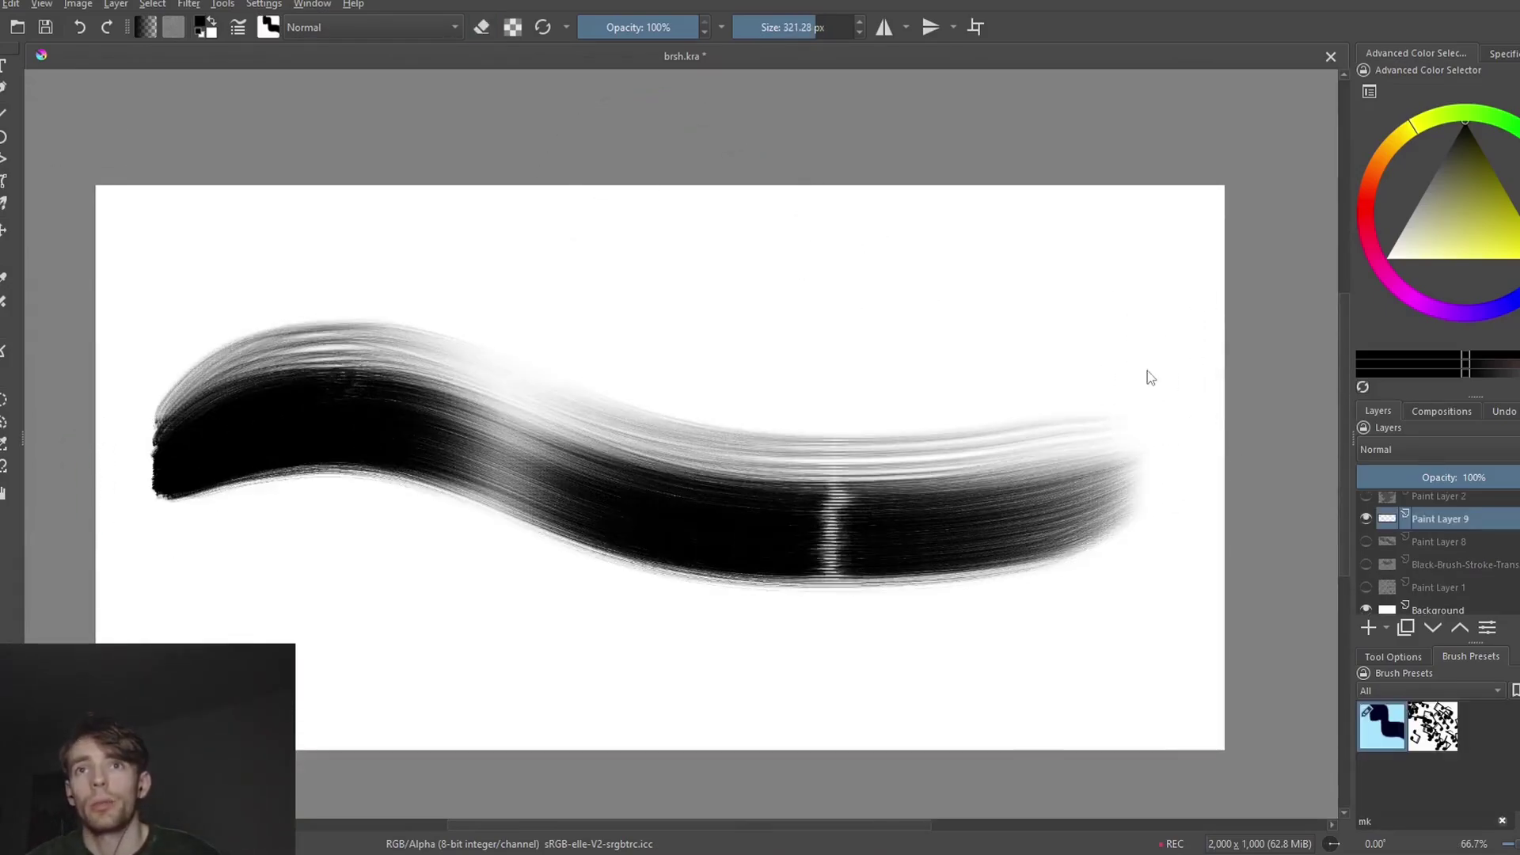
{"action": "key", "text": "ctrl+z"}
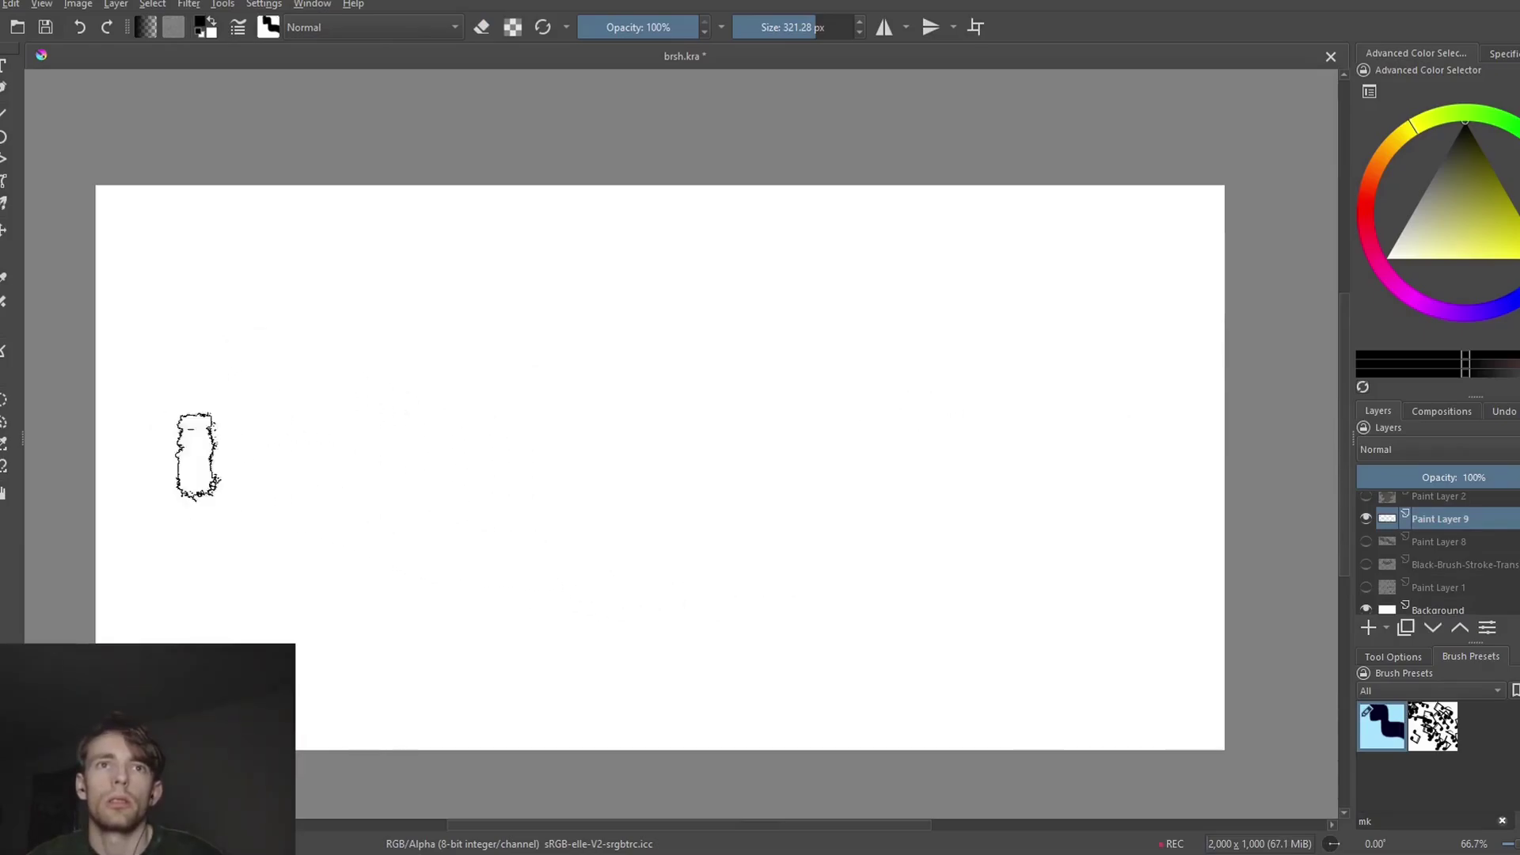
{"action": "mouse_move", "coordinate": [196, 455]}
{"action": "left_mouse_down"}
{"action": "mouse_move", "coordinate": [539, 417]}
{"action": "mouse_move", "coordinate": [1119, 459]}
{"action": "left_mouse_up"}
{"action": "key", "text": "ctrl+z"}
{"action": "mouse_move", "coordinate": [193, 475]}
{"action": "left_mouse_down"}
{"action": "mouse_move", "coordinate": [519, 433]}
{"action": "mouse_move", "coordinate": [1119, 475]}
{"action": "left_mouse_up"}
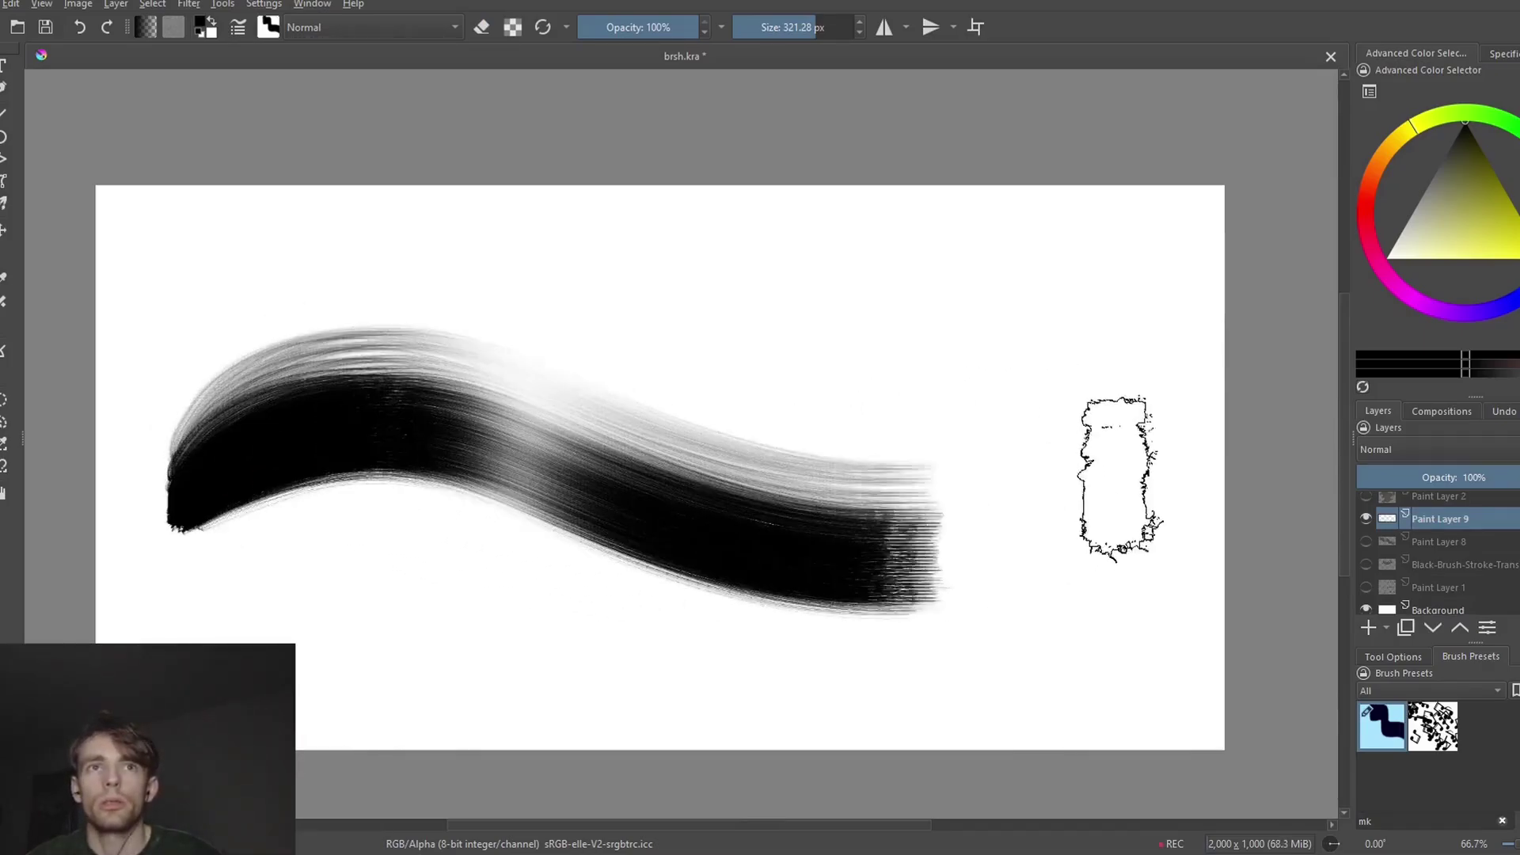
{"action": "left_click_drag", "start_coordinate": [462, 427], "coordinate": [482, 453]}
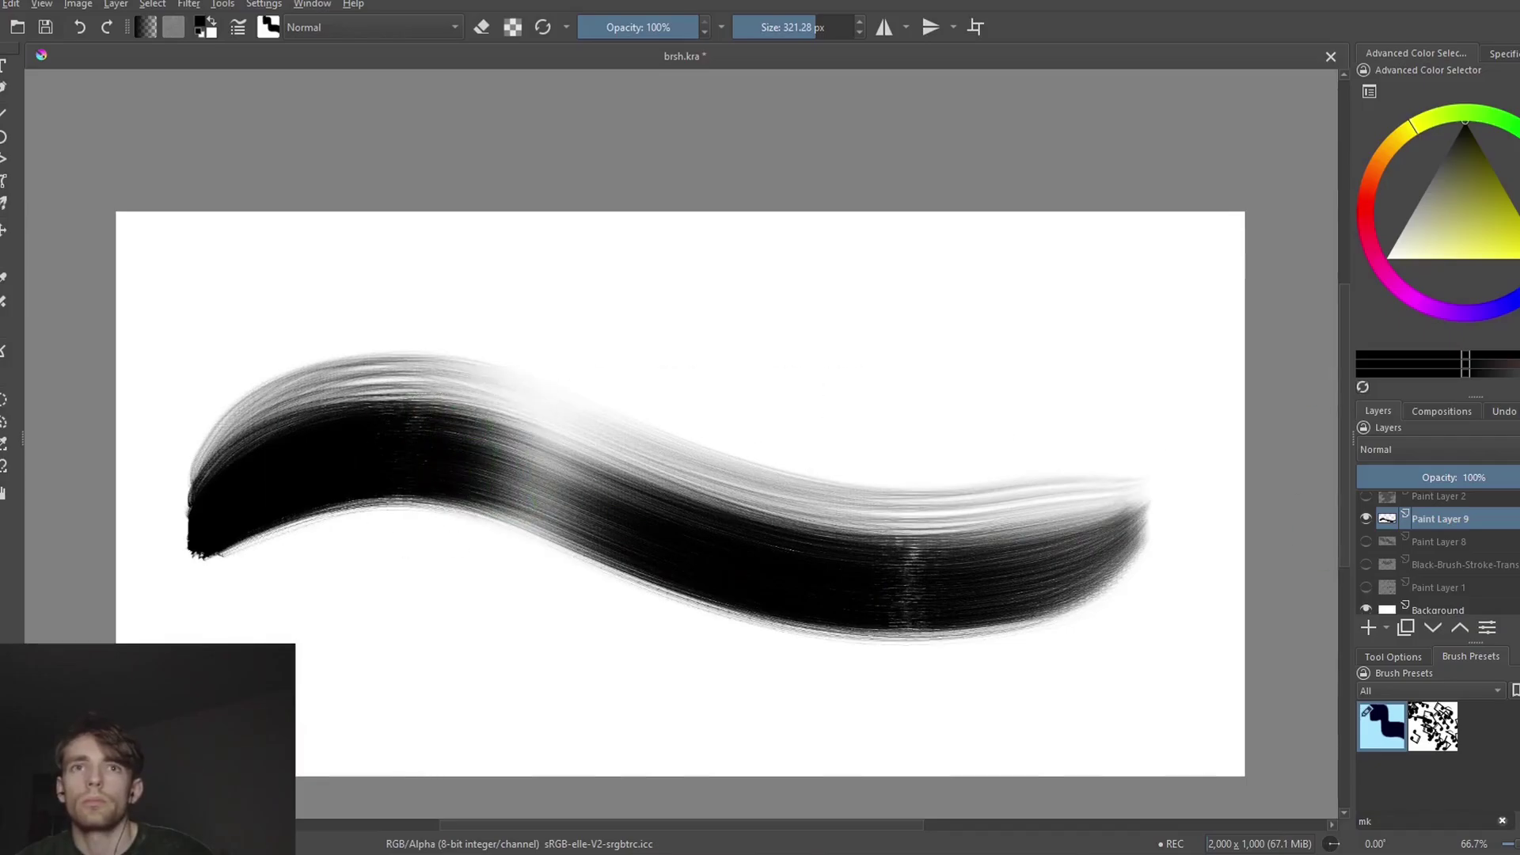
{"action": "left_click_drag", "start_coordinate": [583, 475], "coordinate": [582, 586]}
- Show the reference stroke and position it directly above the test stroke on Paint Layer 9
{"action": "scroll", "coordinate": [1379, 524], "scroll_direction": "down", "scroll_amount": 1}
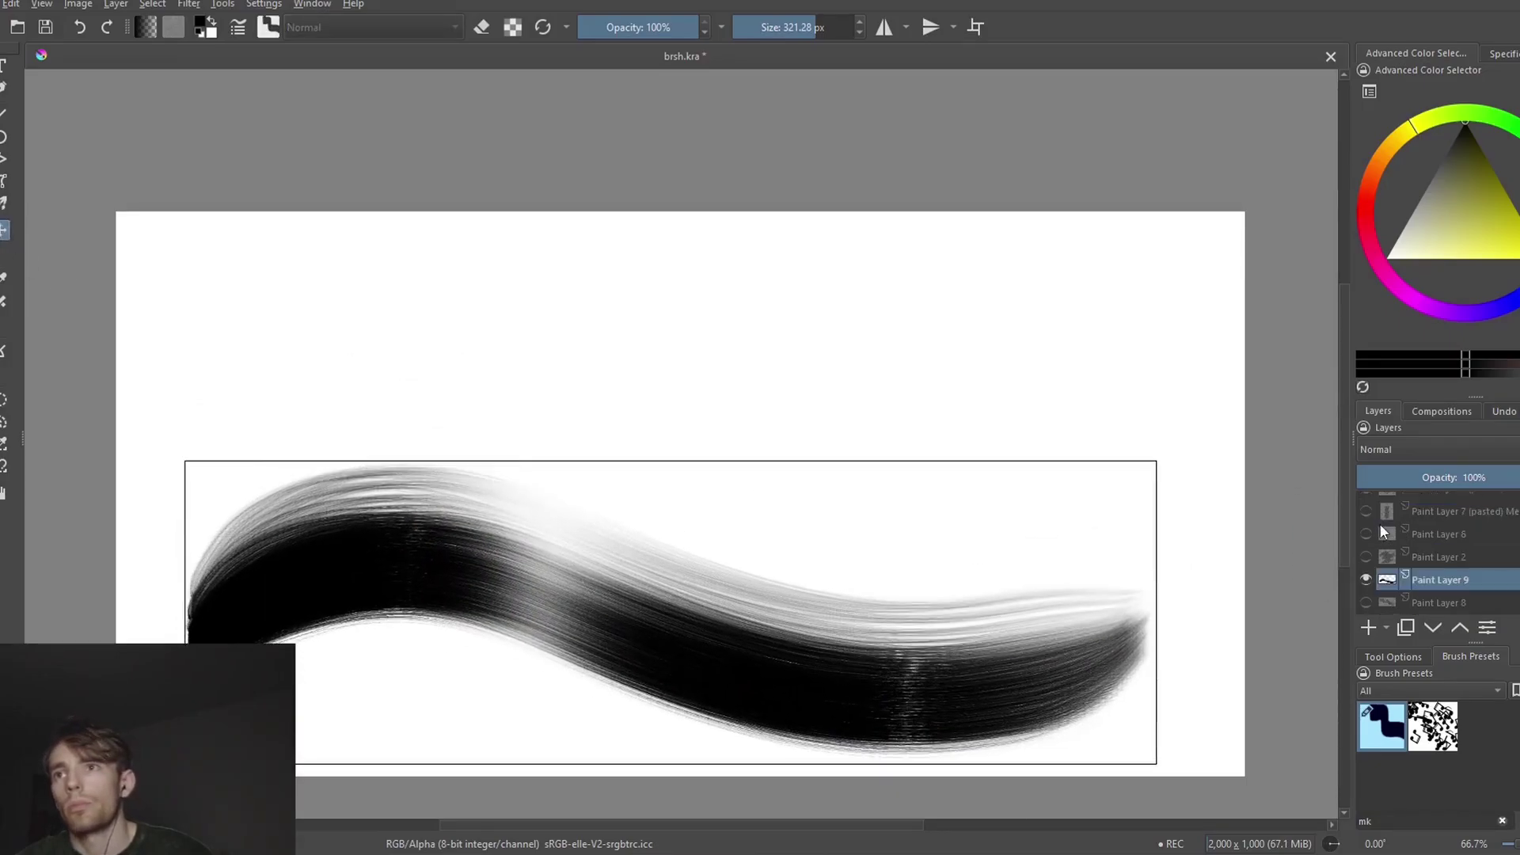
{"action": "left_click", "coordinate": [1366, 557]}
{"action": "left_click", "coordinate": [1435, 511]}
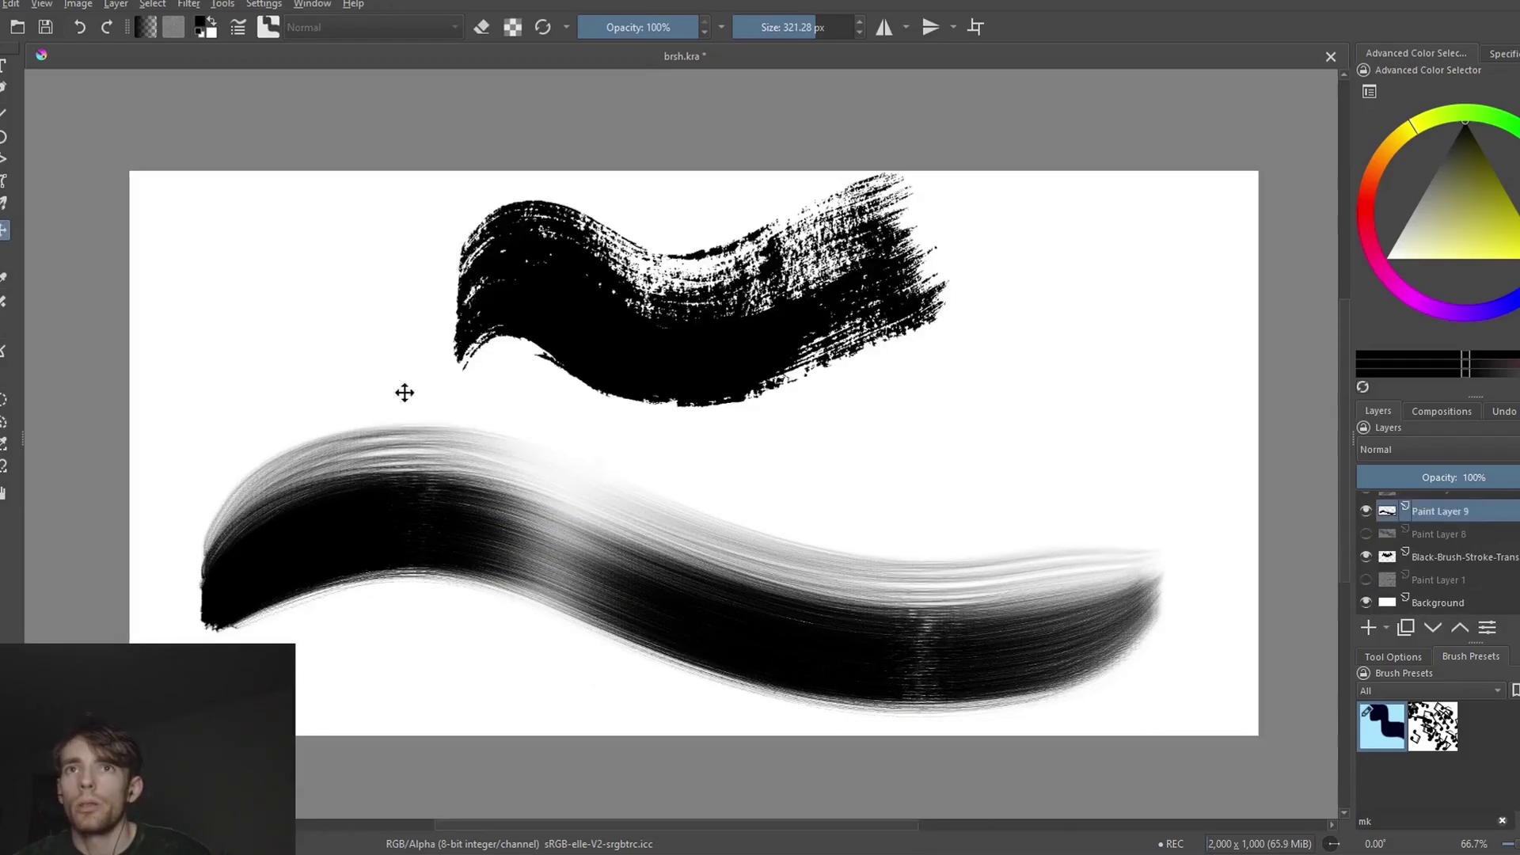
{"action": "mouse_move", "coordinate": [678, 536]}
{"action": "left_mouse_down"}
{"action": "mouse_move", "coordinate": [728, 524]}
{"action": "mouse_move", "coordinate": [705, 498]}
{"action": "mouse_move", "coordinate": [692, 513]}
{"action": "left_mouse_up"}
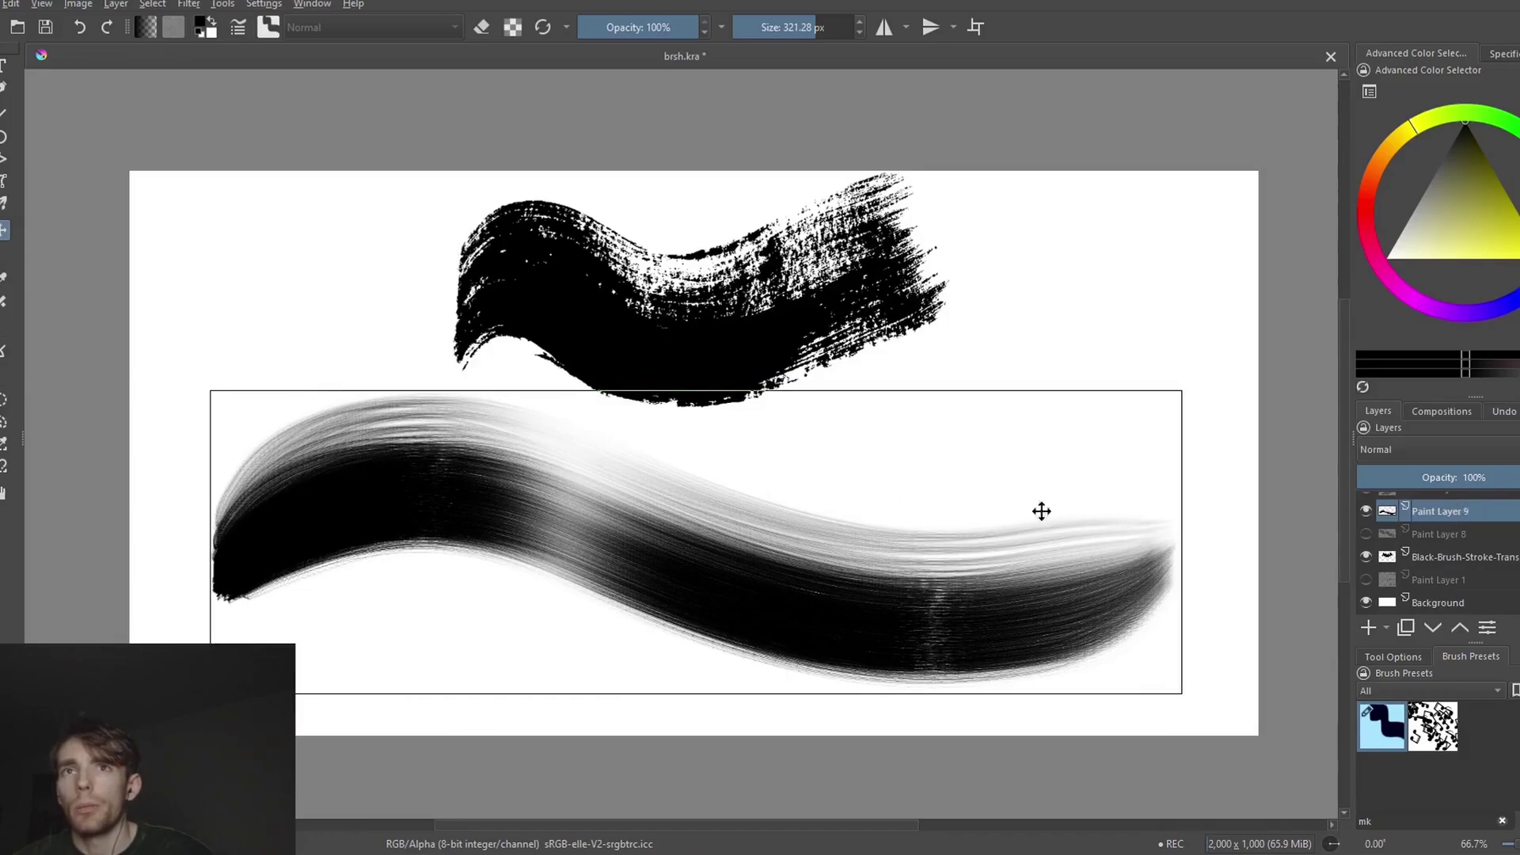
{"action": "left_click", "coordinate": [1461, 557]}
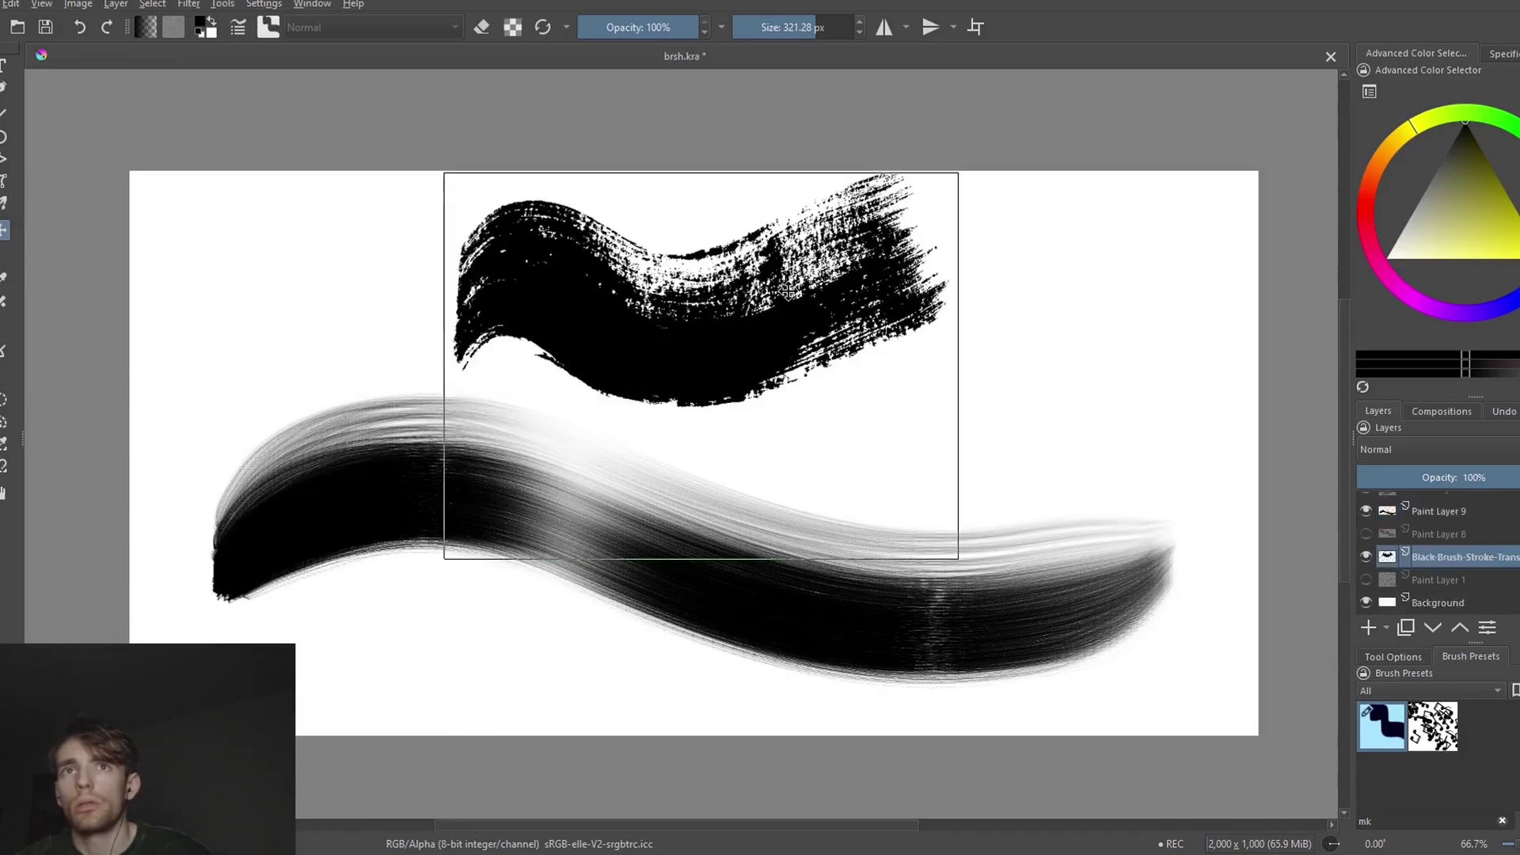
{"action": "mouse_move", "coordinate": [780, 290]}
{"action": "left_mouse_down"}
{"action": "mouse_move", "coordinate": [833, 347]}
{"action": "mouse_move", "coordinate": [750, 295]}
{"action": "left_mouse_up"}
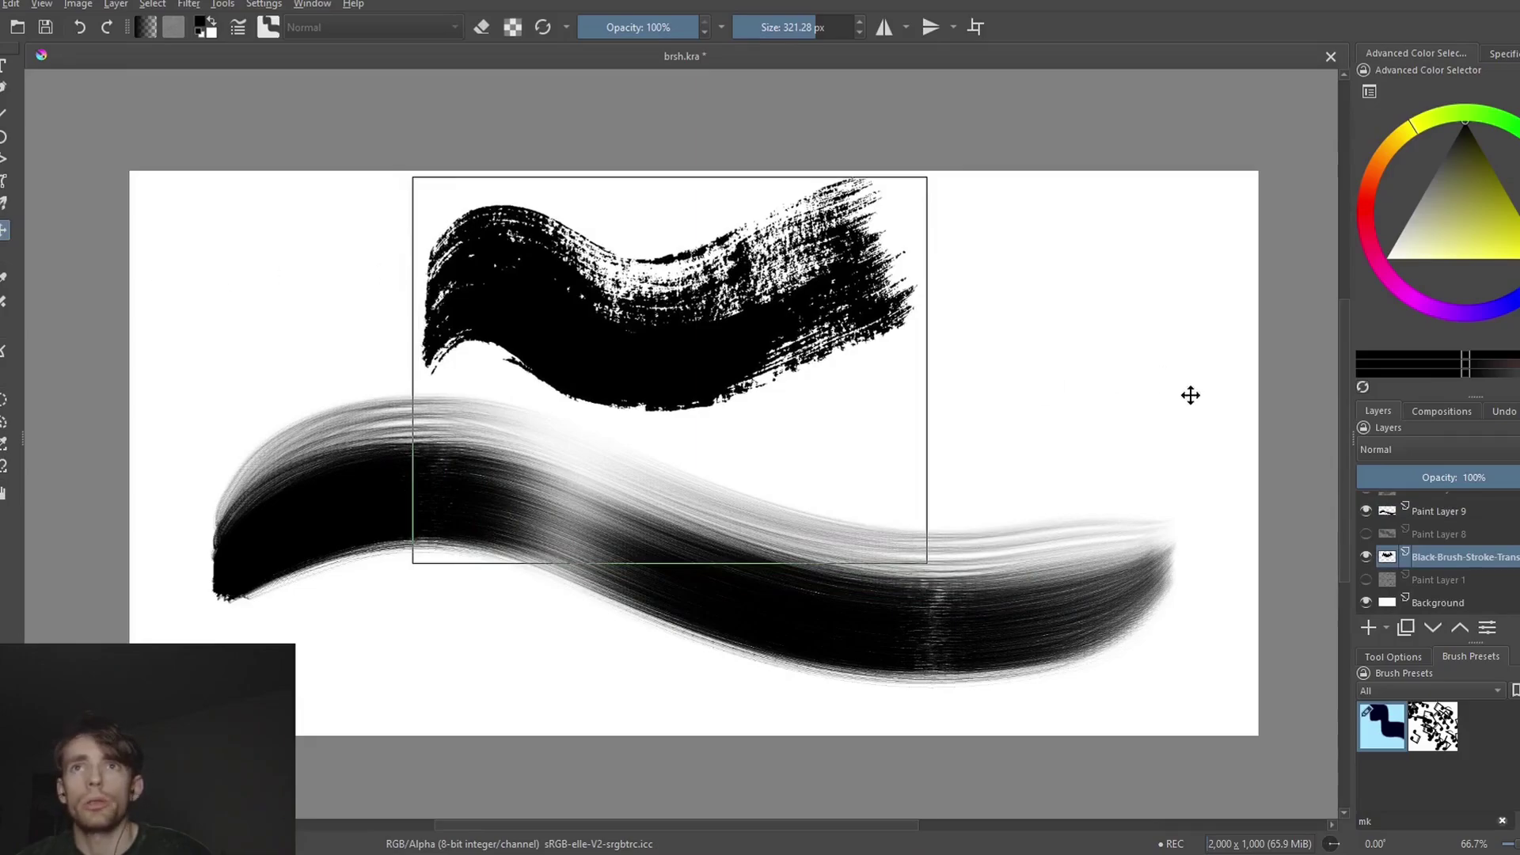
{"action": "left_click", "coordinate": [1497, 560]}
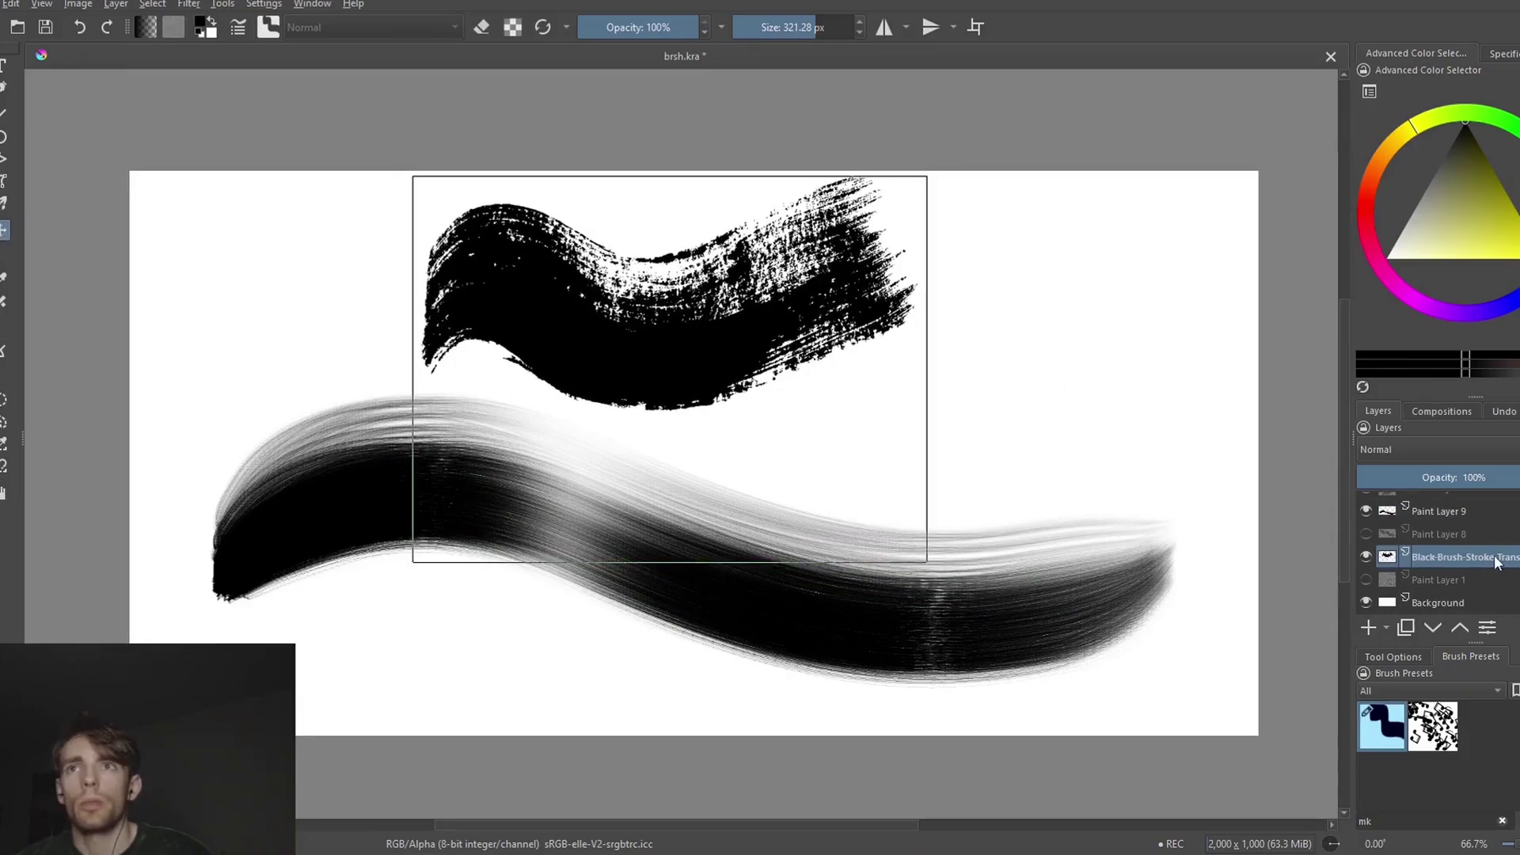
{"action": "left_click", "coordinate": [1447, 519]}
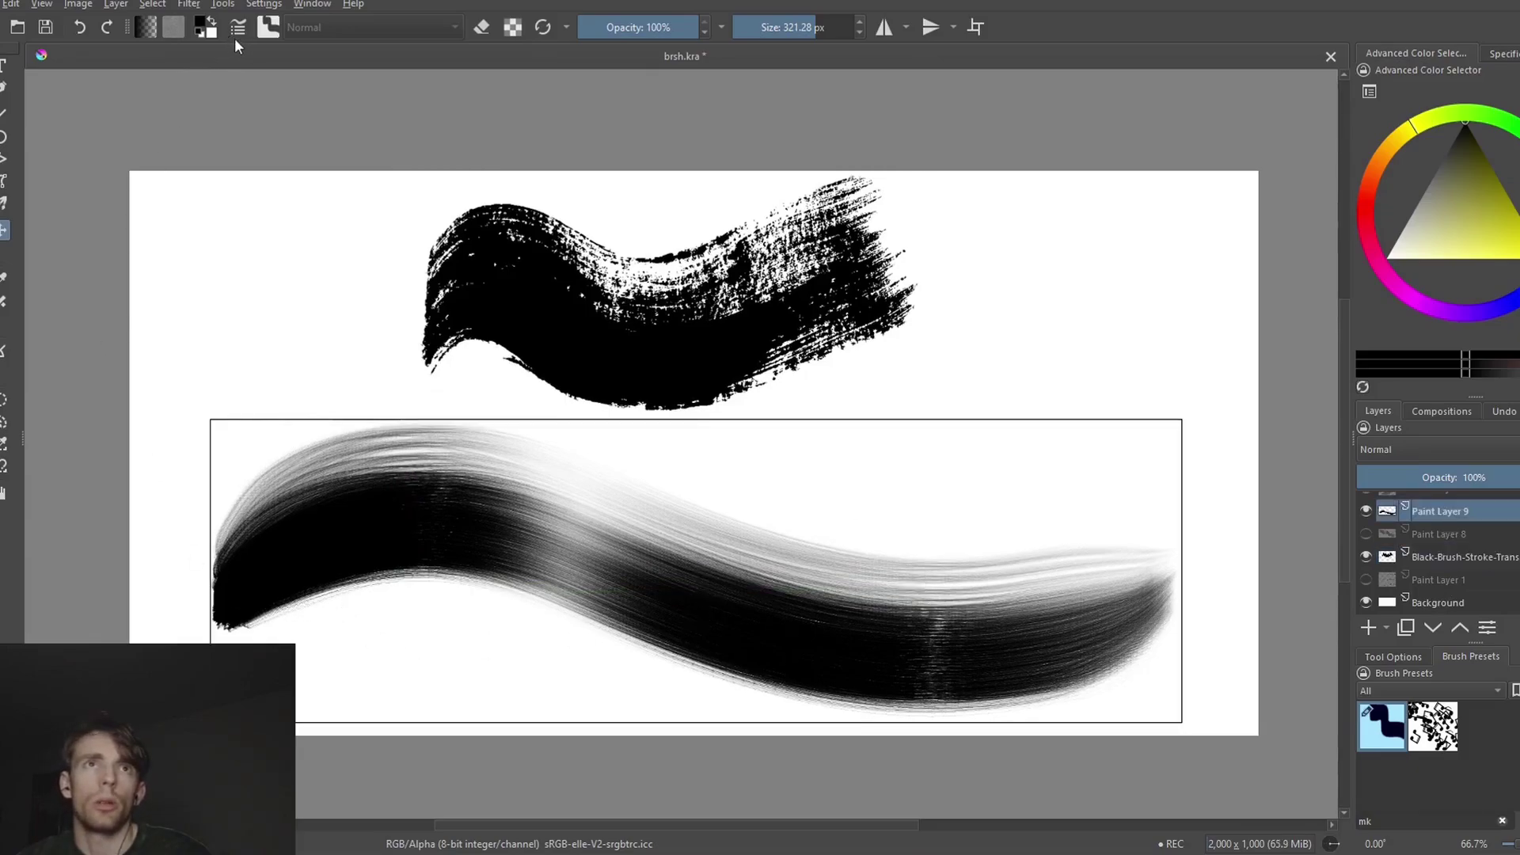
- Darken the lower stroke's pale upper edge with a small brush, then hide Paint Layer 9
{"action": "key", "text": "alt+t"}
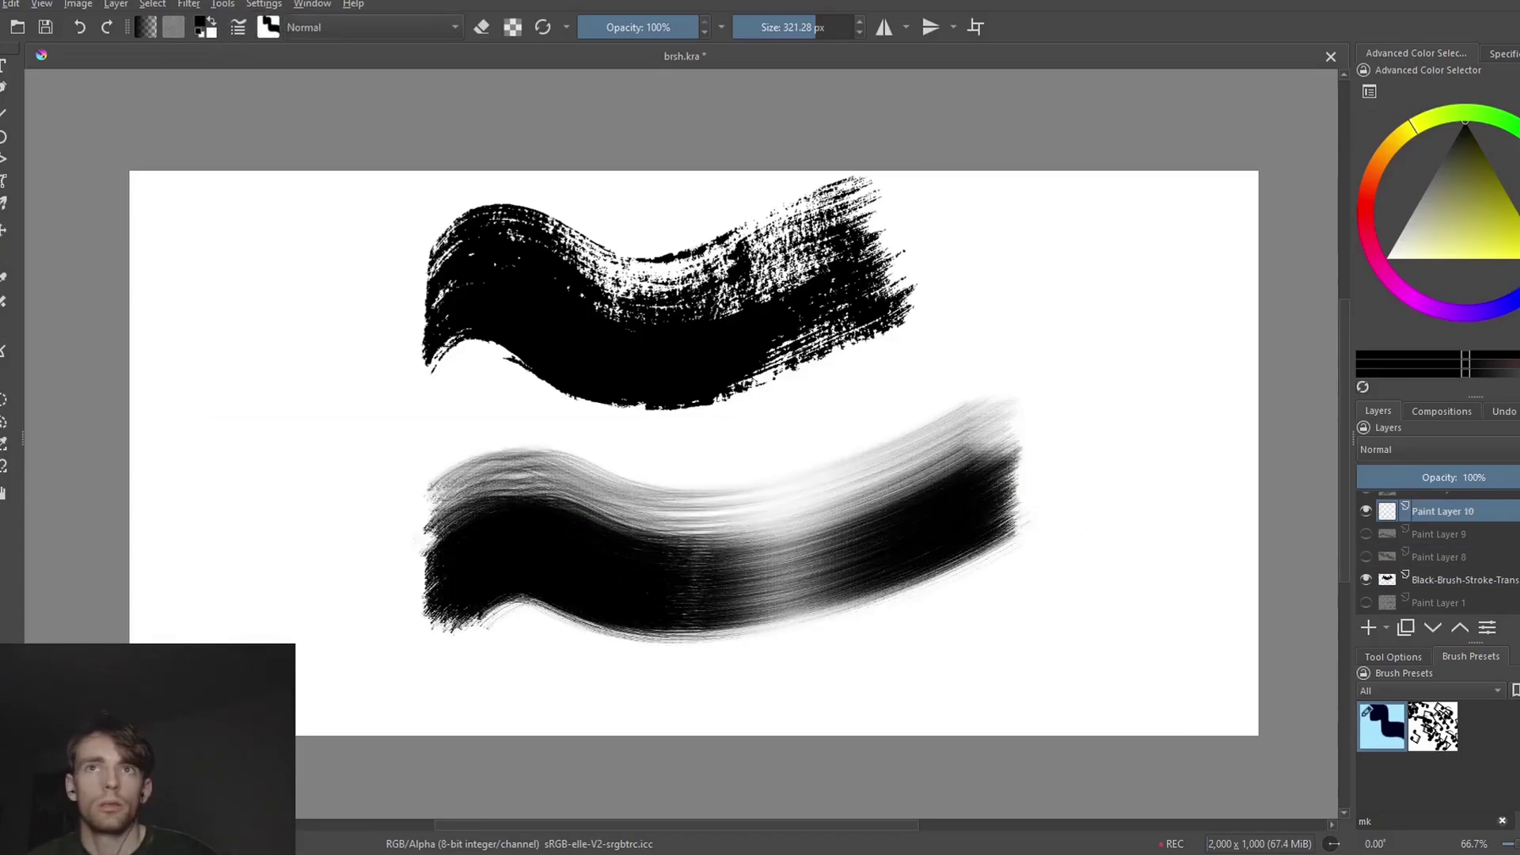
{"action": "left_click_drag", "start_coordinate": [777, 625], "coordinate": [620, 559]}
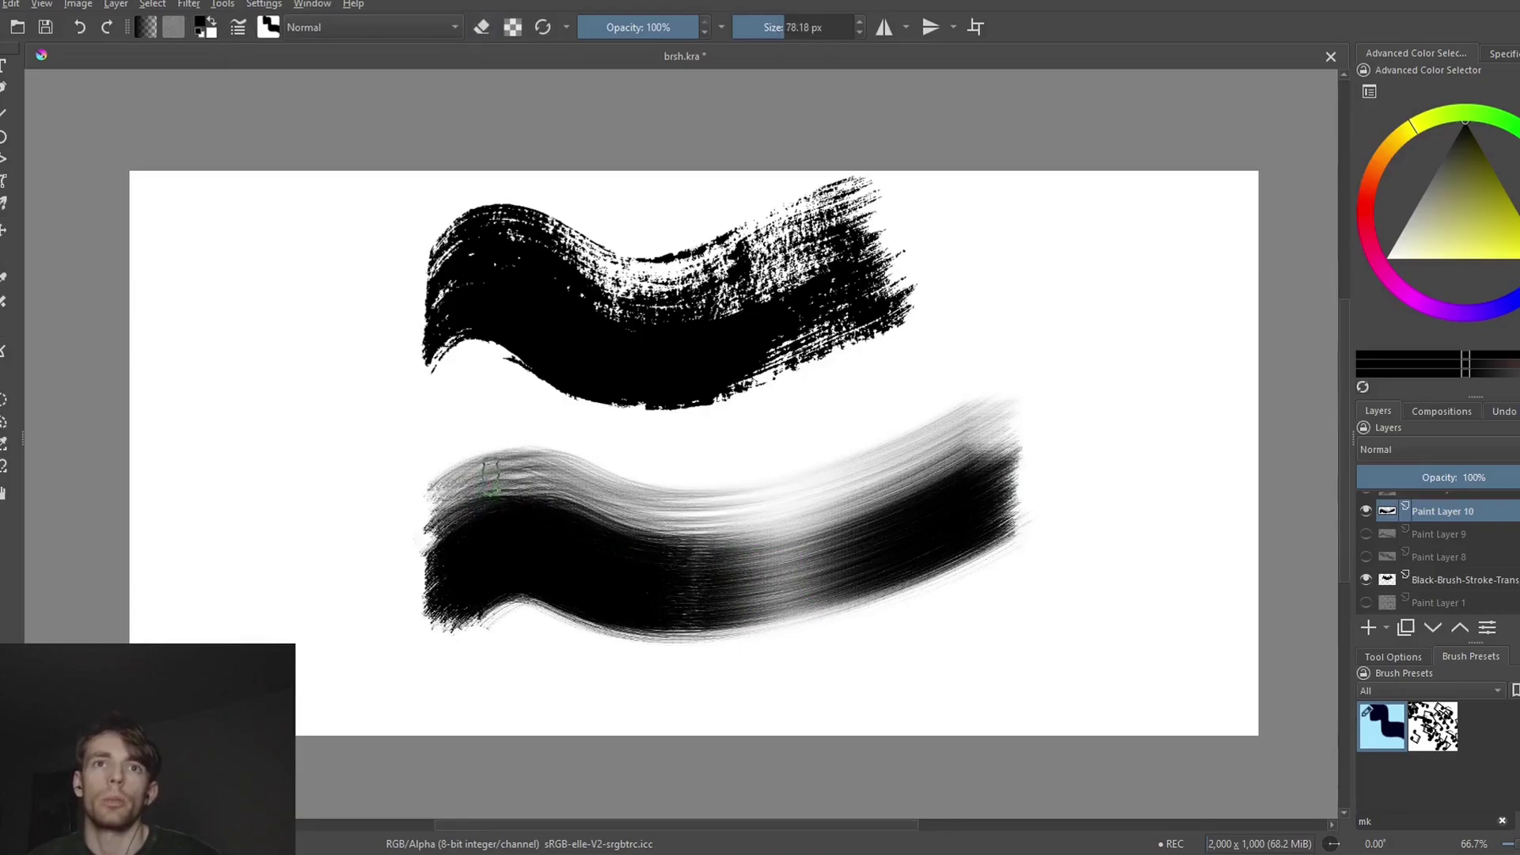
{"action": "mouse_move", "coordinate": [492, 478]}
{"action": "left_mouse_down"}
{"action": "mouse_move", "coordinate": [566, 454]}
{"action": "mouse_move", "coordinate": [467, 487]}
{"action": "mouse_move", "coordinate": [468, 508]}
{"action": "mouse_move", "coordinate": [527, 508]}
{"action": "left_mouse_up"}
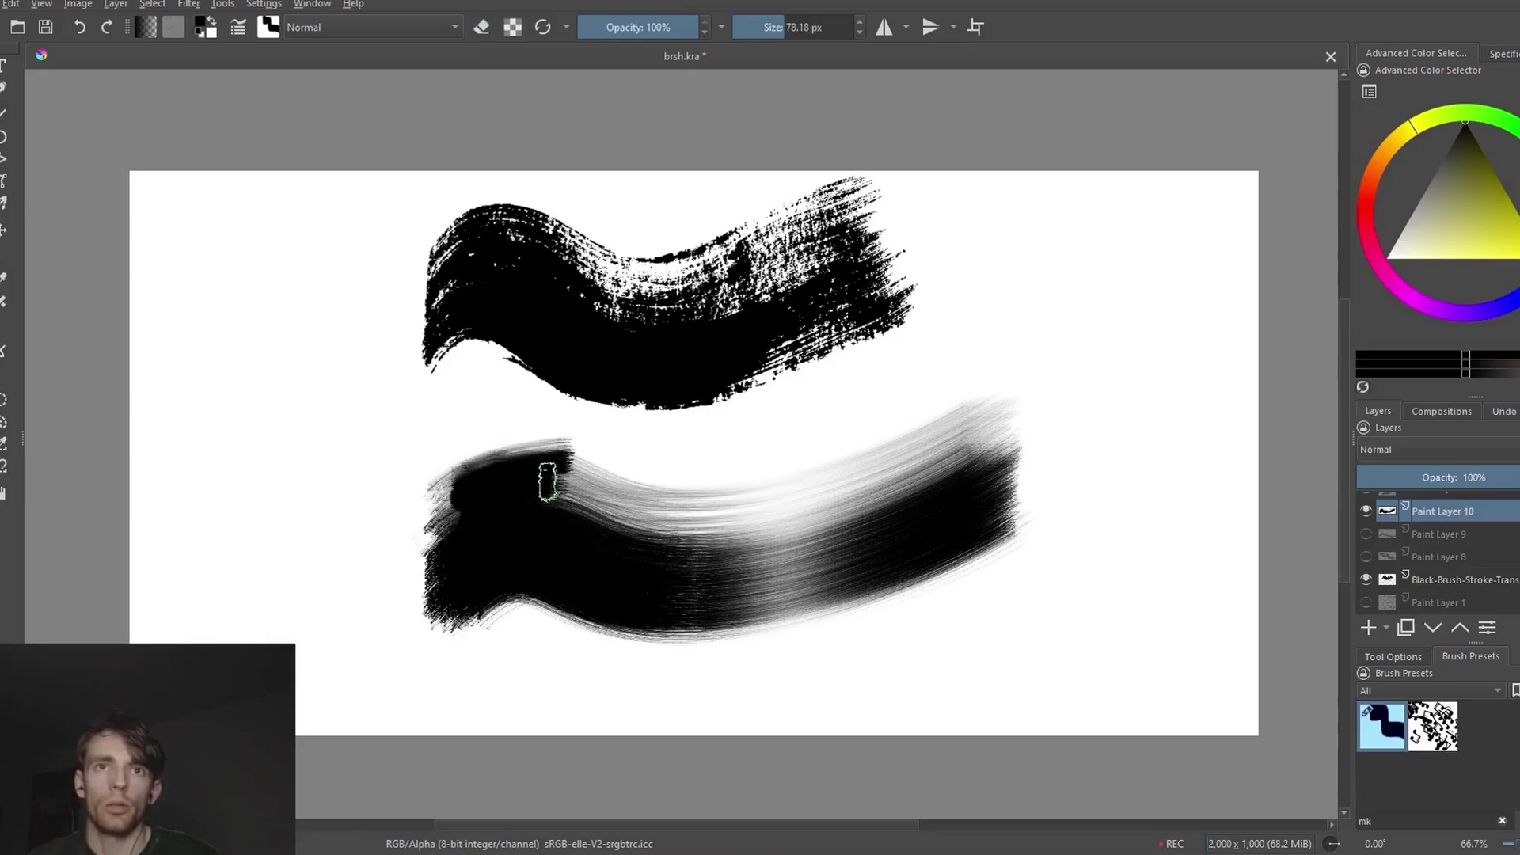
{"action": "left_click_drag", "start_coordinate": [548, 482], "coordinate": [606, 545]}
{"action": "left_click", "coordinate": [305, 516]}
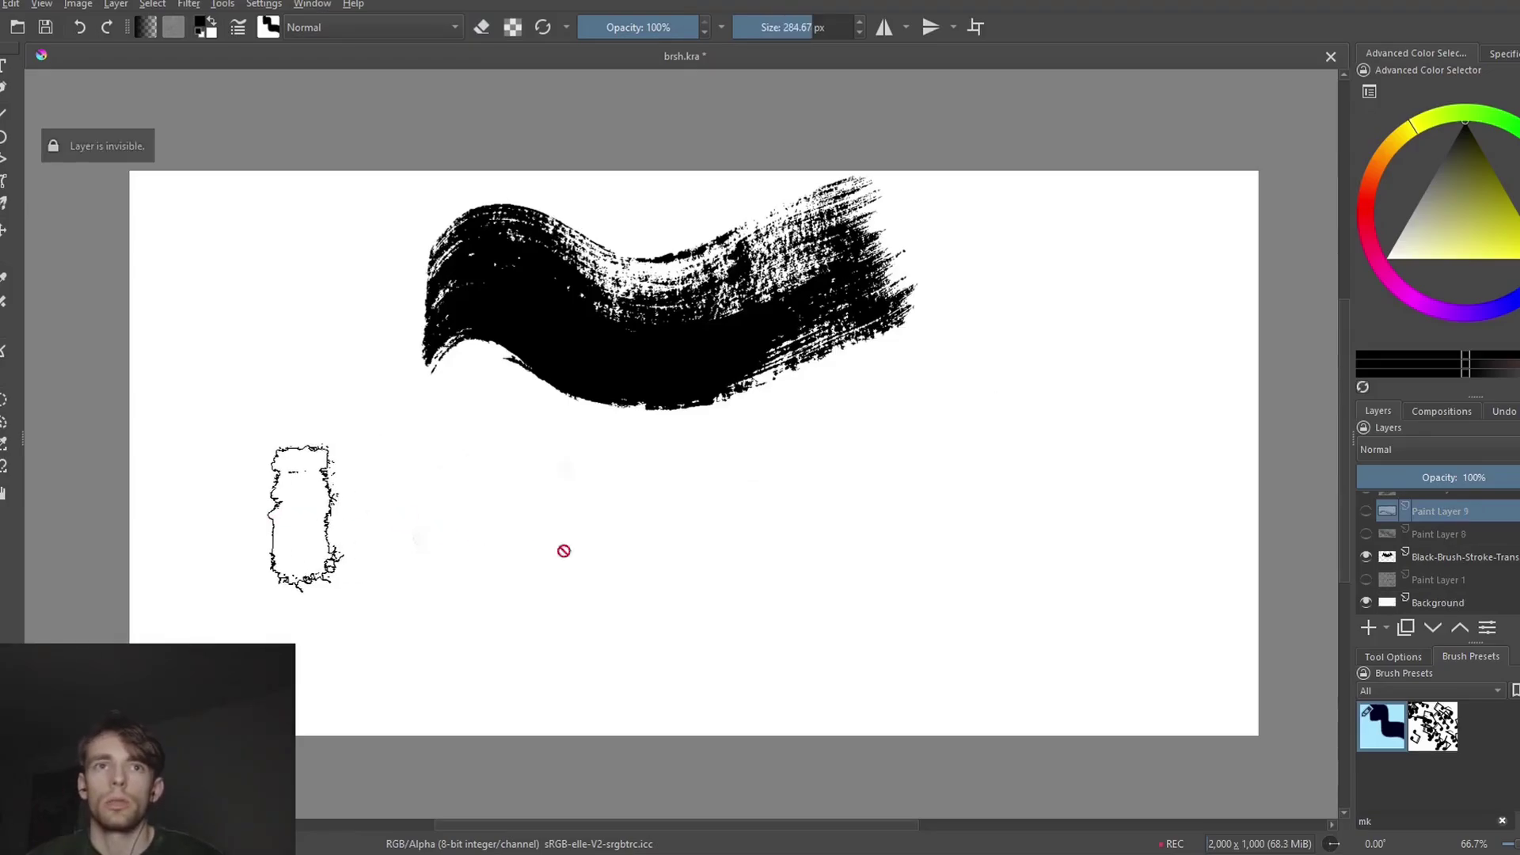
{"action": "left_click", "coordinate": [1367, 511]}
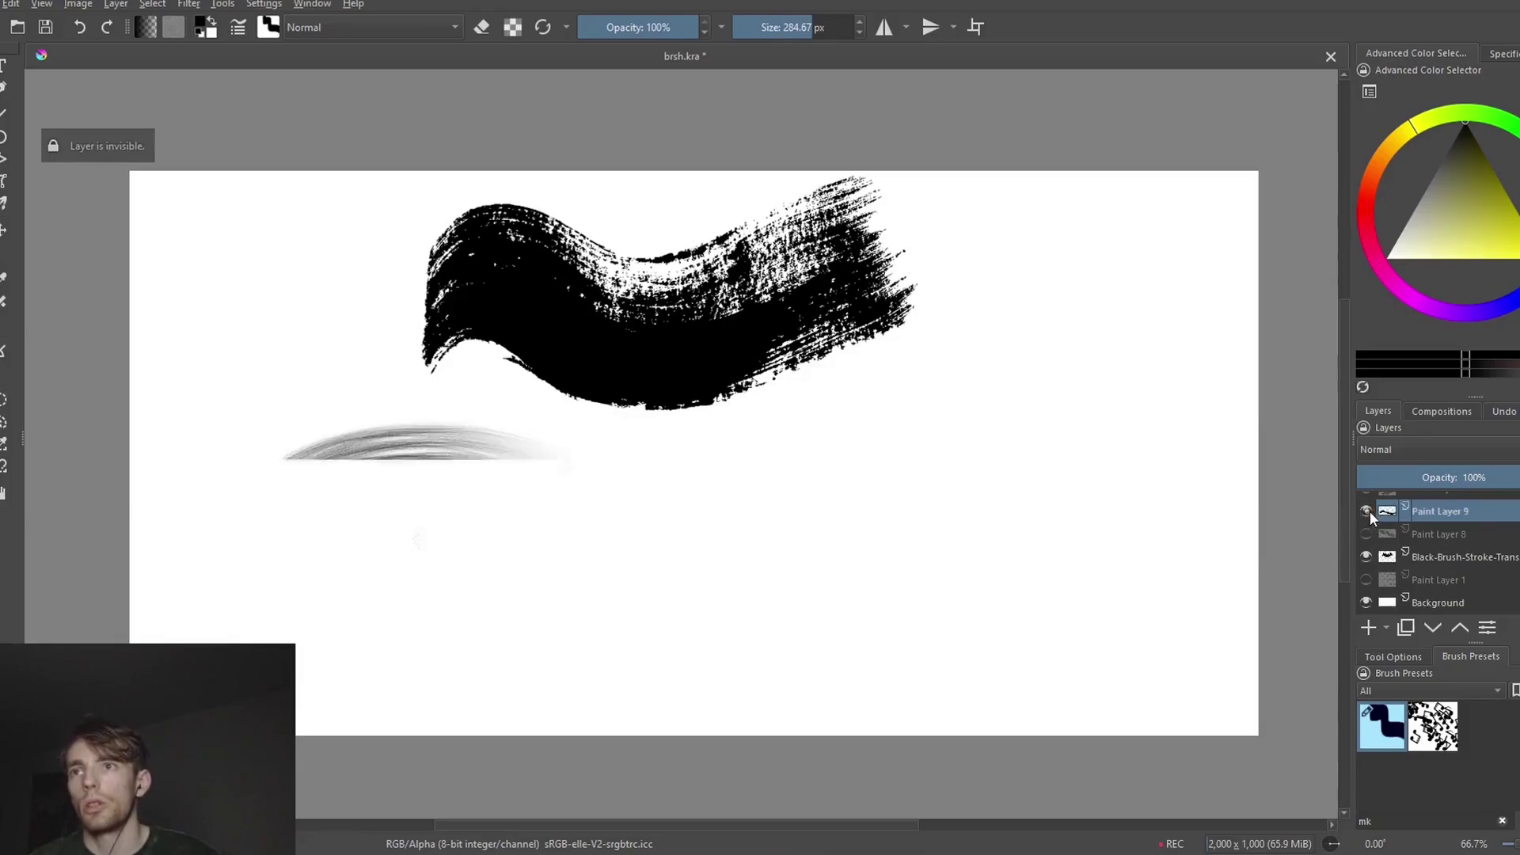